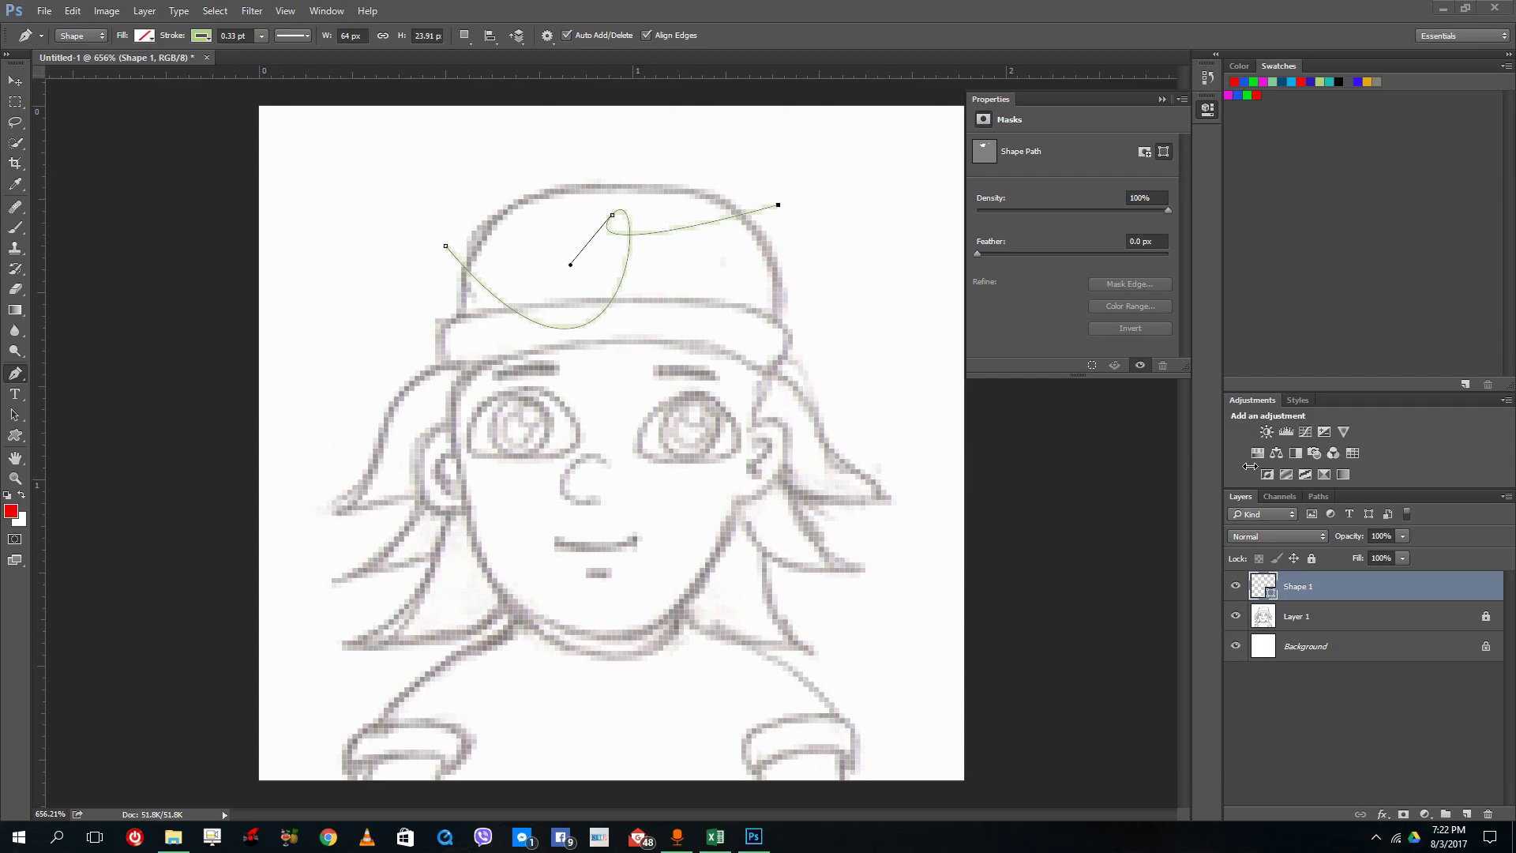
Step: Delete the practice curve's shape layer and add a new empty layer above the sketch
left_click(1293, 617)
left_click(1305, 588)
left_click(1487, 814)
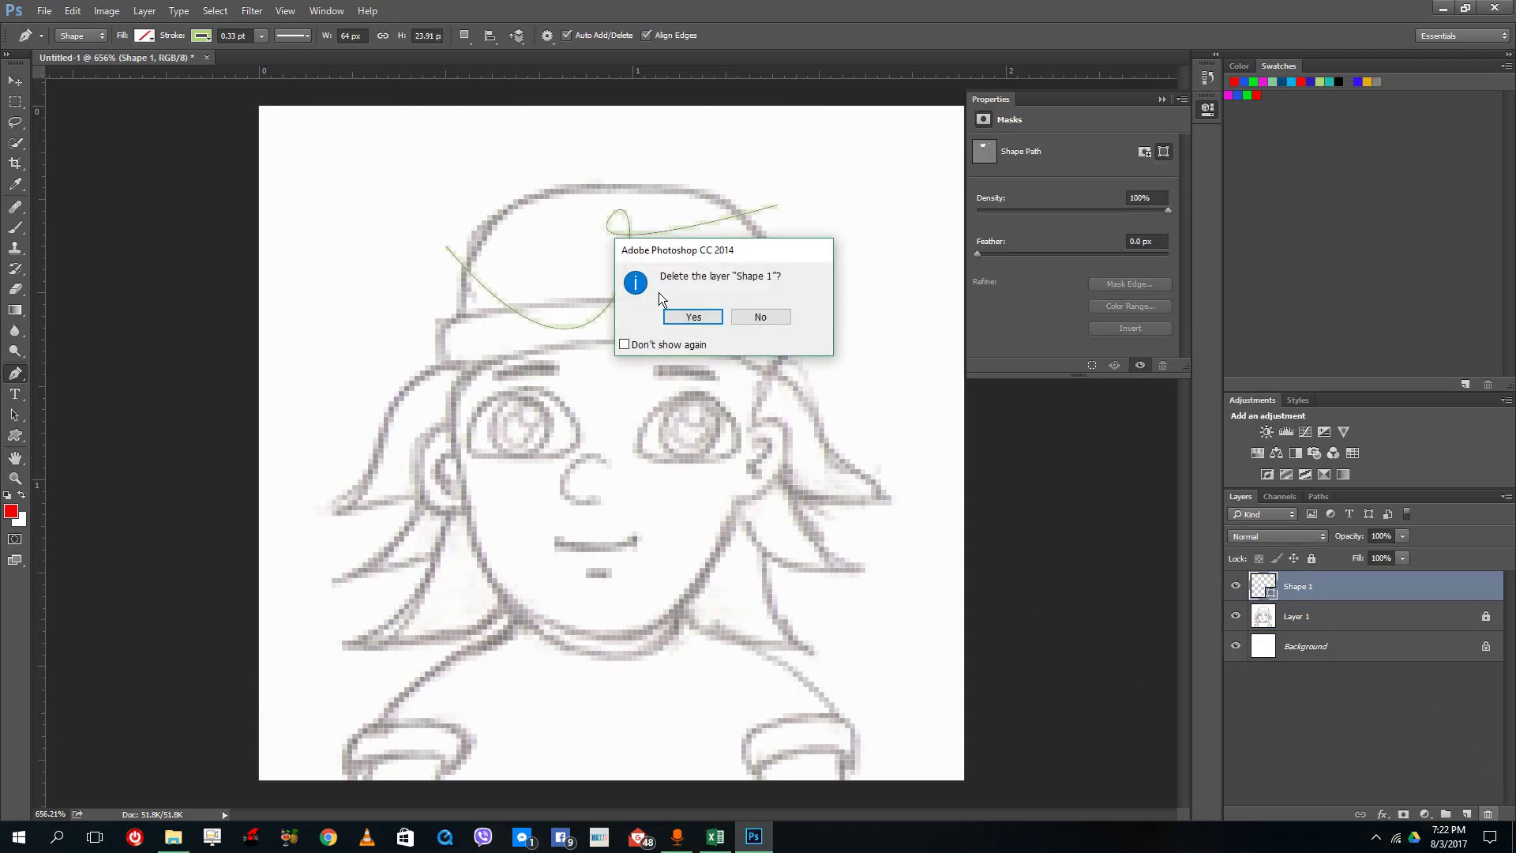
left_click(693, 316)
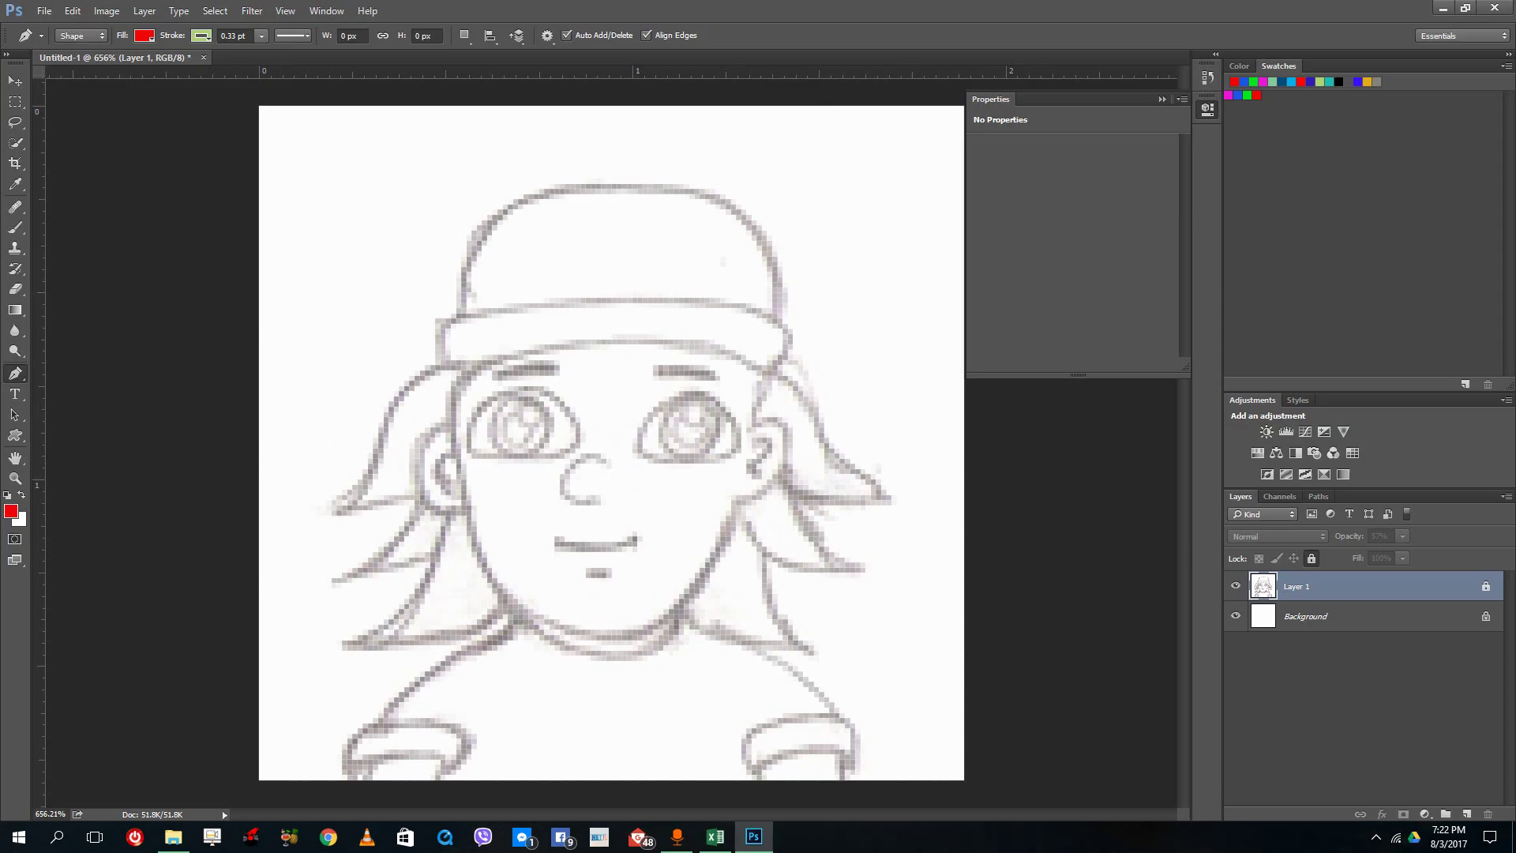
left_click(1466, 814)
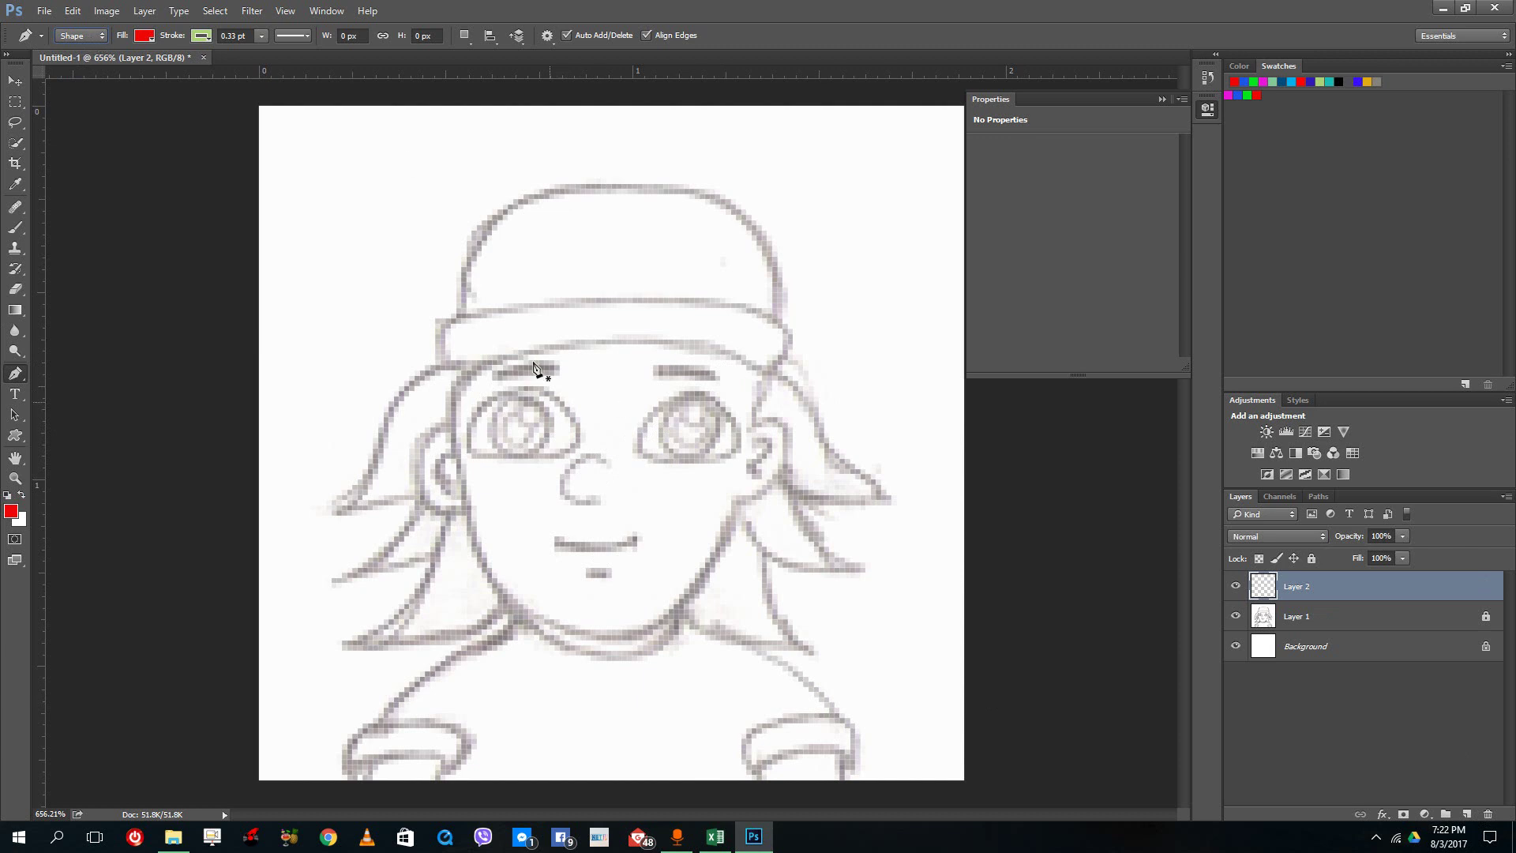
Step: Set the Pen tool's shape options to no fill and a black stroke 1 pt wide
left_click(145, 37)
left_click(79, 68)
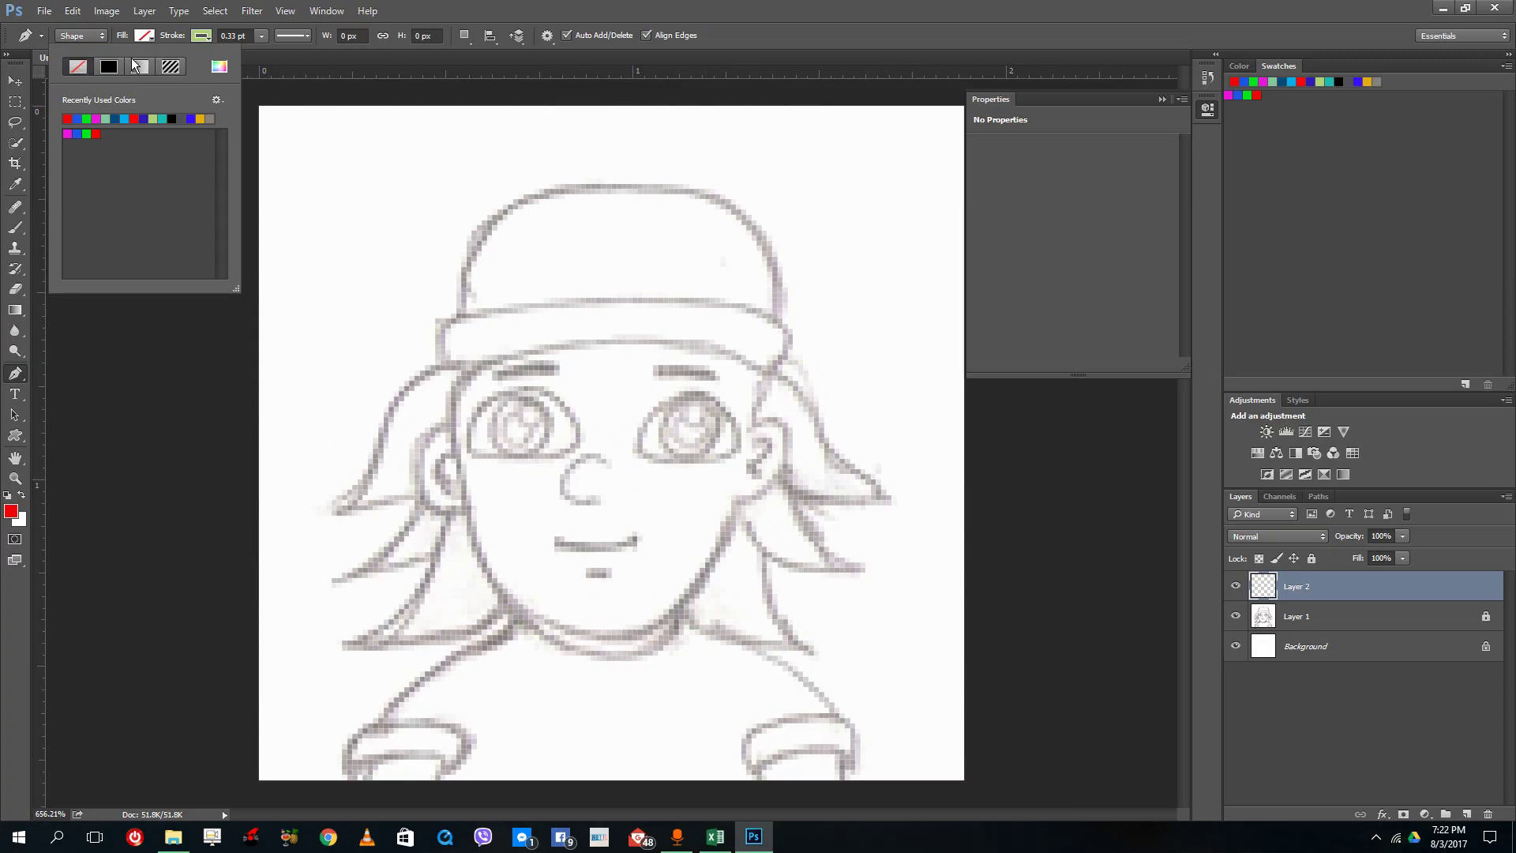
left_click(202, 36)
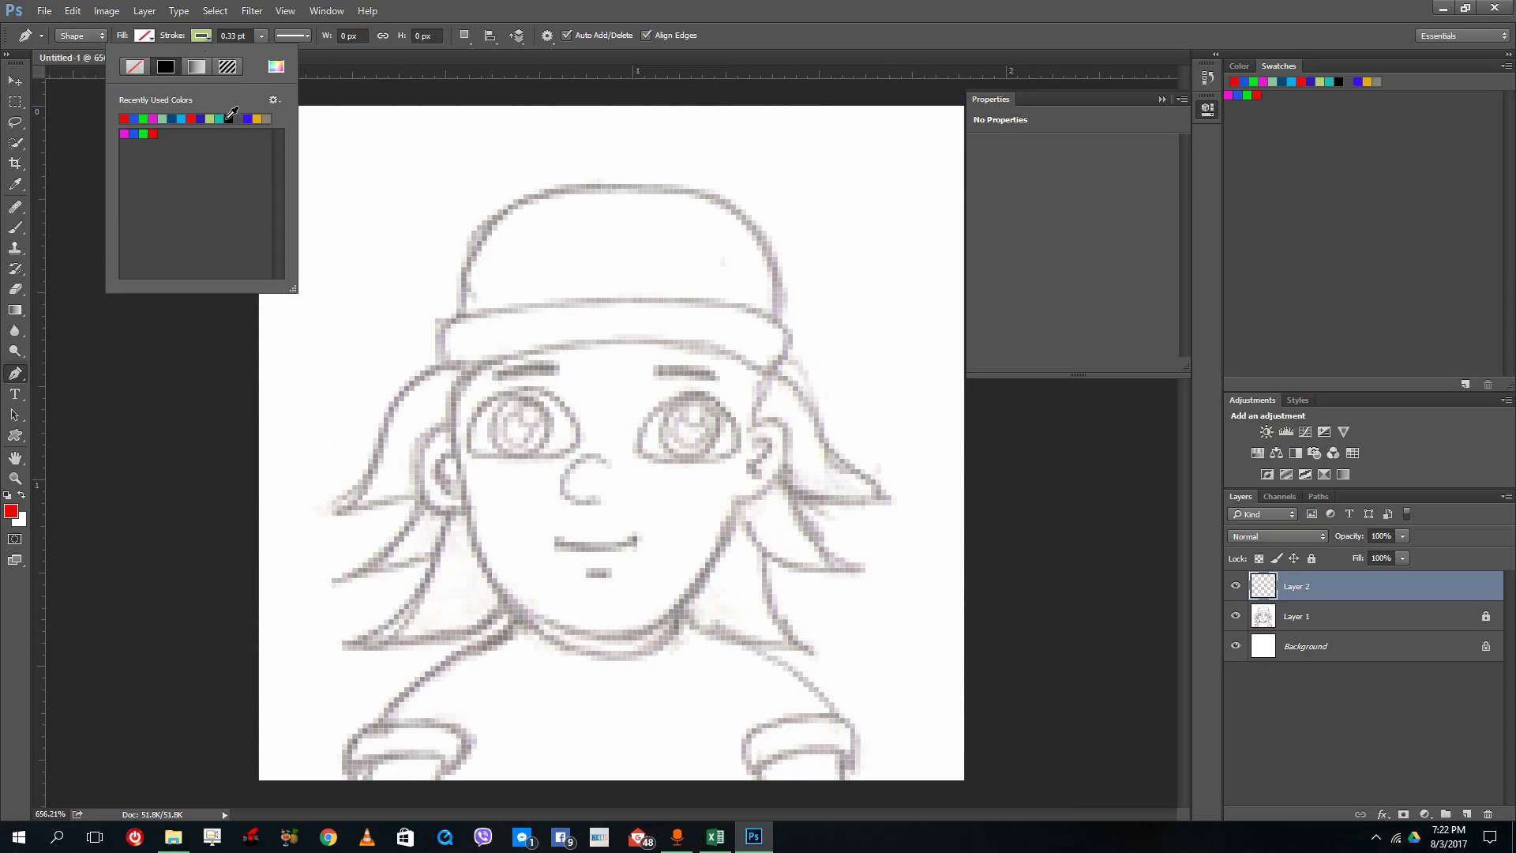
left_click(228, 118)
left_click(259, 36)
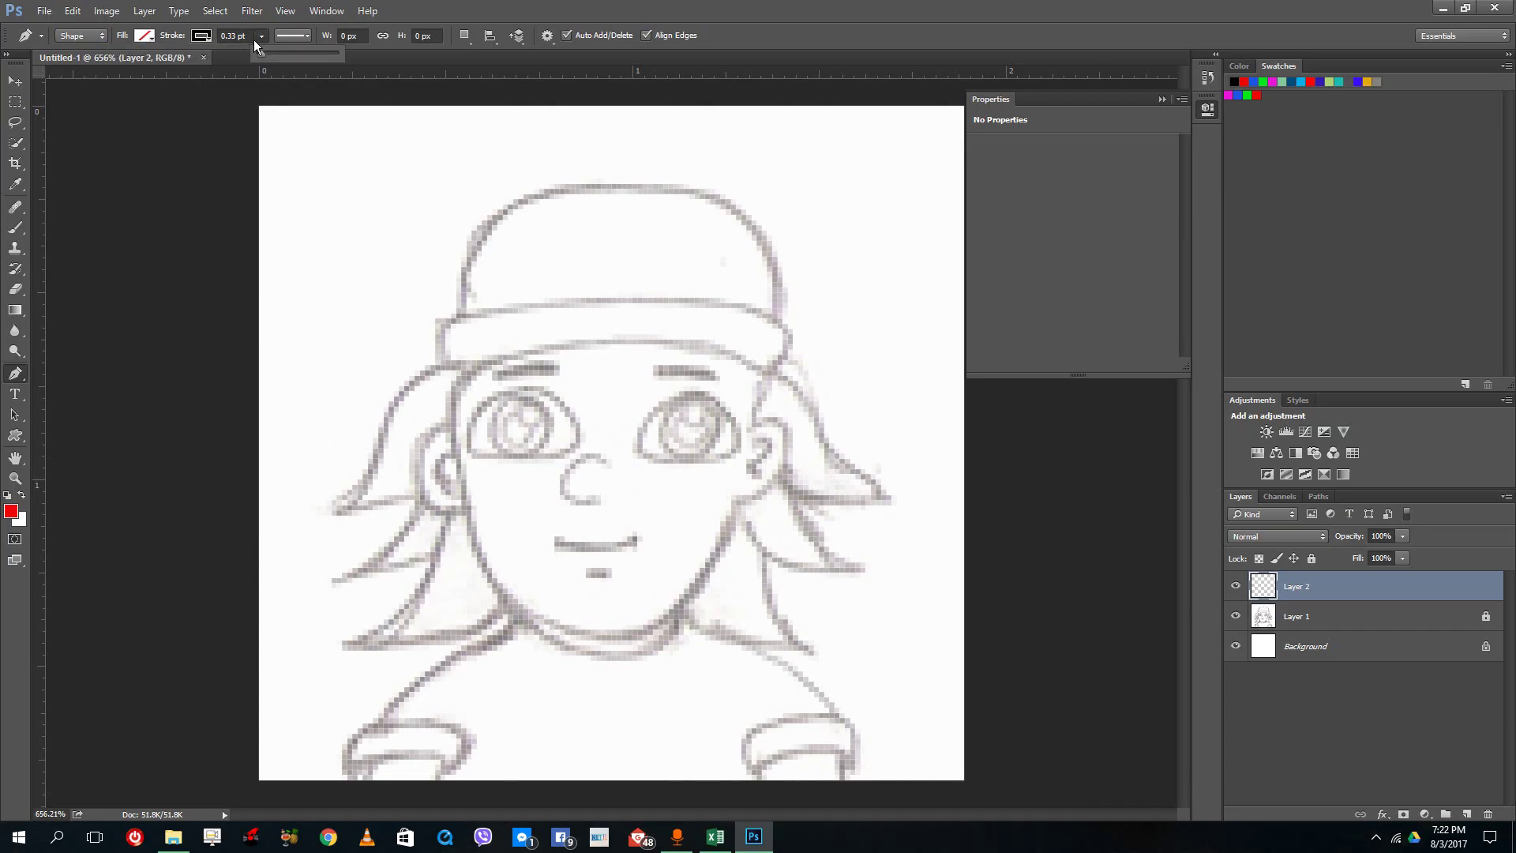
left_click_drag(264, 50, 248, 41)
key("Return")
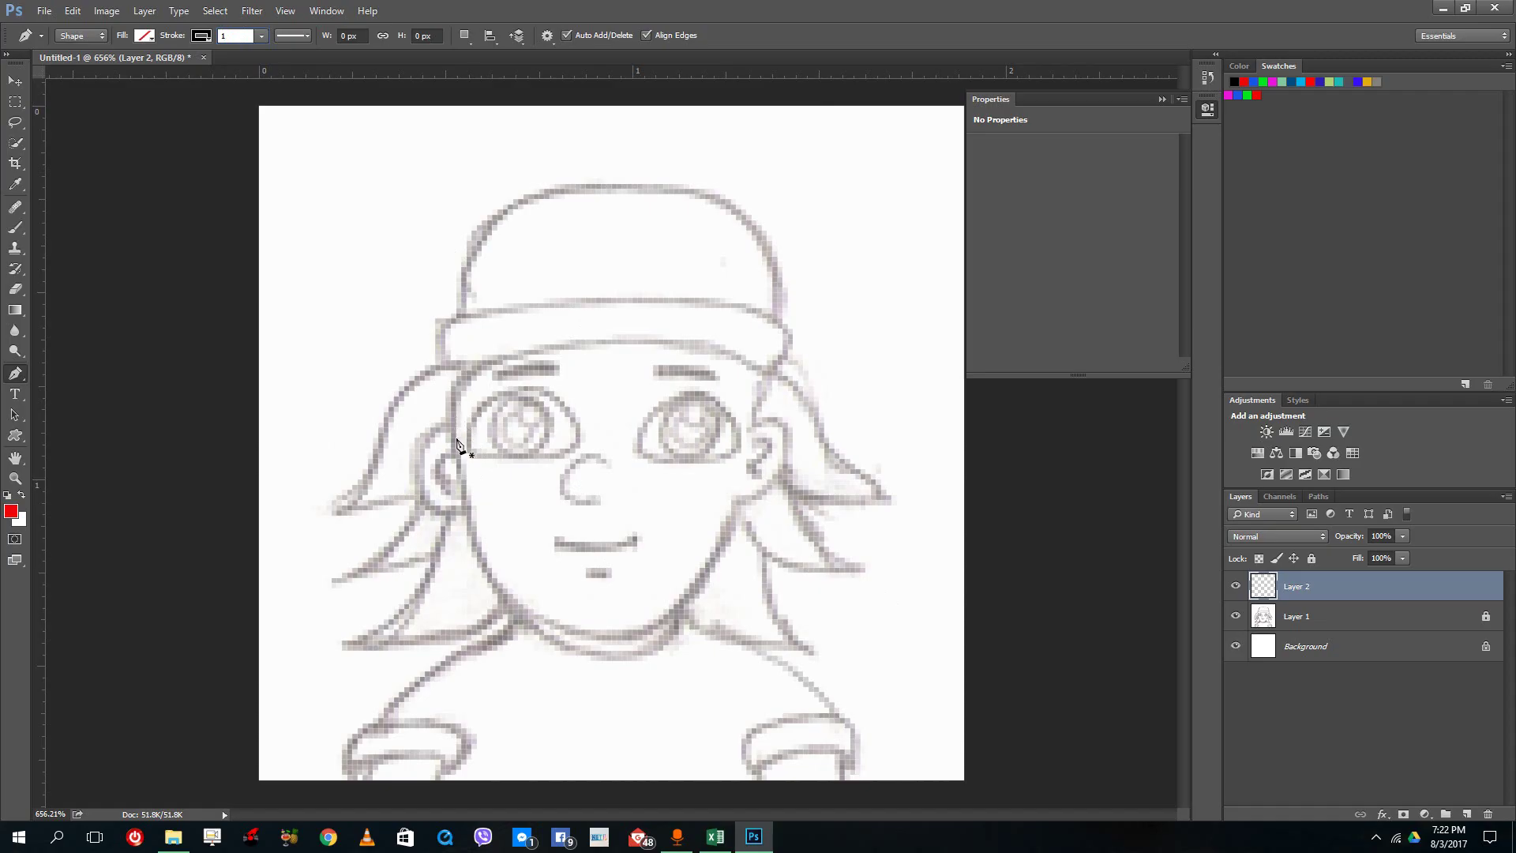
Step: Trace the two lower hair locks on the left side of the sketch with the Pen tool, starting at the jaw
left_click(513, 583)
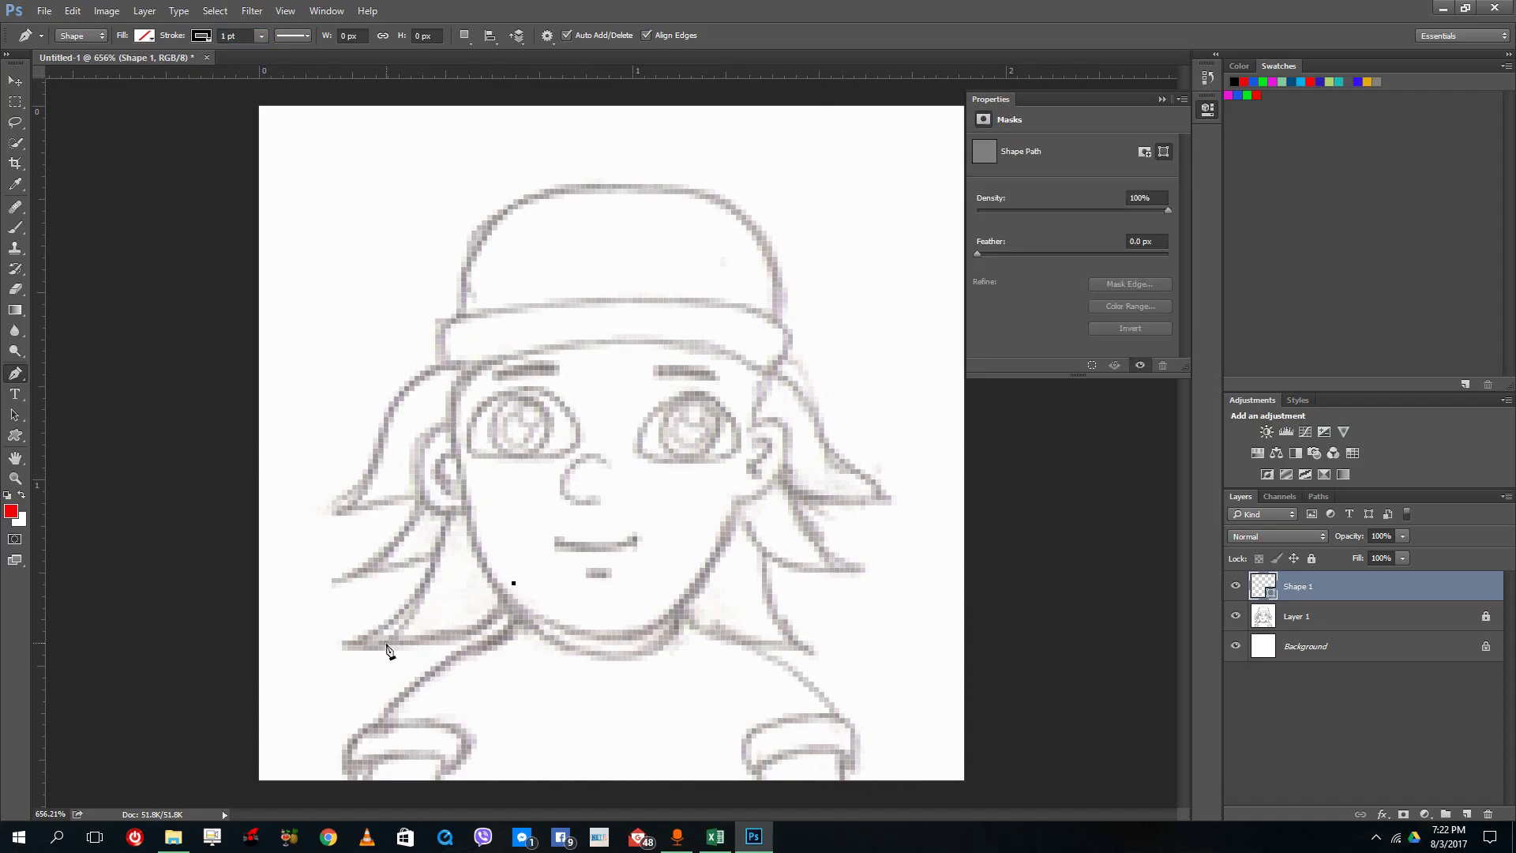
mouse_move(368, 646)
left_mouse_down()
mouse_move(277, 632)
mouse_move(225, 643)
left_mouse_up()
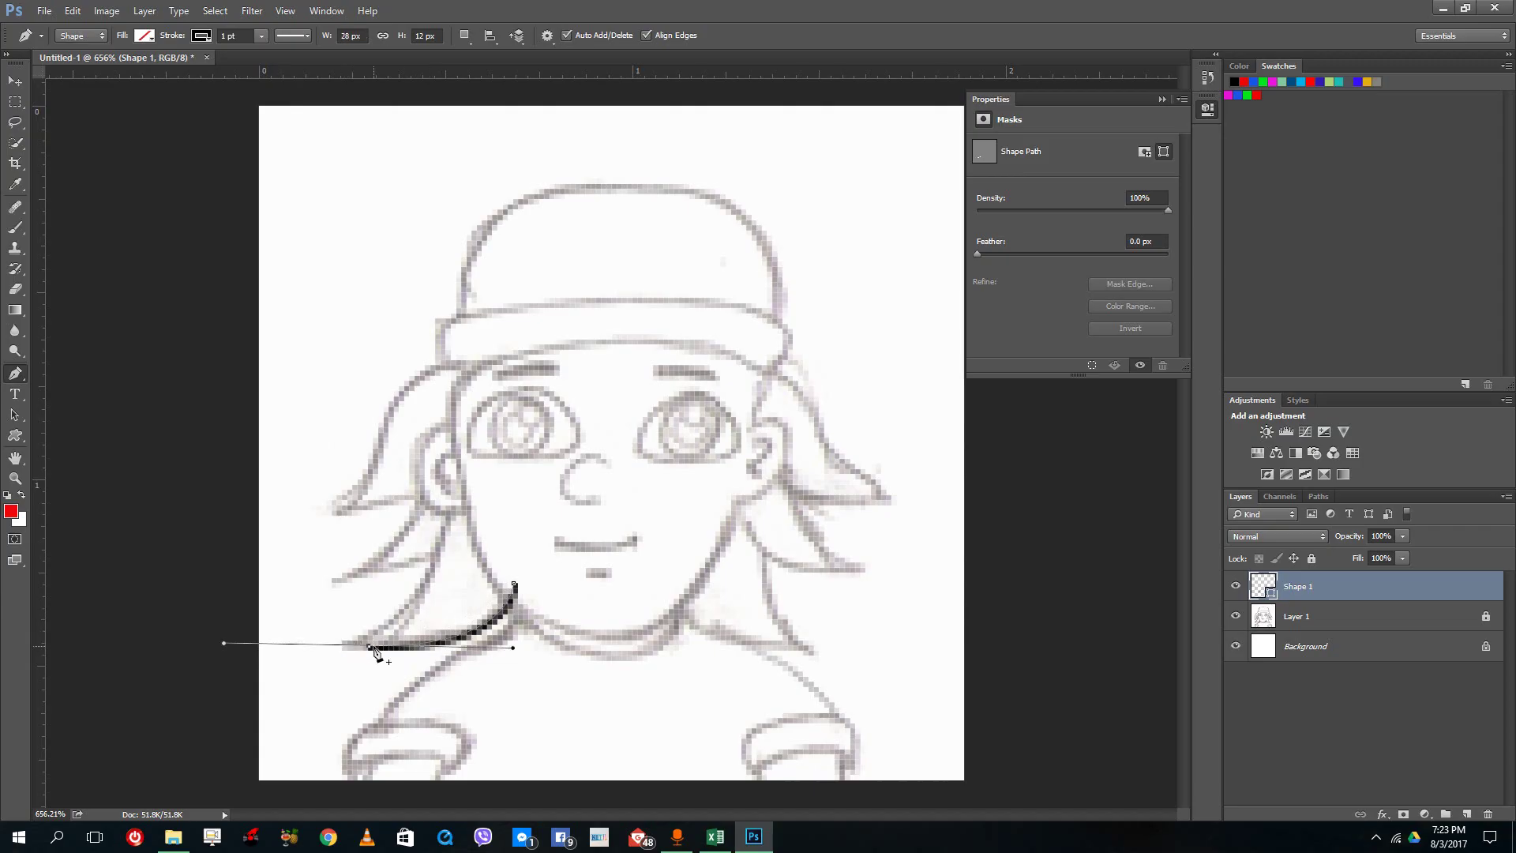
left_click(341, 646)
left_click_drag(431, 554, 443, 472)
left_click(432, 554)
left_click_drag(339, 580, 283, 577)
left_click(338, 579)
left_click_drag(426, 508, 436, 466)
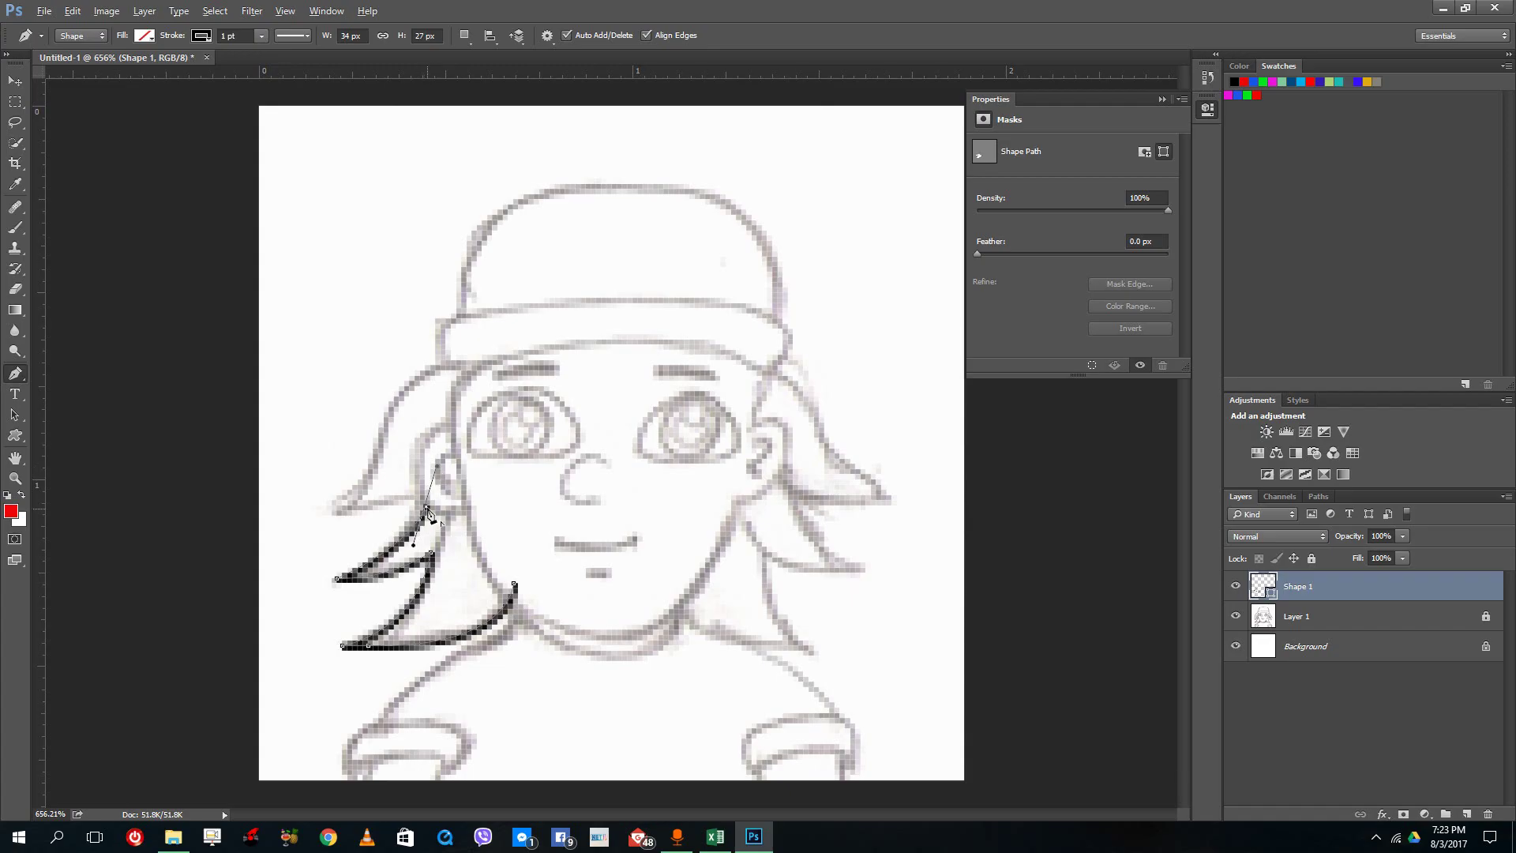
Step: Continue the hair path around the upper left lock and up to the hat brim
left_click_drag(338, 516, 272, 546)
left_click(338, 516, "alt")
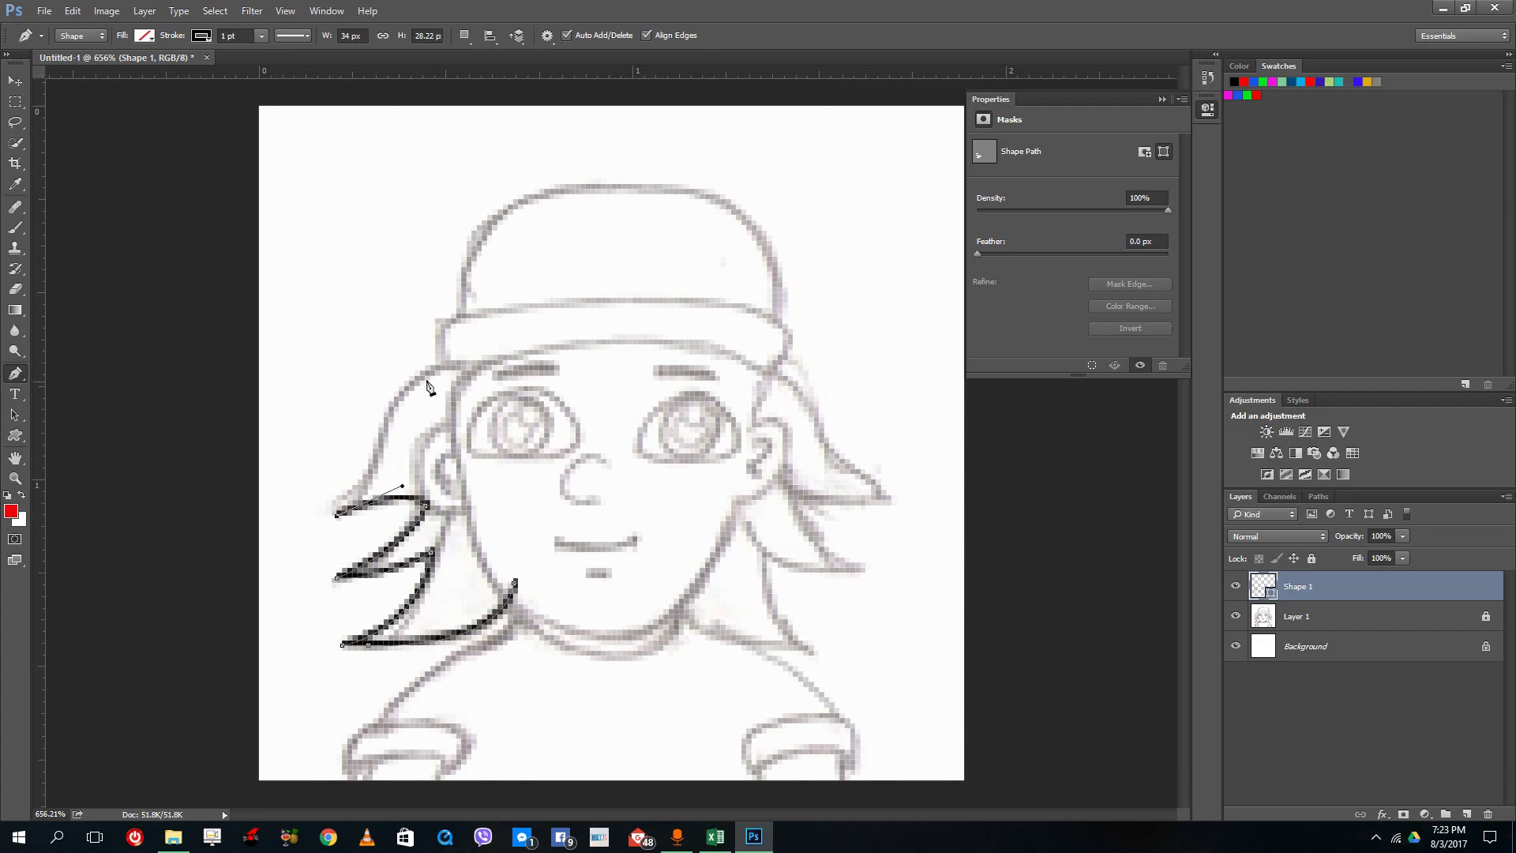
left_click(385, 424)
left_click_drag(384, 424, 475, 367)
key("alt")
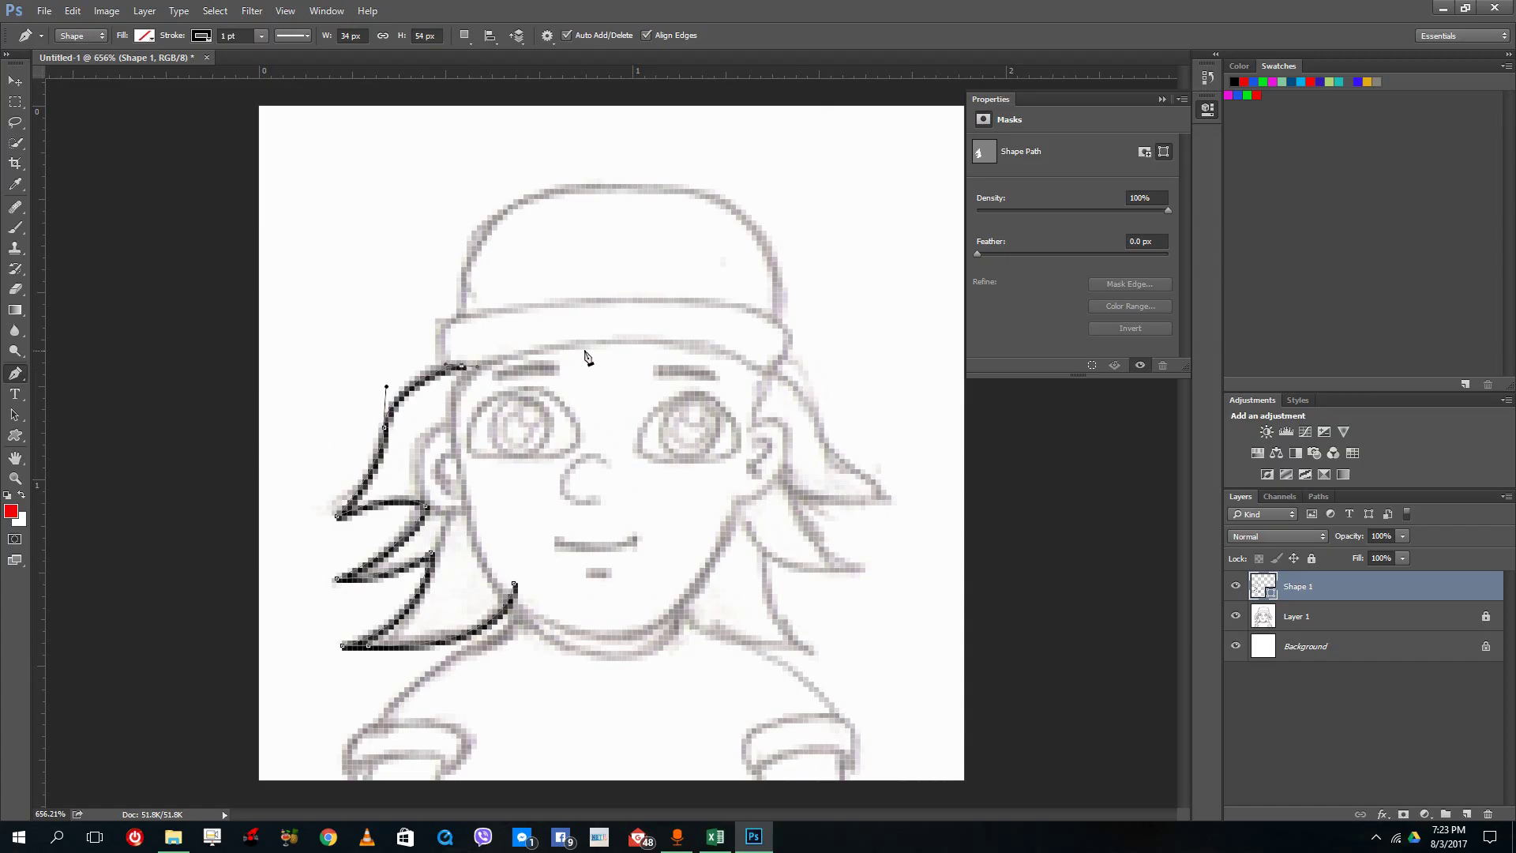
Step: Extend the hair path across the forehead below the brim and around the upper right lock to the ear
left_click(608, 351)
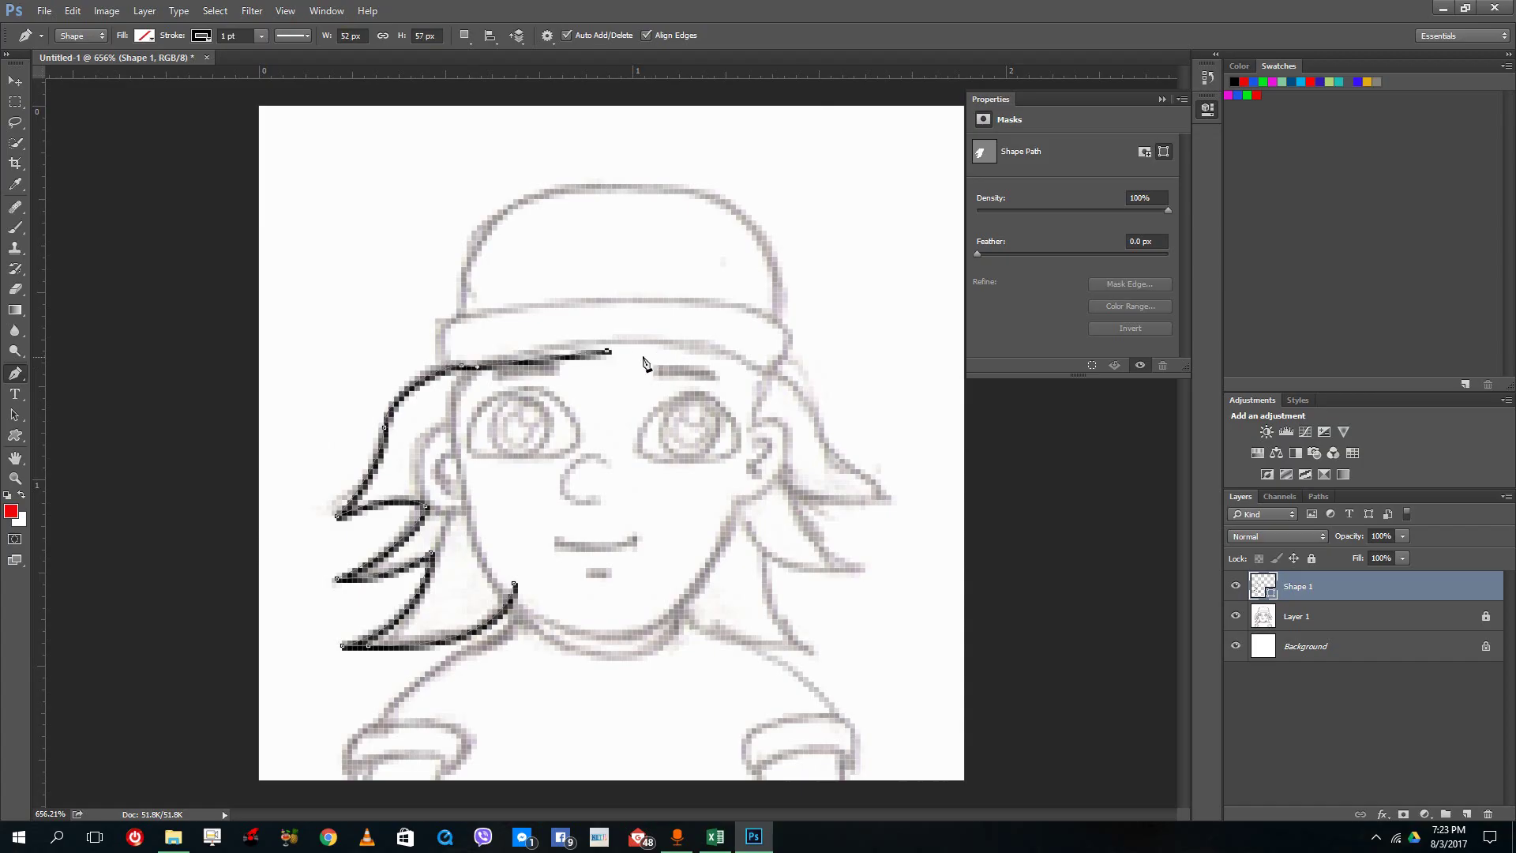
left_click(726, 355)
left_click_drag(810, 405, 916, 483)
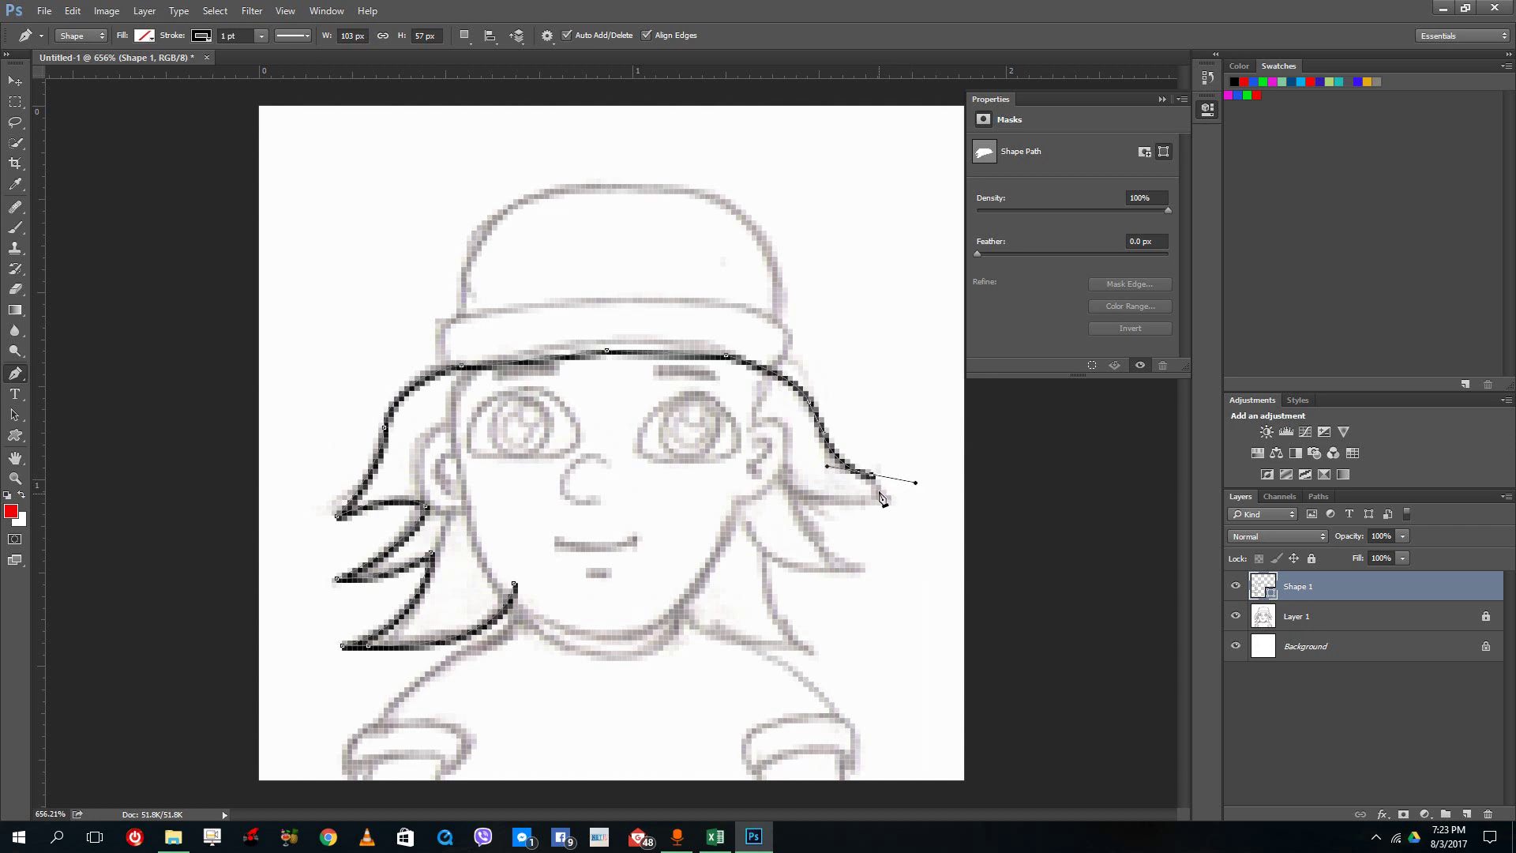
left_click(887, 496)
left_click_drag(785, 480, 729, 440)
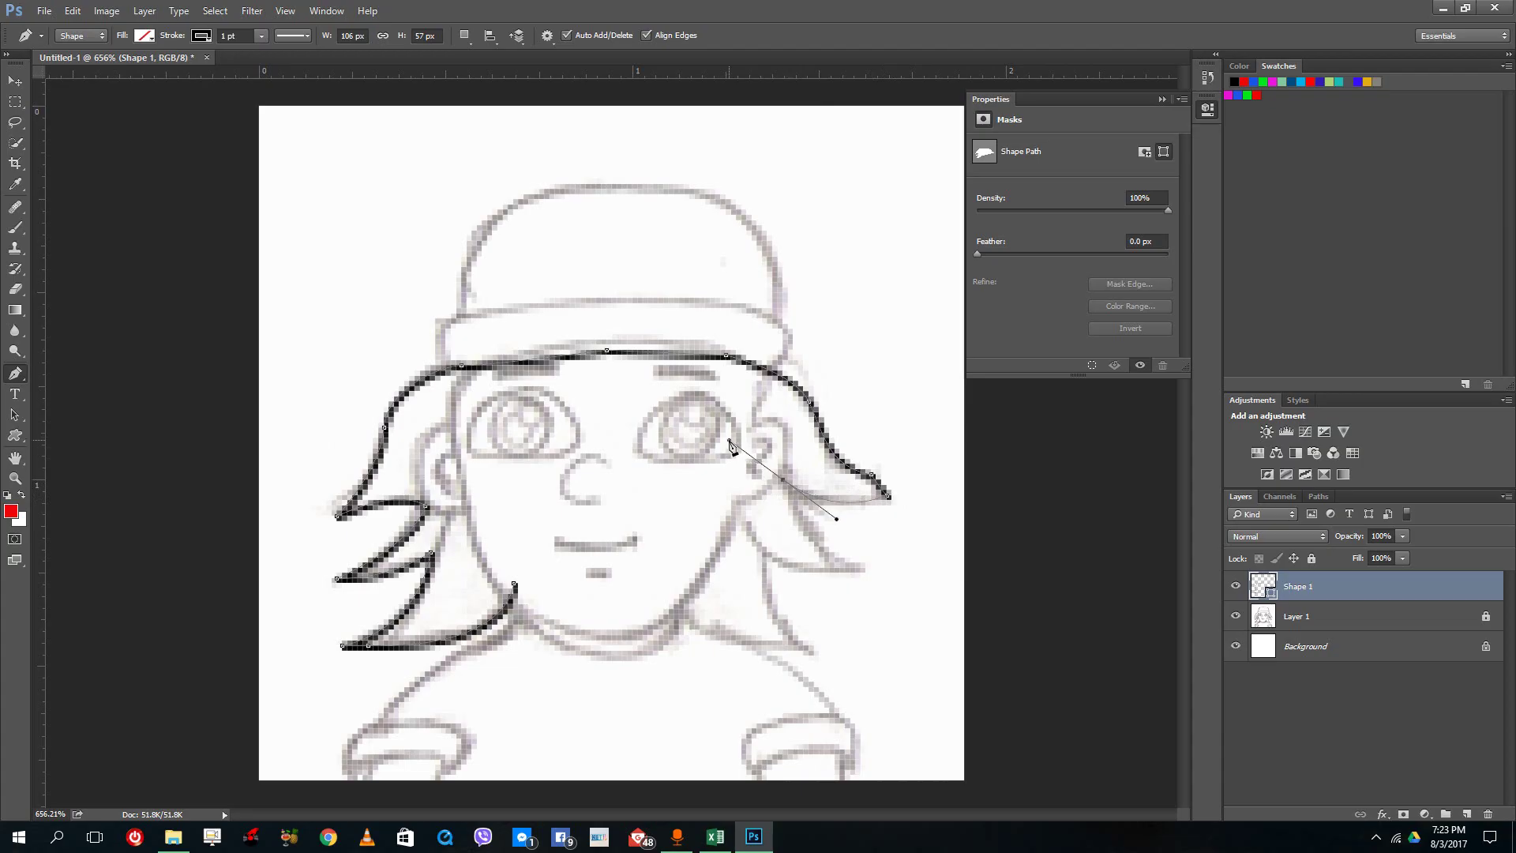
left_click(785, 482, "alt")
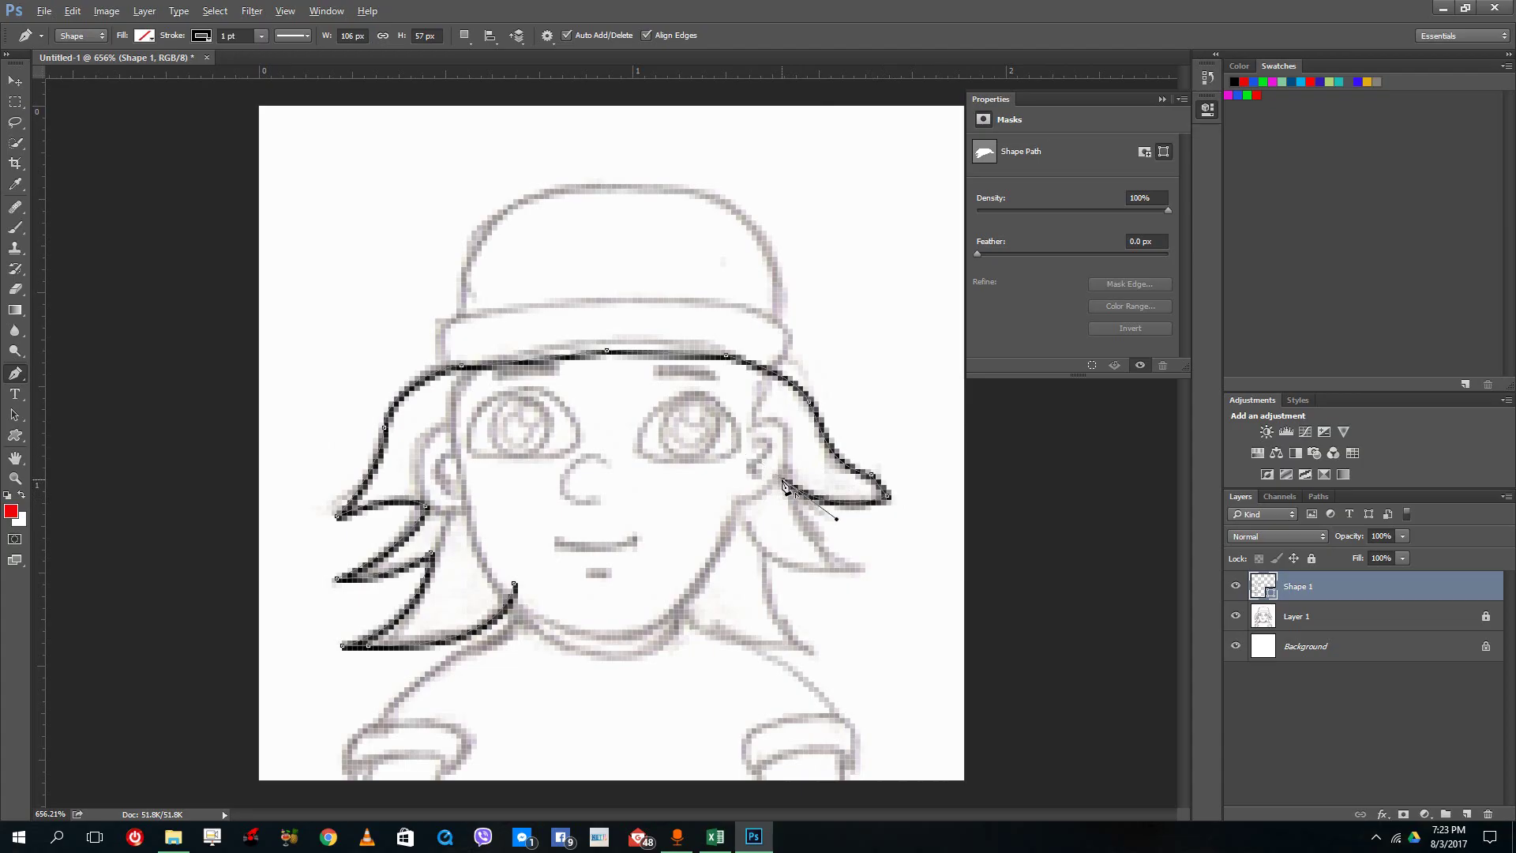
Step: Trace the two lower right hair locks and close the hair path across the chin at its starting point
left_click_drag(861, 570, 916, 572)
left_click(862, 569, "alt")
left_click_drag(766, 551, 734, 528)
left_click(769, 554, "alt")
left_click_drag(814, 650, 876, 684)
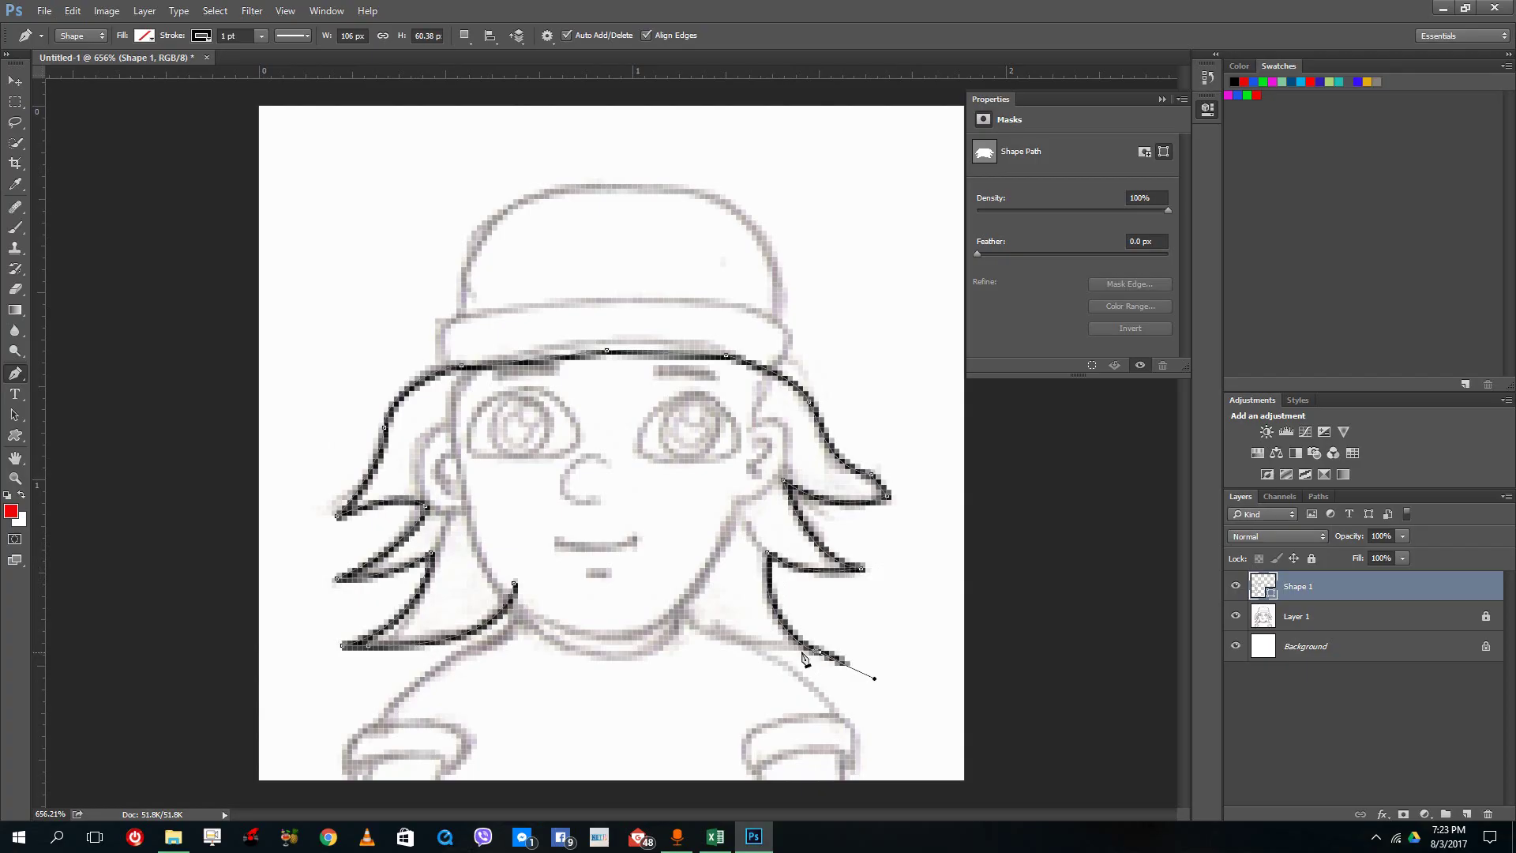
left_click(815, 652, "alt")
left_click_drag(673, 605, 619, 551)
left_click(515, 588)
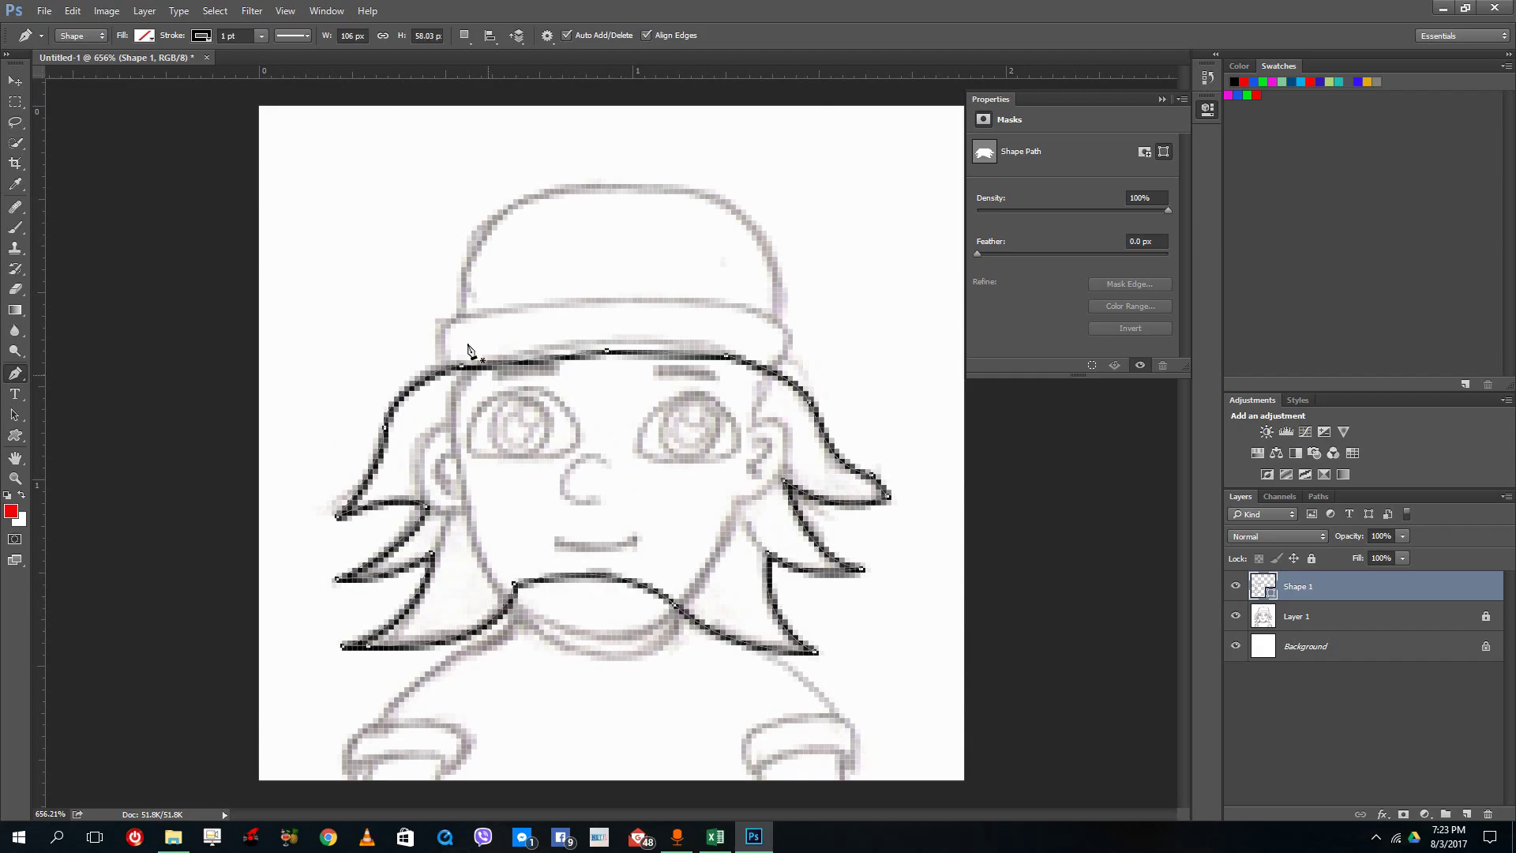
Step: Set the foreground colour to a bright yellow for the hair
left_click(149, 37)
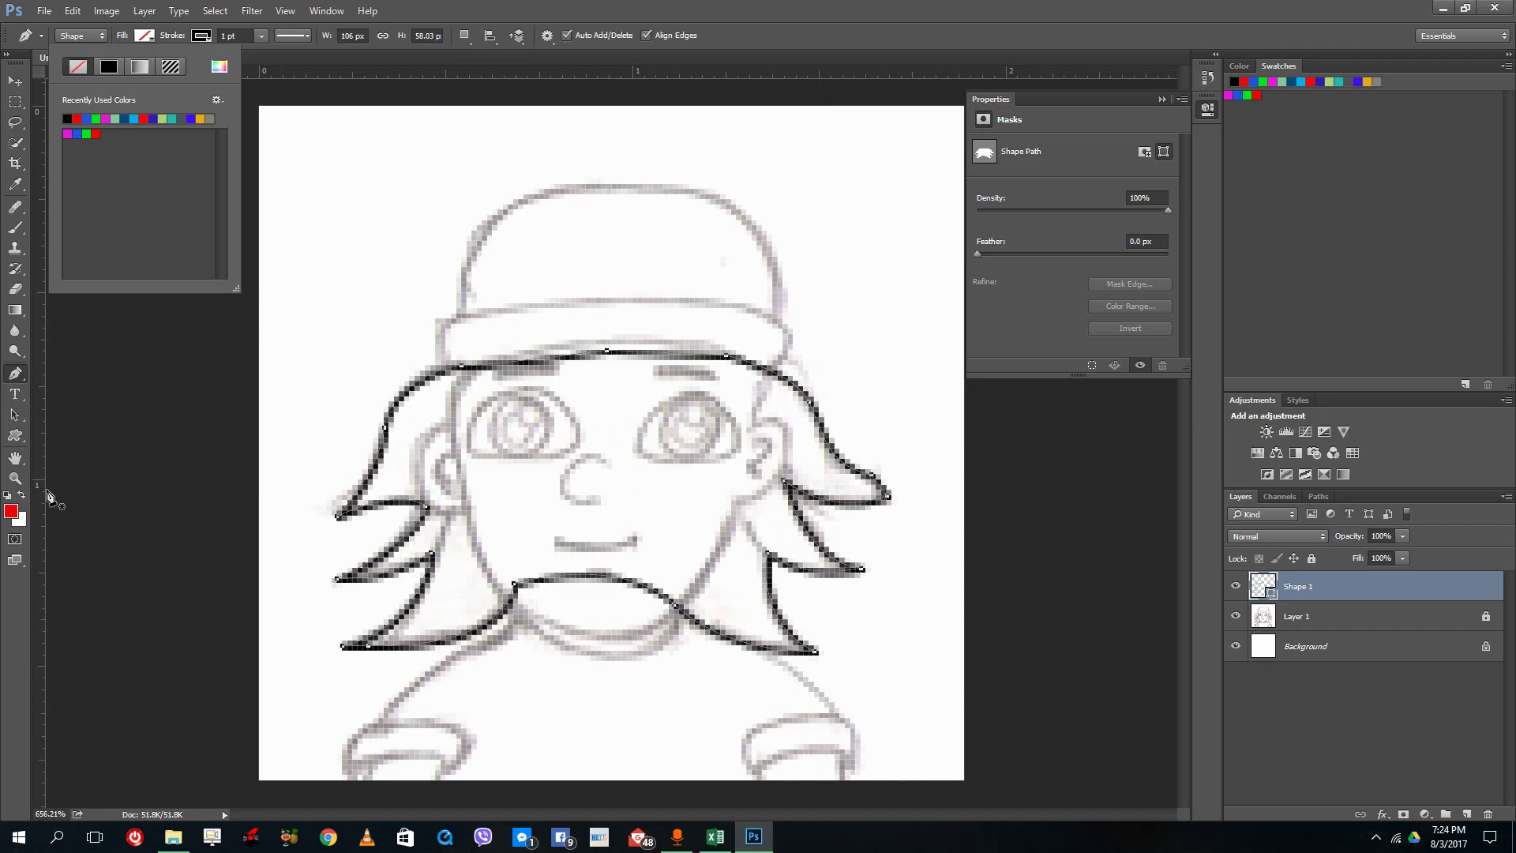
left_click(11, 511)
left_click_drag(713, 621, 708, 646)
left_click(687, 475)
left_click(830, 468)
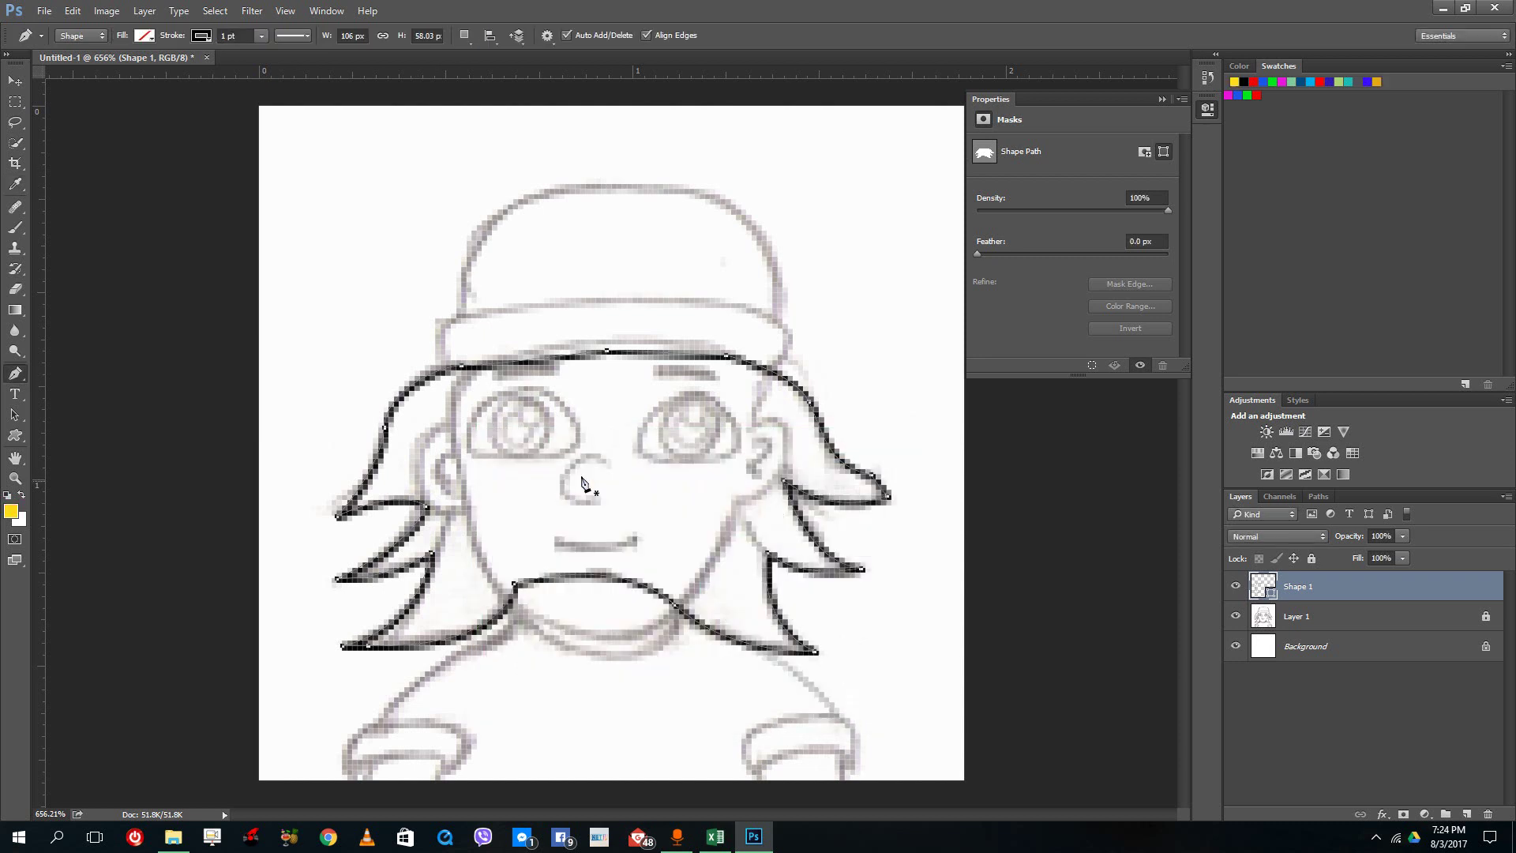
Step: Save the yellow as a new swatch named Swatch 4 and fill the hair shape with it
left_click(146, 35)
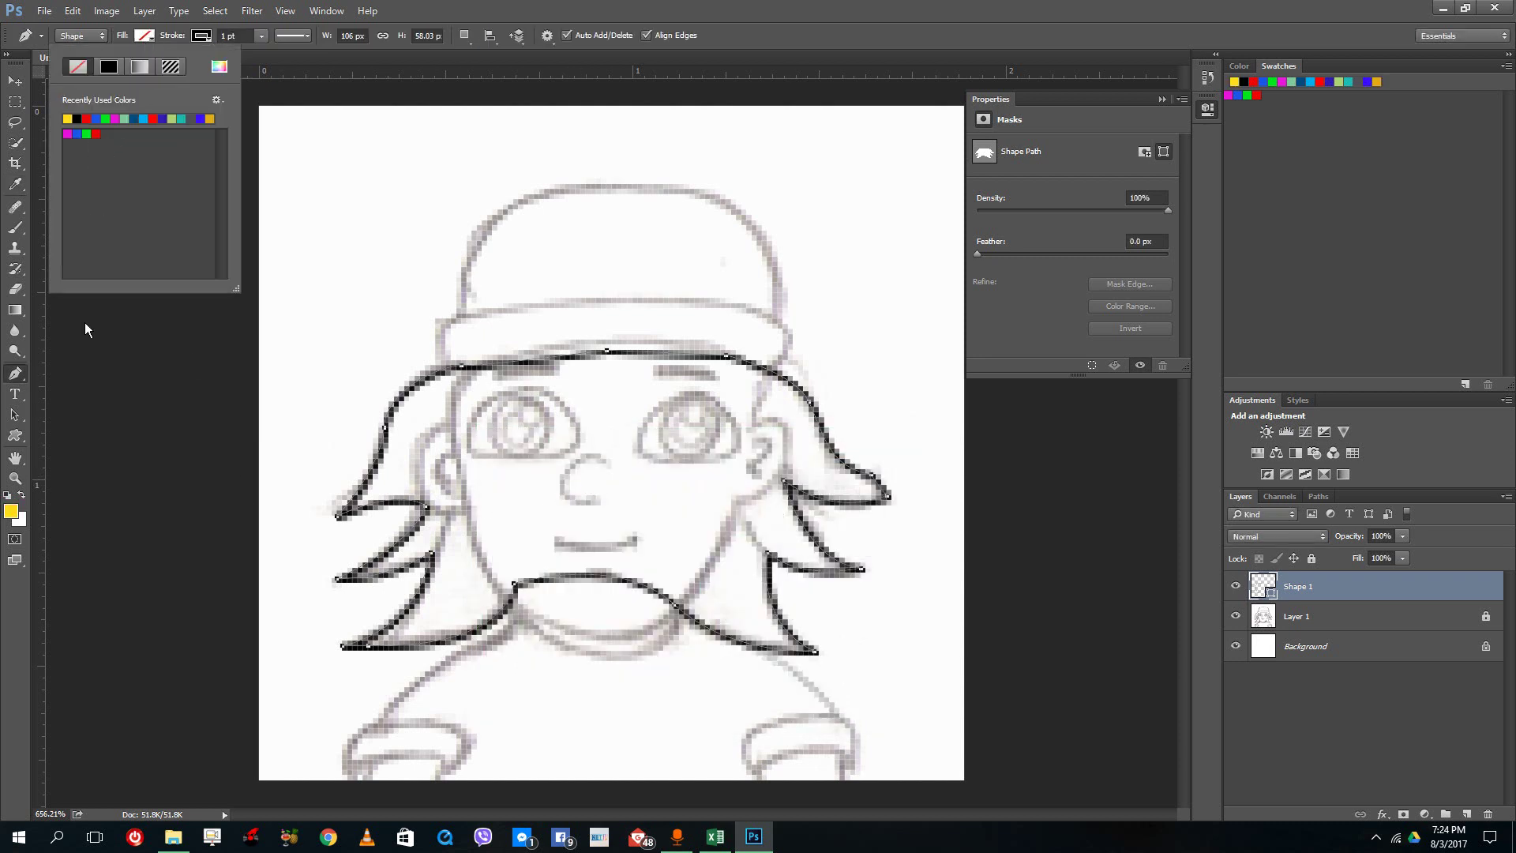
left_click(130, 151)
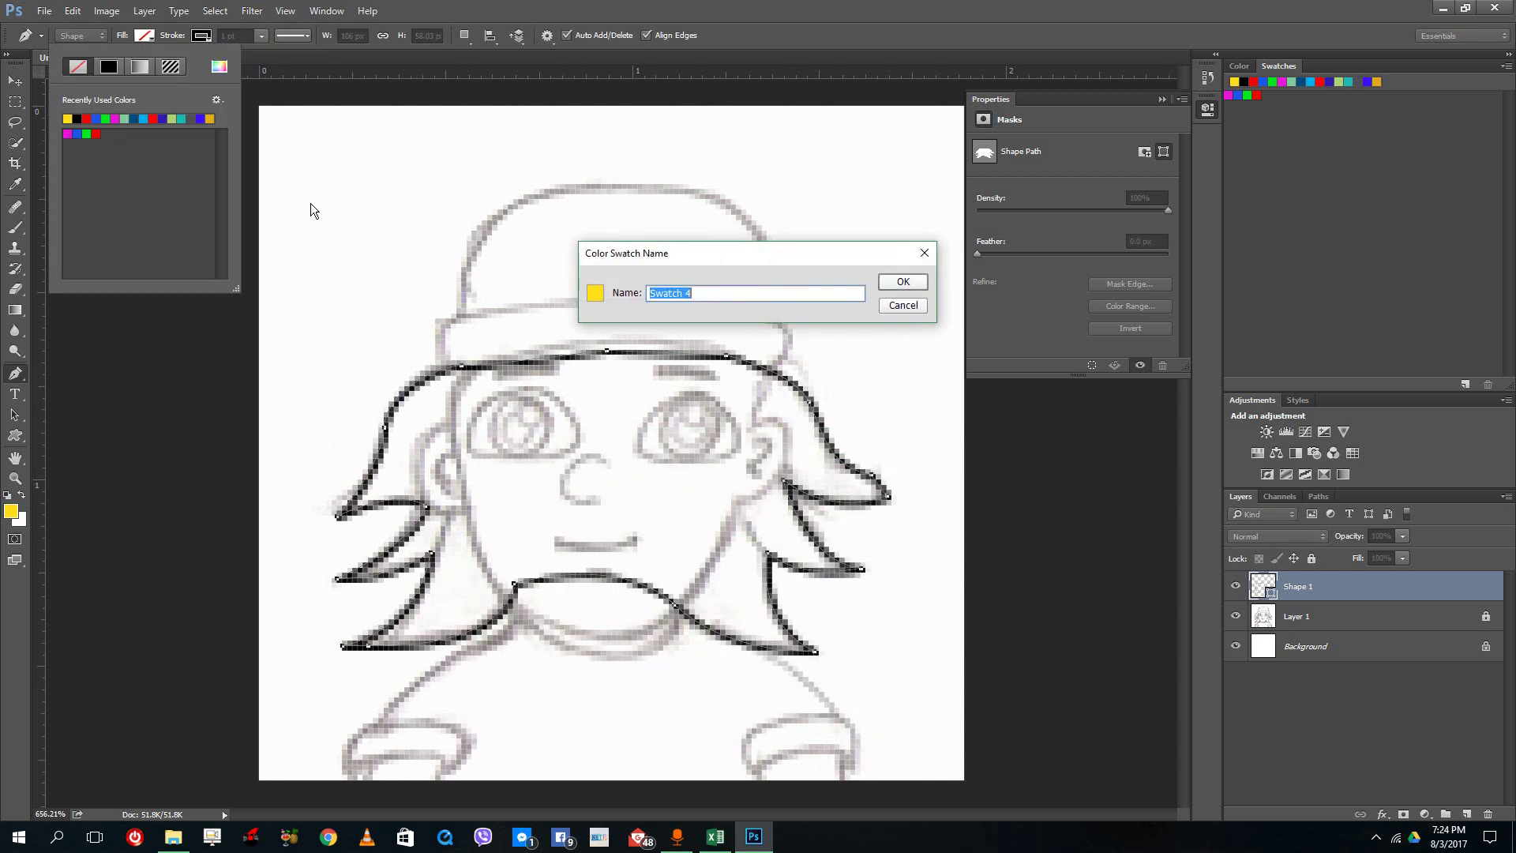
left_click(902, 283)
left_click(106, 132)
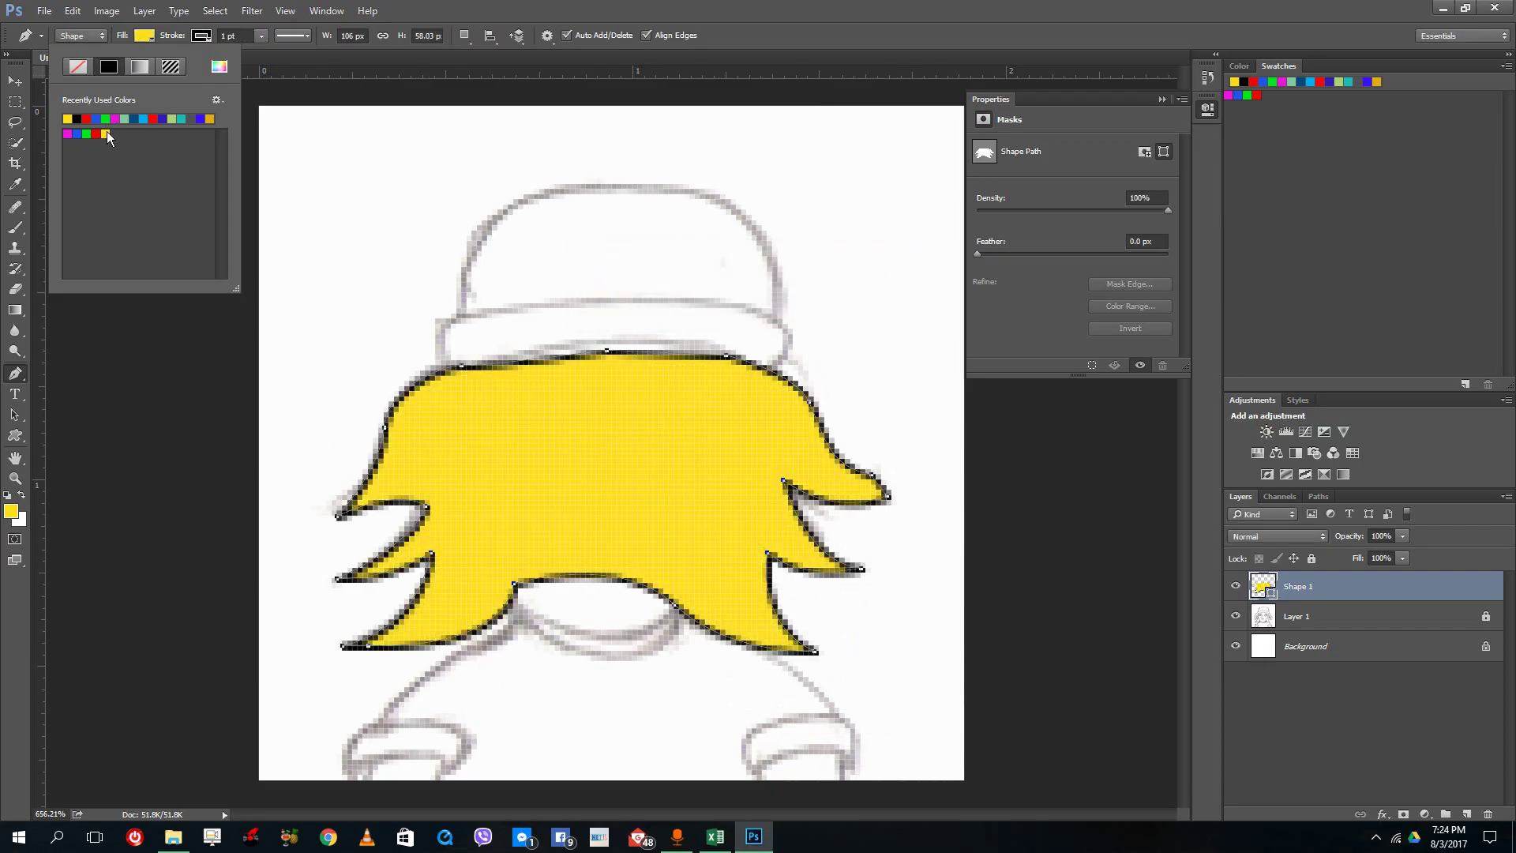
Step: Hide the yellow hair shape and add a new empty layer above it
left_click(15, 81)
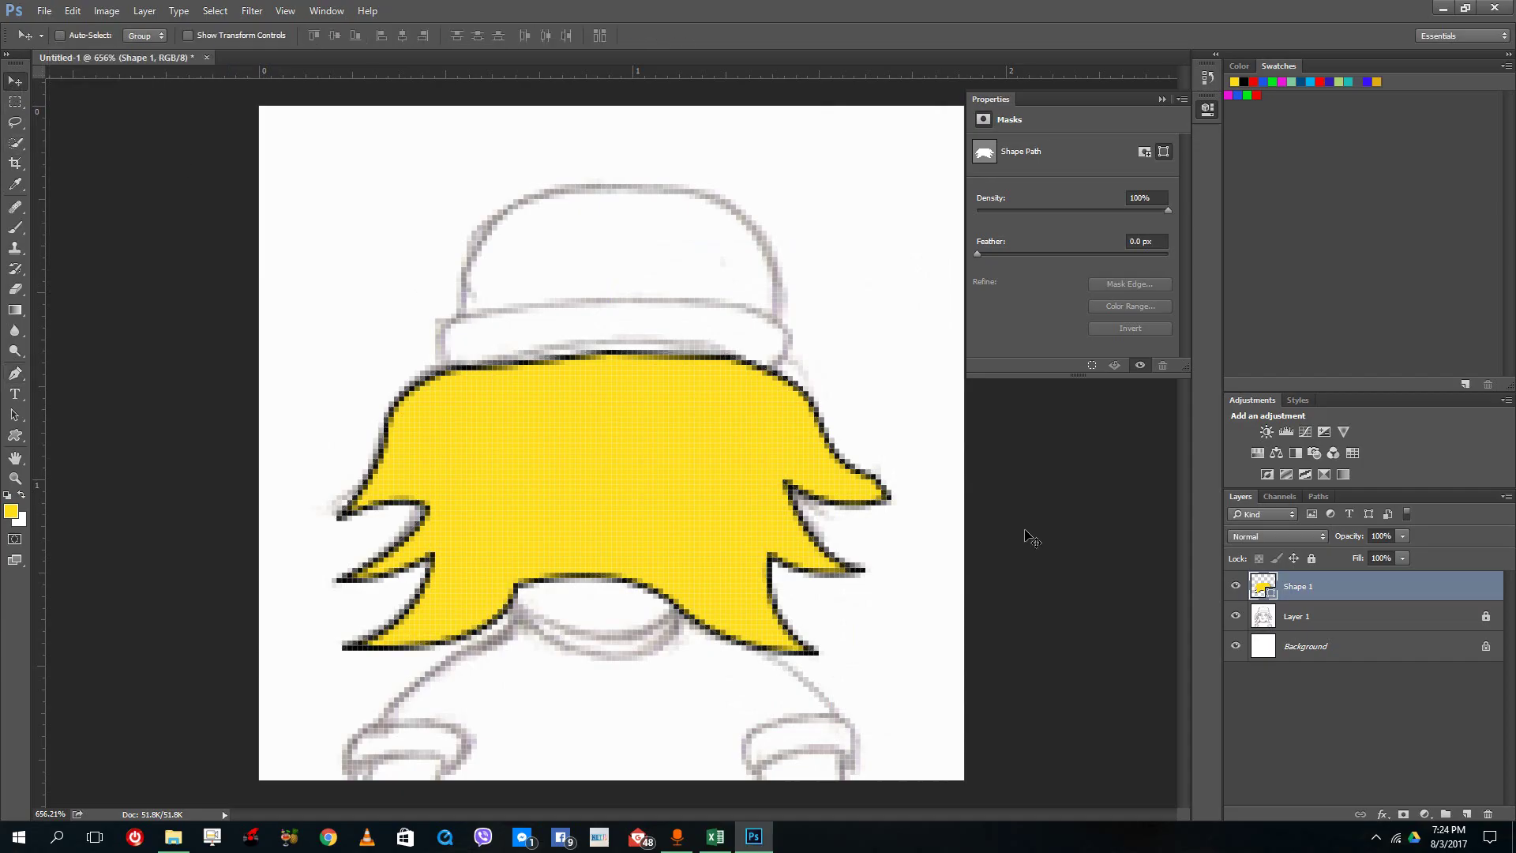
left_click(1235, 587)
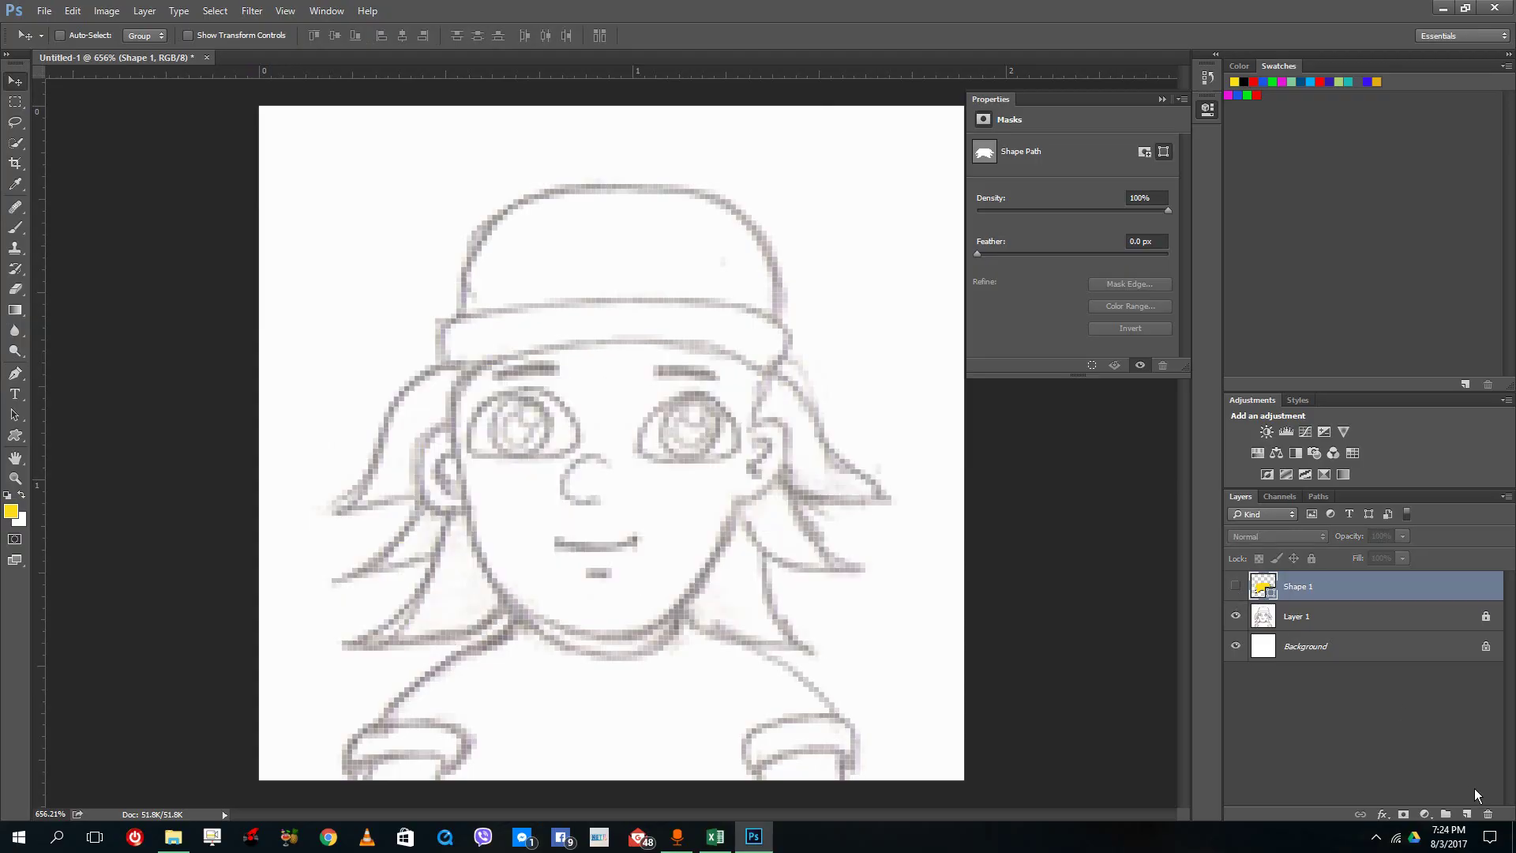
left_click(1467, 815)
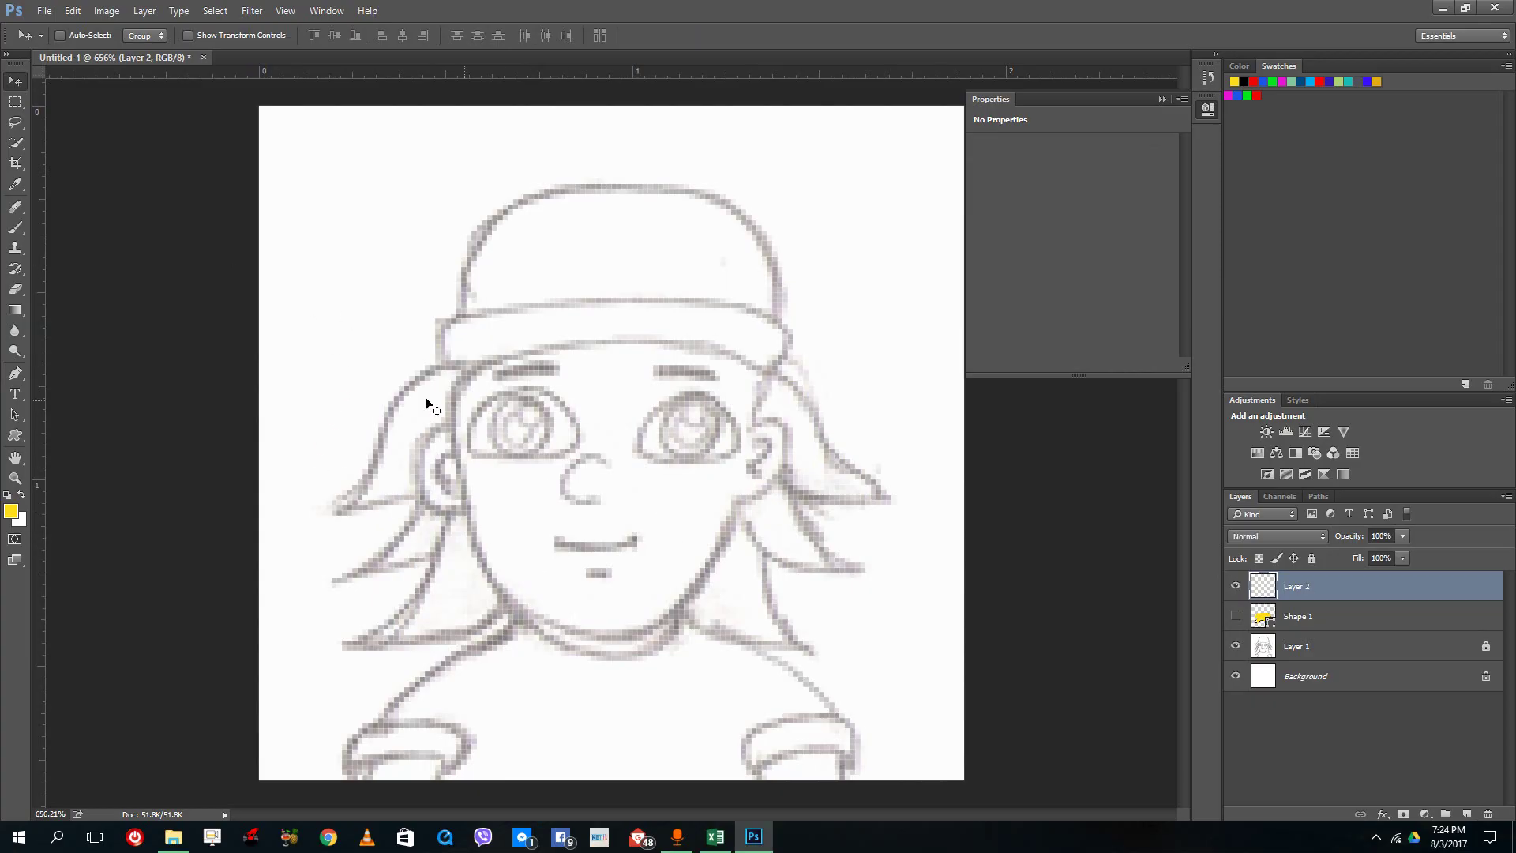
Step: Trace the face outline with the Pen tool from the left temple over the forehead and around the right ear
left_click(16, 371)
left_click(457, 386)
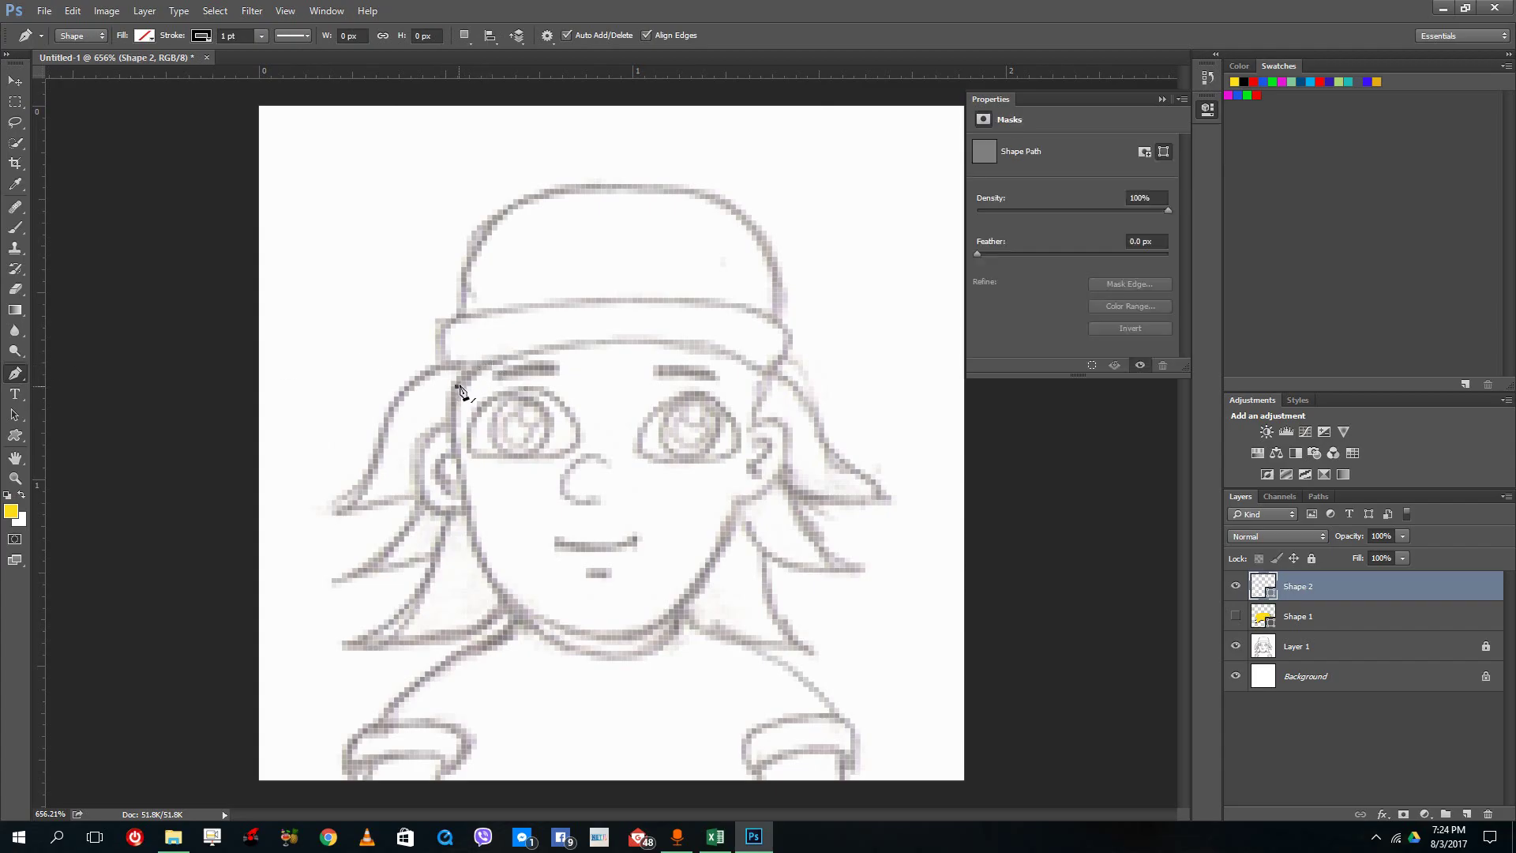
left_click_drag(570, 344, 651, 338)
key("ctrl+z")
left_click_drag(577, 324, 644, 306)
left_click_drag(763, 360, 701, 524)
left_click(737, 502, "alt")
Step: Continue the face path along the jaw and chin, then up the left cheek, and close it at the temple
left_click_drag(667, 615, 621, 649)
left_click(669, 616, "alt")
left_click_drag(514, 599, 406, 534)
left_click(514, 598, "alt")
left_click_drag(462, 470, 451, 371)
left_click(462, 470, "alt")
left_click(458, 387)
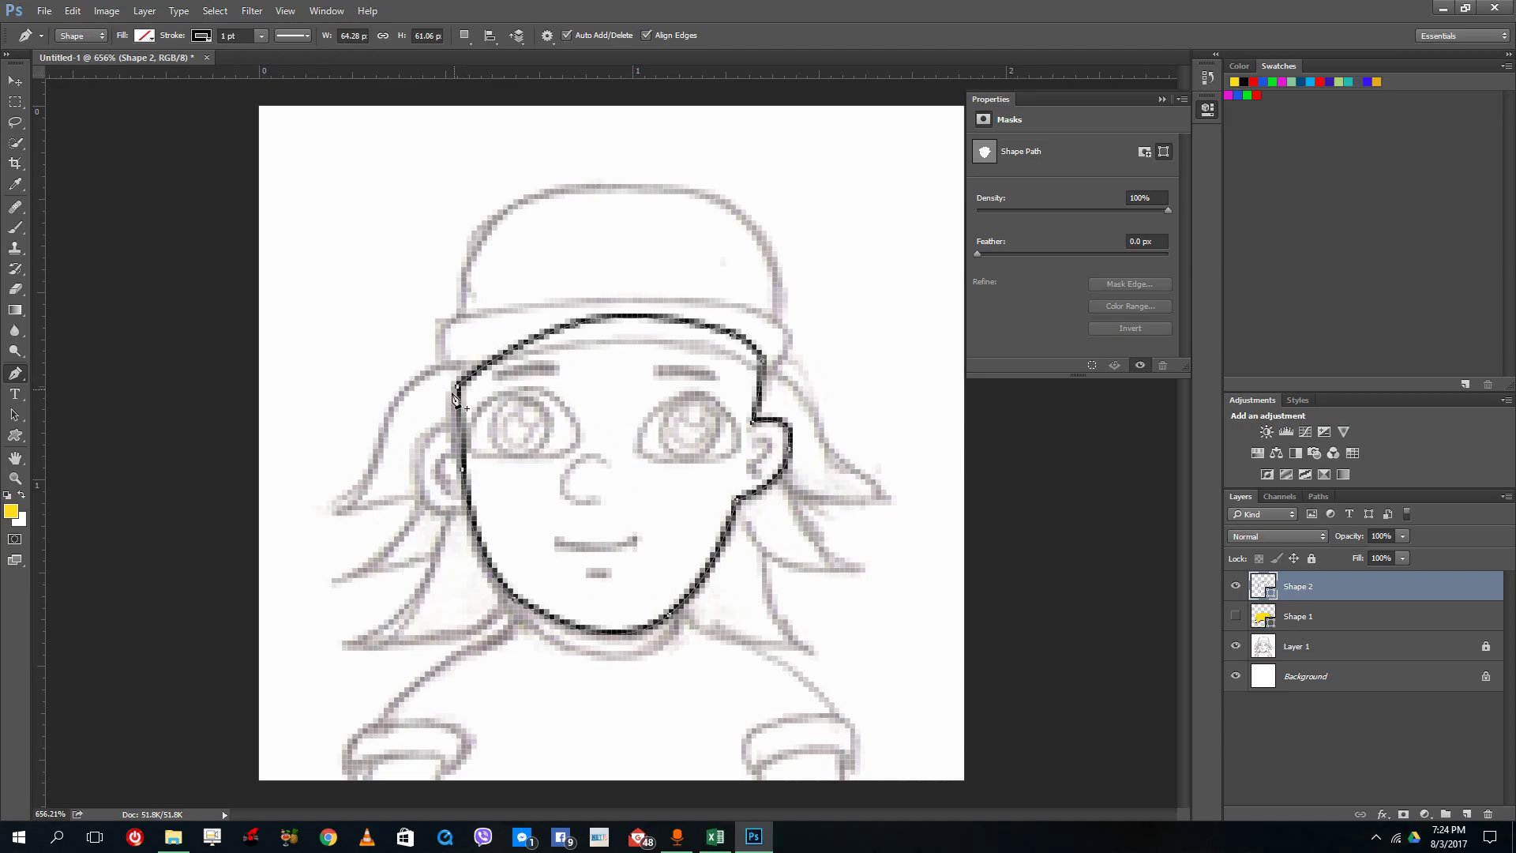
Step: Set the foreground colour to the light skin tone ffd190
left_click(11, 512)
mouse_move(714, 609)
left_mouse_down()
mouse_move(713, 562)
mouse_move(704, 653)
left_mouse_up()
mouse_move(643, 494)
left_mouse_down()
mouse_move(591, 462)
mouse_move(608, 462)
left_mouse_up()
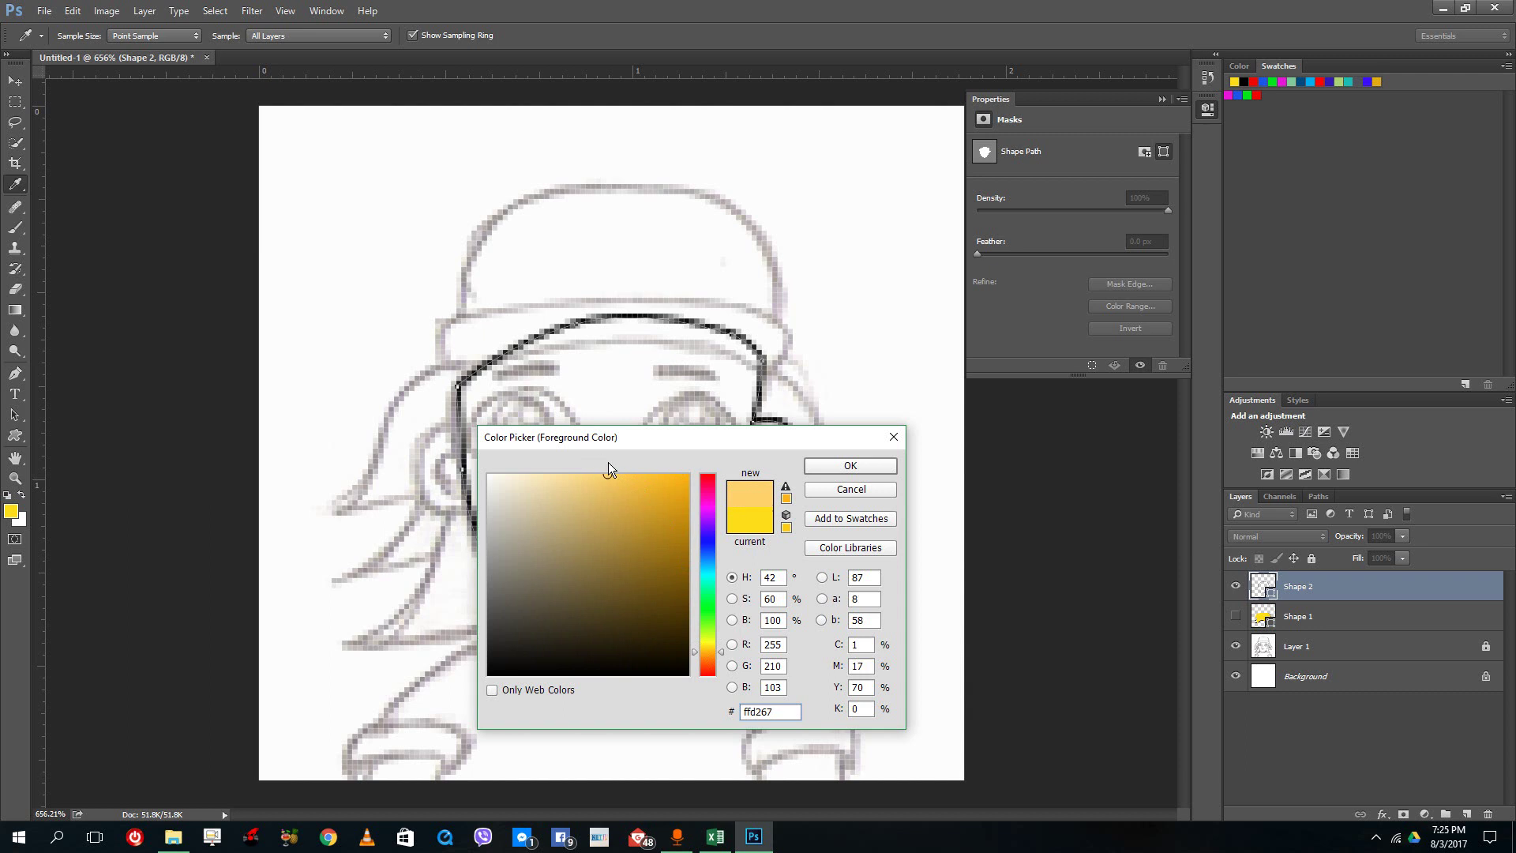
left_click_drag(710, 652, 710, 661)
left_click_drag(609, 478, 575, 469)
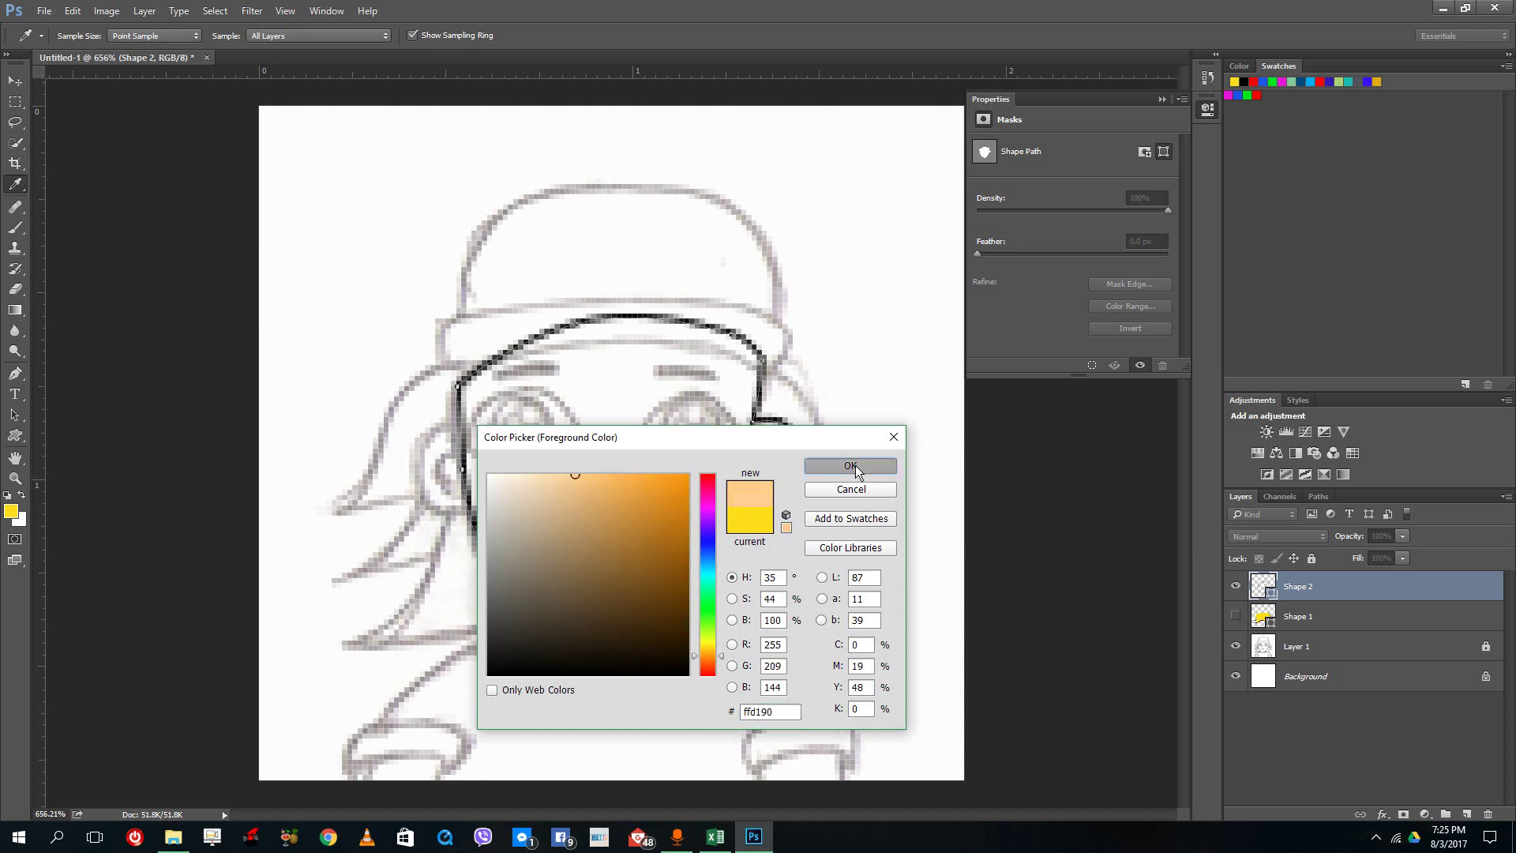
left_click(851, 466)
Step: Save the skin tone as a new swatch and fill the face shape with it
left_click(144, 36)
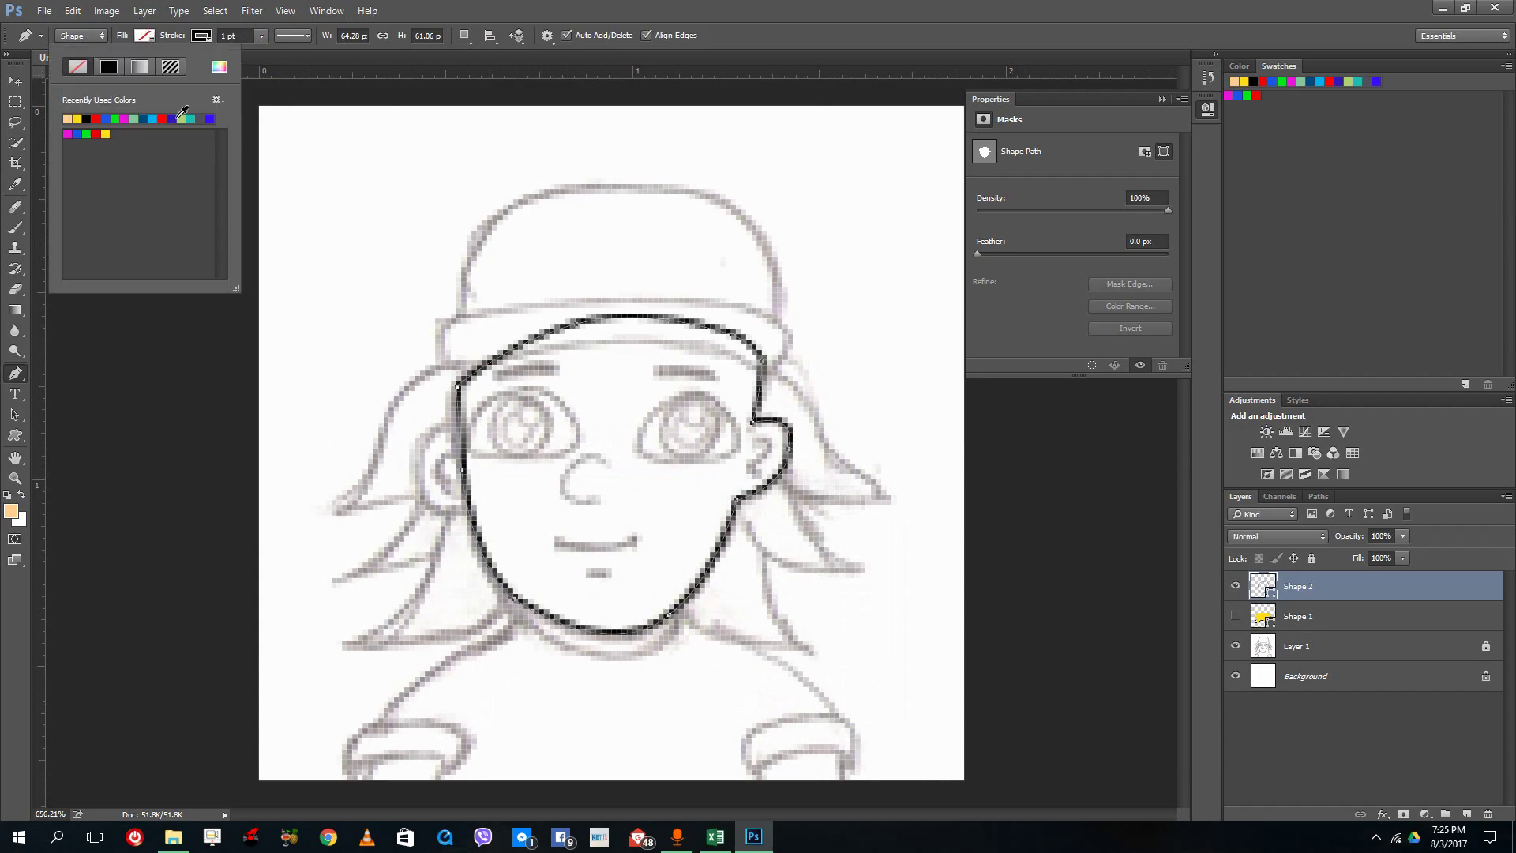
left_click(158, 167)
left_click(908, 278)
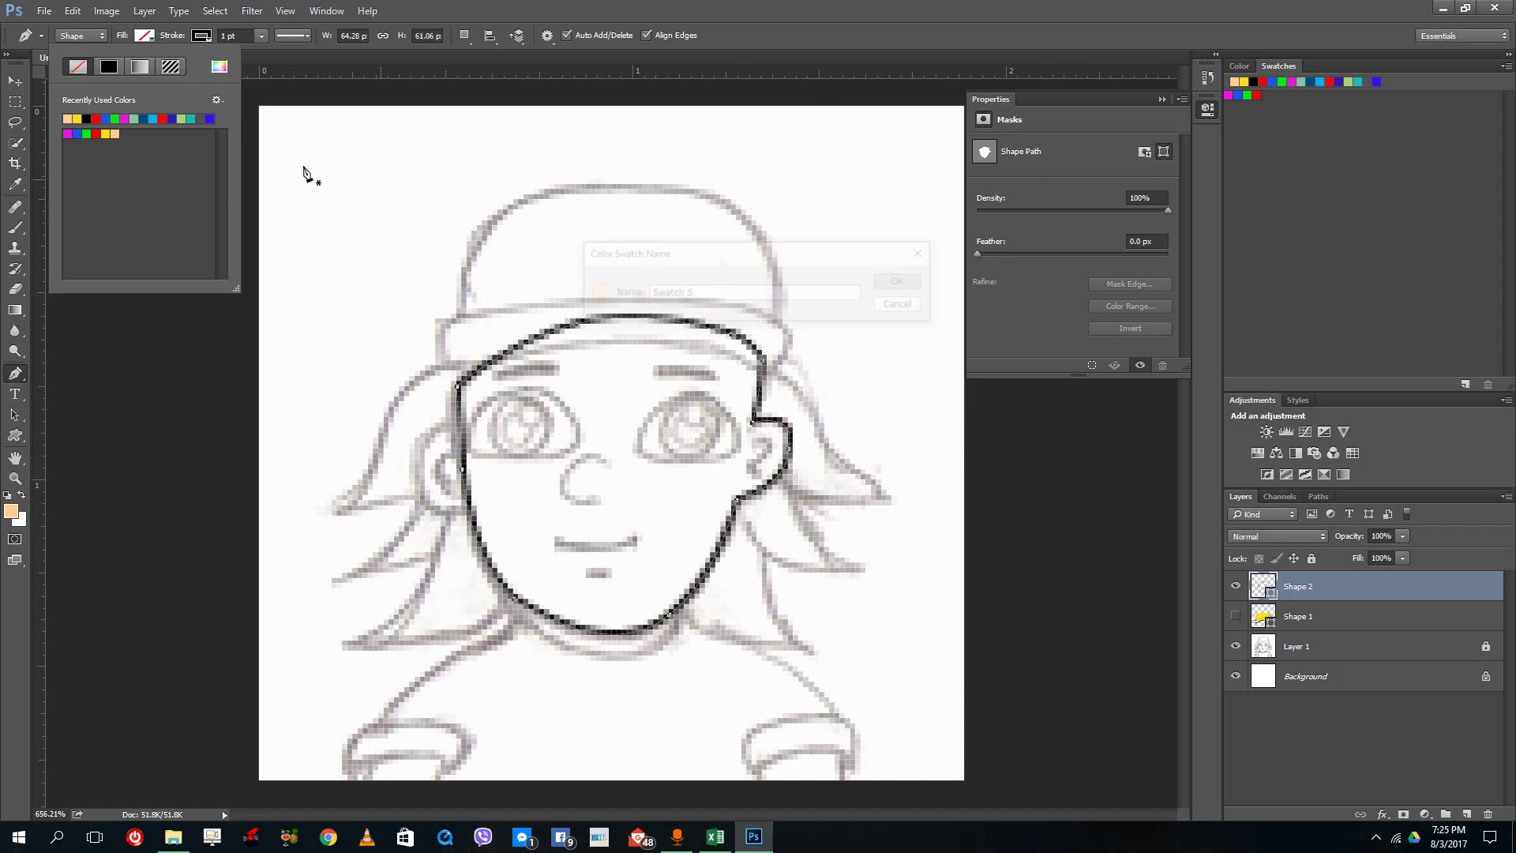
left_click(116, 133)
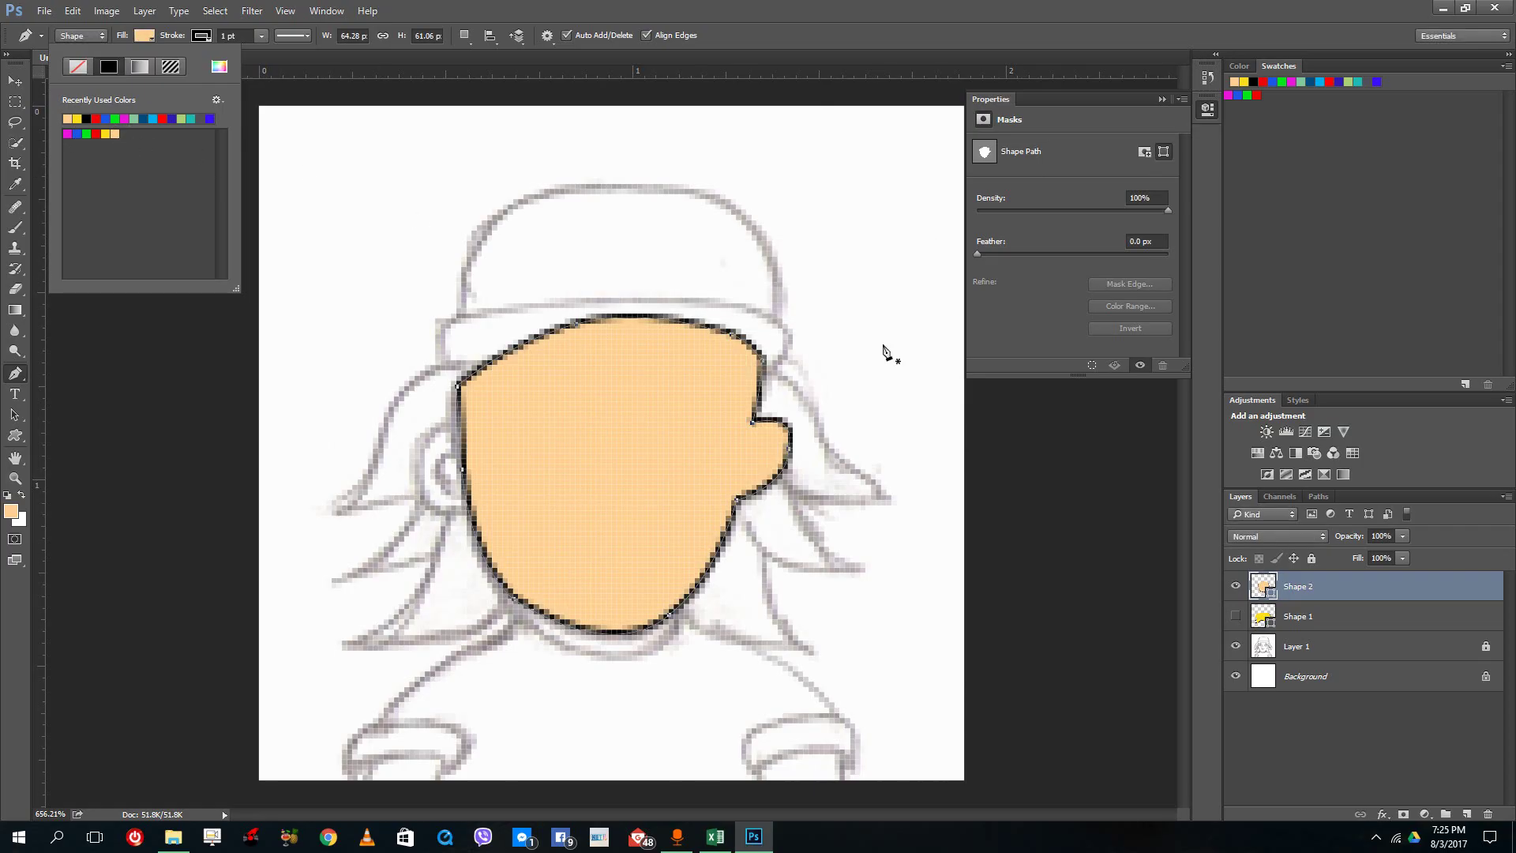
Step: Hide the filled face shape and add a new empty layer above it
left_click(1236, 586)
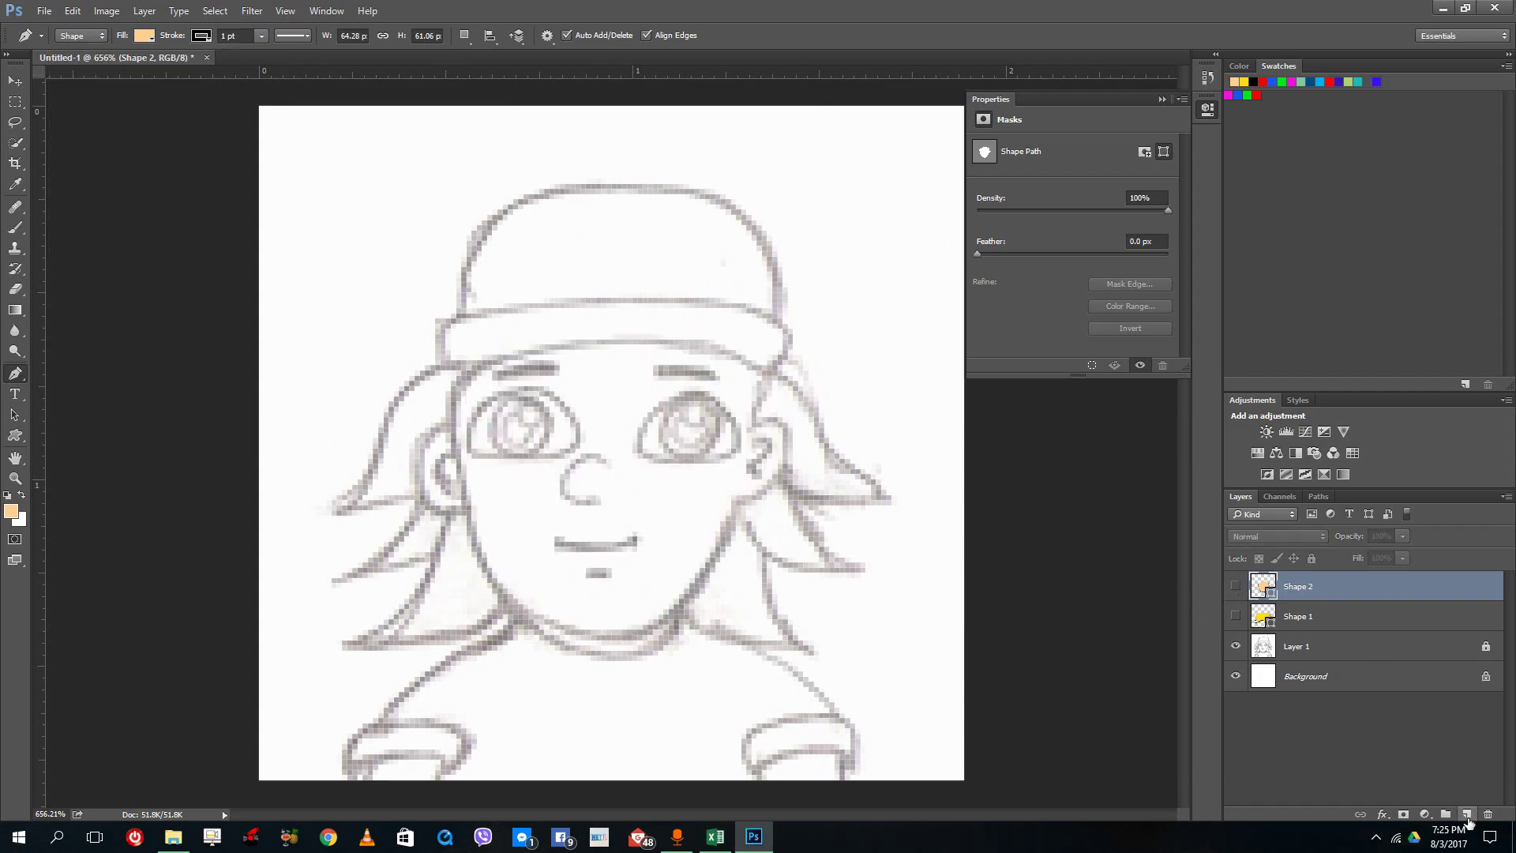
left_click(1466, 815)
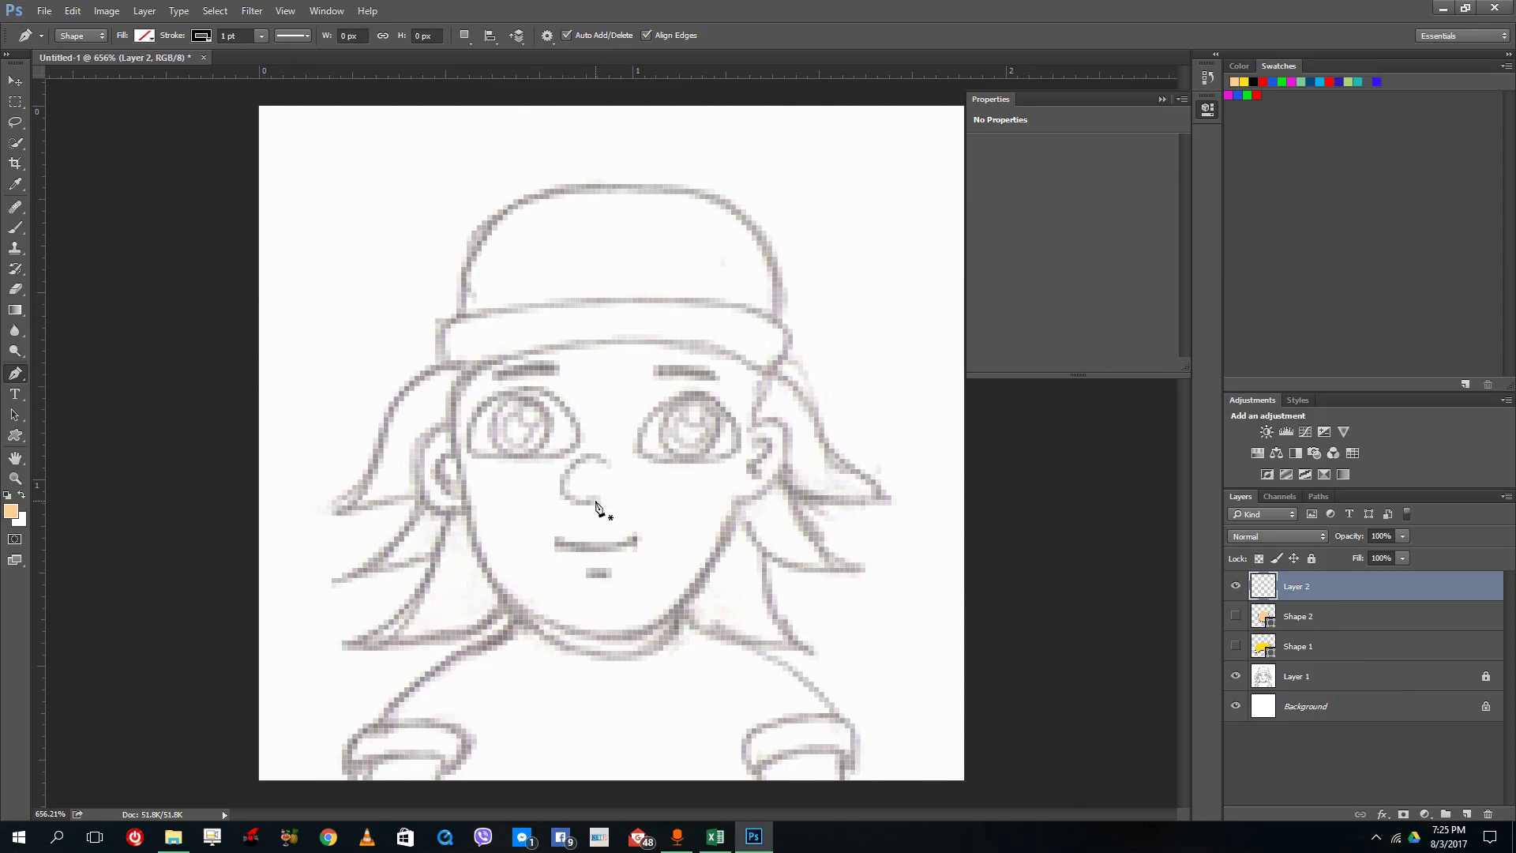
Step: Trace the nose as an open curved stroke with the Pen tool
left_click(596, 500)
left_click_drag(560, 491, 624, 484)
key("Return")
Step: Trace the smiling mouth as a curved stroke and the short chin line below it as a separate straight stroke
left_click(634, 538)
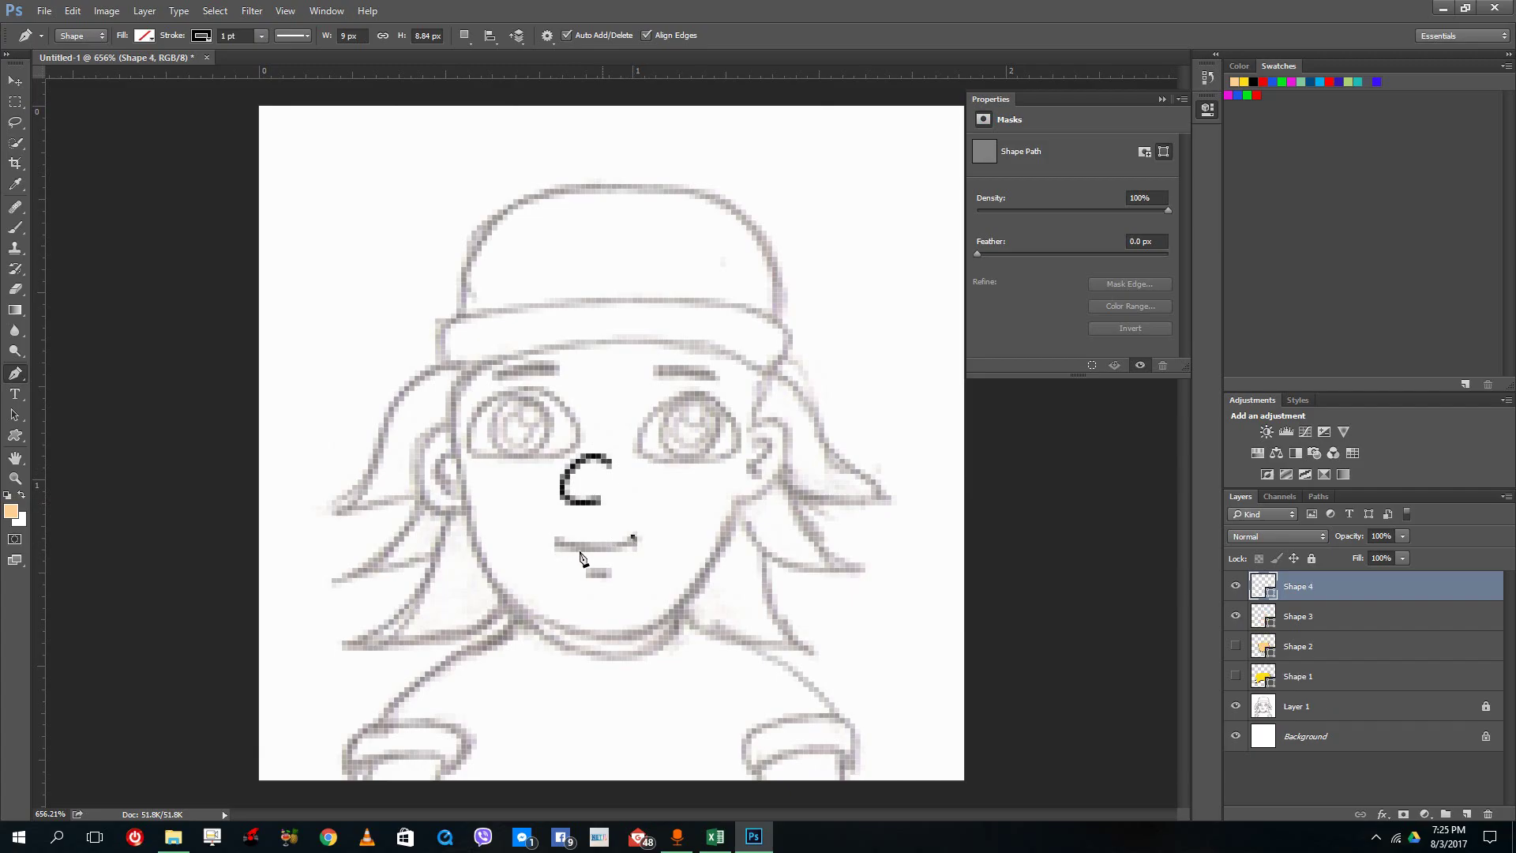
left_click_drag(554, 542, 504, 527)
key("Return")
left_click(585, 573)
left_click(615, 574)
key("Return")
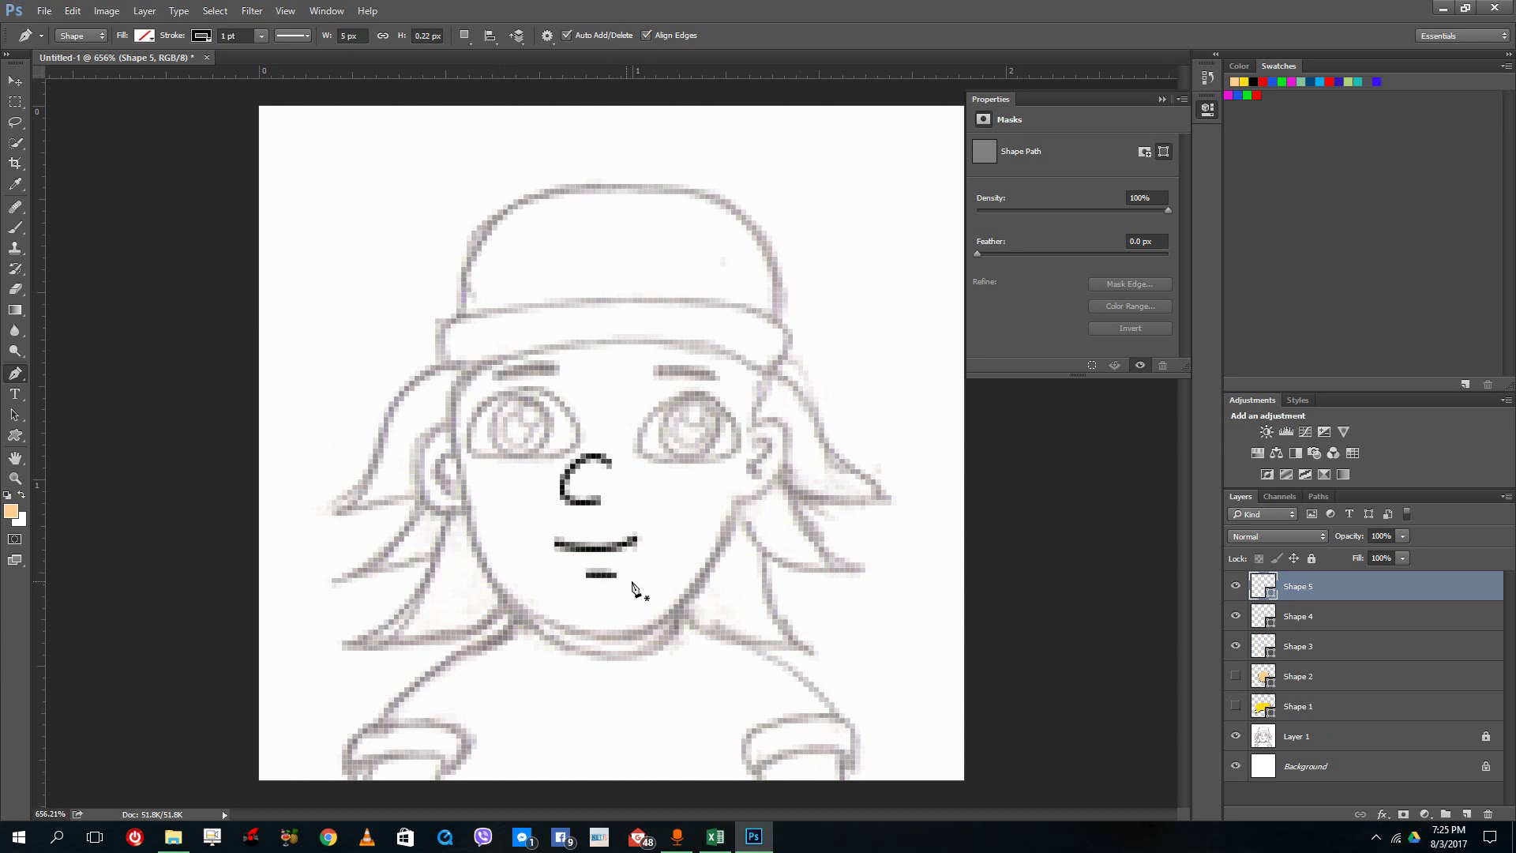
Step: Trace both eyebrows as separate open strokes above the eyes
left_click(496, 376)
left_click_drag(557, 370, 573, 377)
key("Return")
left_click(659, 370)
left_click(716, 380)
left_click_drag(718, 383, 738, 399)
key("Return")
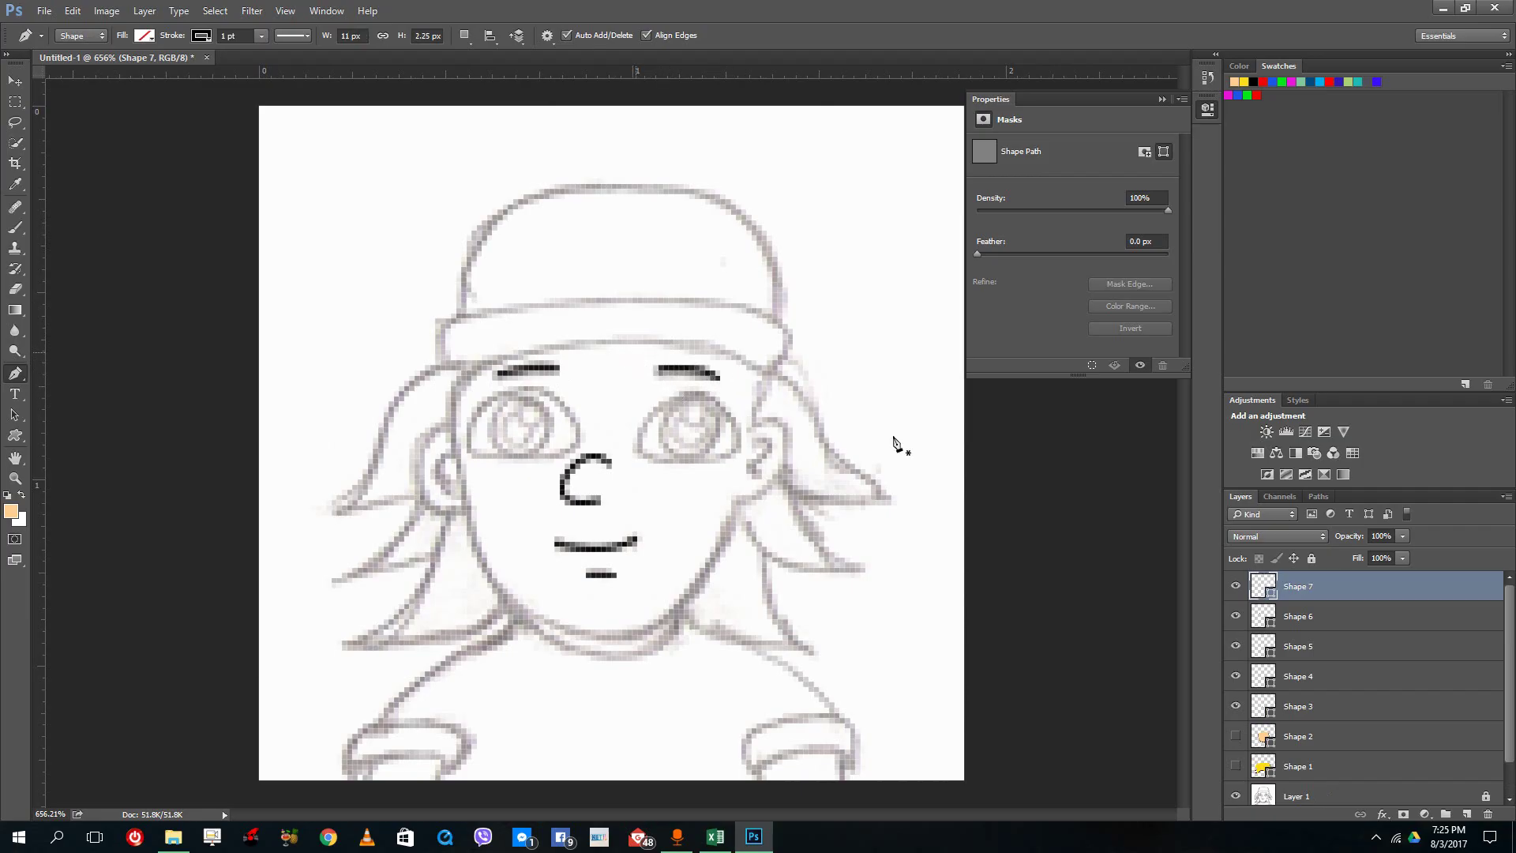
Step: Show the face and hair shapes to check the tracing, hide all shape layers, and add a new empty layer on top
left_click(1236, 738)
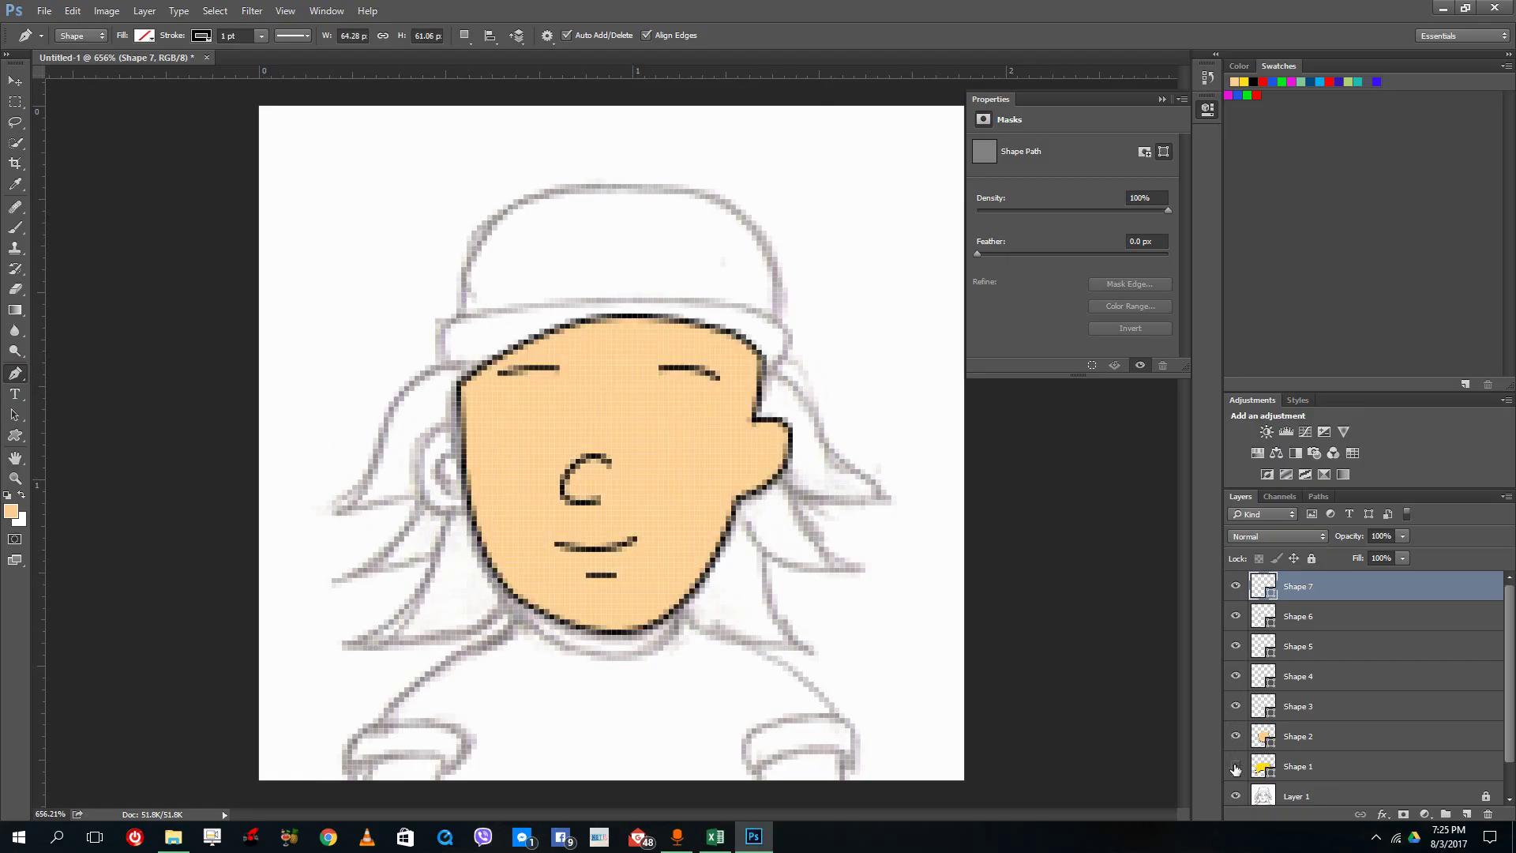
left_click(1236, 766)
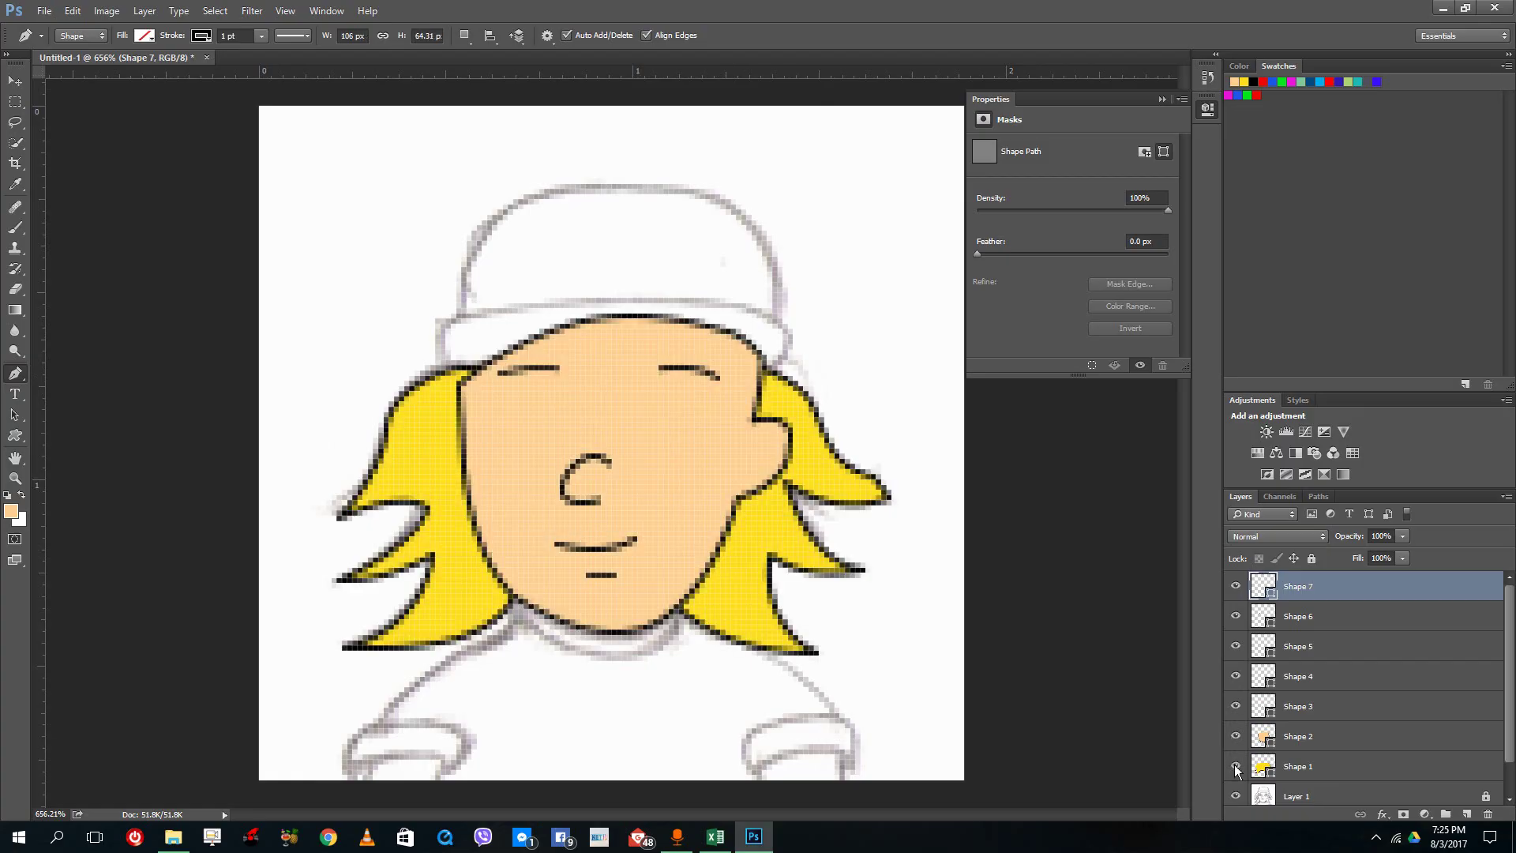
left_click_drag(1234, 764, 1236, 586)
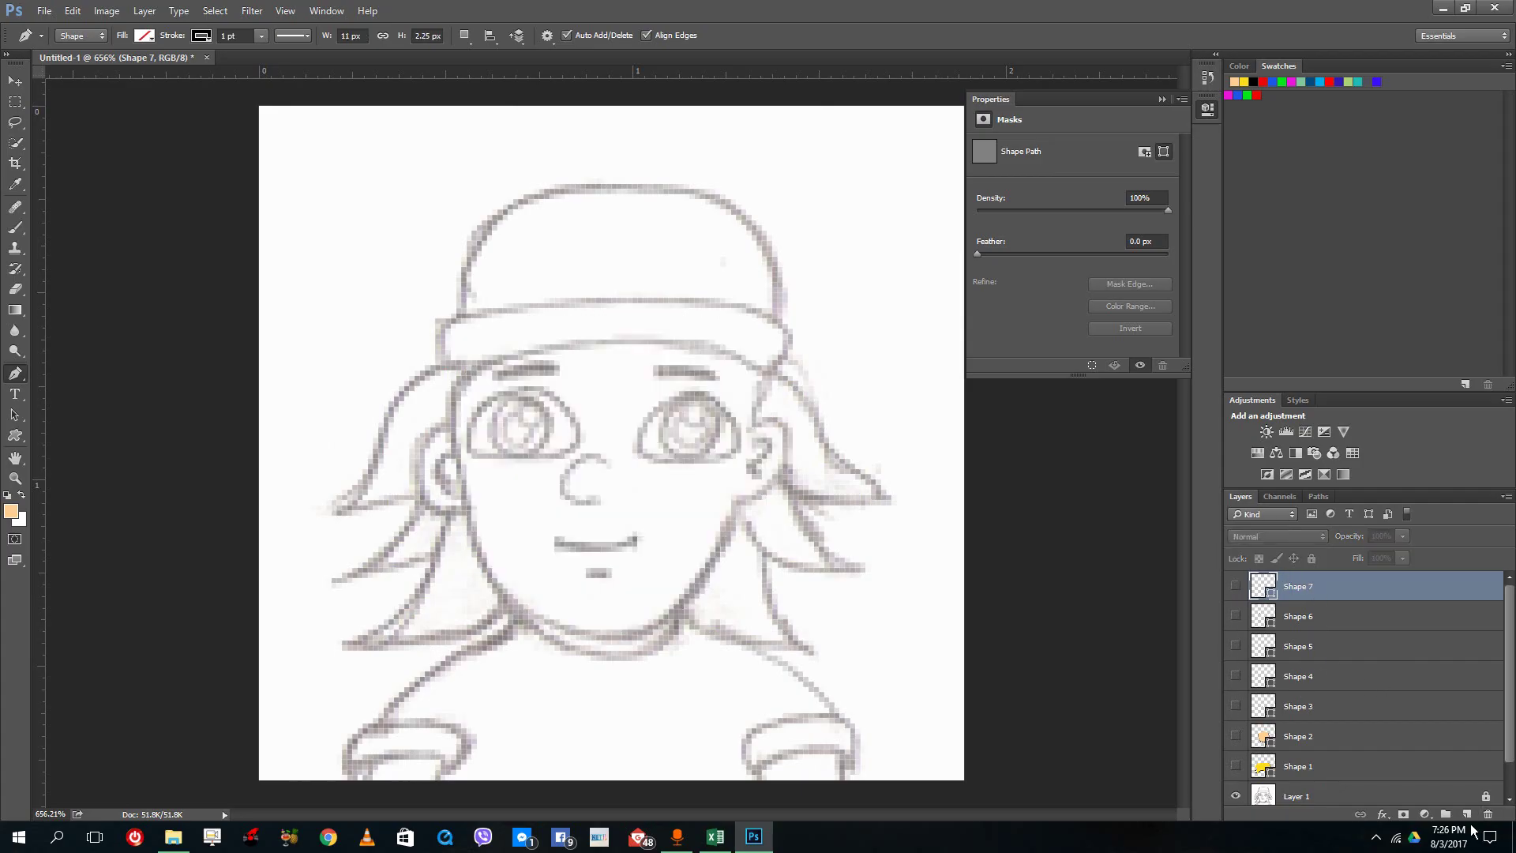
left_click(1467, 814)
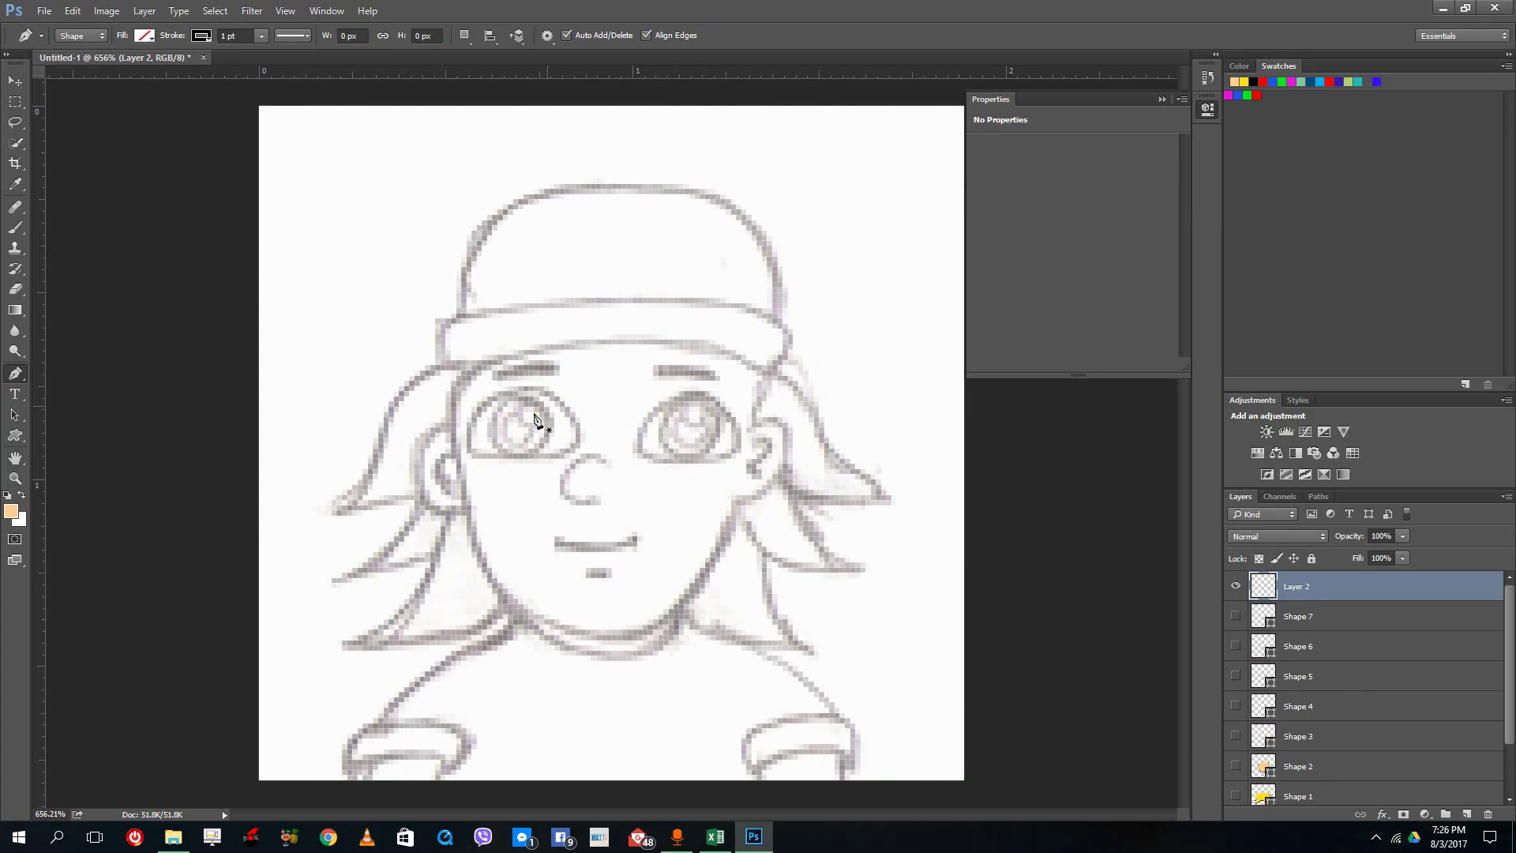
Step: Trace the ear on the left side of the face as a closed path and fill it with the skin tone swatch
left_click(477, 506)
left_click_drag(430, 505, 405, 493)
left_click(427, 443)
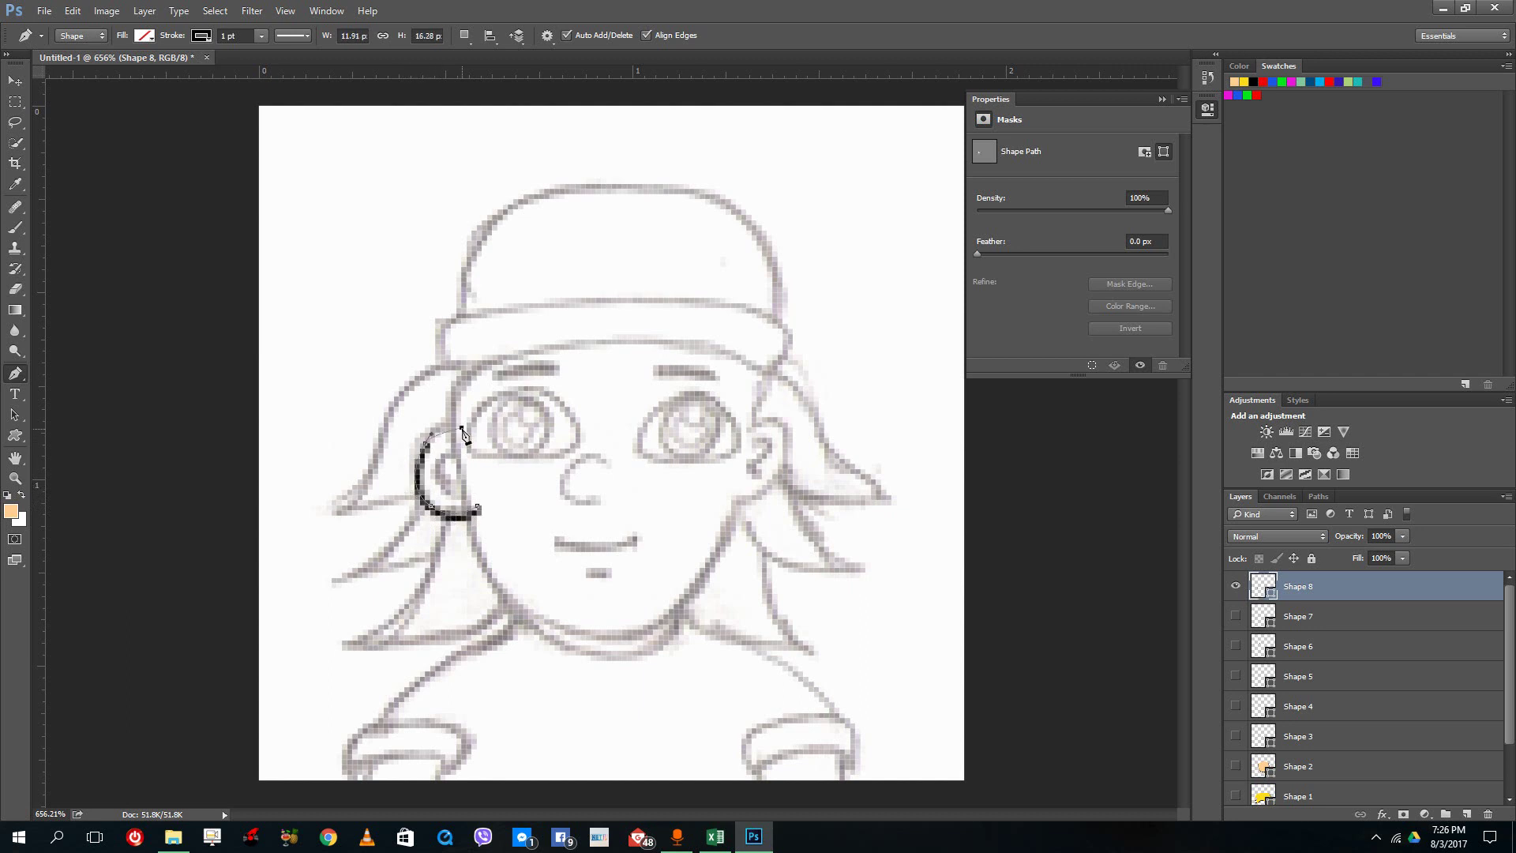
left_click(462, 427)
left_click(478, 506)
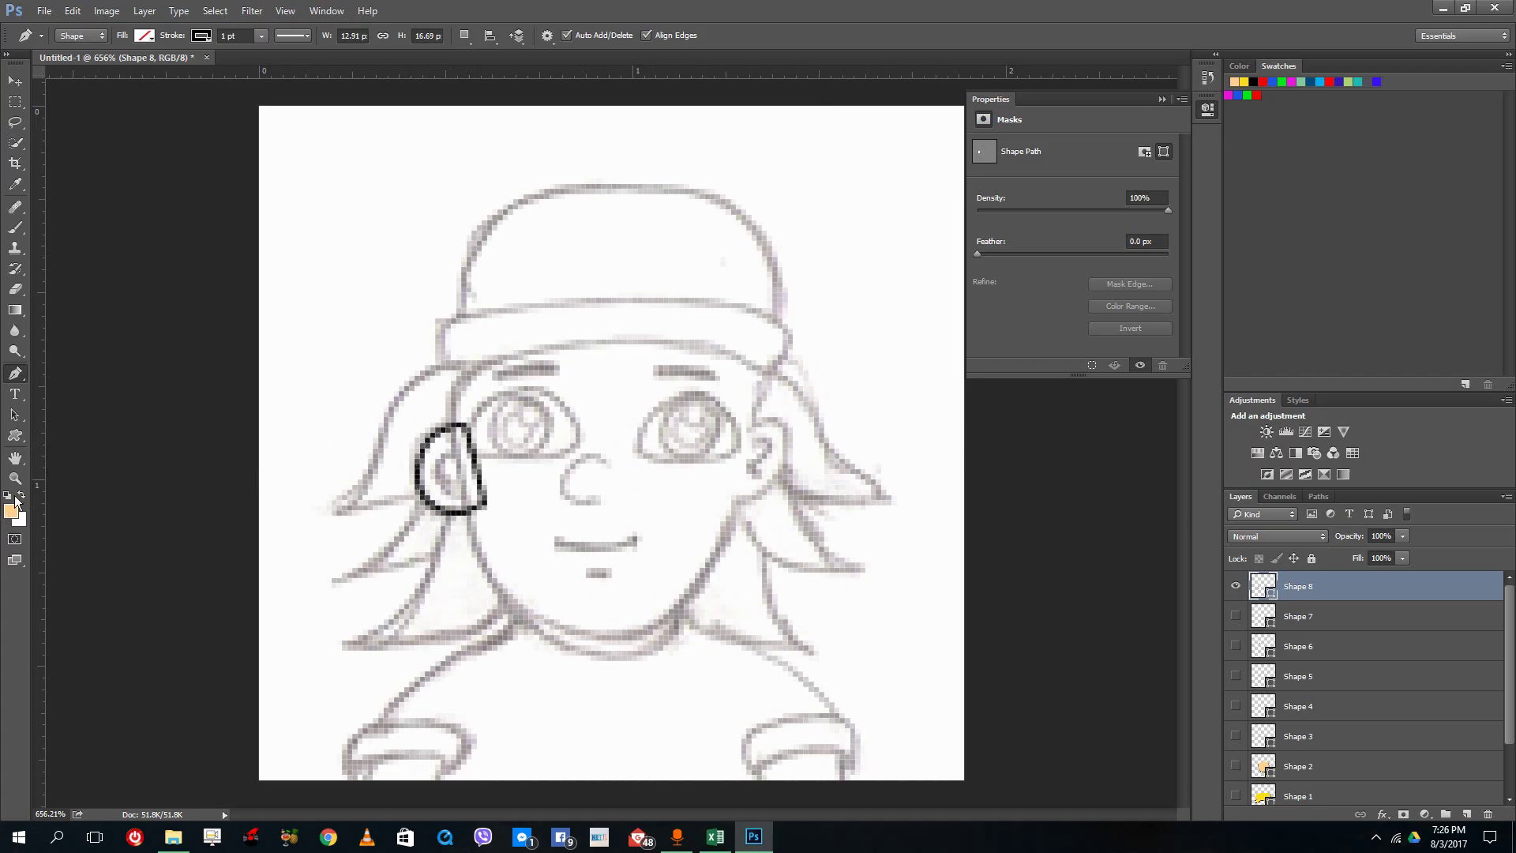
left_click(143, 34)
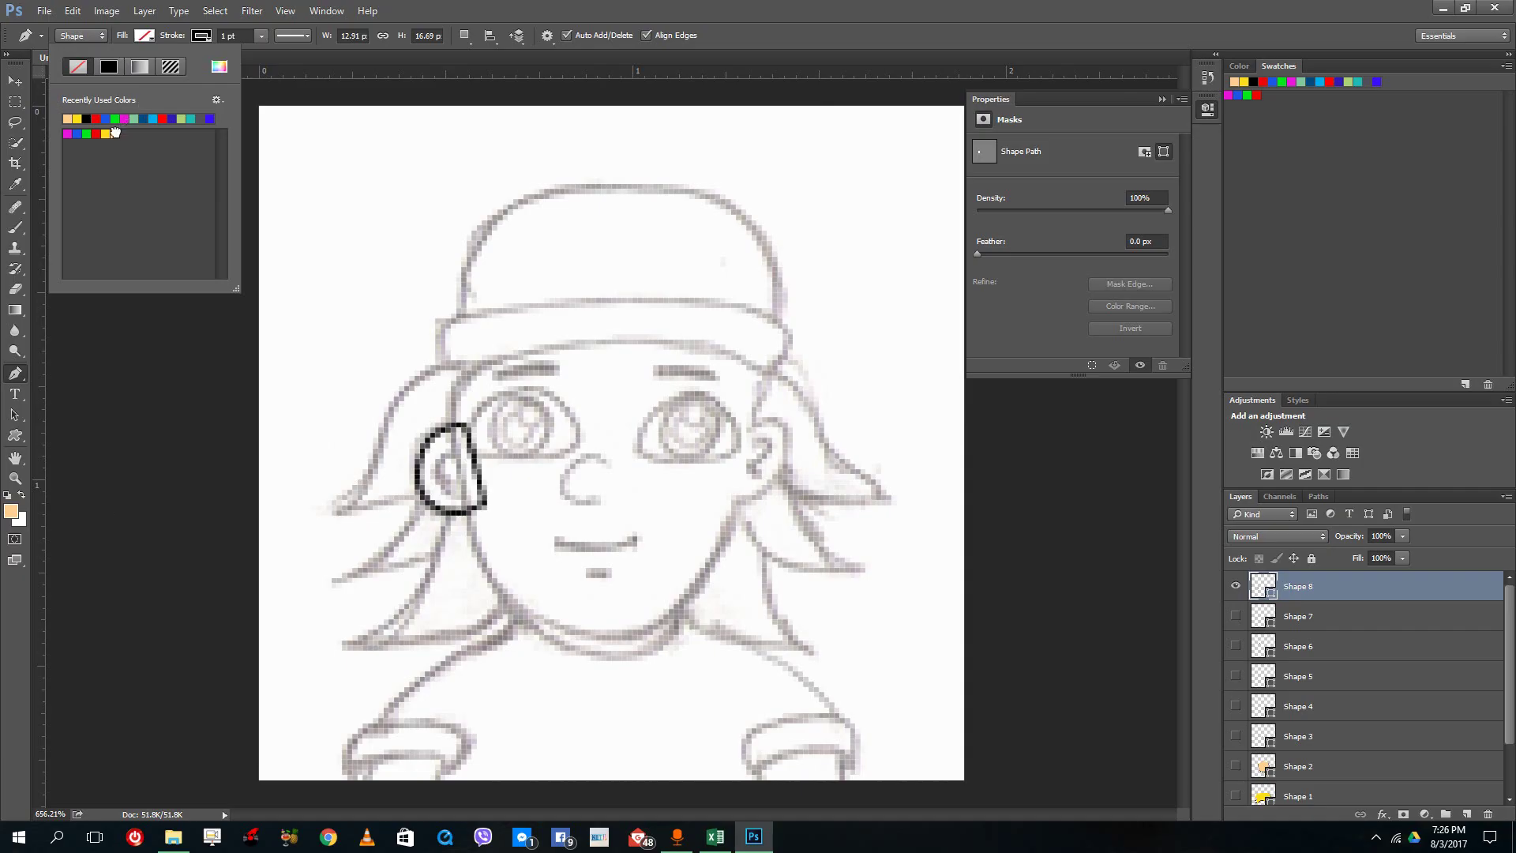
left_click(116, 135)
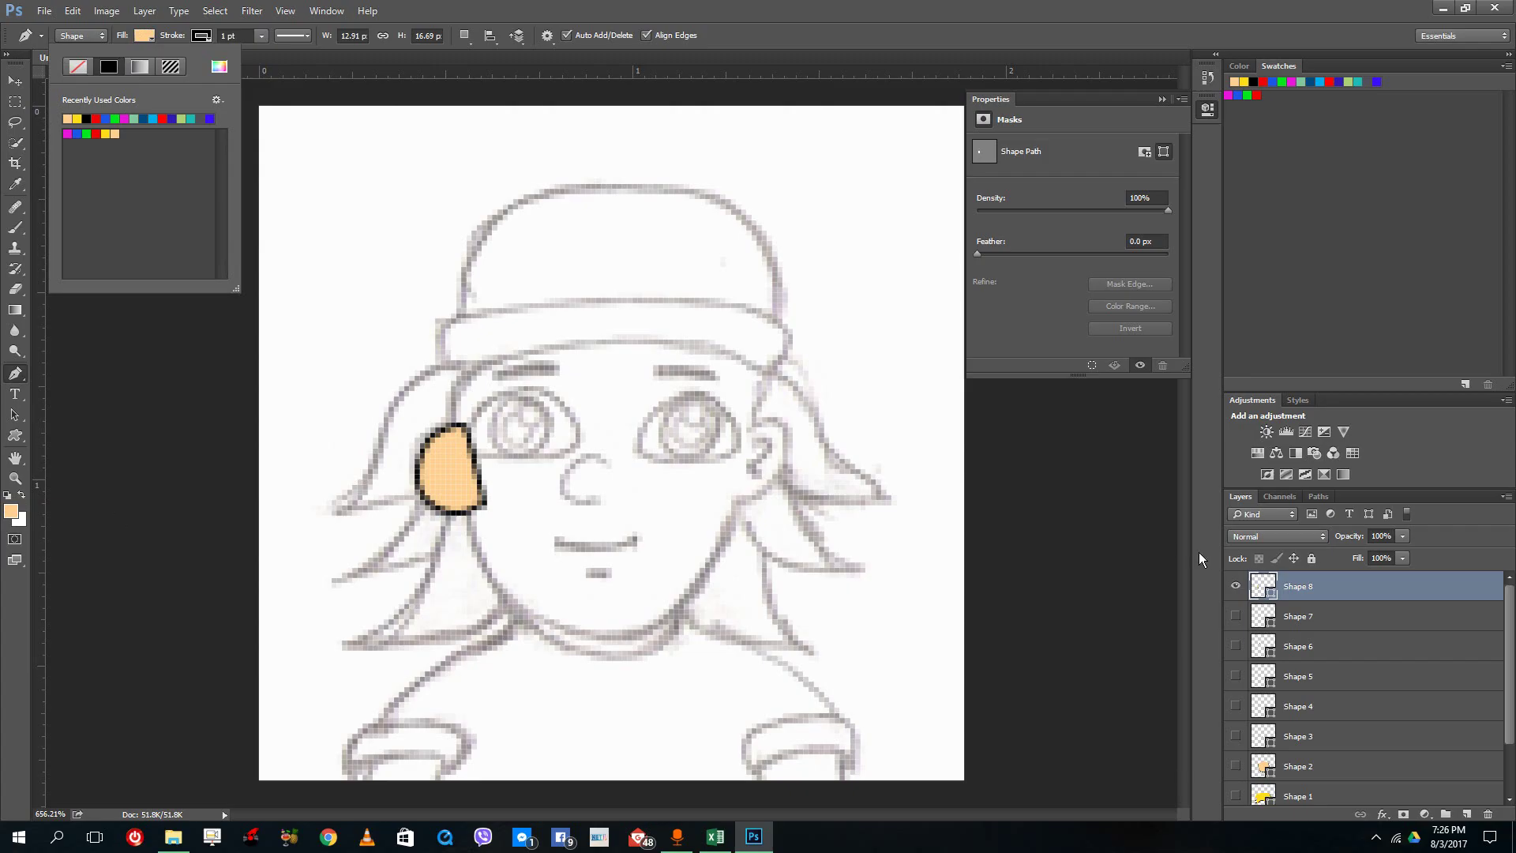
Step: Hide the filled ear, add a new layer, and trace the inner line of the left ear as an open curve
left_click(1237, 587)
left_click(1467, 814)
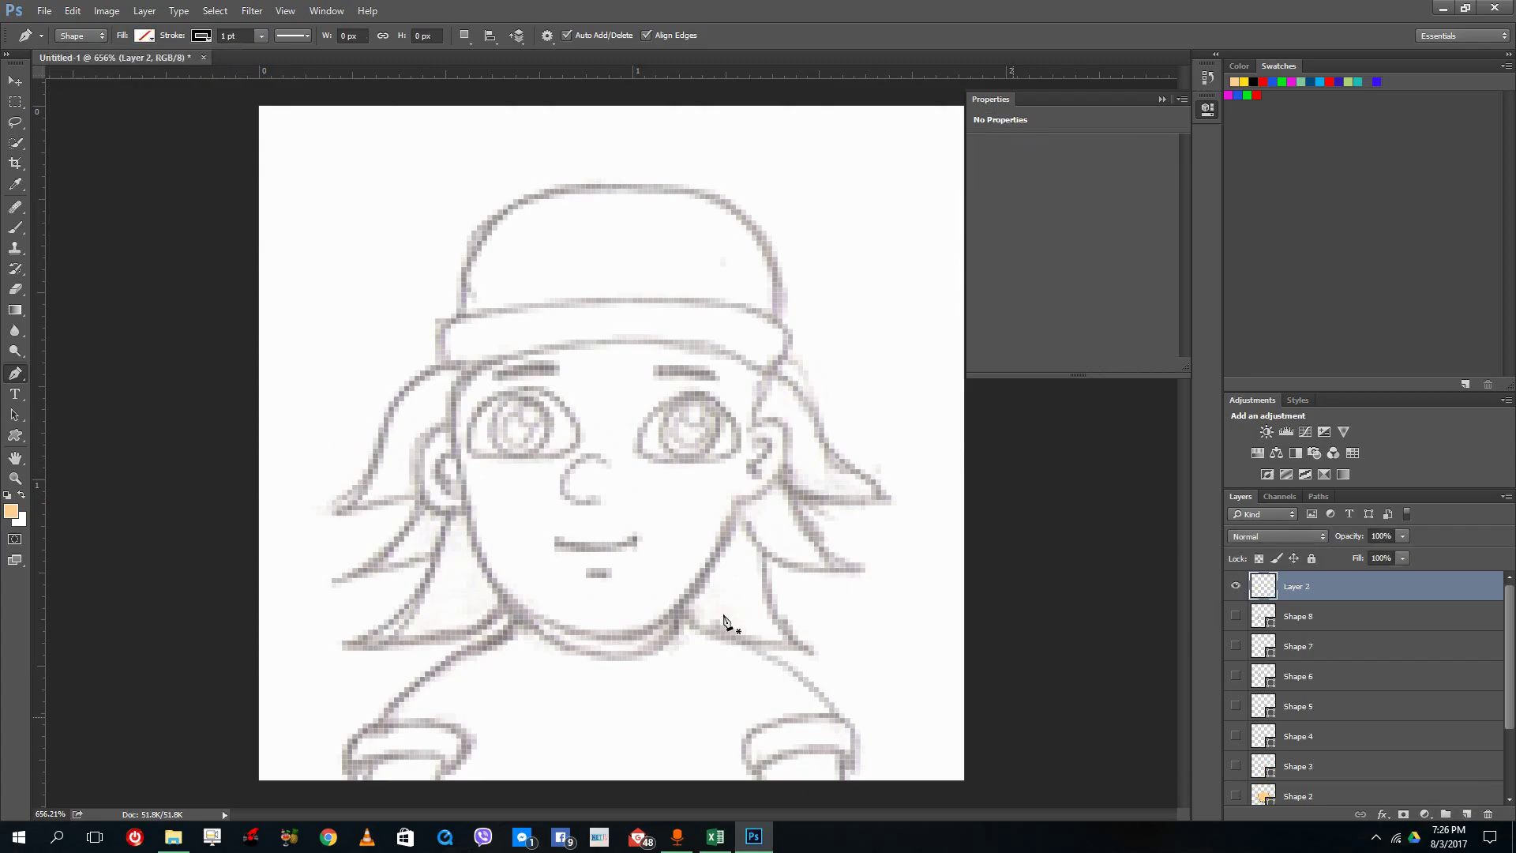
left_click(451, 489)
left_click(461, 453)
left_click_drag(461, 453, 497, 452)
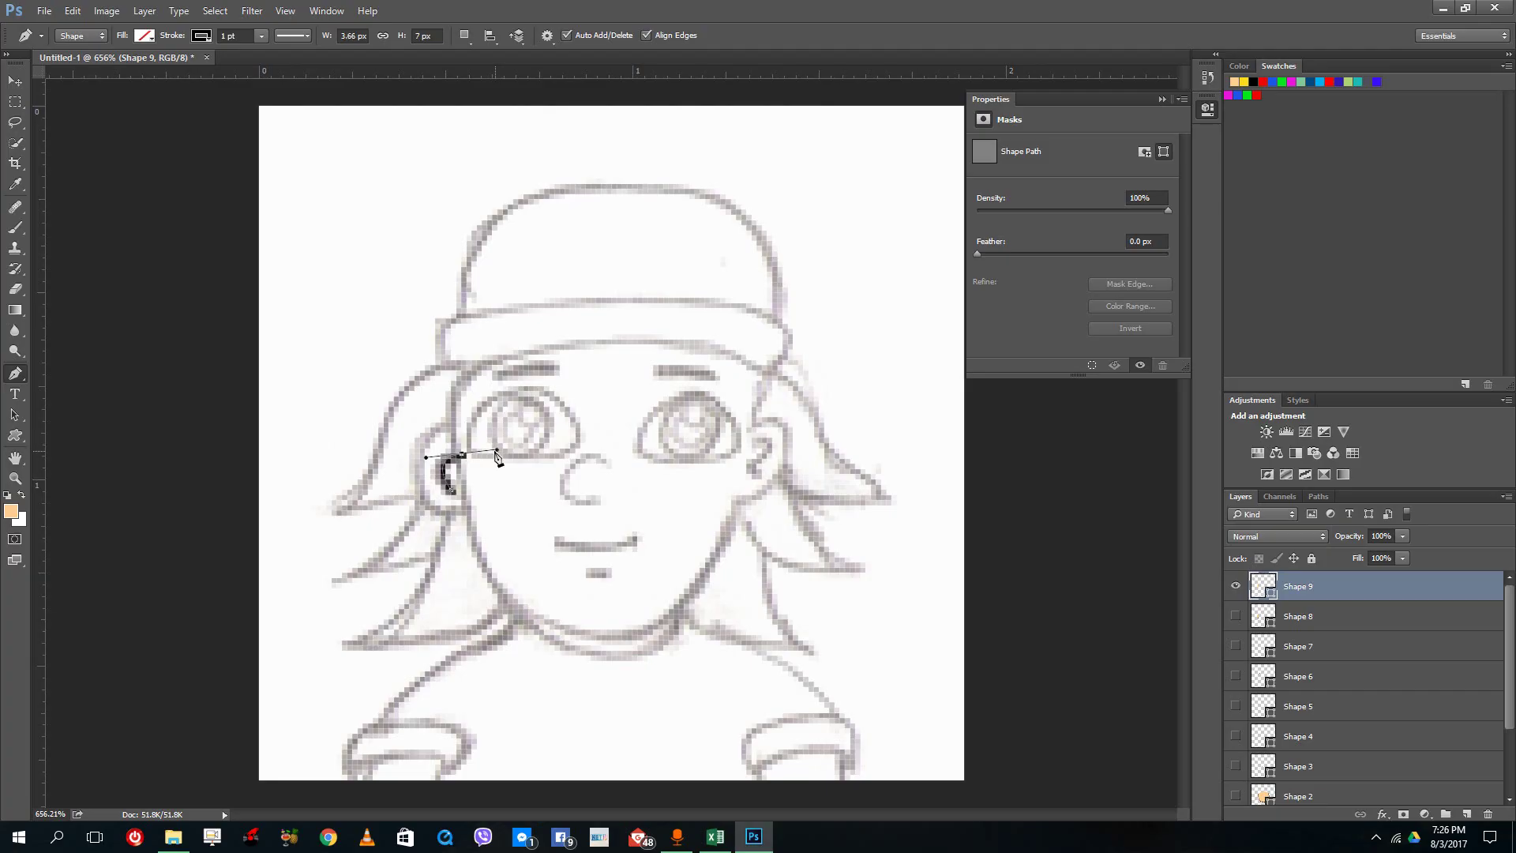
key("Return")
Step: Trace a short curved hair strand running from below the right ear out into the hair
left_click(783, 481)
left_click_drag(830, 517, 850, 523)
key("Return")
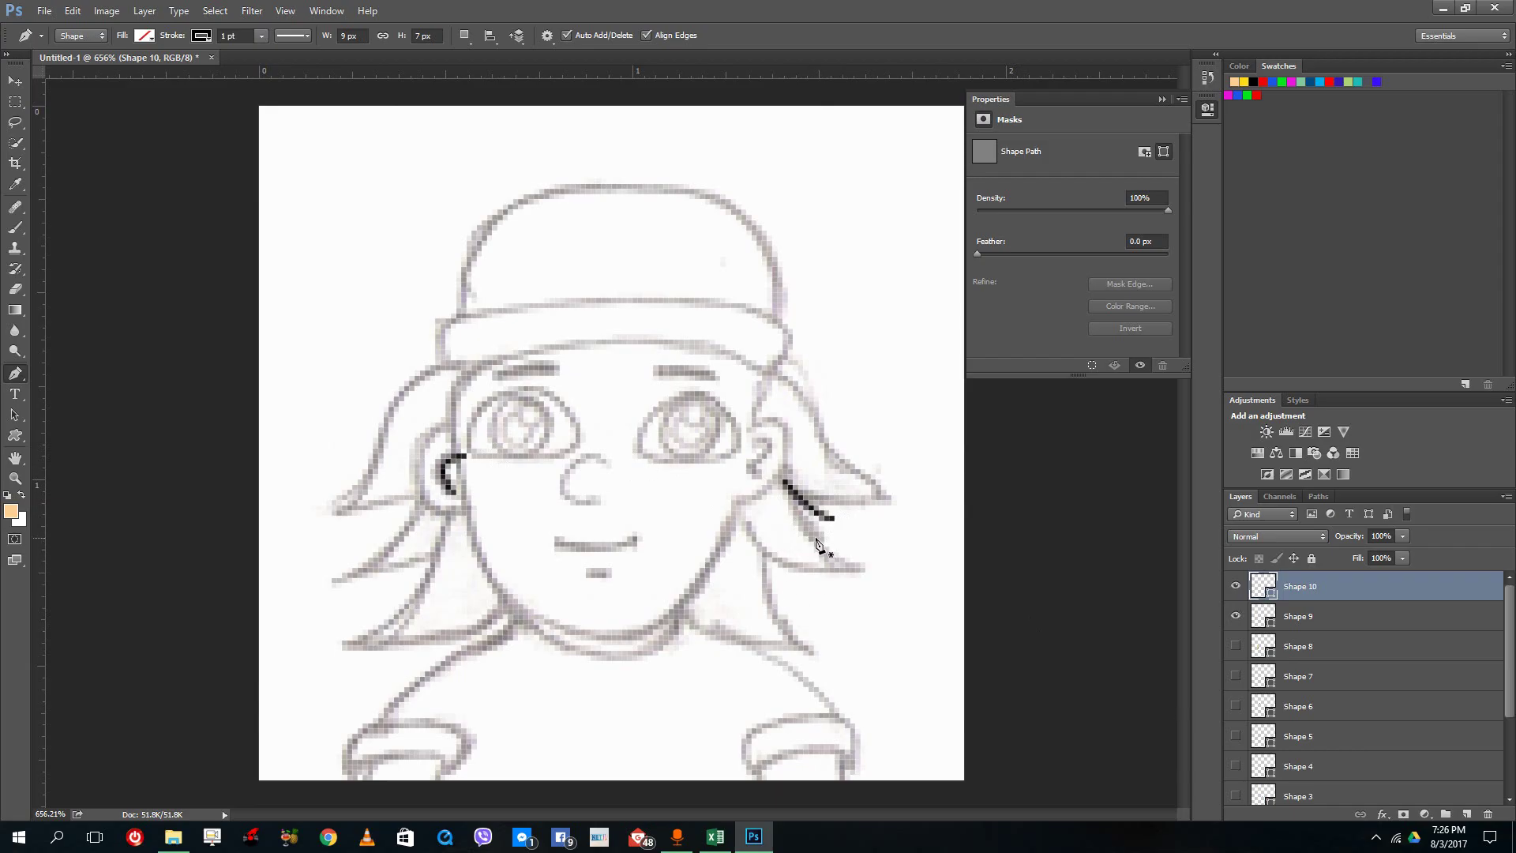
Step: Make the hidden shape layers visible again and move the left ear's layer, Shape 8, between Shape 2 and Shape 1
mouse_move(1237, 647)
left_mouse_down()
mouse_move(1236, 790)
mouse_move(1235, 701)
mouse_move(1237, 729)
left_mouse_up()
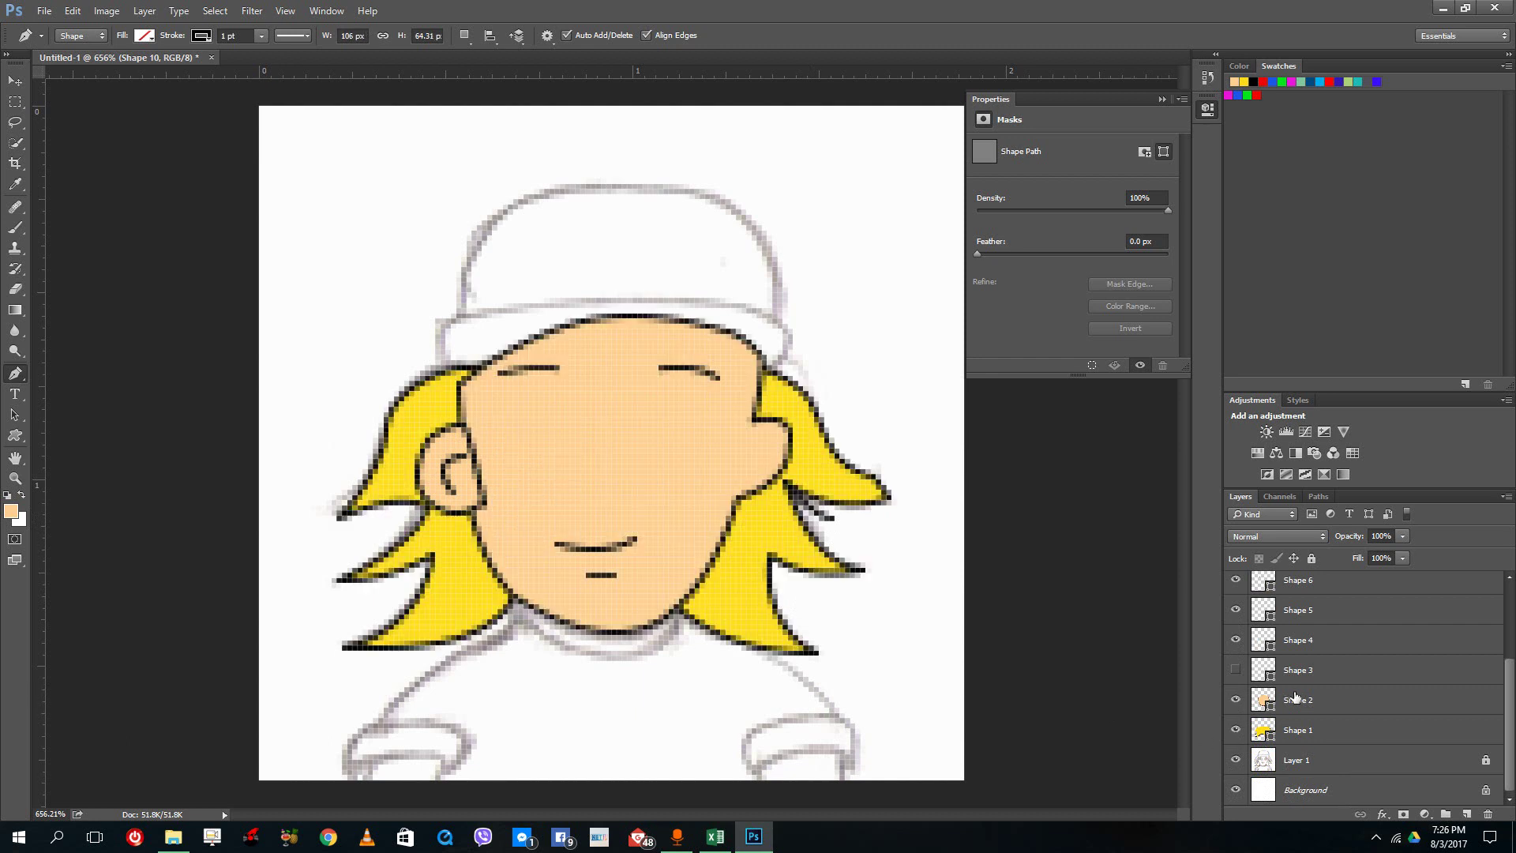
left_click(15, 81)
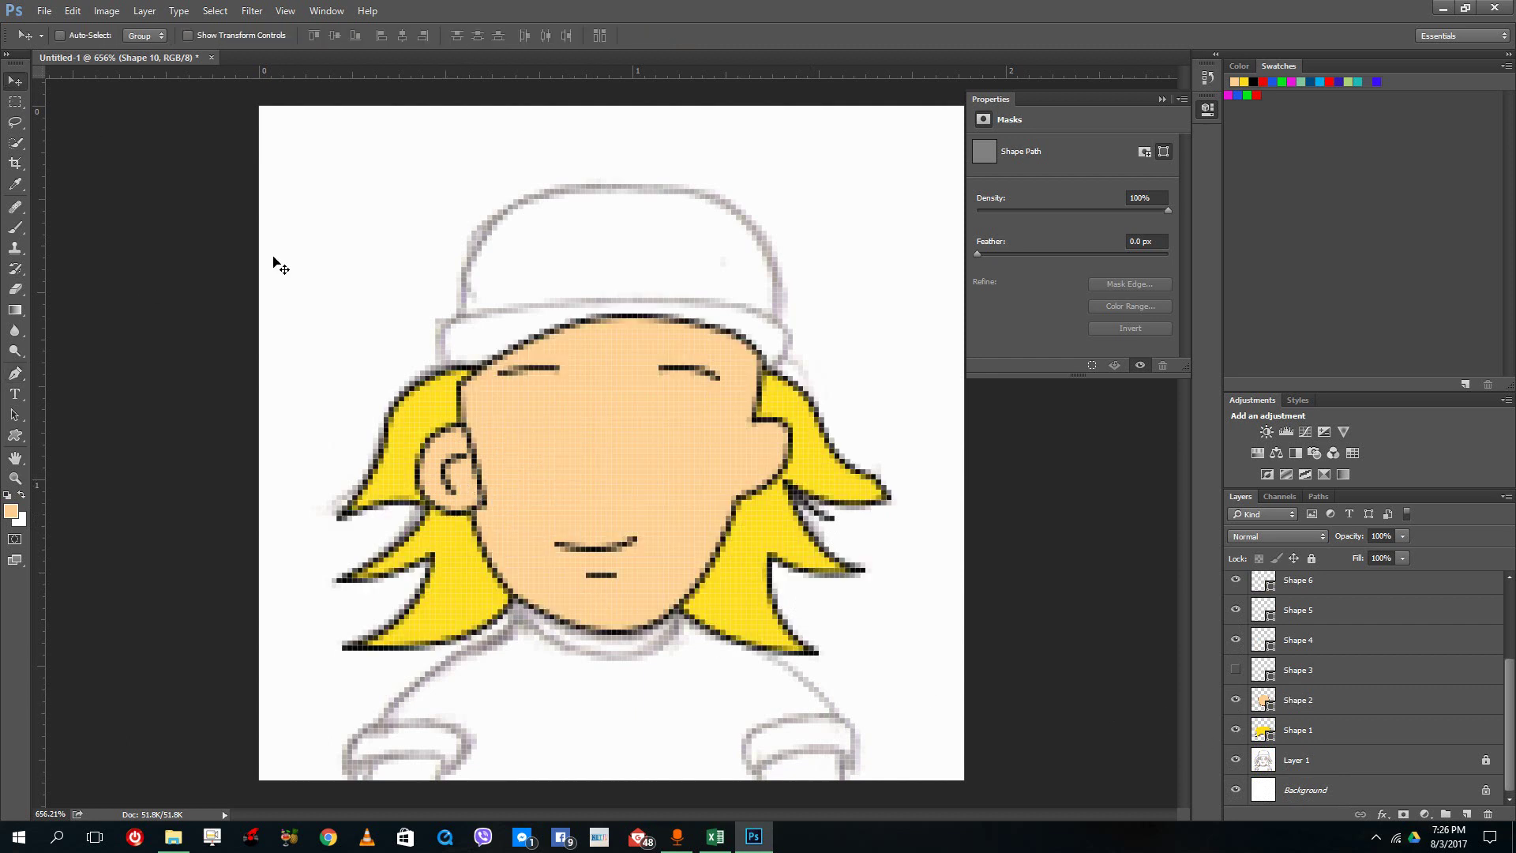
left_click(449, 466, "ctrl")
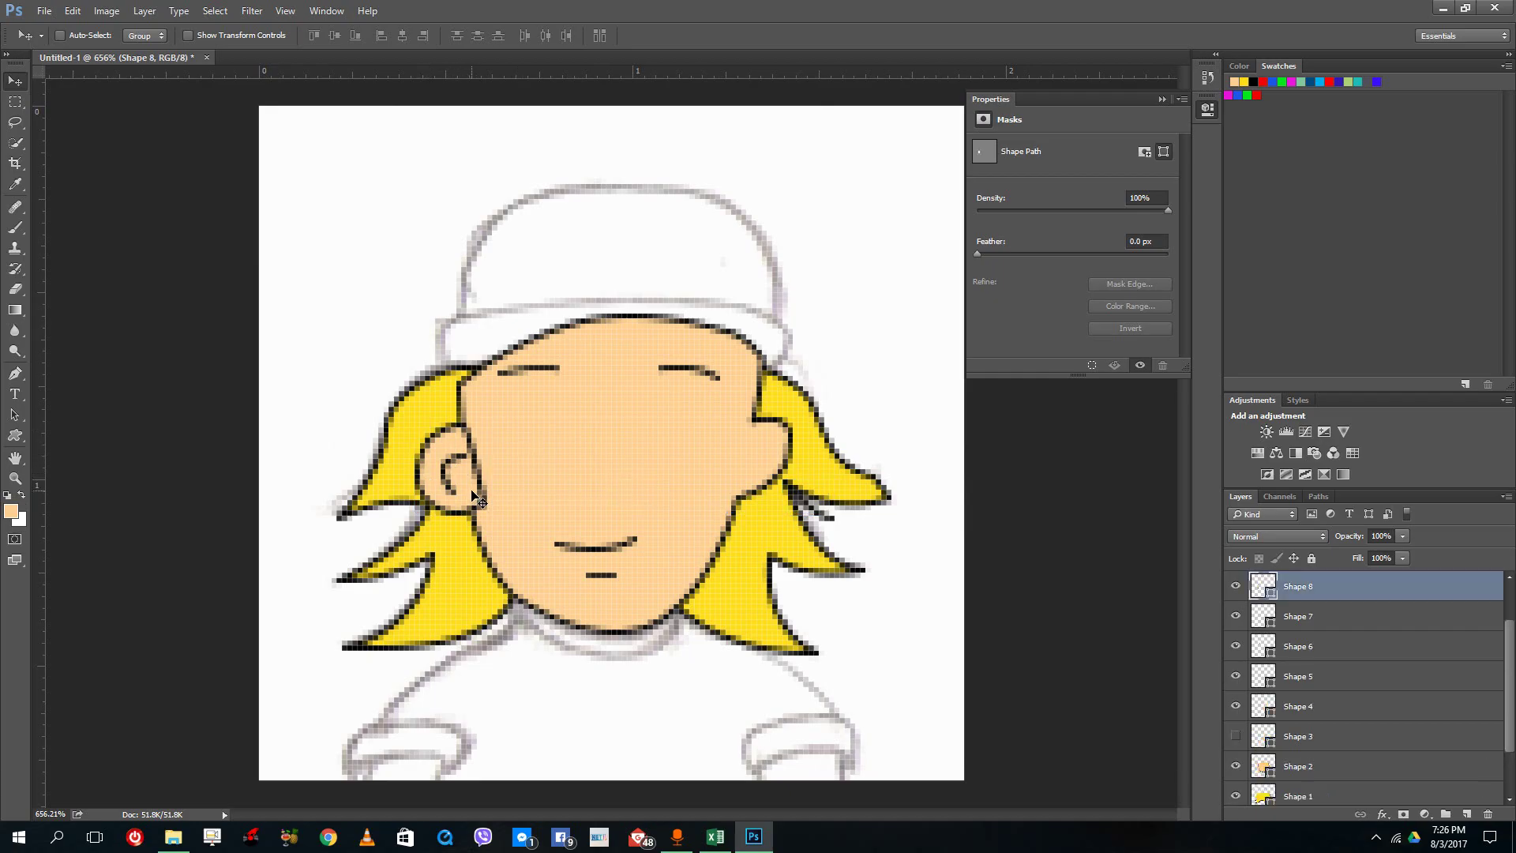
left_click_drag(449, 467, 454, 471)
scroll(1307, 608, "up", 2)
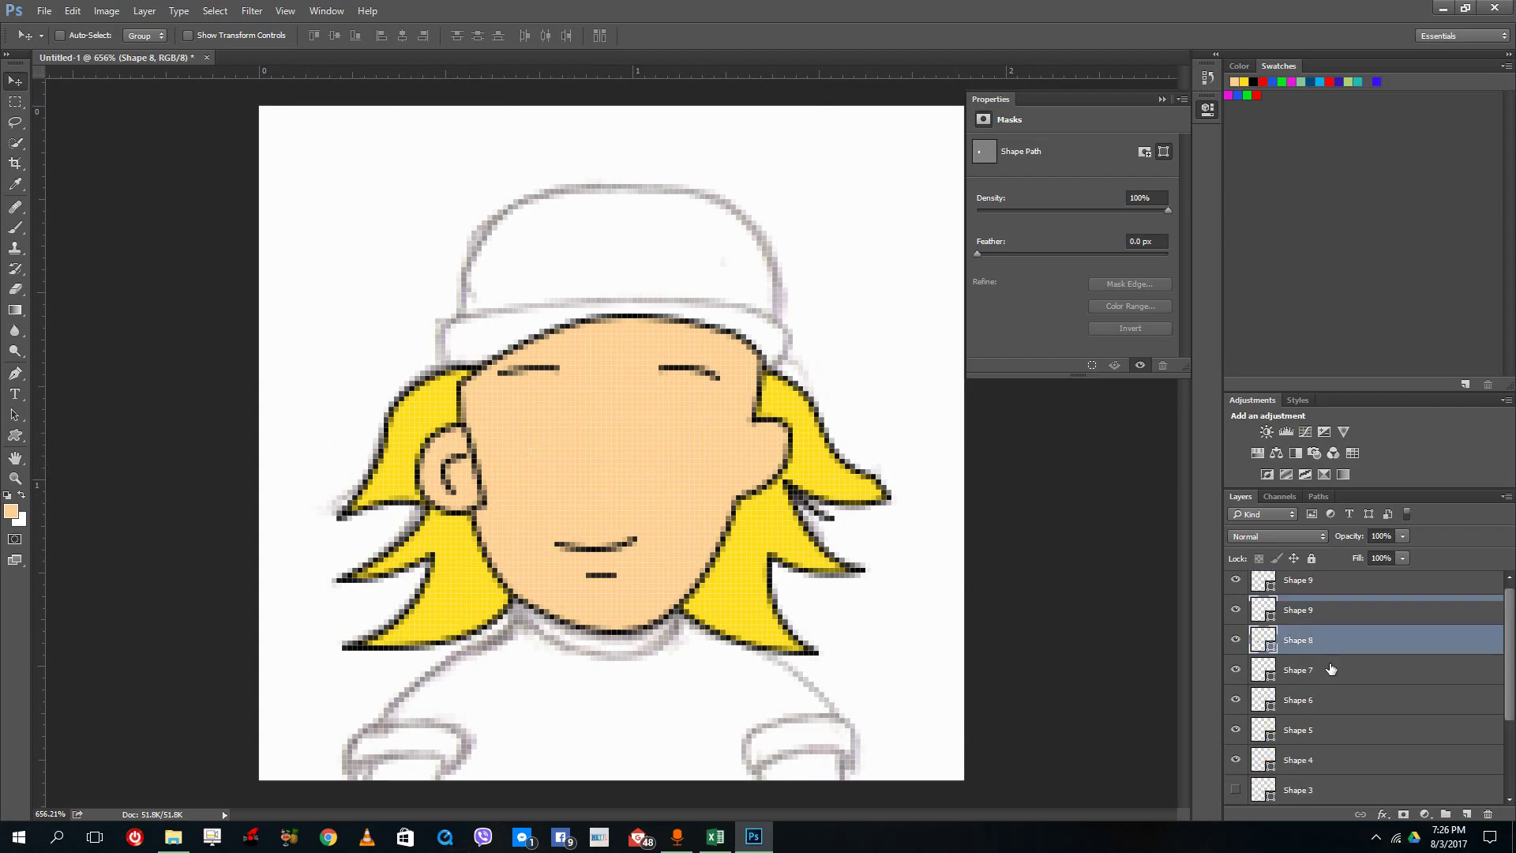
left_click_drag(1311, 659, 1332, 749)
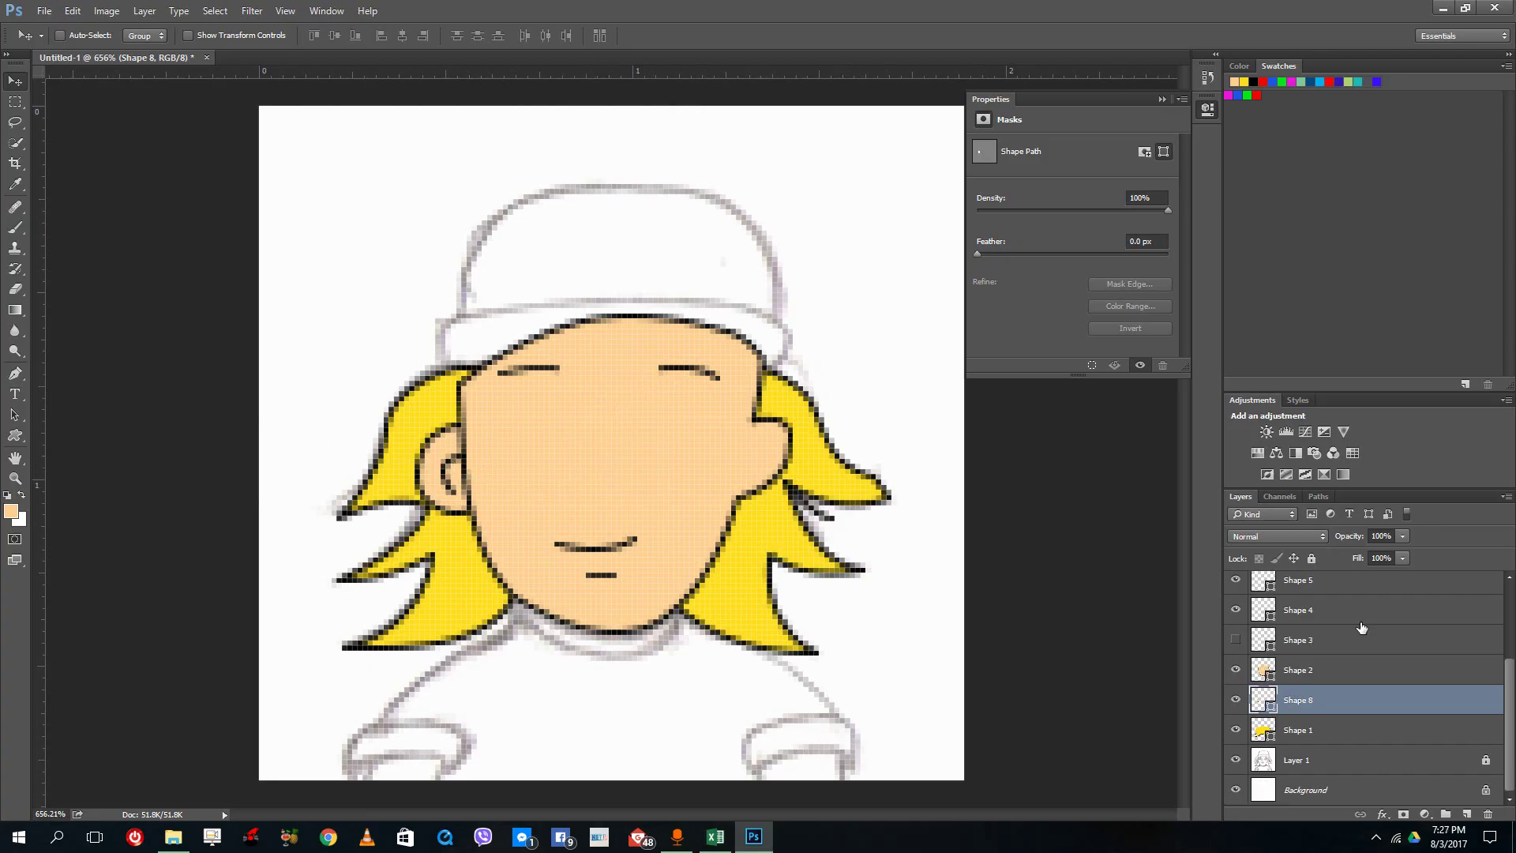
Step: Make the nose layer, Shape 3, visible and check the visibility of the other shape layers
scroll(1327, 632, "up", 2)
scroll(1231, 691, "down", 2)
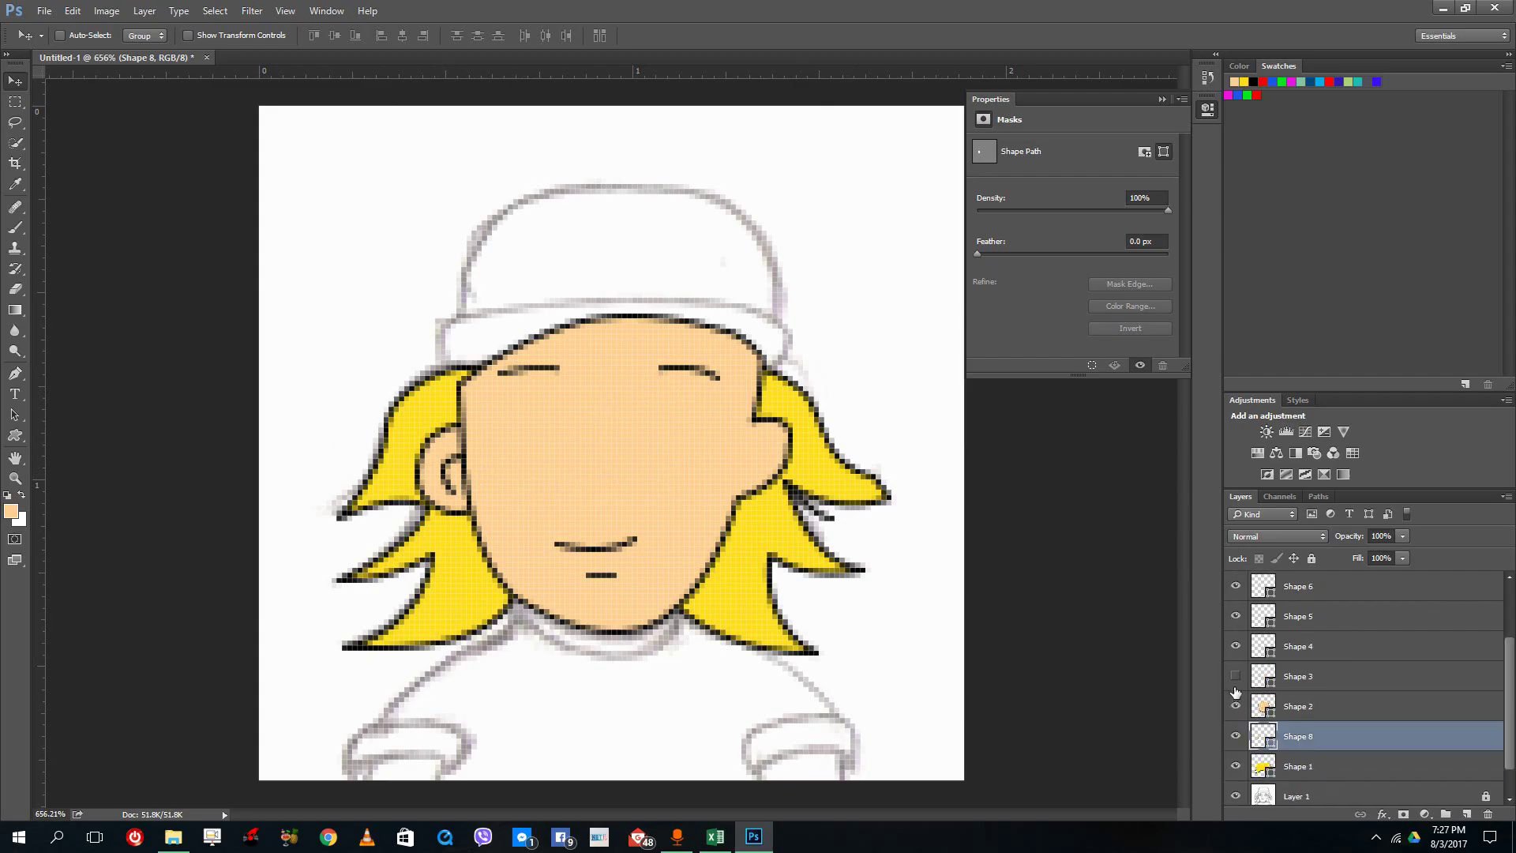
left_click(1236, 677)
scroll(1264, 648, "up", 2)
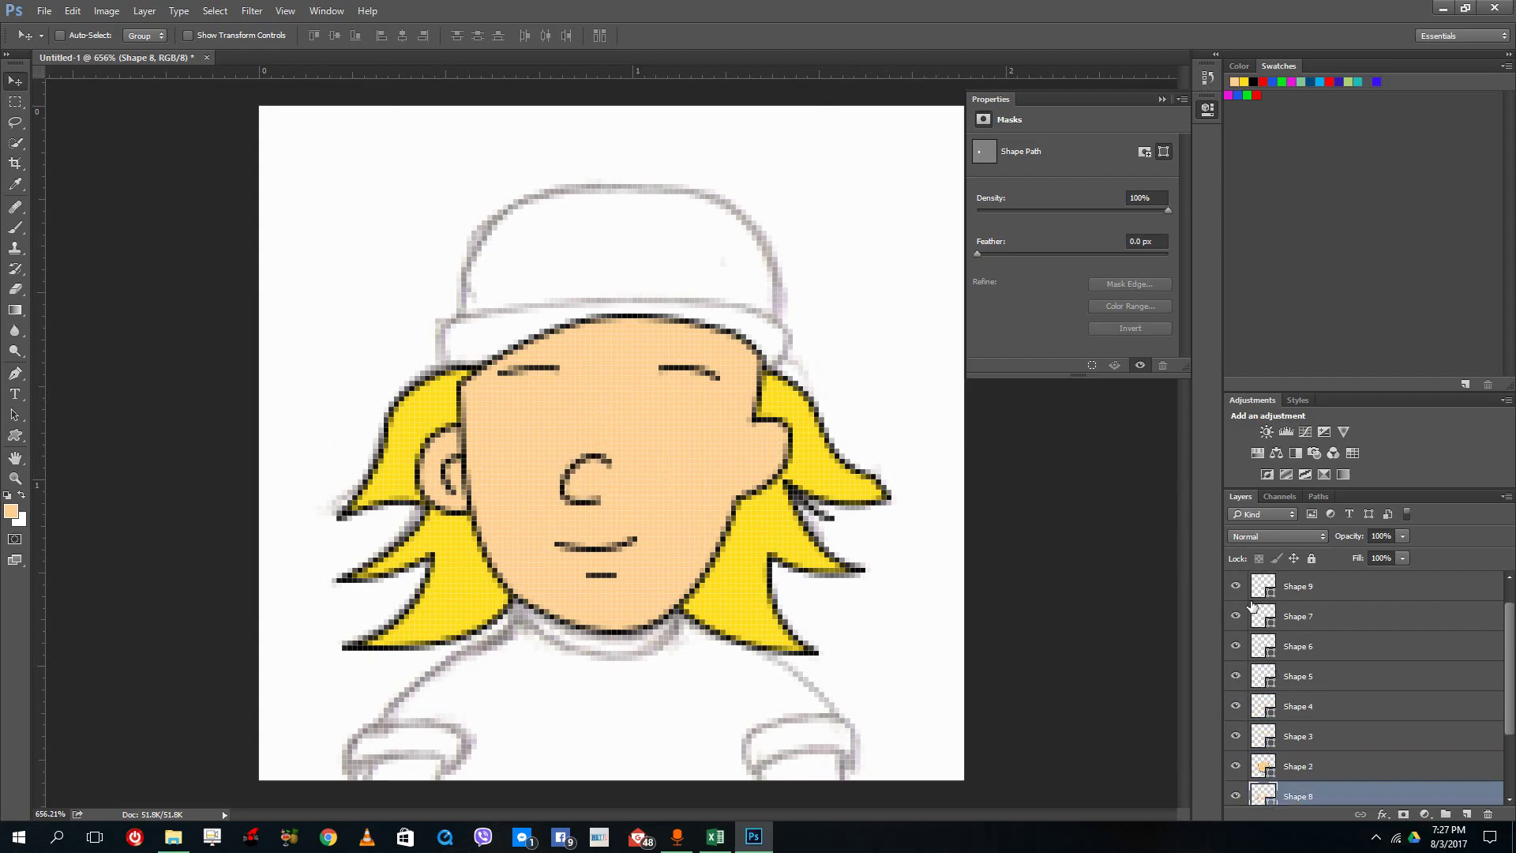
scroll(1264, 671, "down", 3)
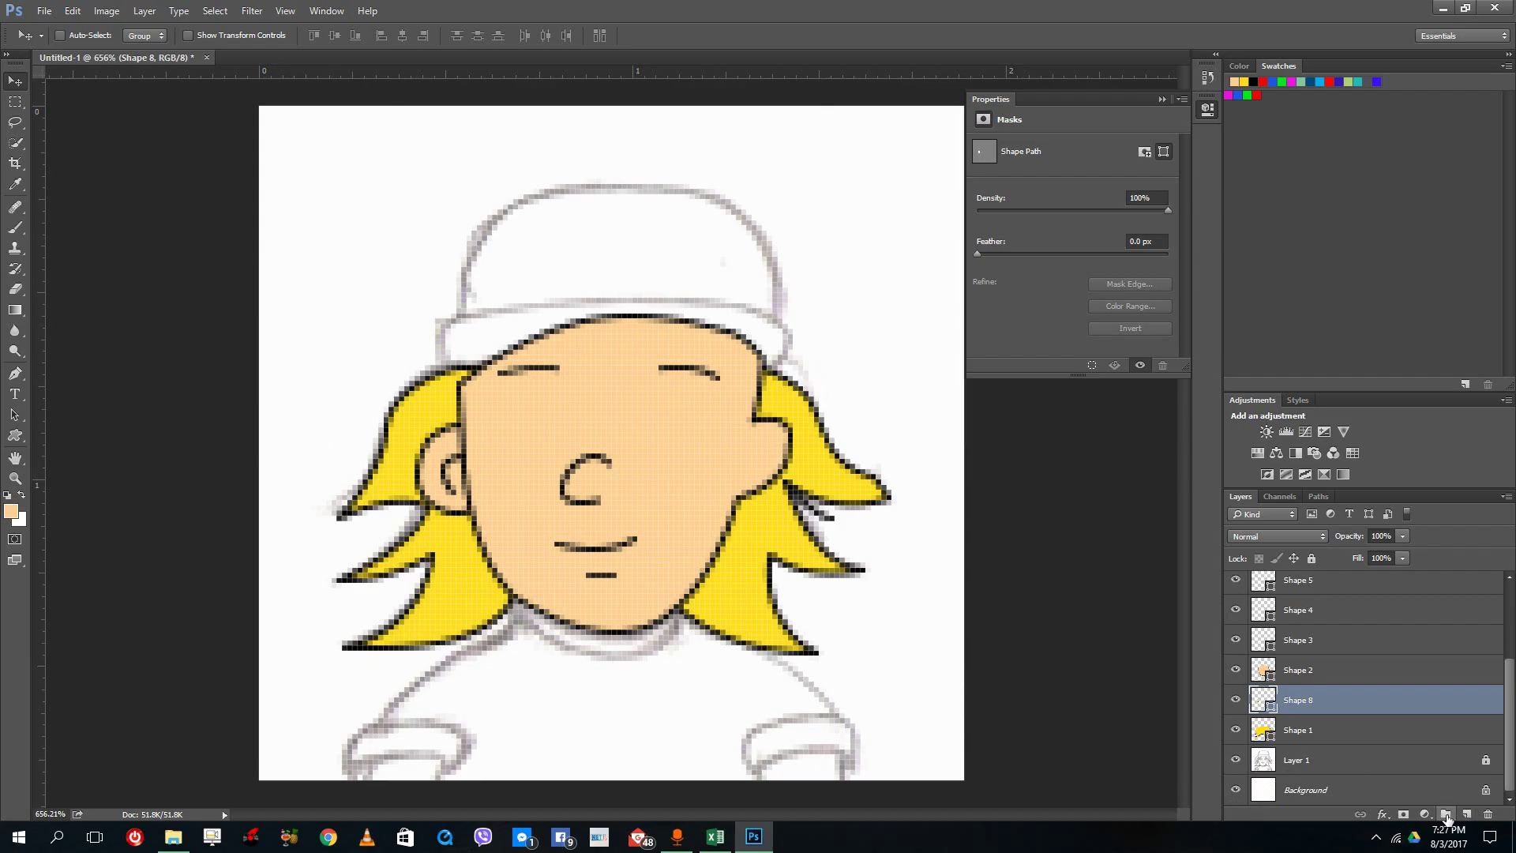
Step: Create a new layer group and name it Trace
left_click(1446, 814)
double_click(1299, 696)
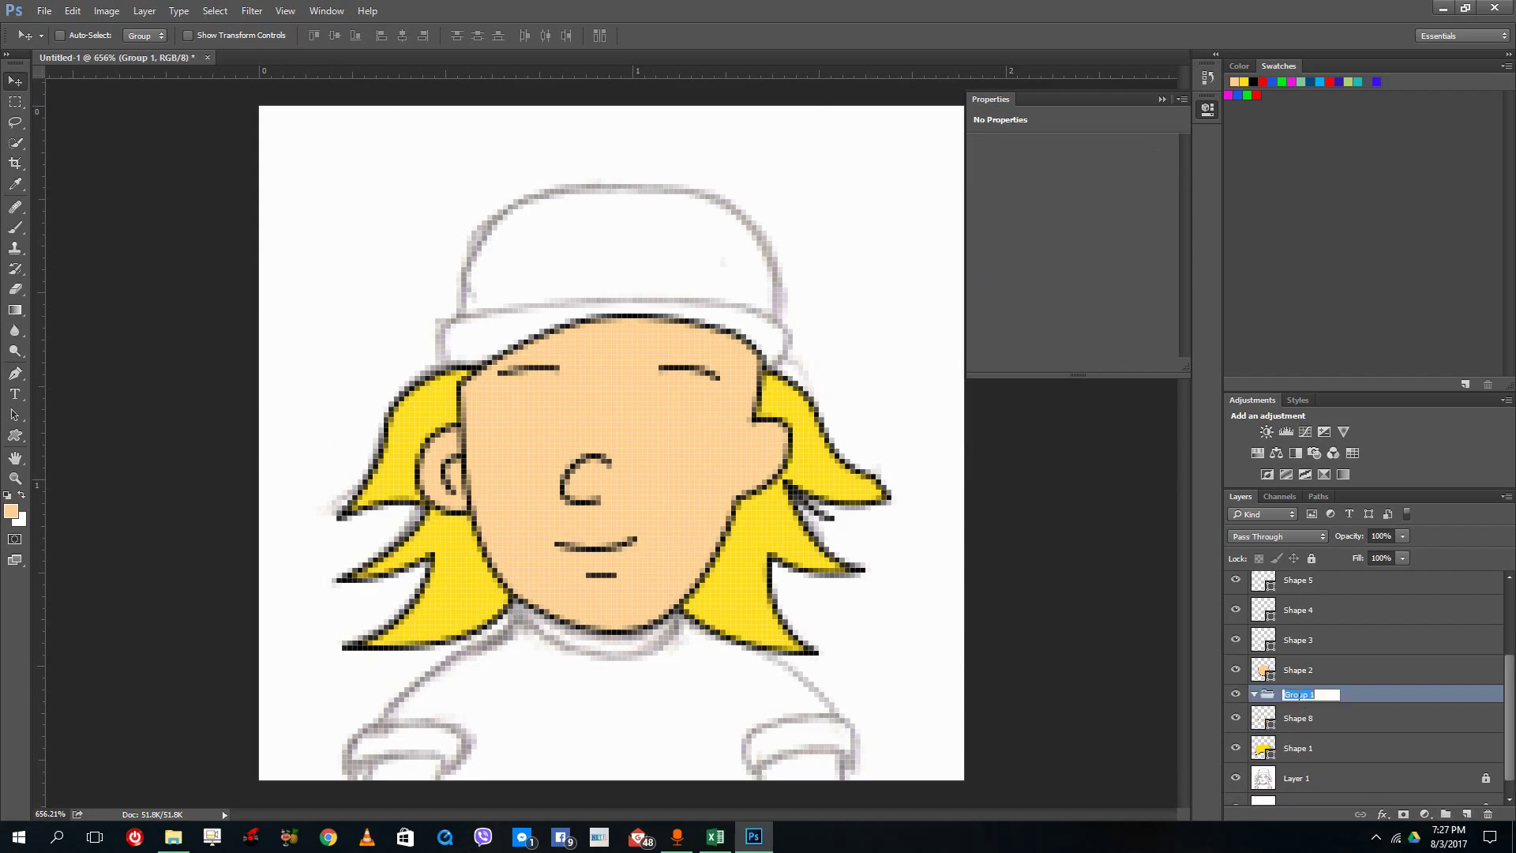
type("Facece")
key("Return")
Step: Move the Trace group to the top of the layer stack, above Shape 10
left_click(1312, 718)
scroll(1318, 760, "down", 1)
scroll(1280, 665, "up", 1)
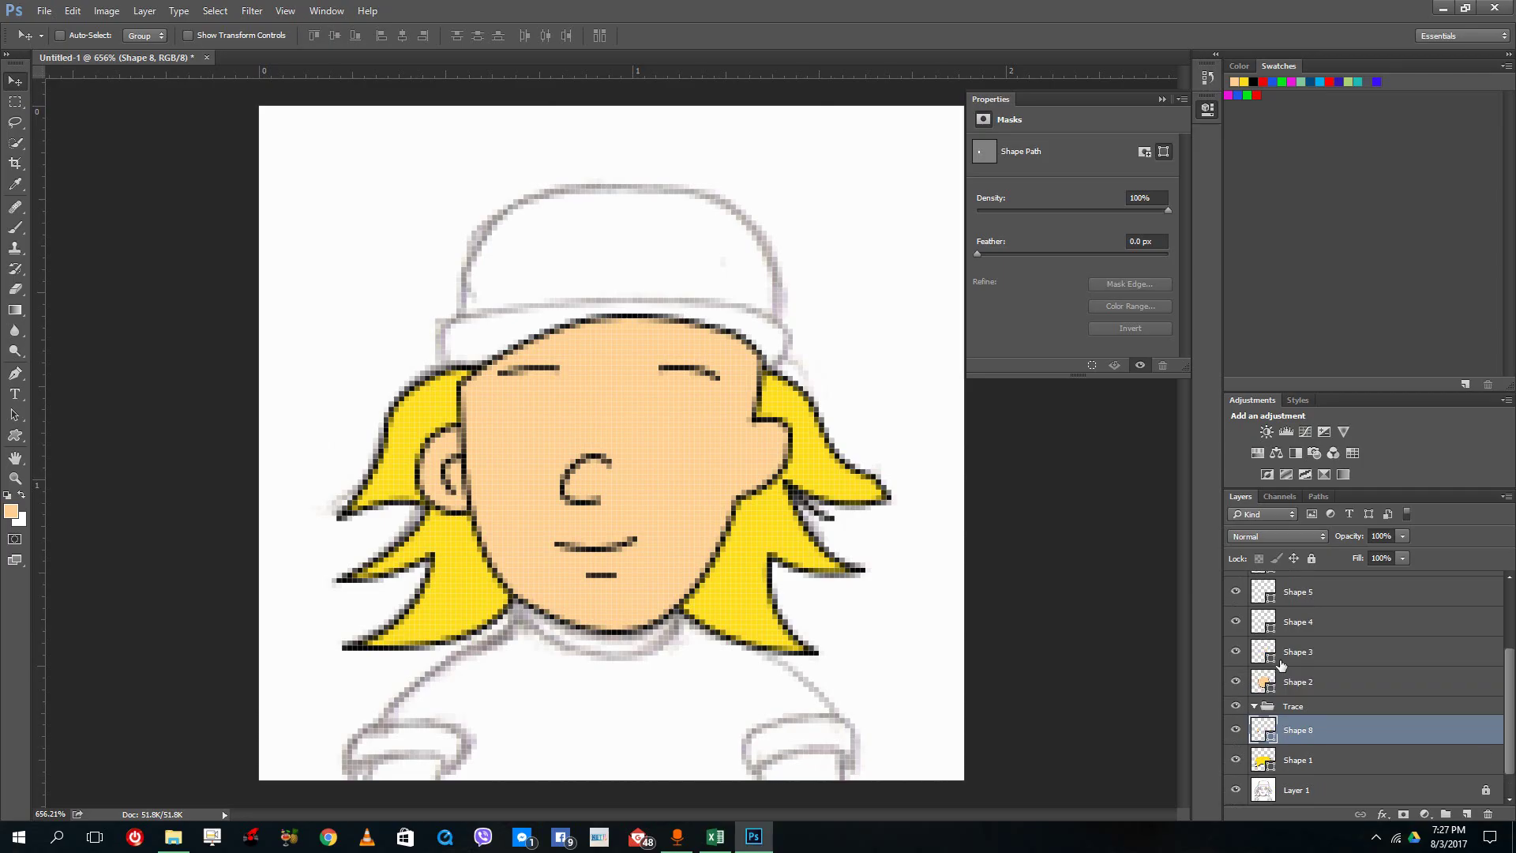
scroll(1297, 671, "up", 4)
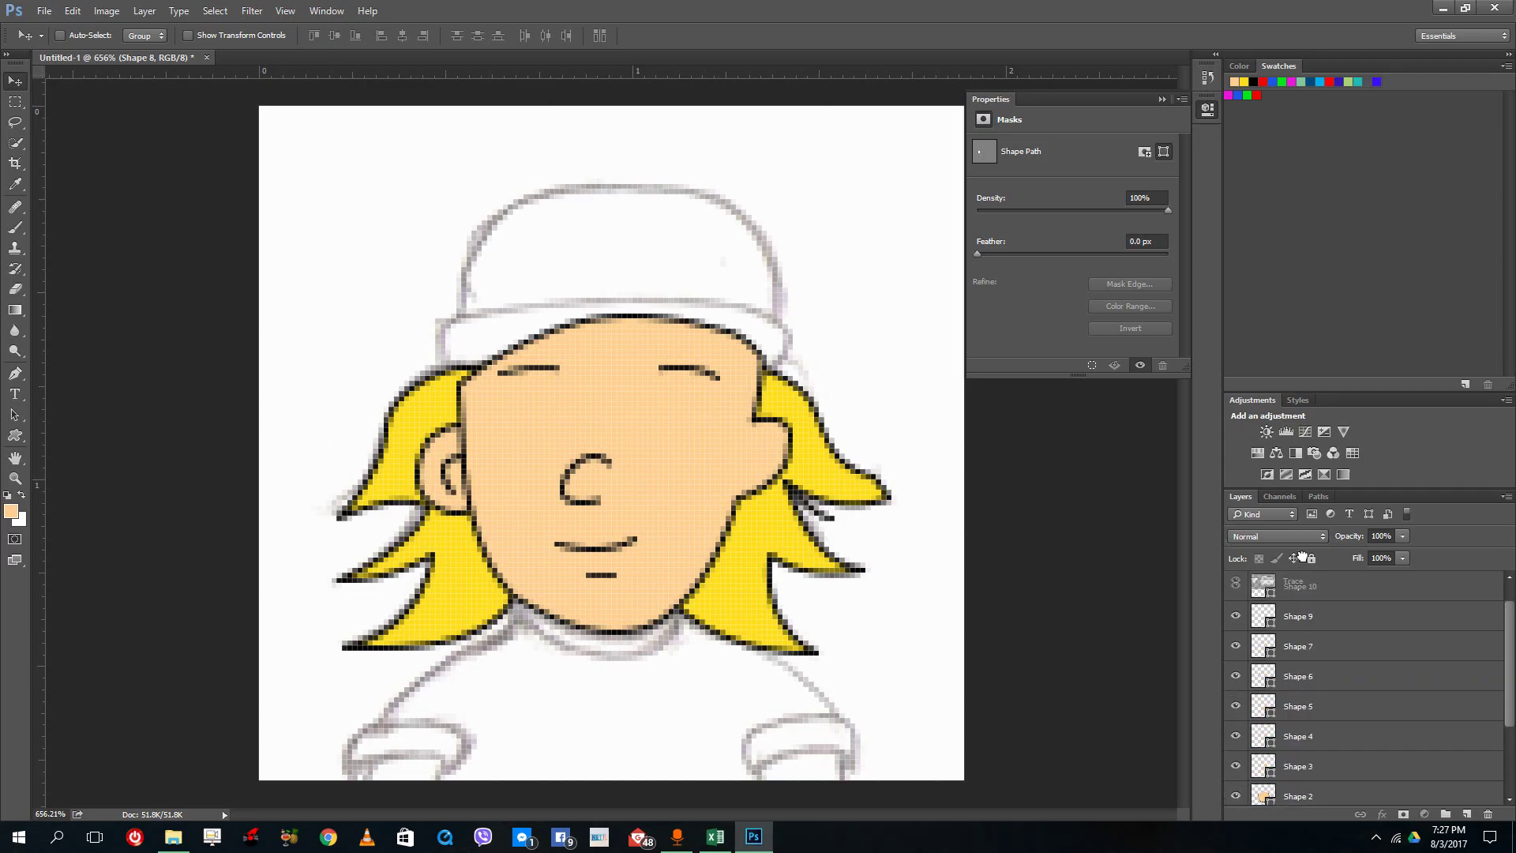
left_click(1302, 585)
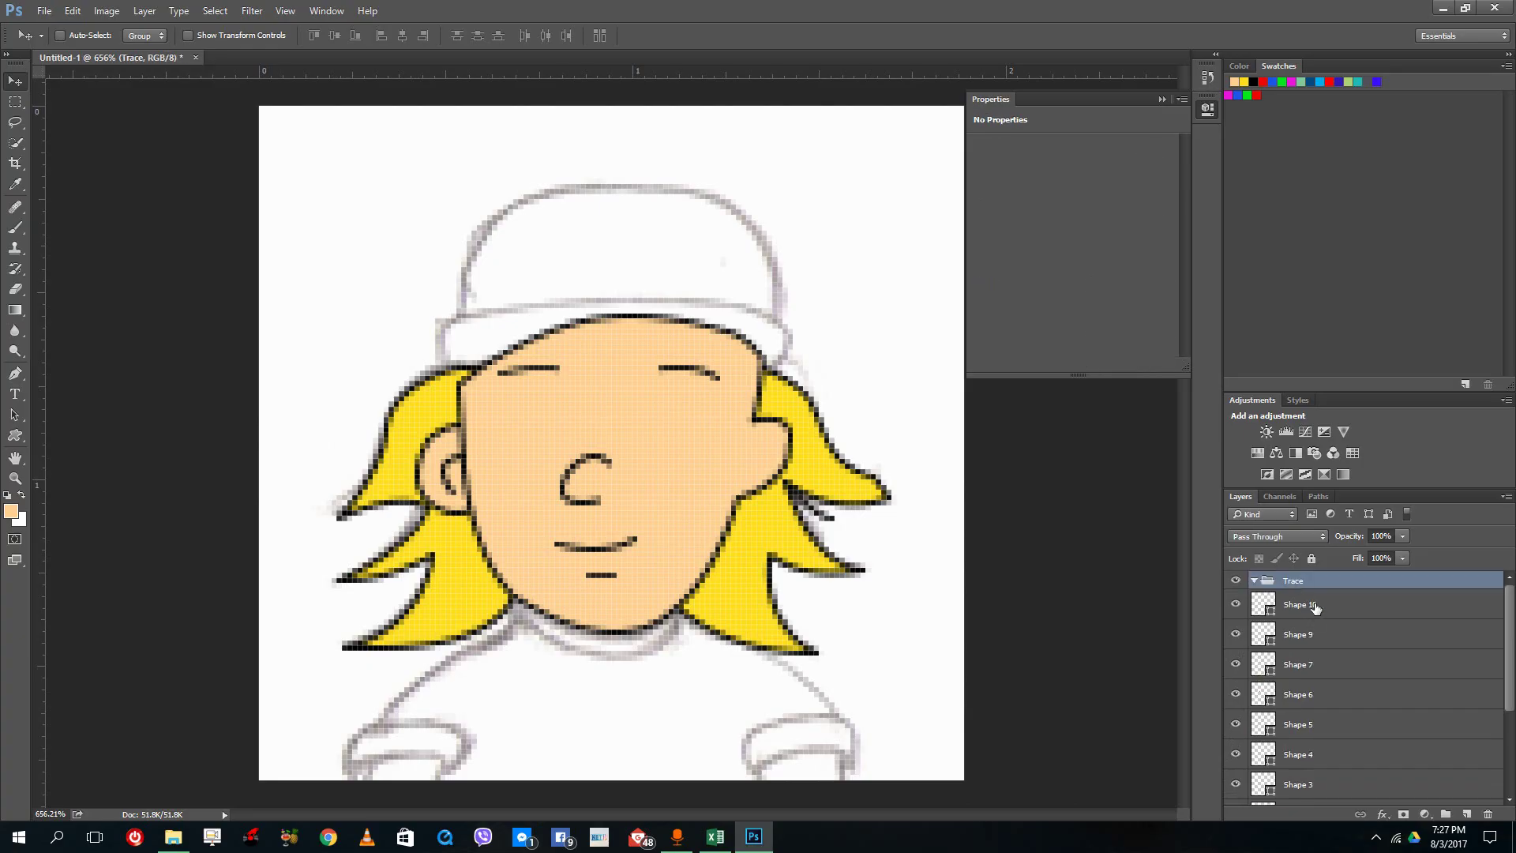
Step: Select all shape layers from Shape 10 down to Shape 1 and put them into the Trace group
scroll(1342, 742, "down", 4)
left_click(1319, 732, "shift")
scroll(1275, 638, "up", 5)
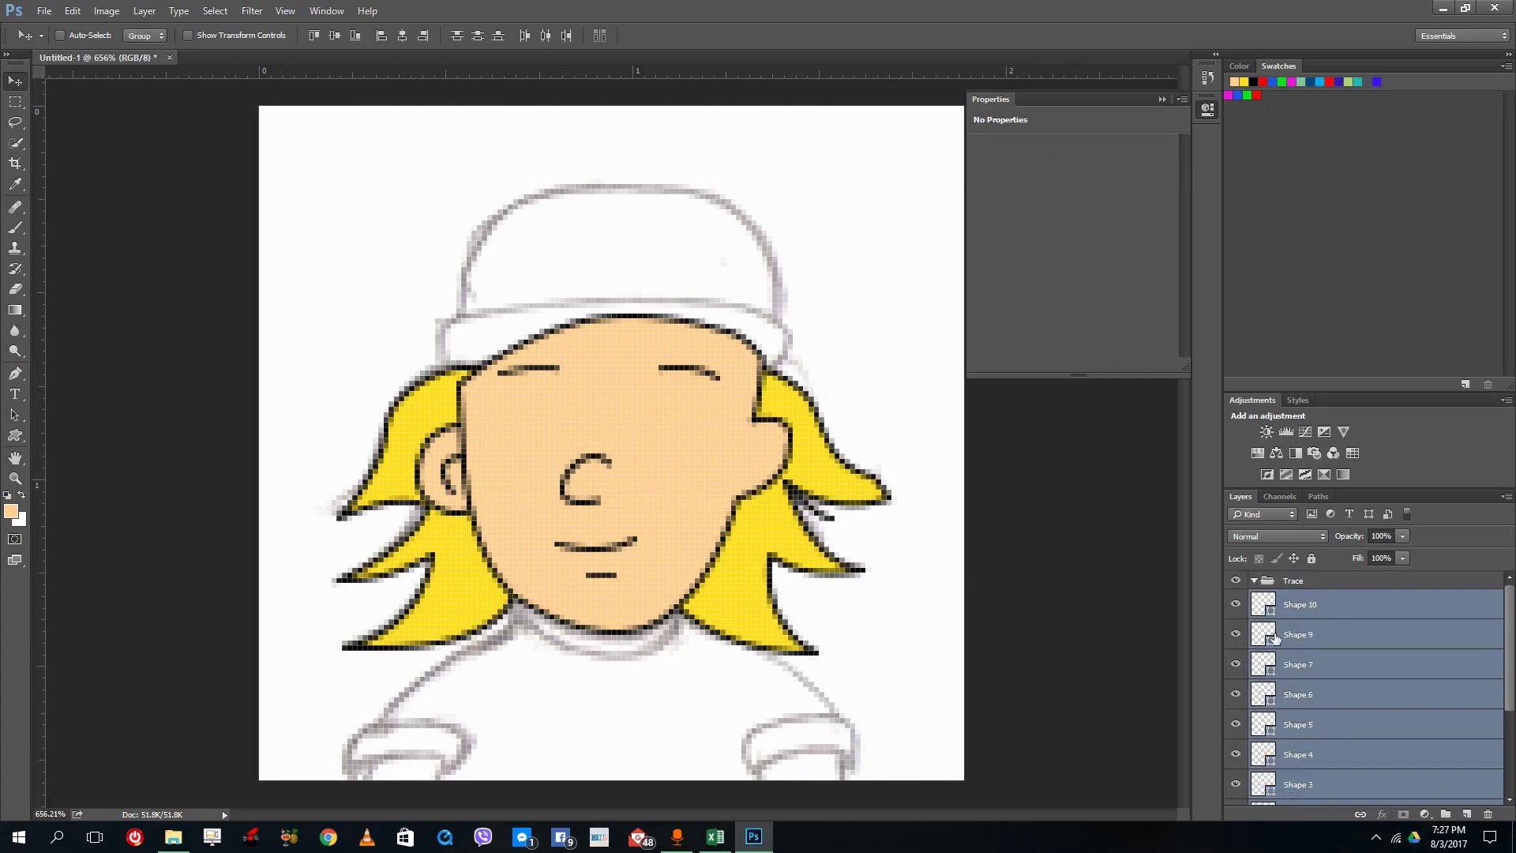
left_click_drag(1296, 605, 1295, 582)
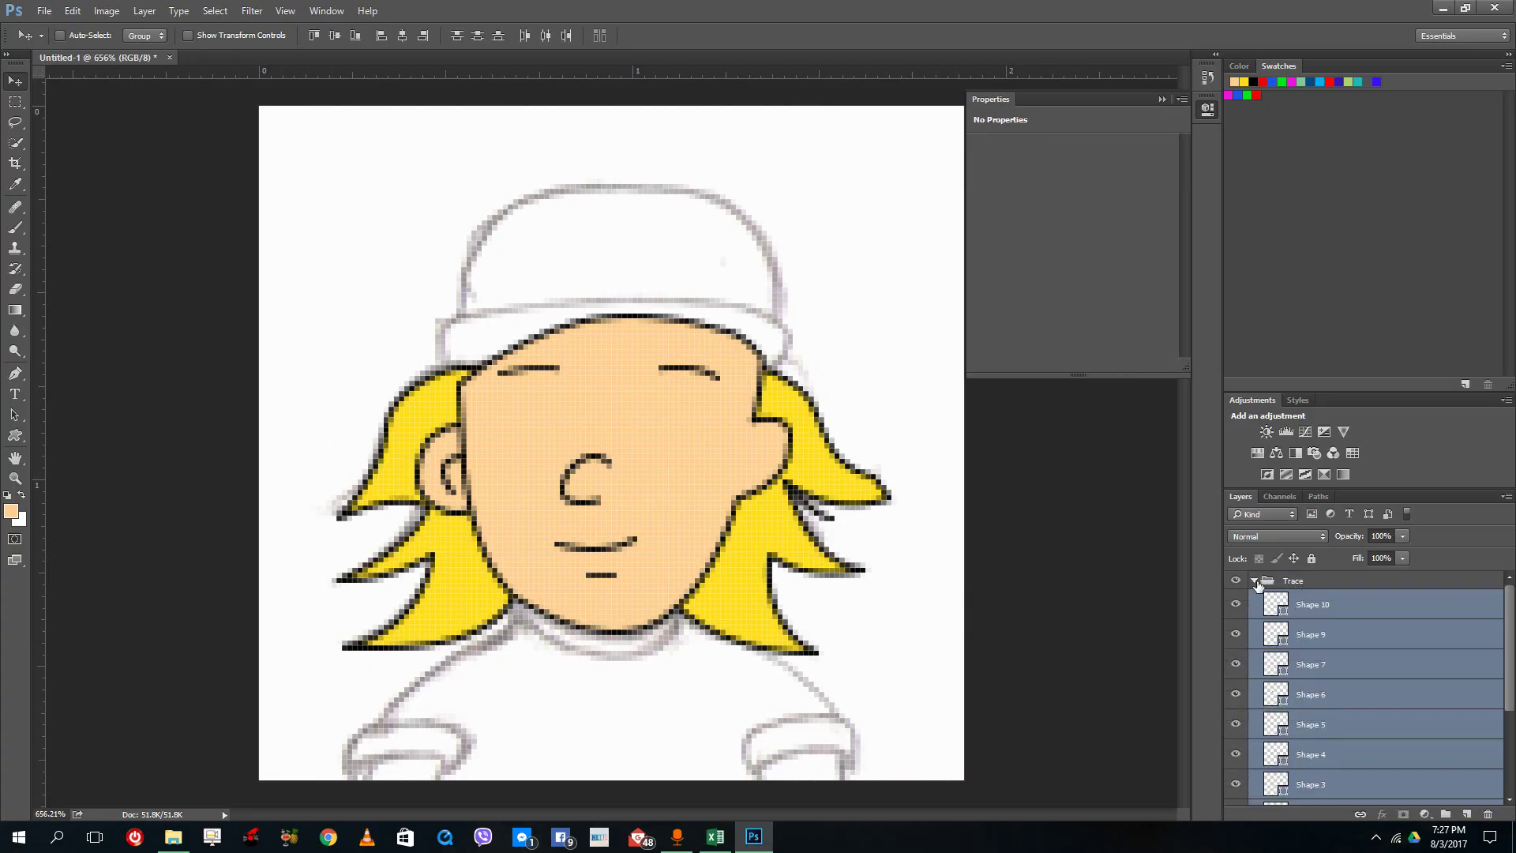
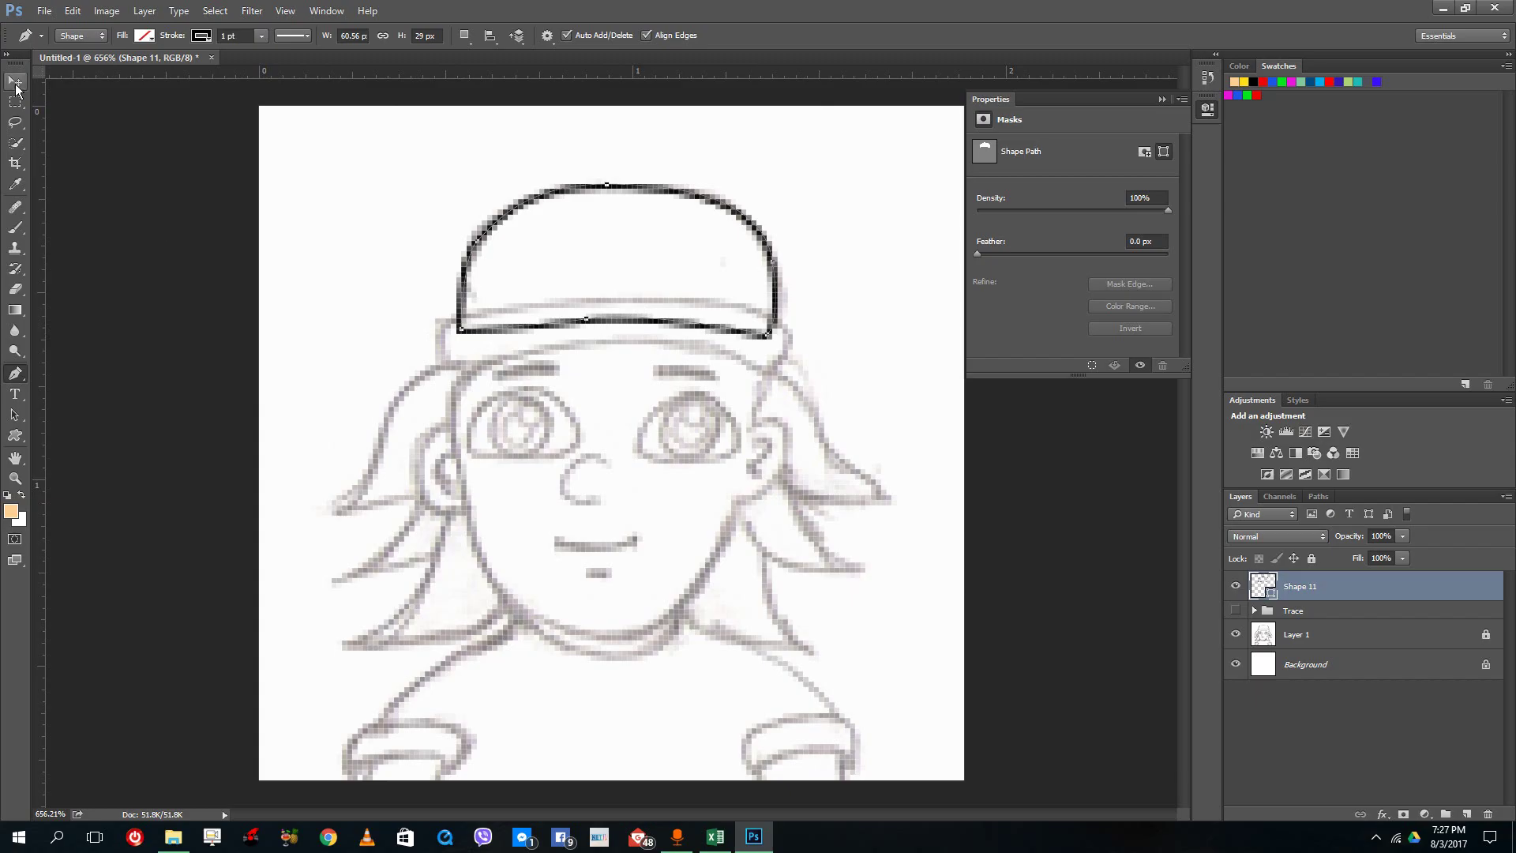
Step: Set the foreground colour to a medium blue-violet for the hat
left_click(22, 439)
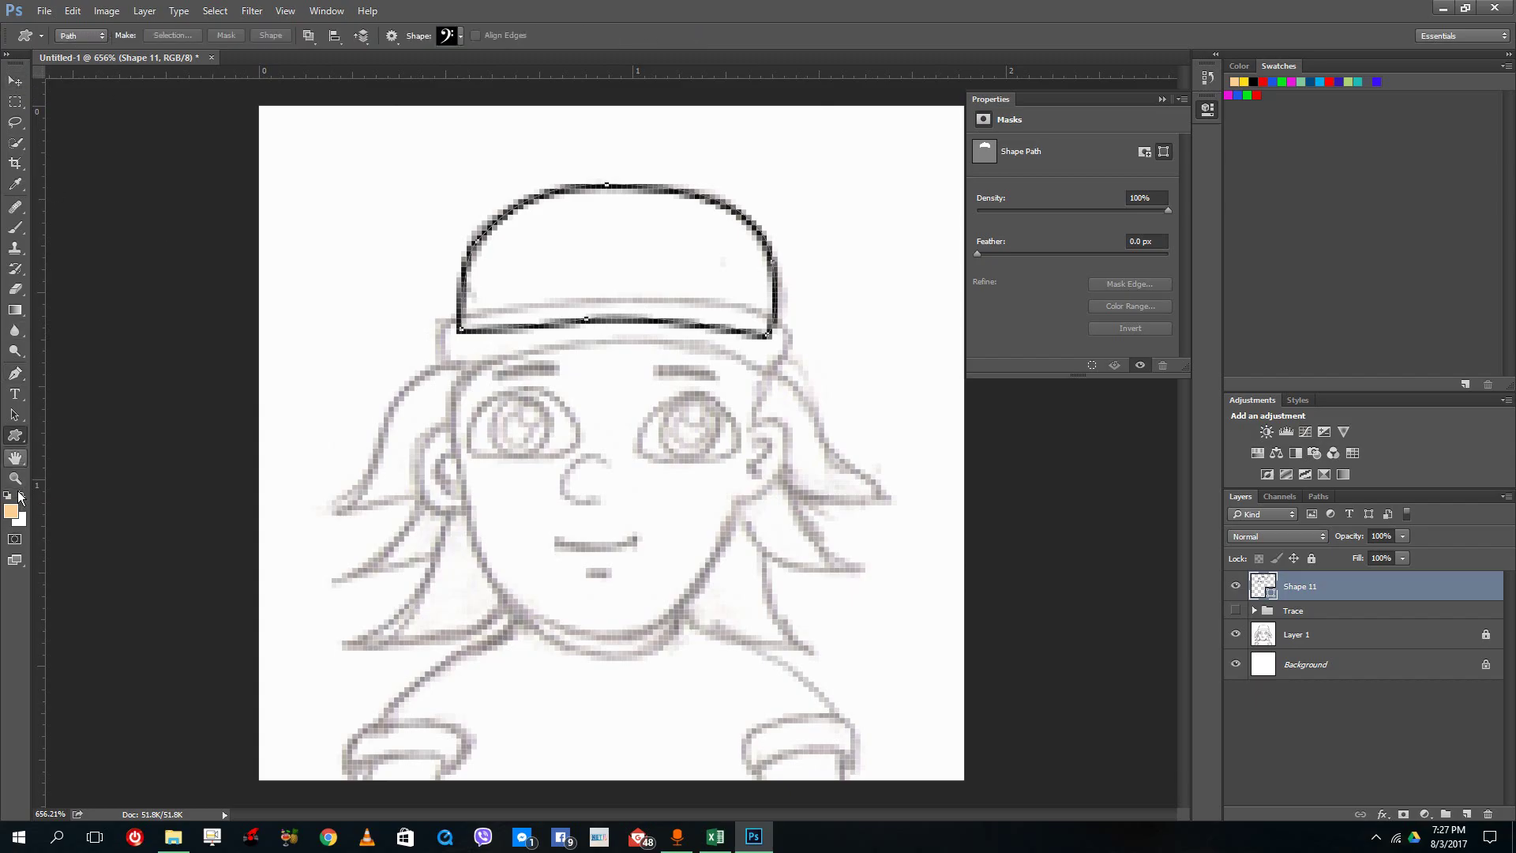
left_click(11, 510)
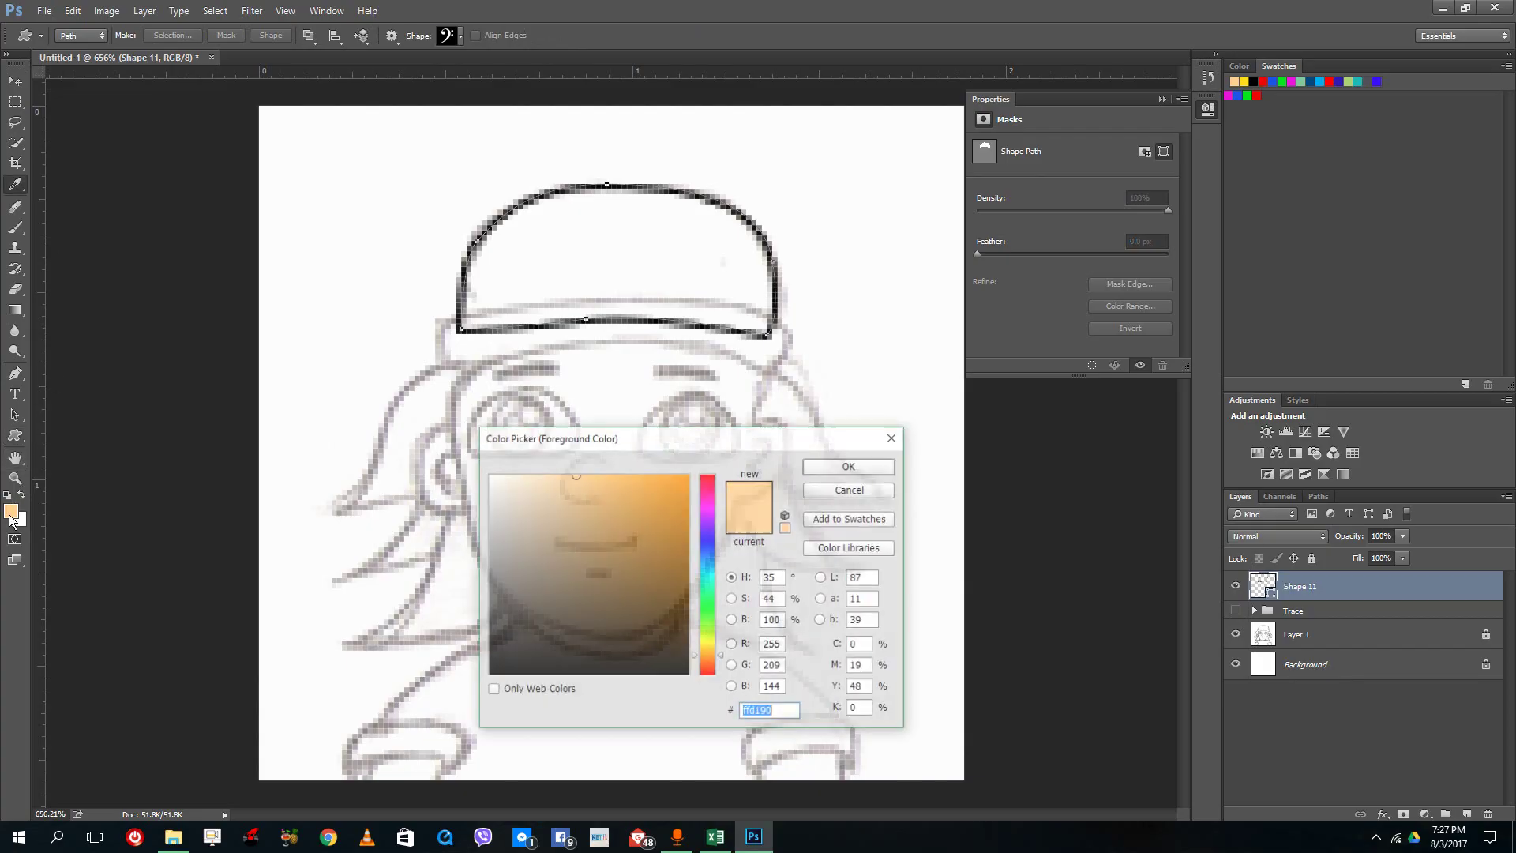
left_click(703, 544)
left_click(626, 499)
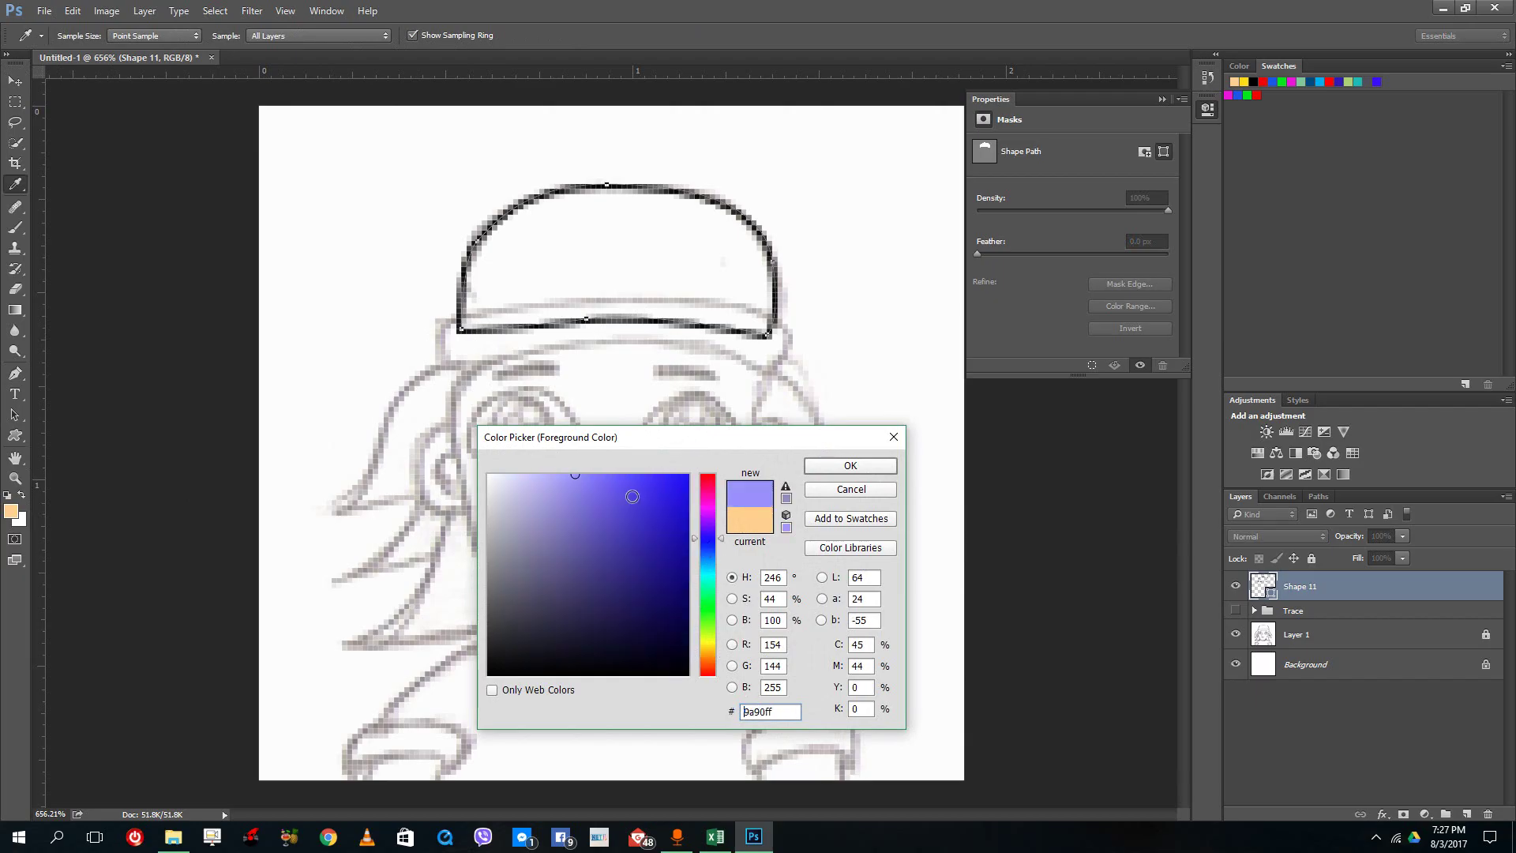
left_click(832, 465)
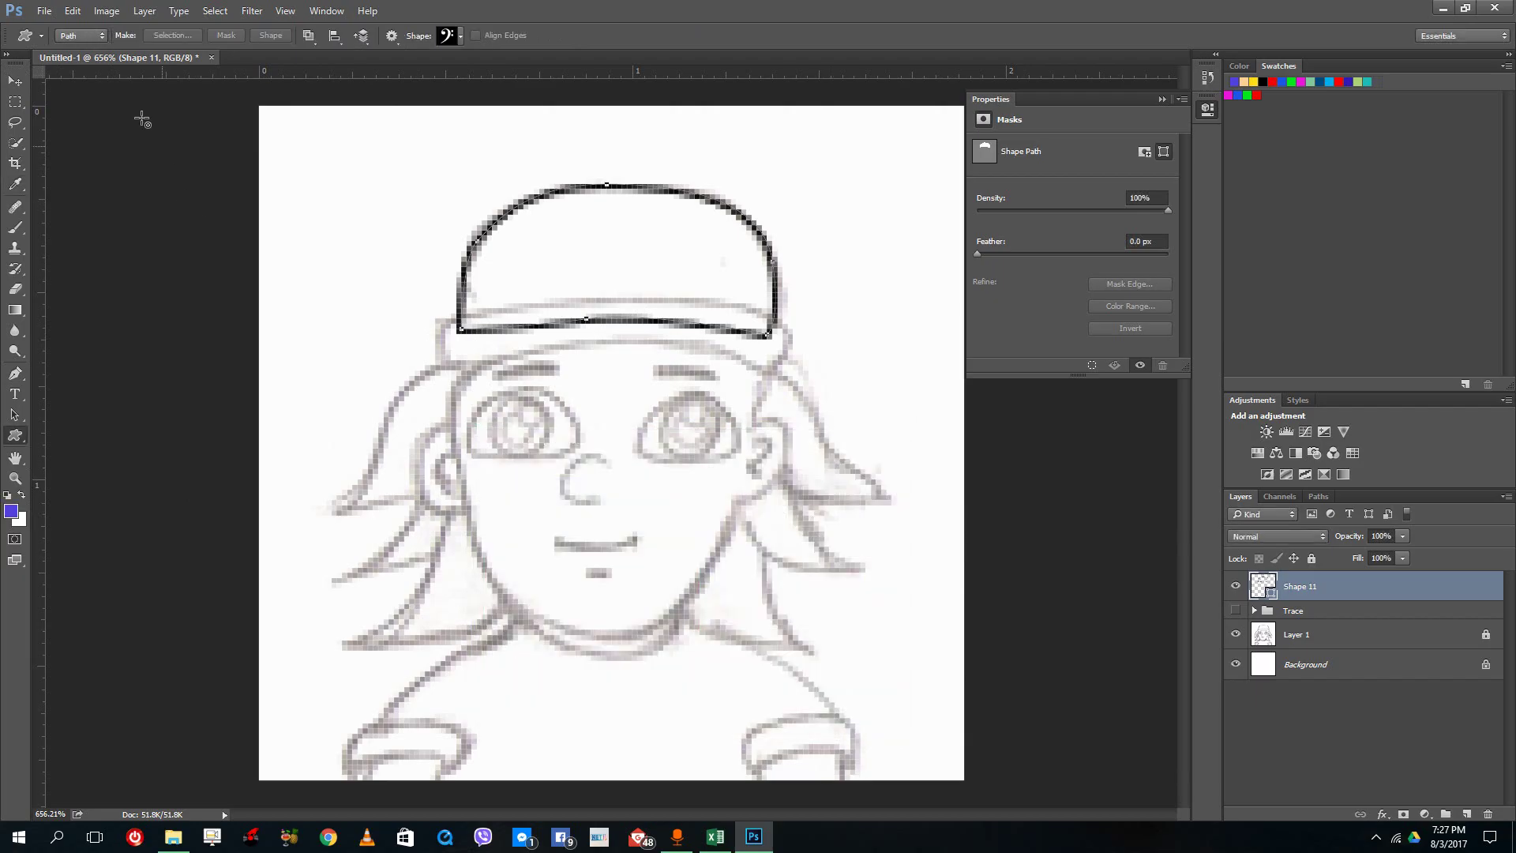
Step: Fill the hat crown shape with the blue-violet colour and check it against the Trace group artwork
left_click(15, 372)
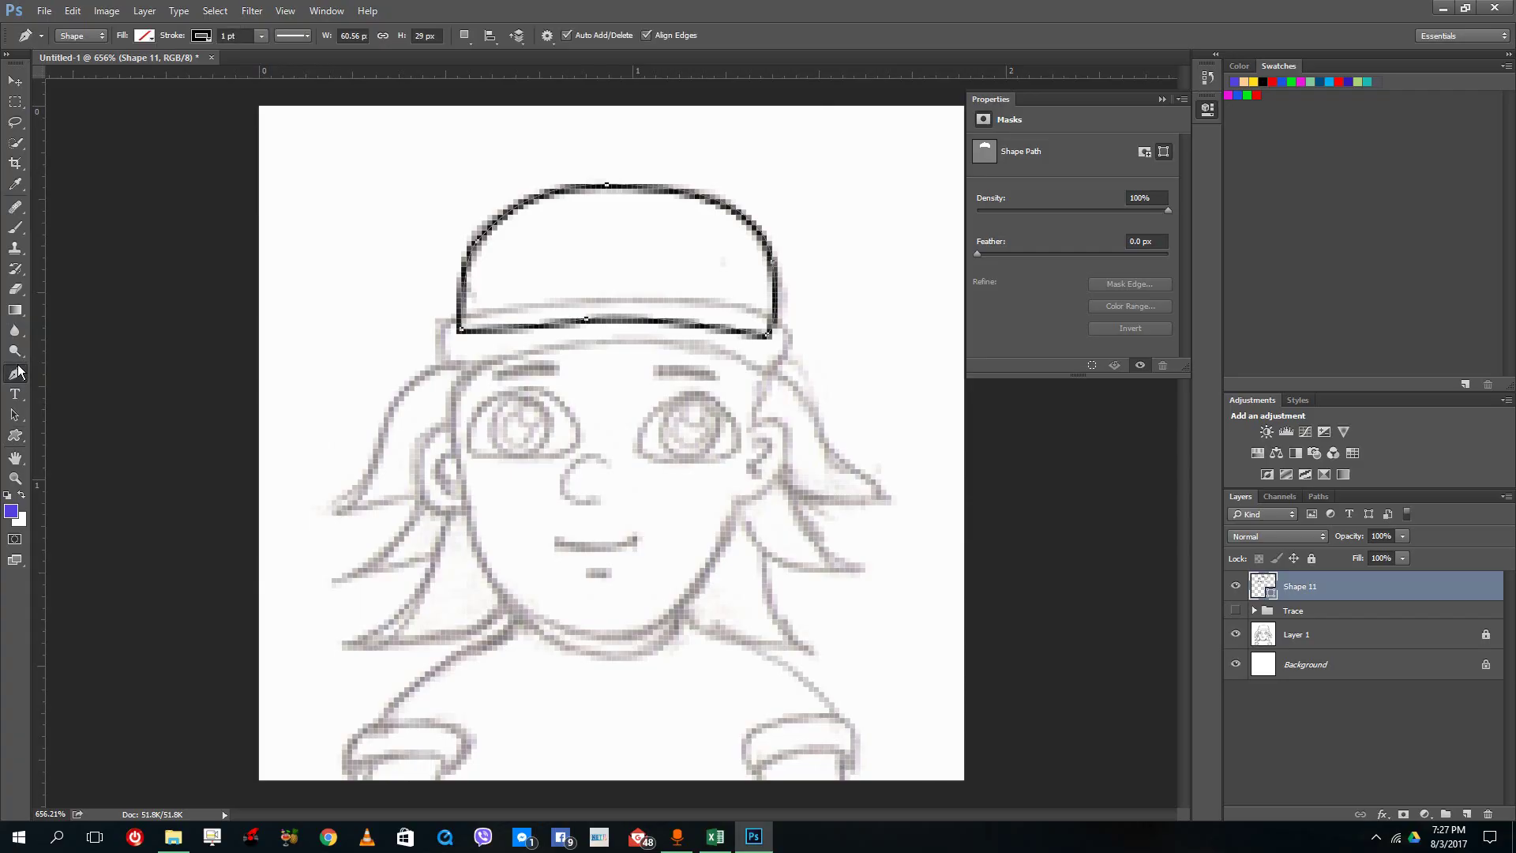
left_click(150, 36)
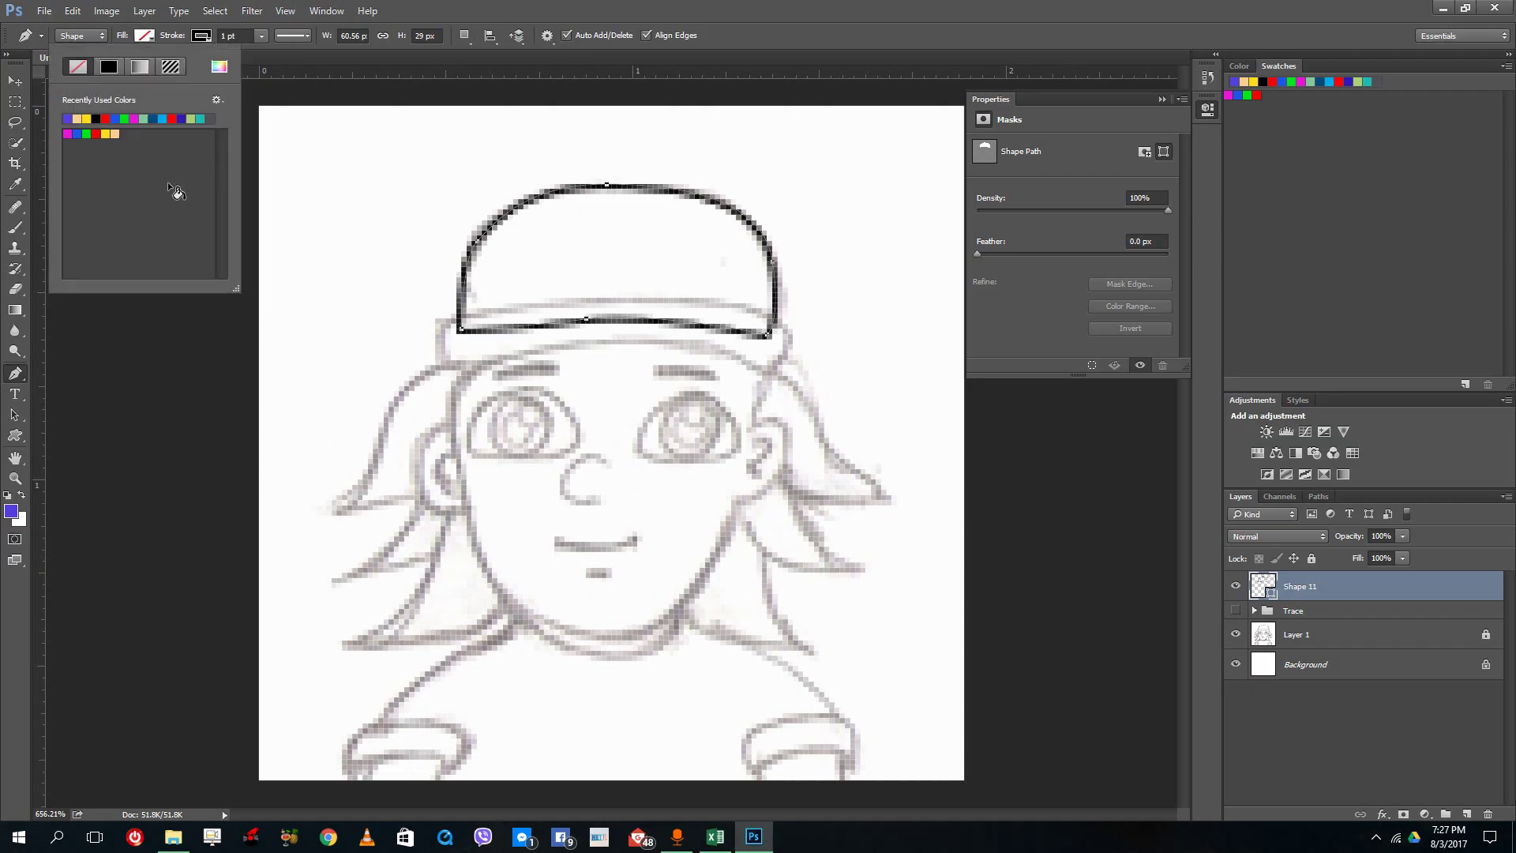
left_click(170, 158)
left_click(904, 283)
left_click(124, 137)
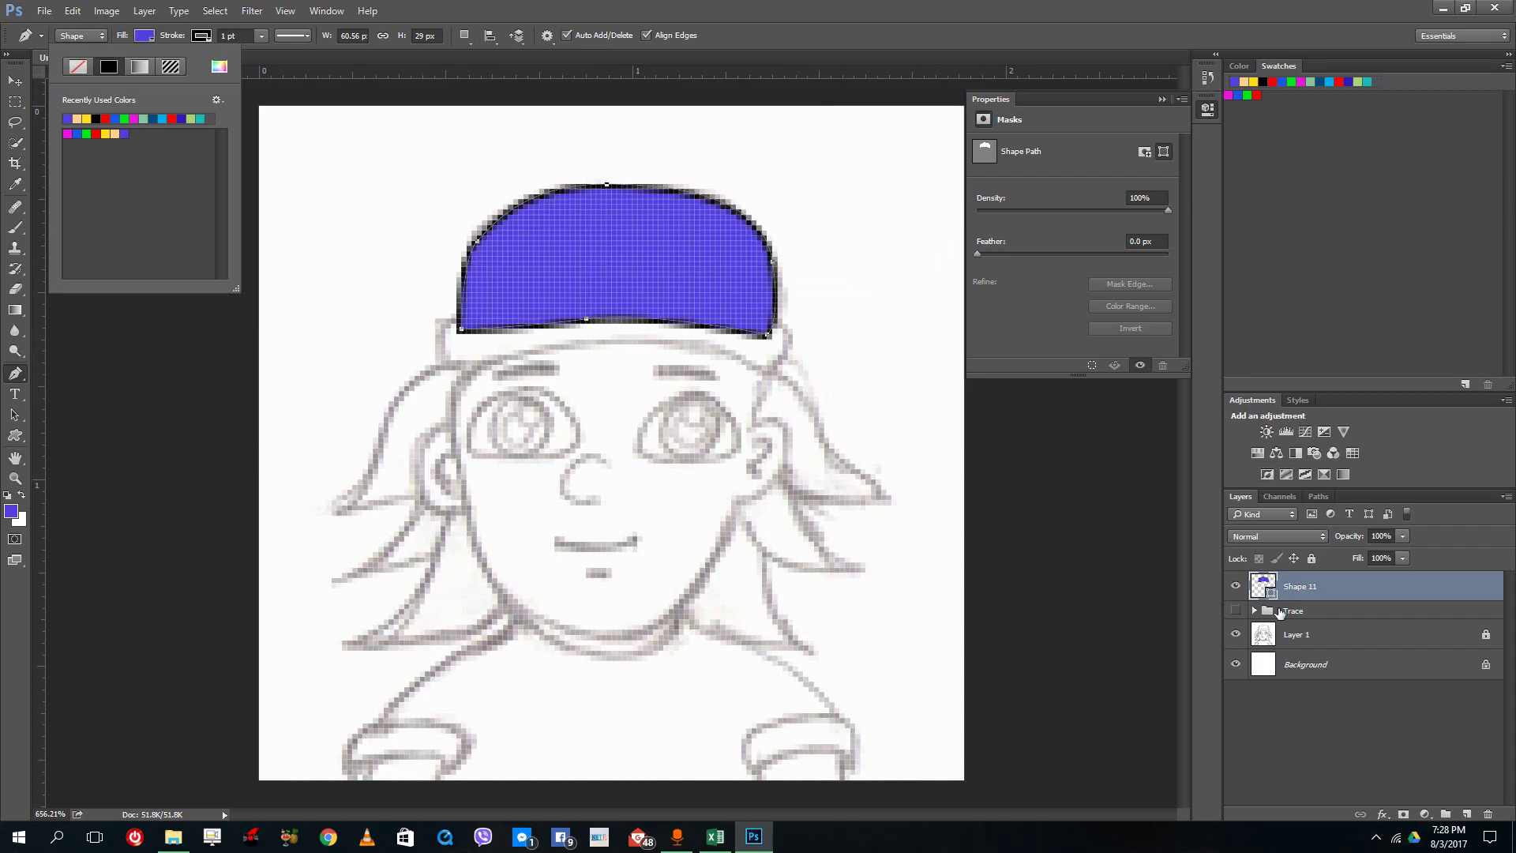
left_click(1237, 610)
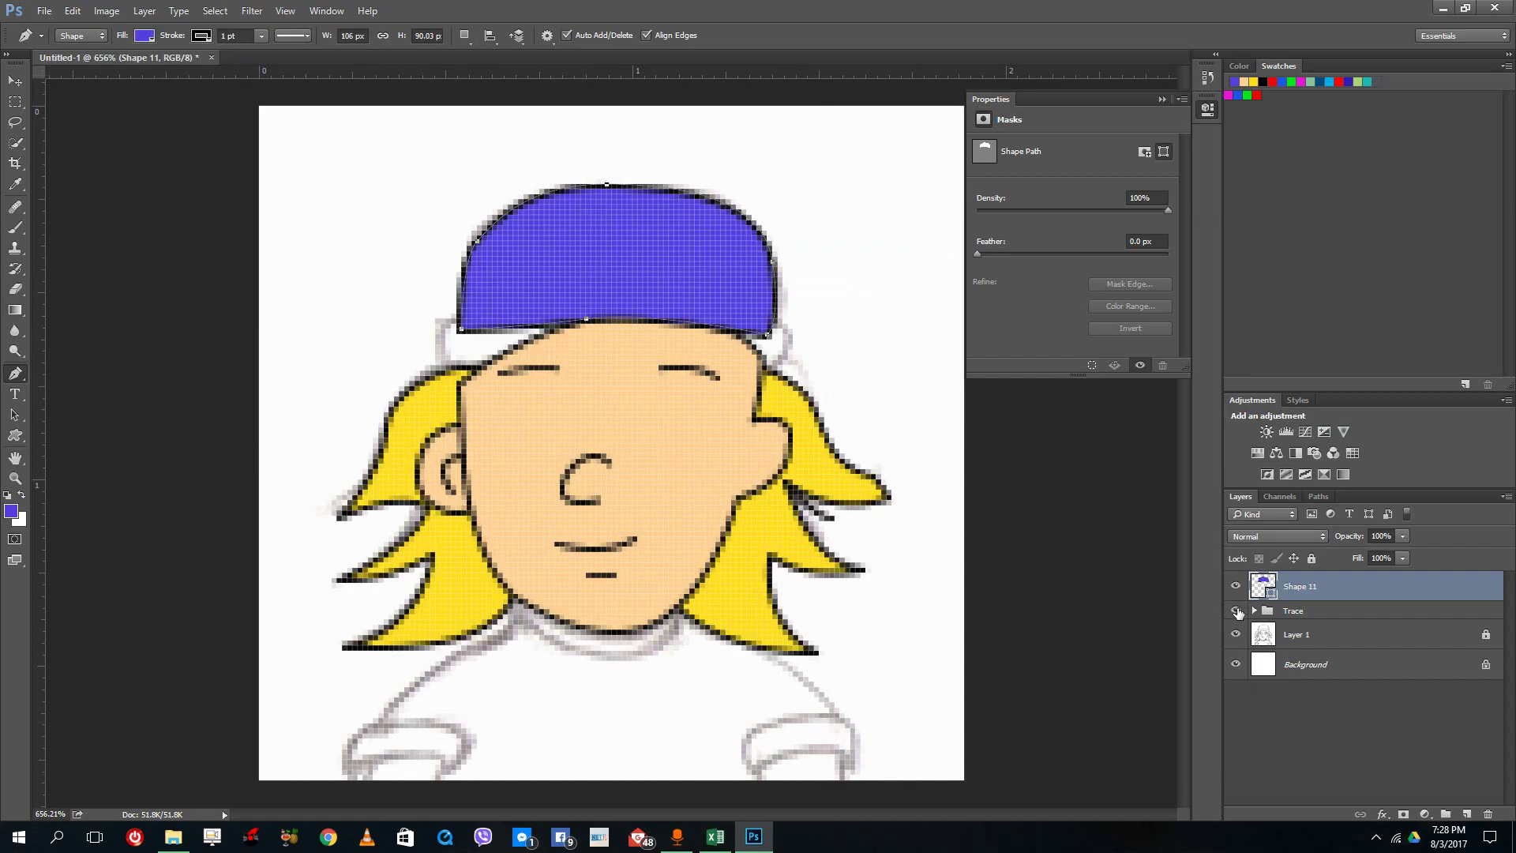
left_click(1237, 610)
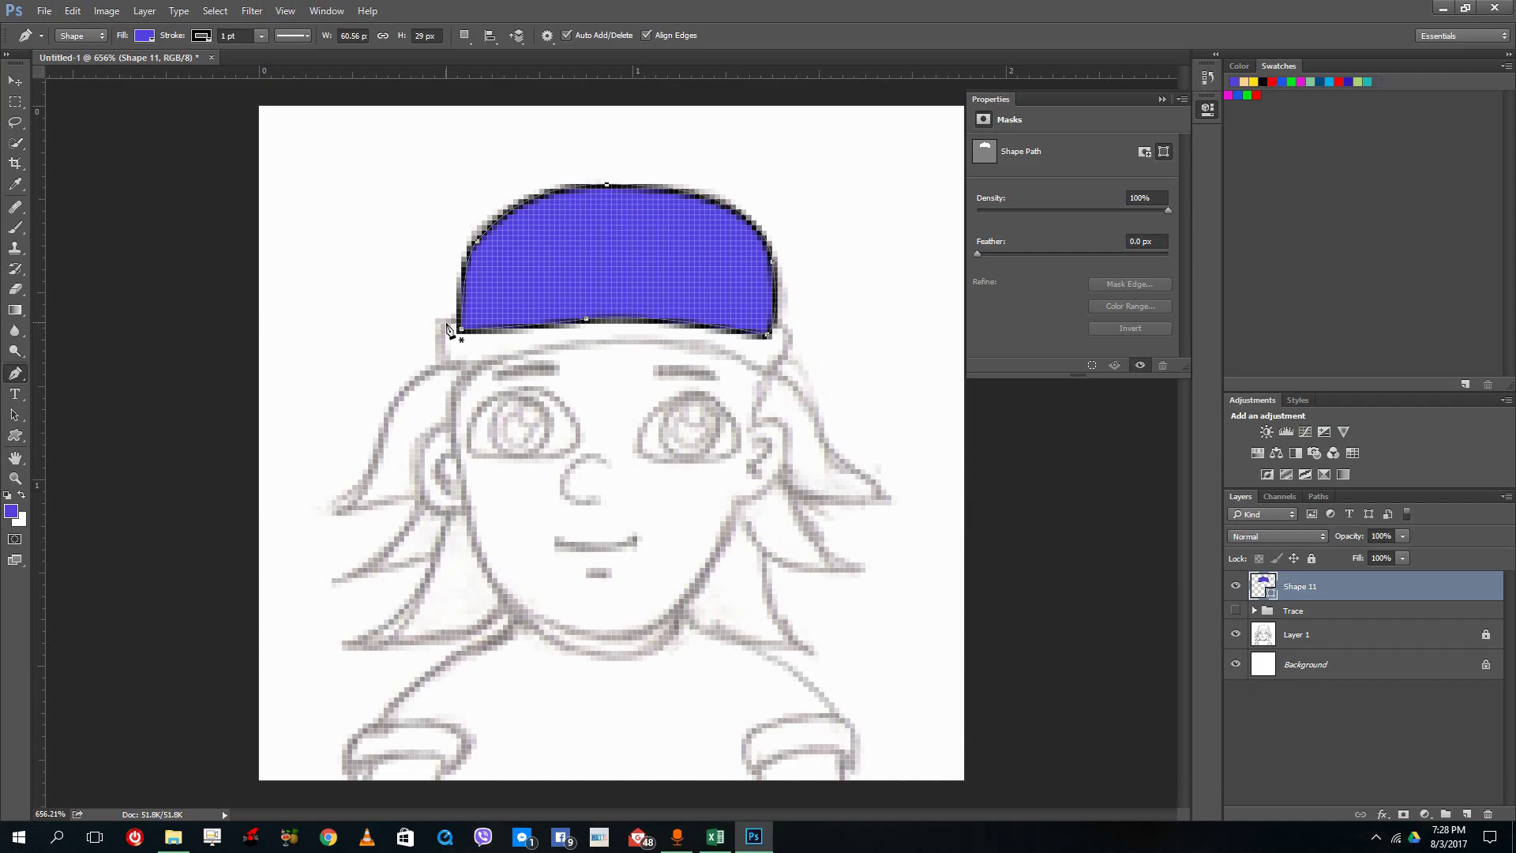
Step: Hide Shape 11 and trace the hat's band with the Pen tool as a closed curved outline on a new layer
left_click(1237, 586)
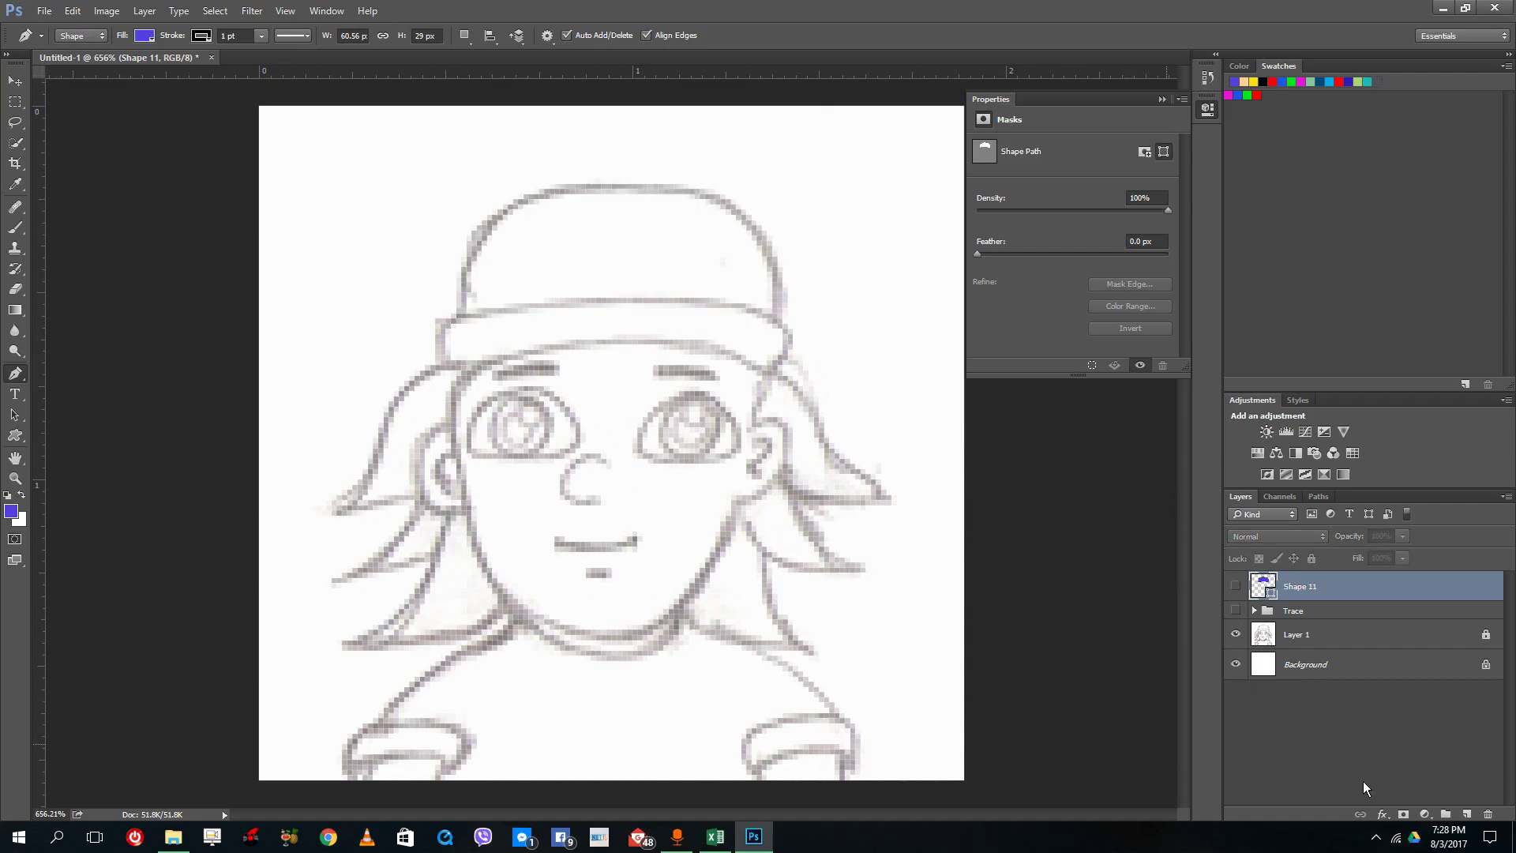
left_click(1466, 814)
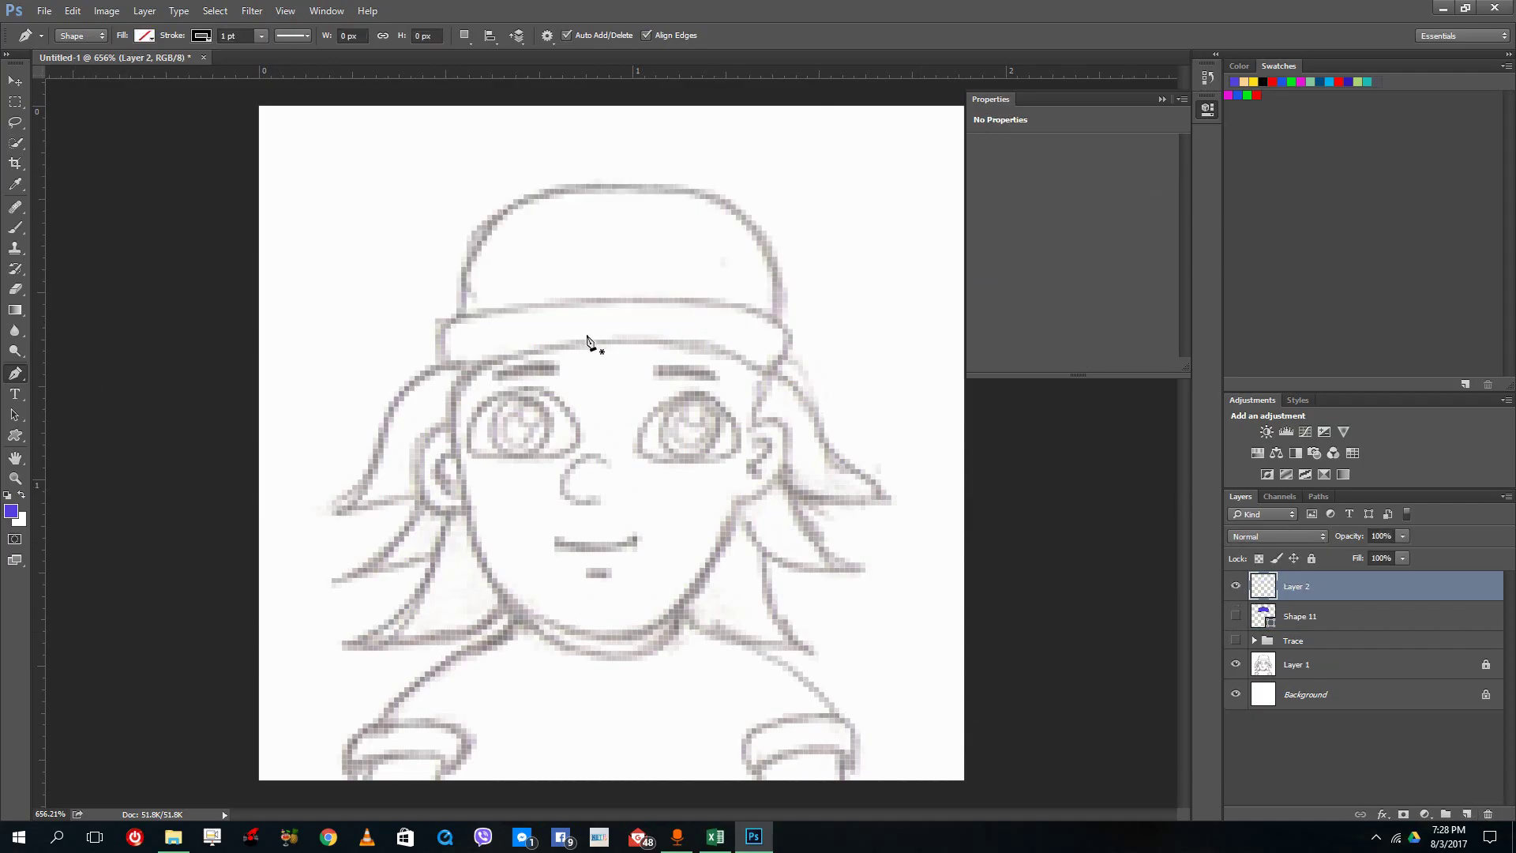
left_click(451, 318)
left_click_drag(616, 297, 672, 298)
left_click_drag(788, 327, 737, 380)
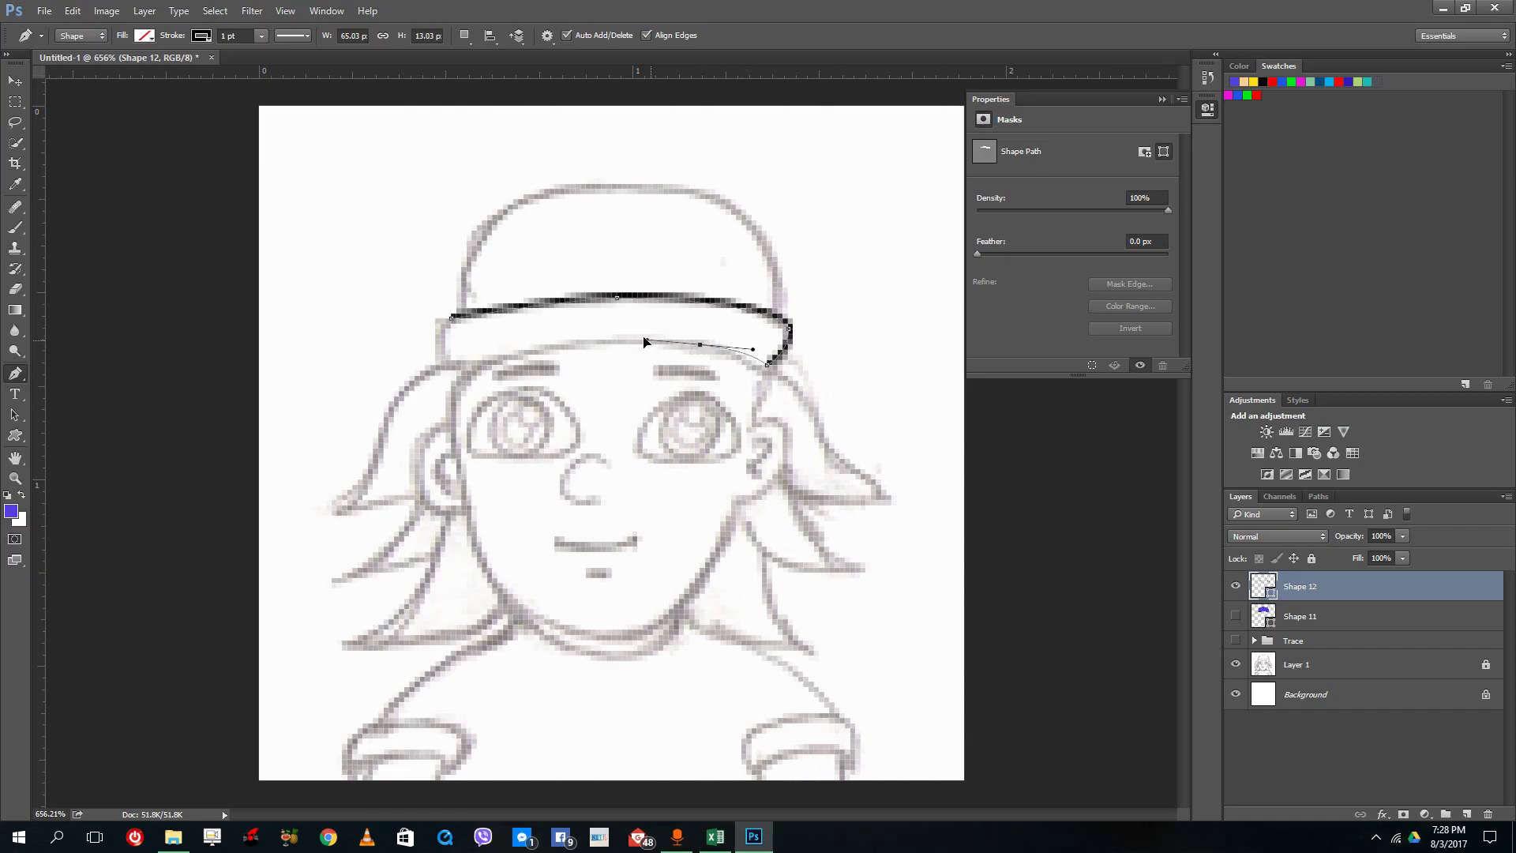
left_click_drag(632, 338, 640, 334)
left_click_drag(511, 354, 484, 359)
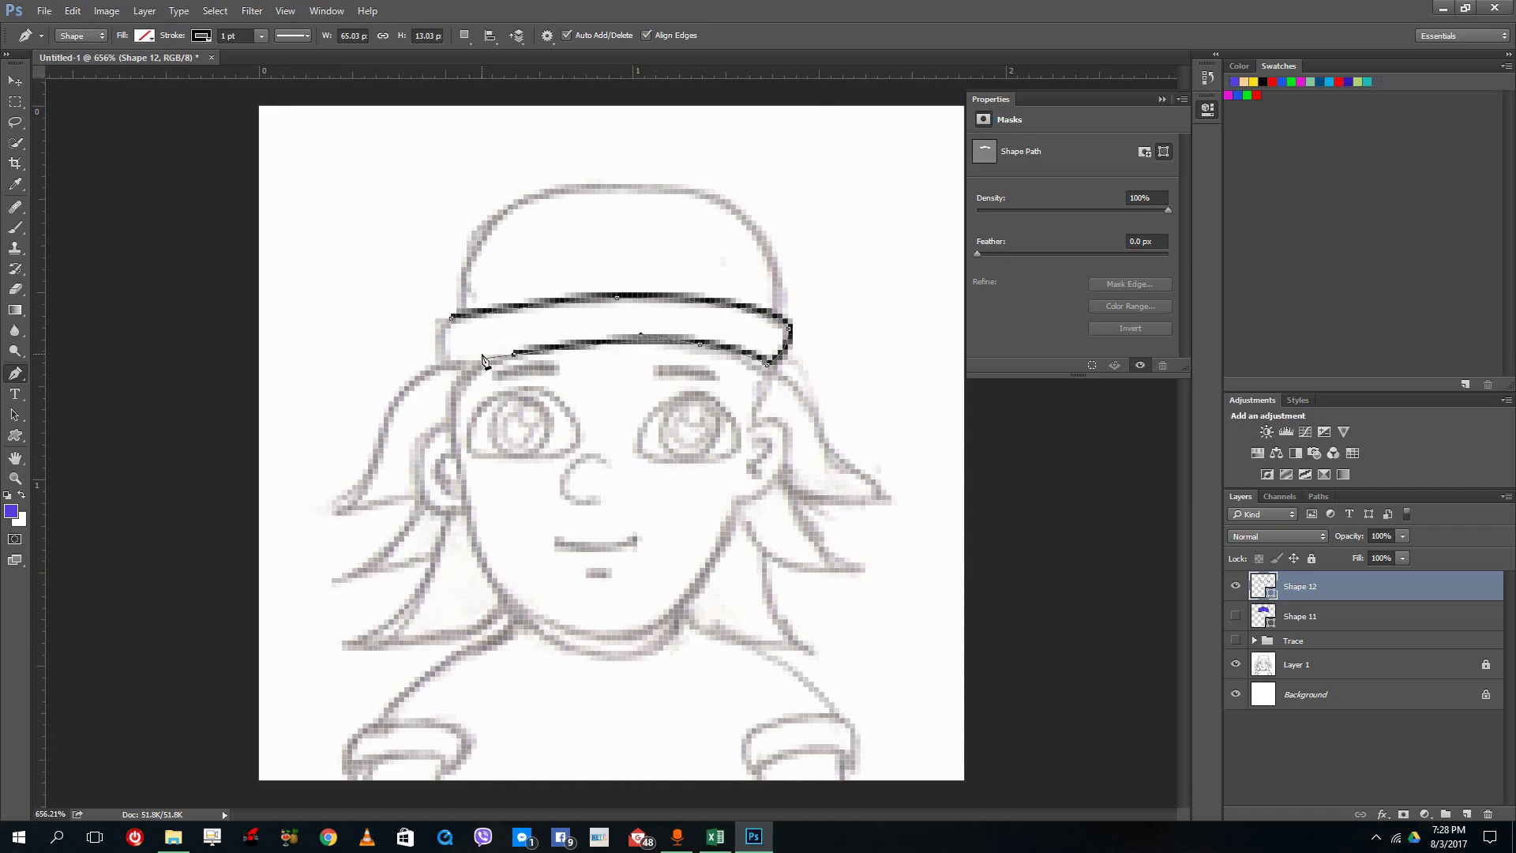
left_click(441, 343)
left_click(450, 318)
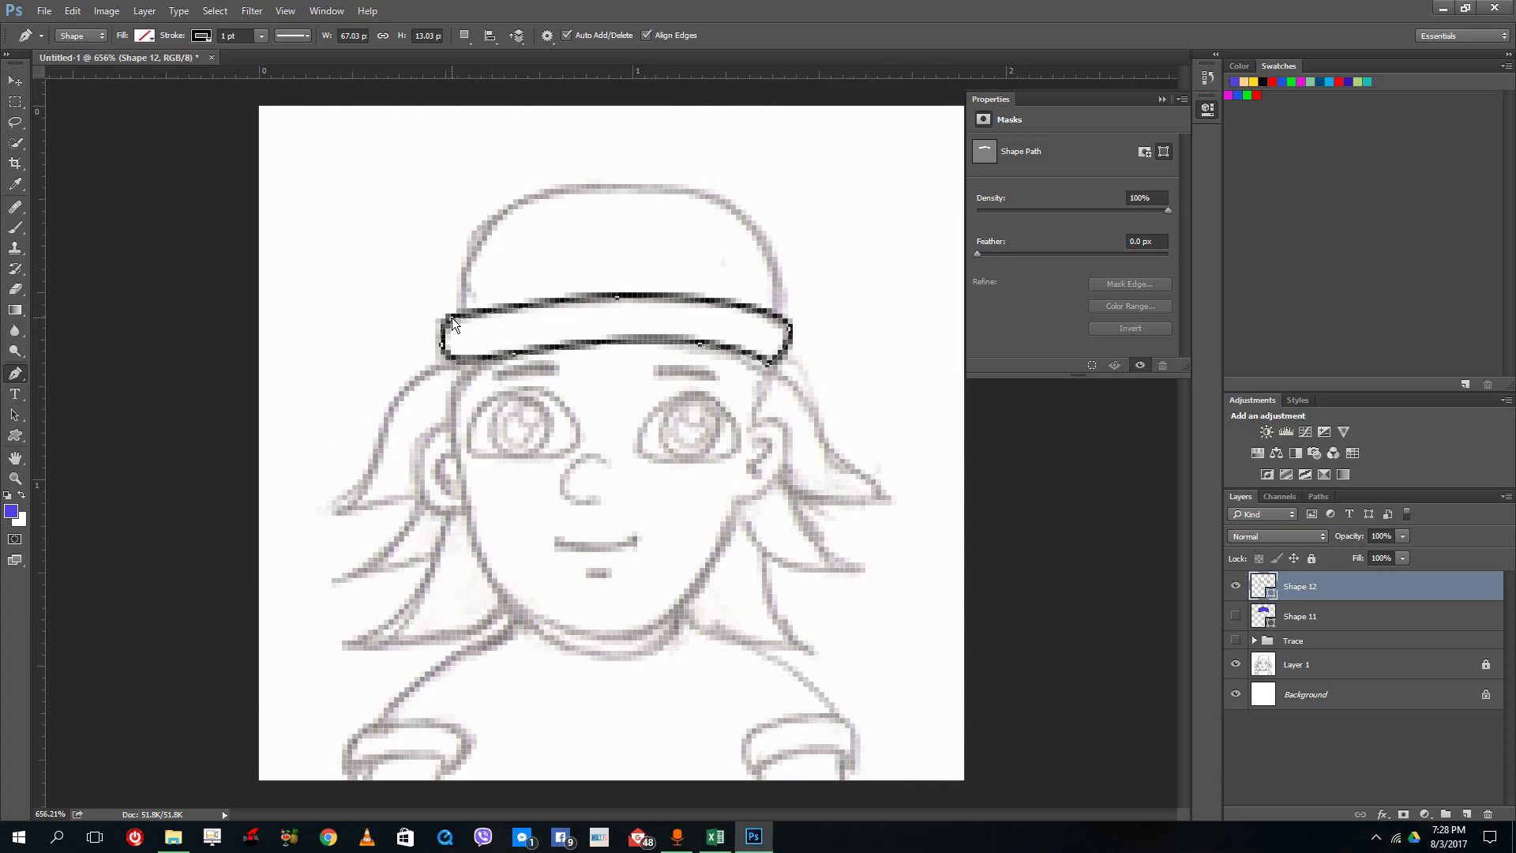
left_click(14, 81)
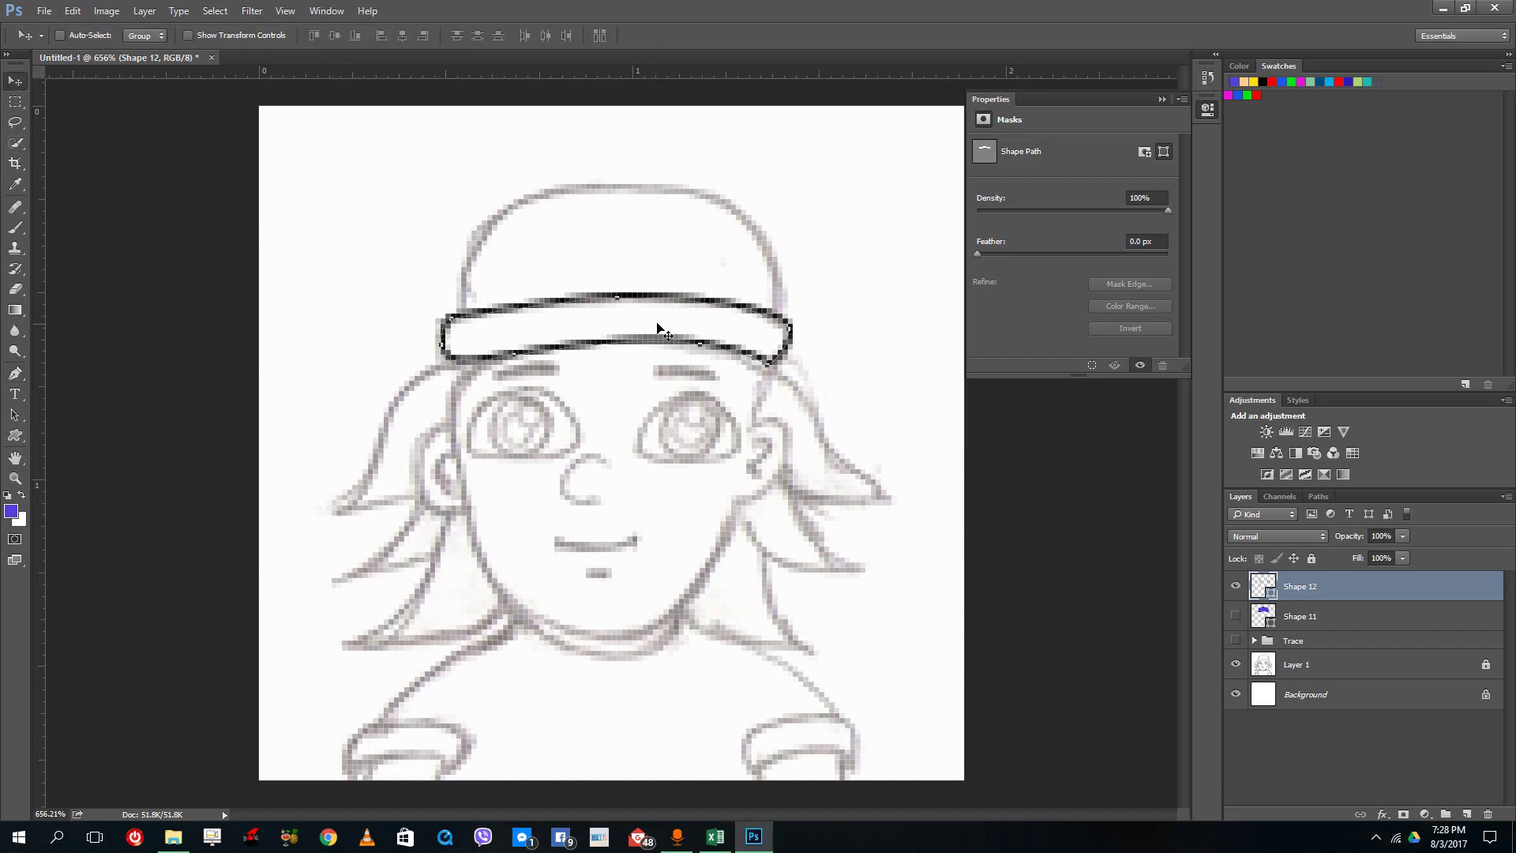
left_click(15, 435)
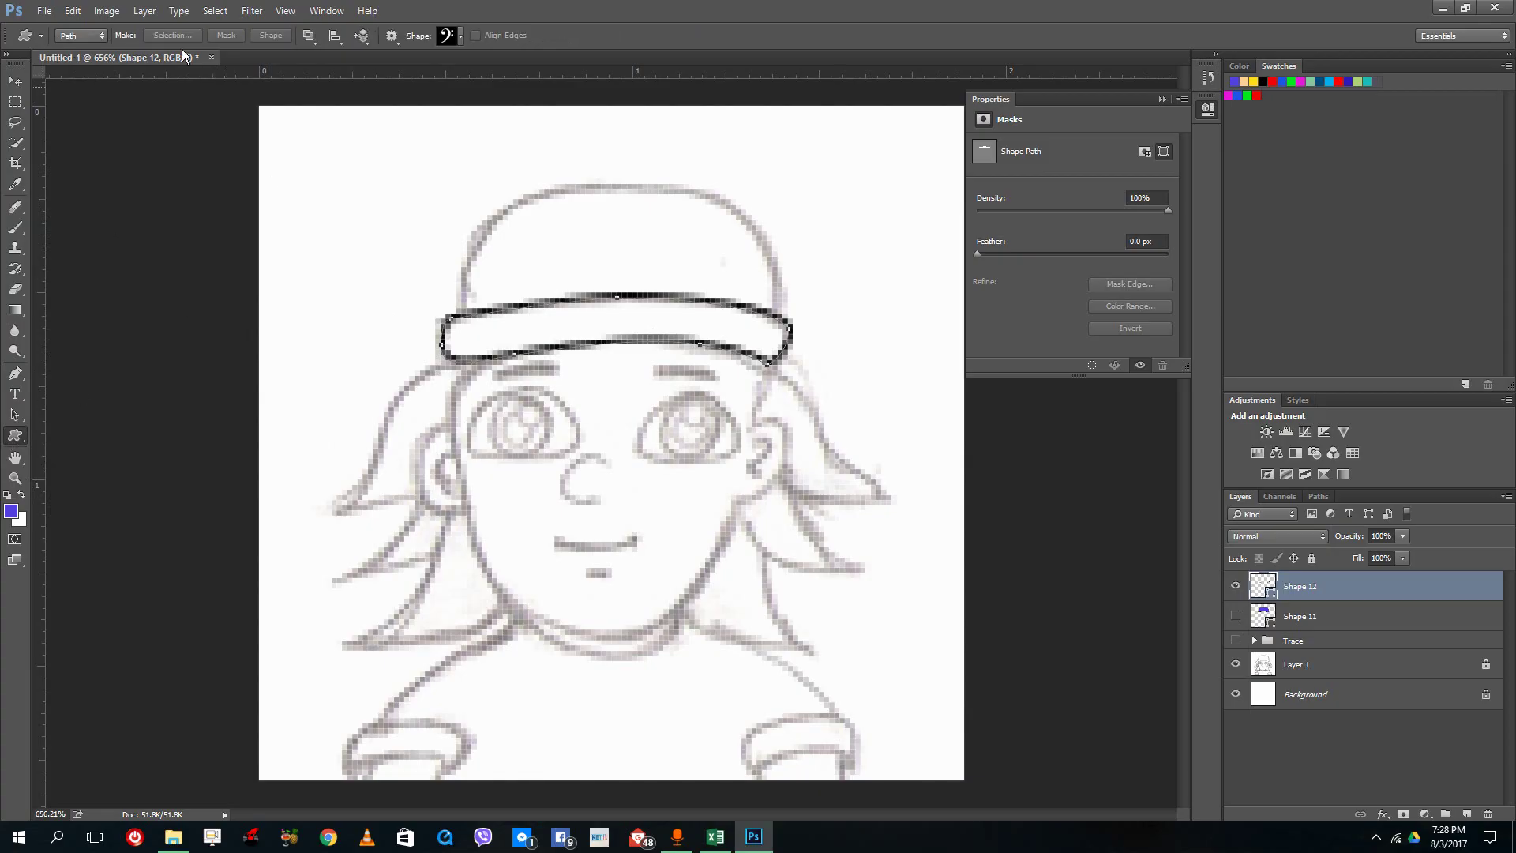
left_click(14, 80)
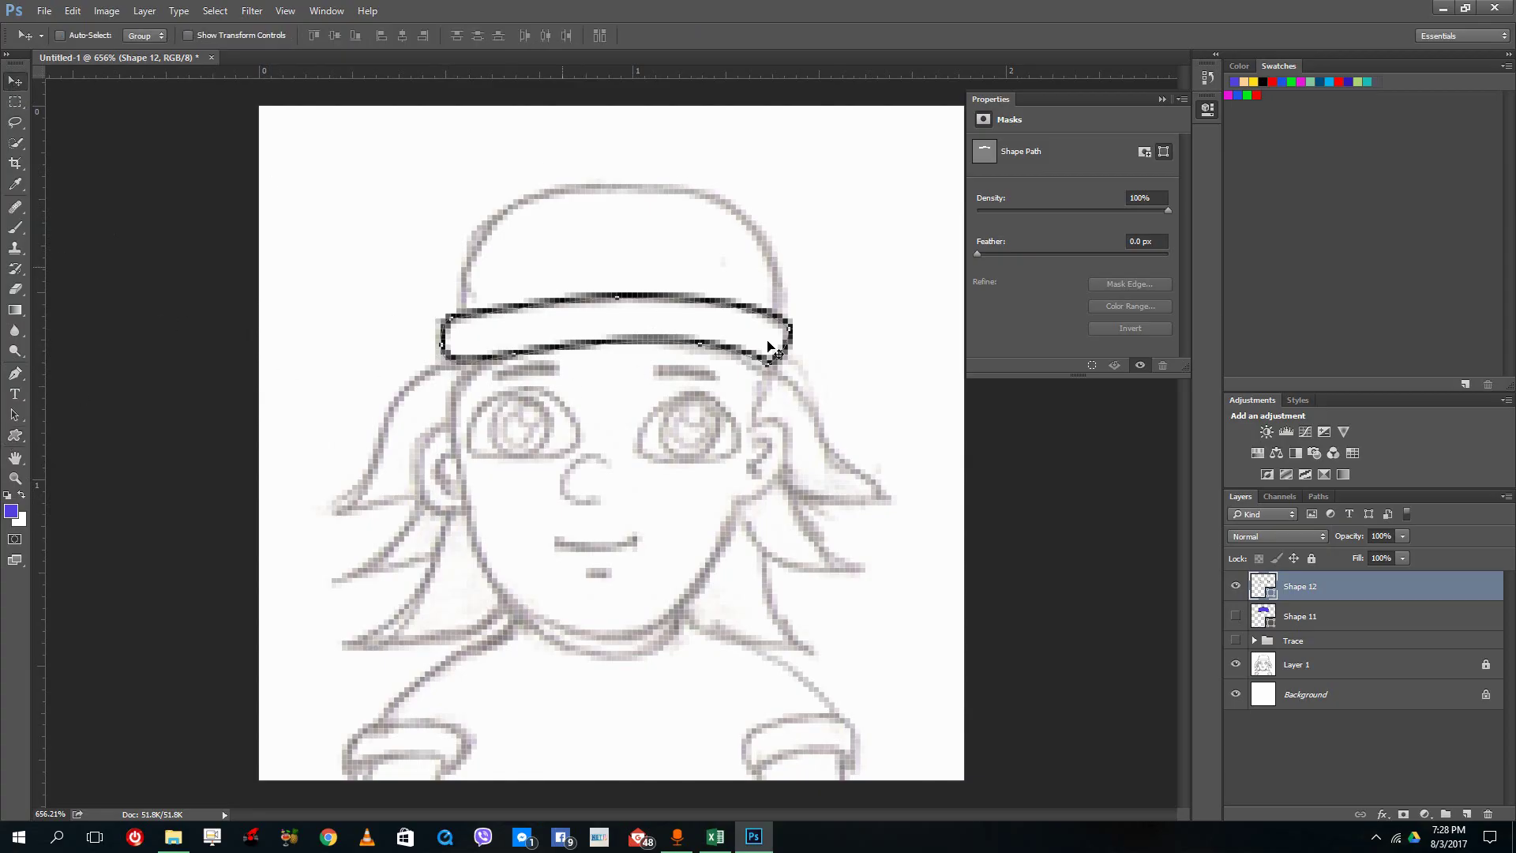
left_click(719, 304)
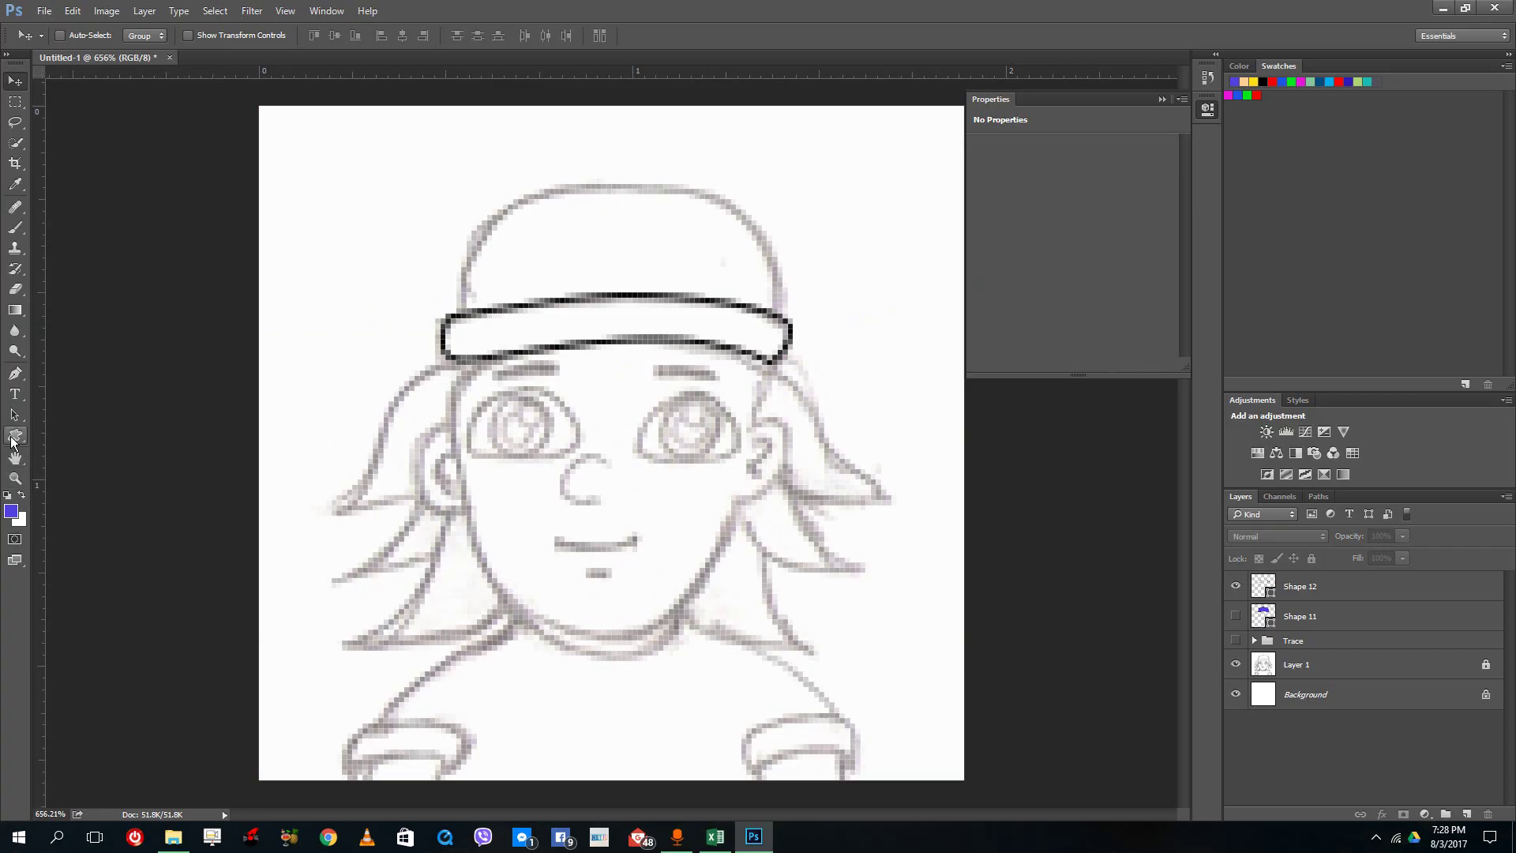
Step: Select Shape 12 and fill the hat band with red
left_click(1300, 588)
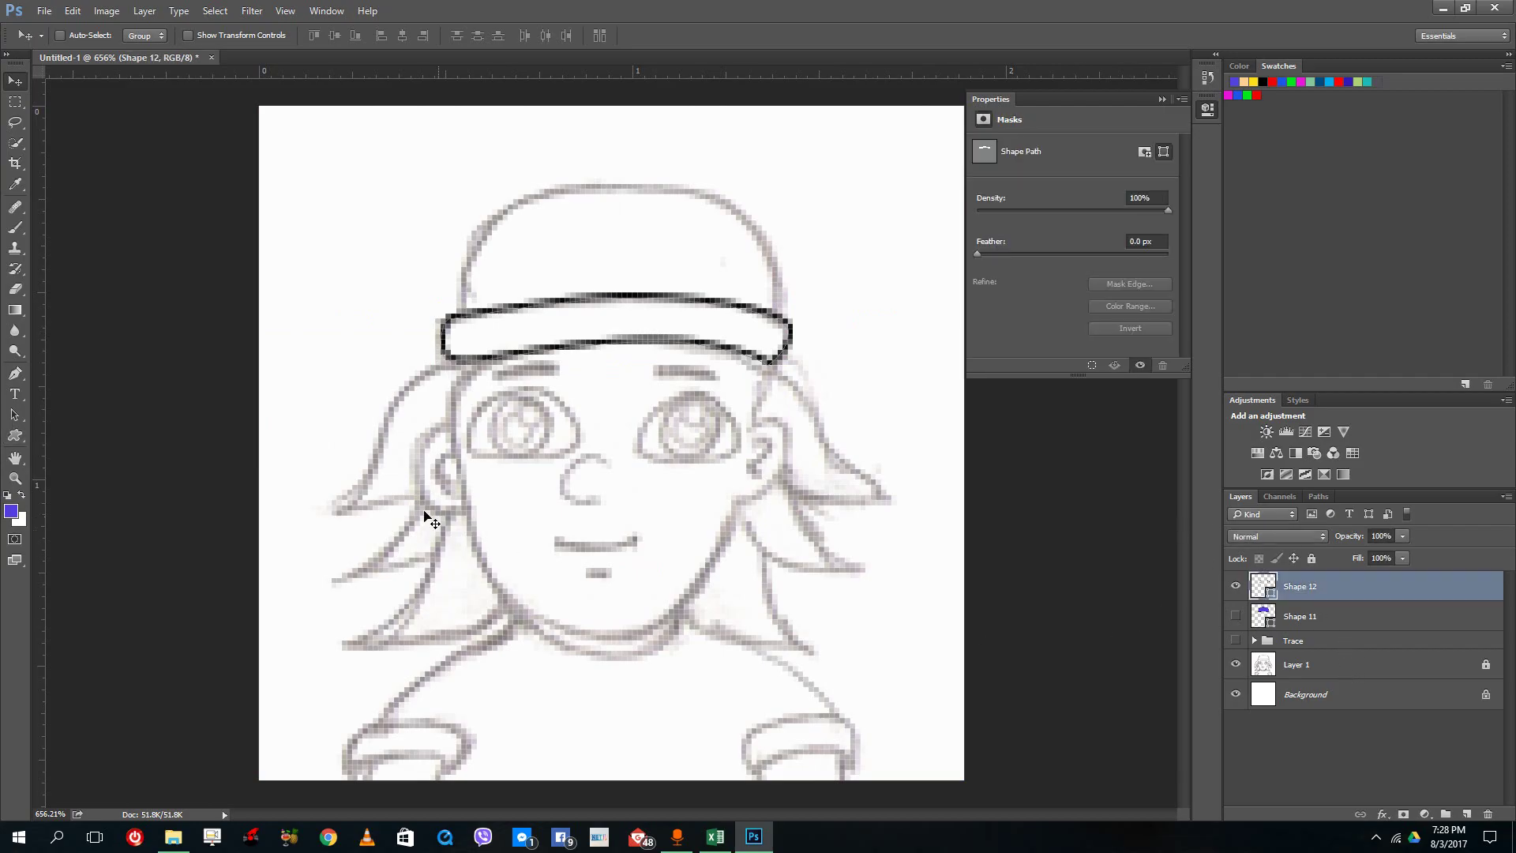
left_click(15, 373)
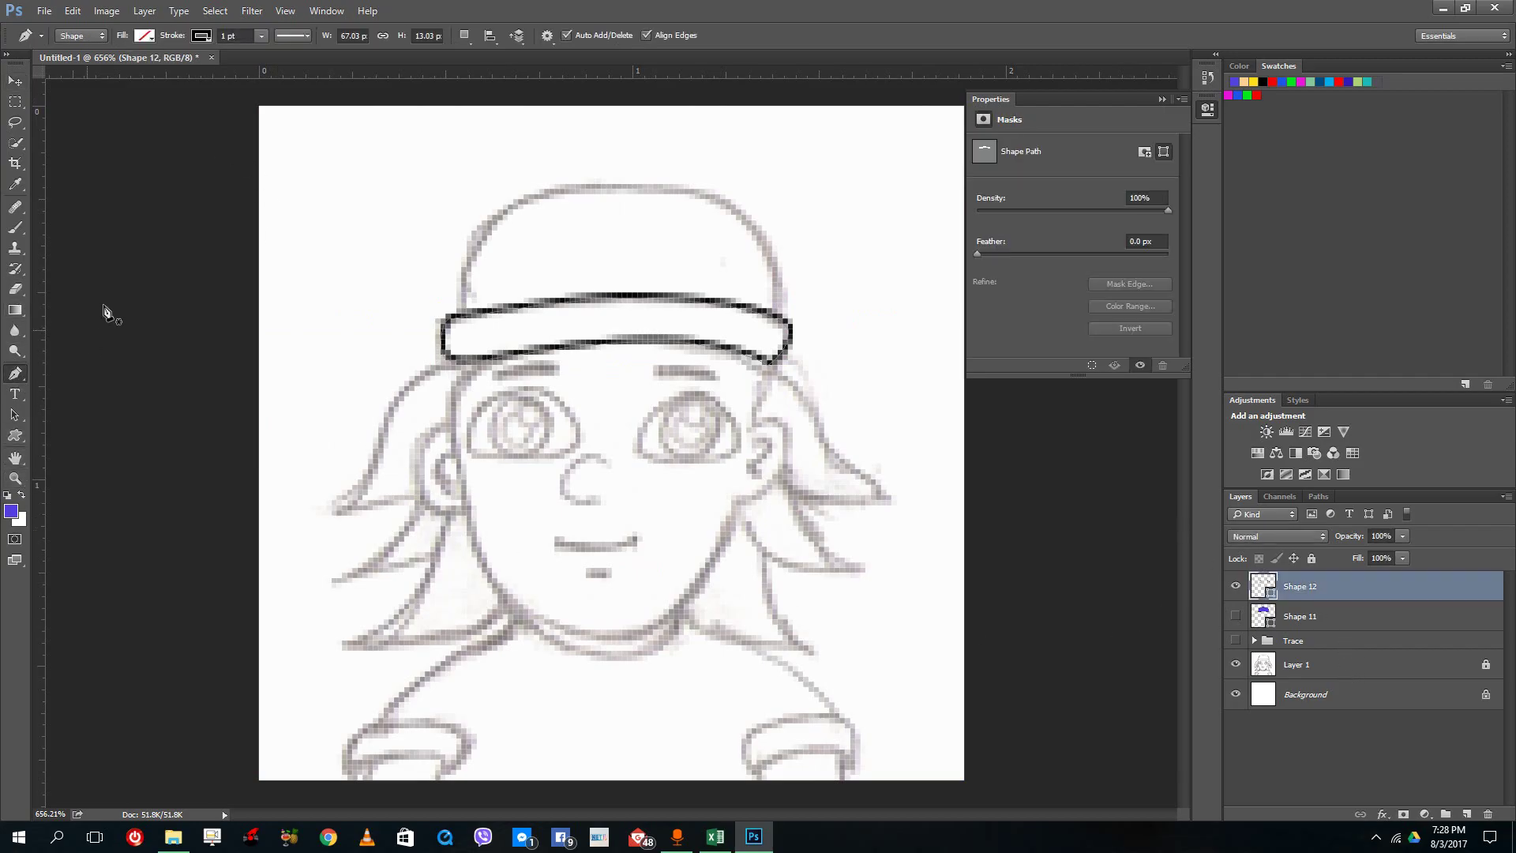
left_click(142, 36)
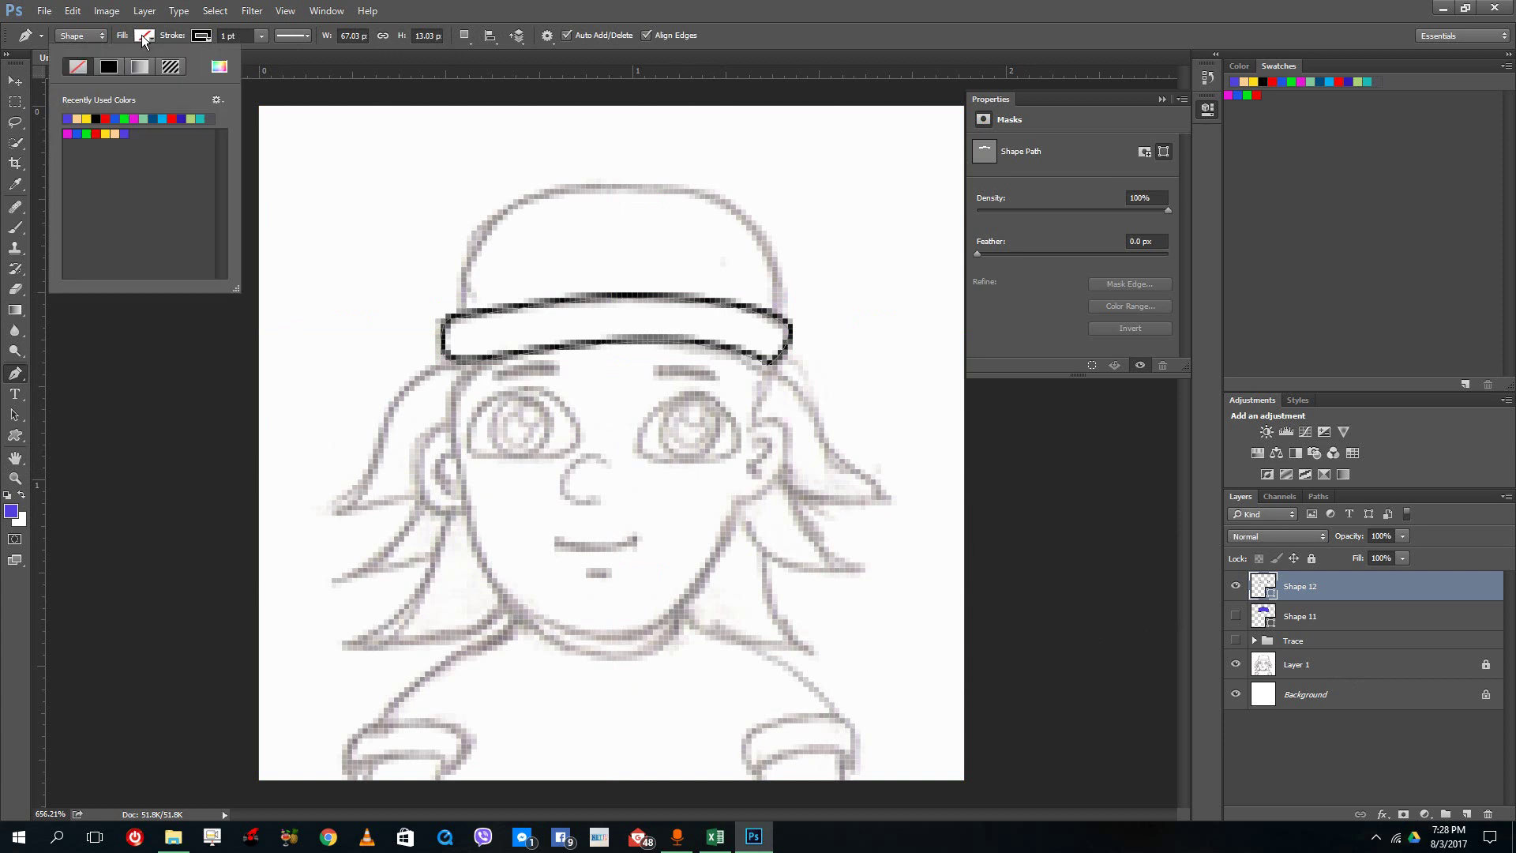
left_click(95, 133)
Step: Make Shape 11 and the Trace group visible again
left_click(1236, 616)
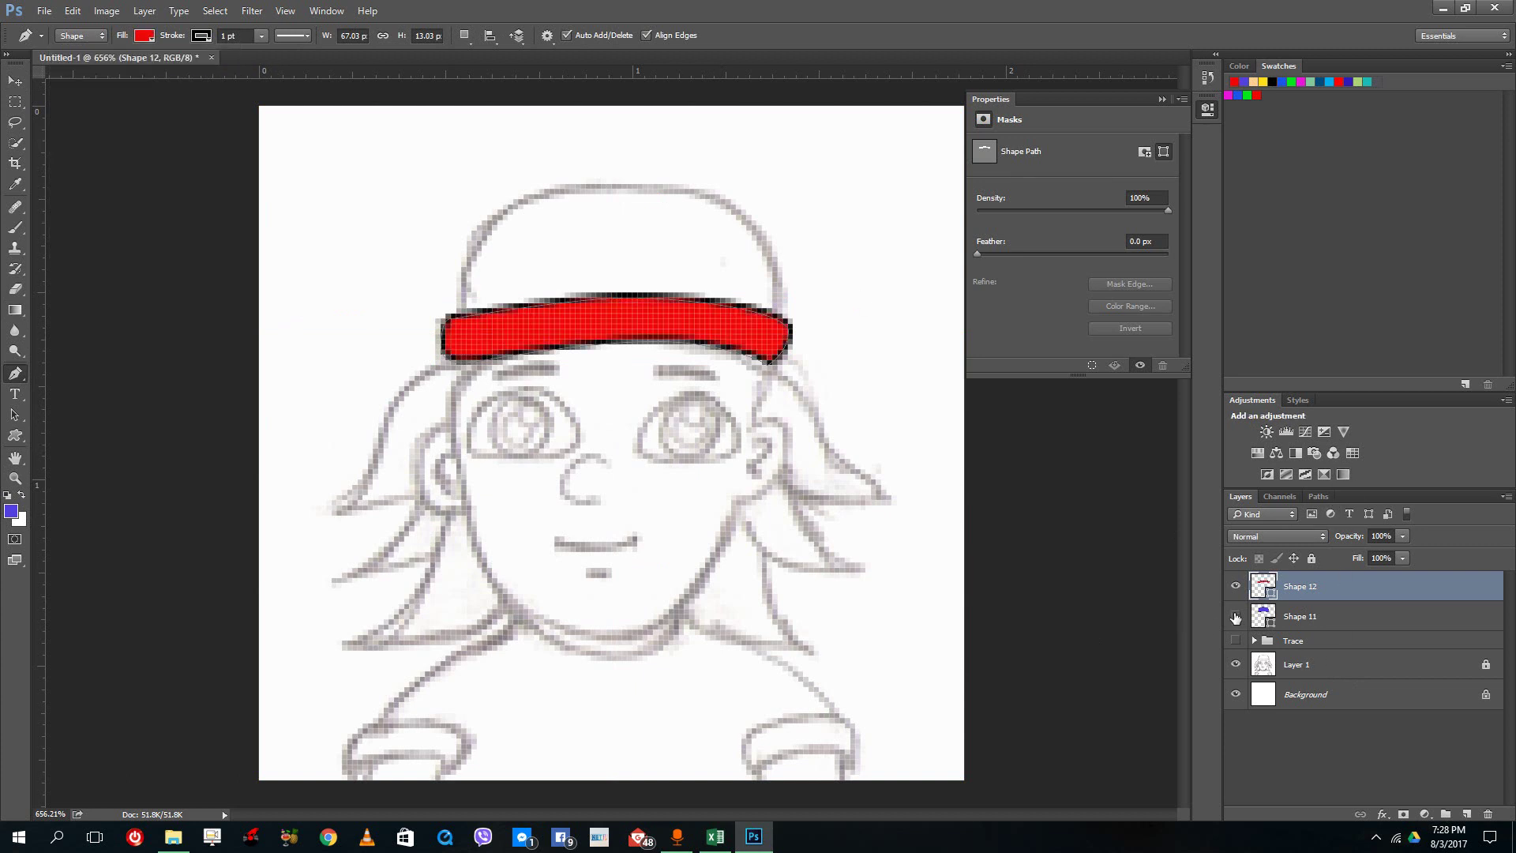
left_click(1236, 616)
left_click(1236, 641)
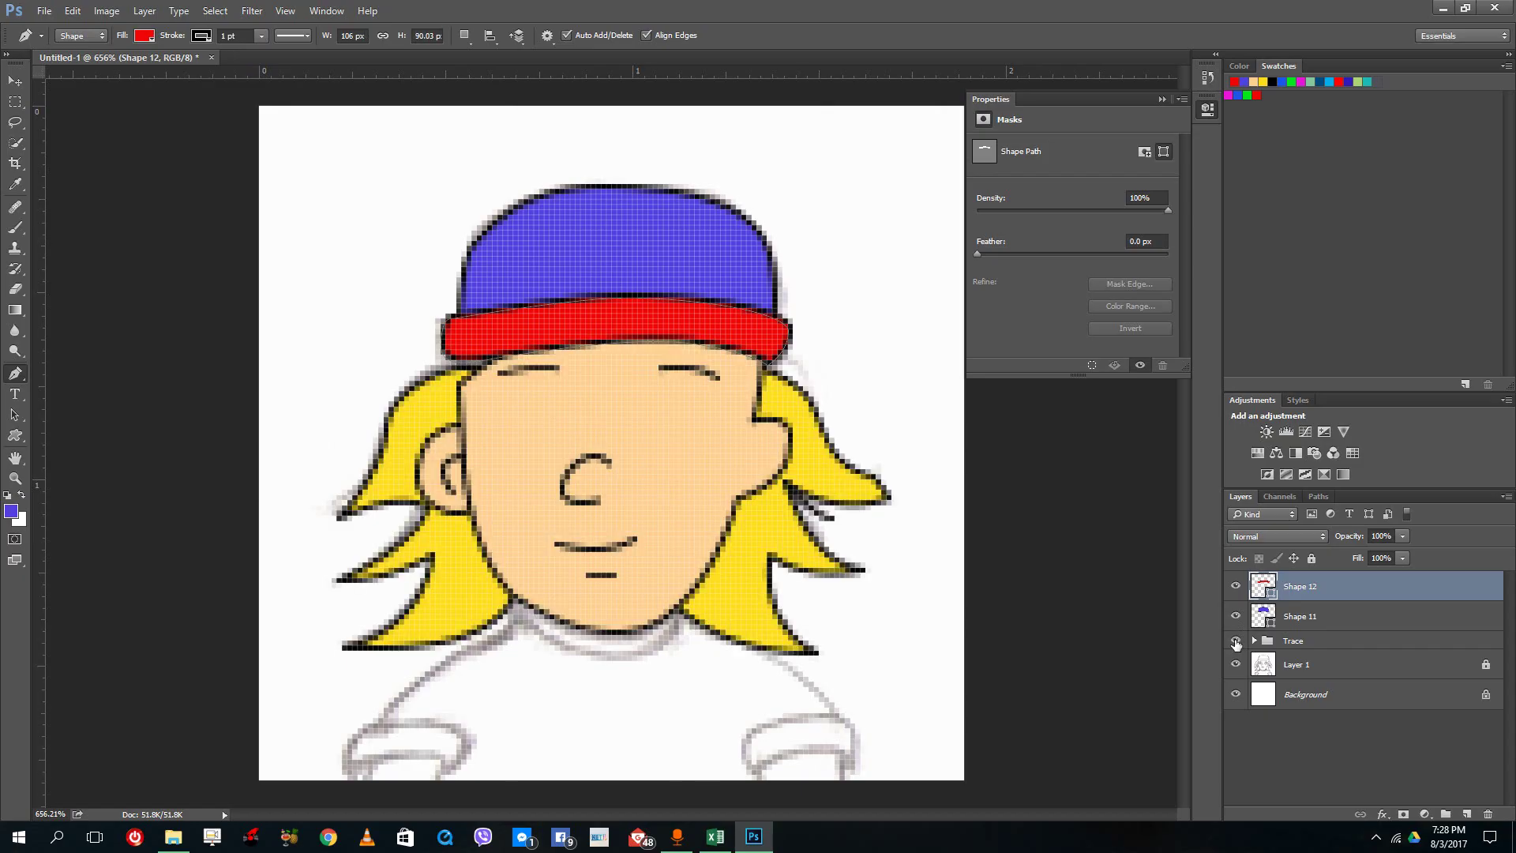
Step: Reshape the face outline in Shape 2 with the Convert Point tool so its upper-left corner runs straight up to the hat band
right_click(17, 376)
left_click(87, 431)
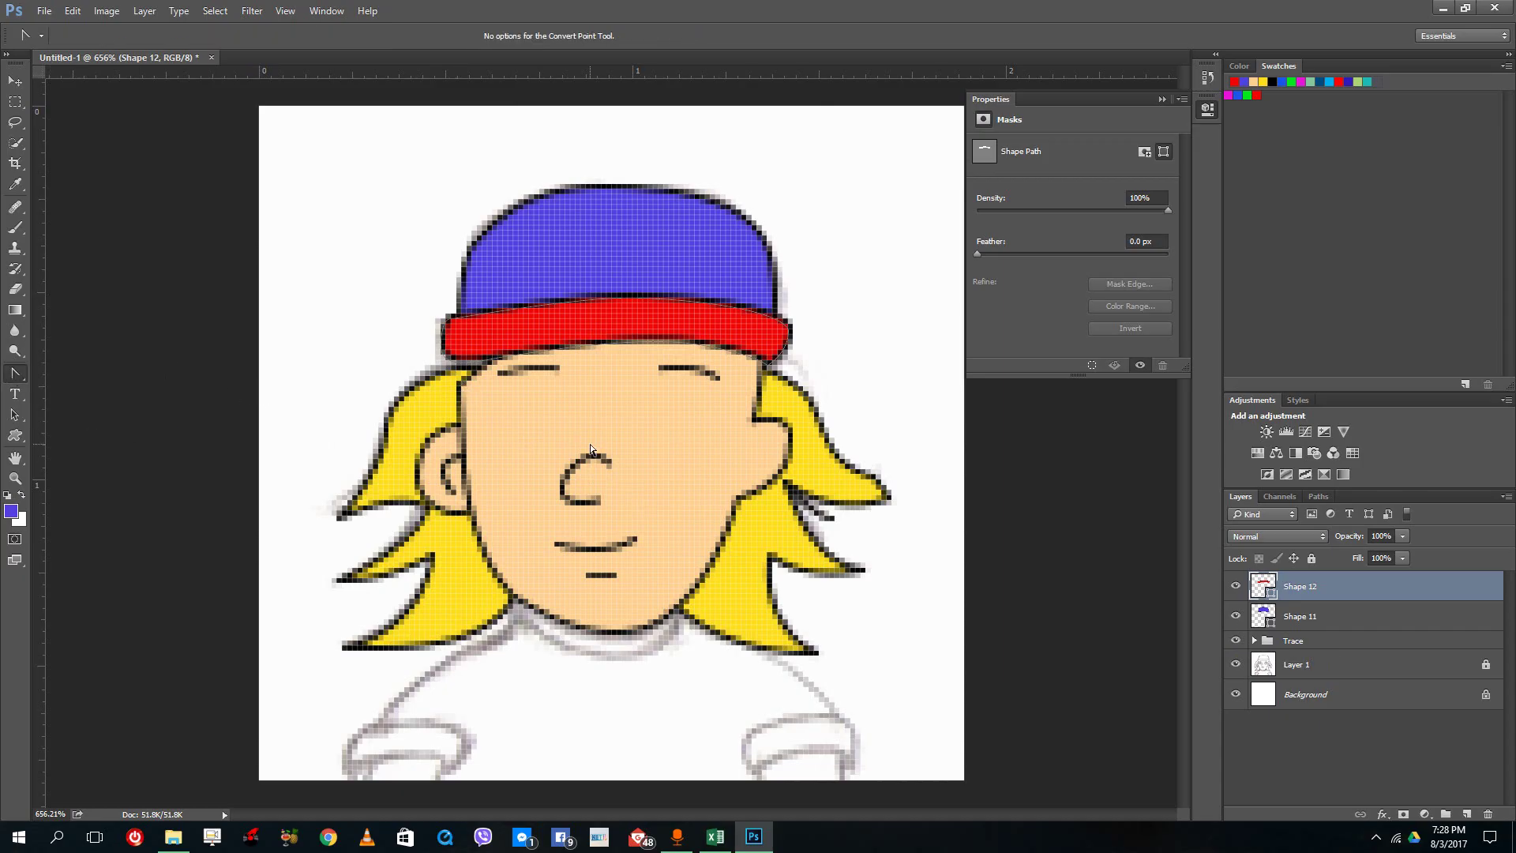
left_click(1255, 641)
scroll(1309, 686, "down", 5)
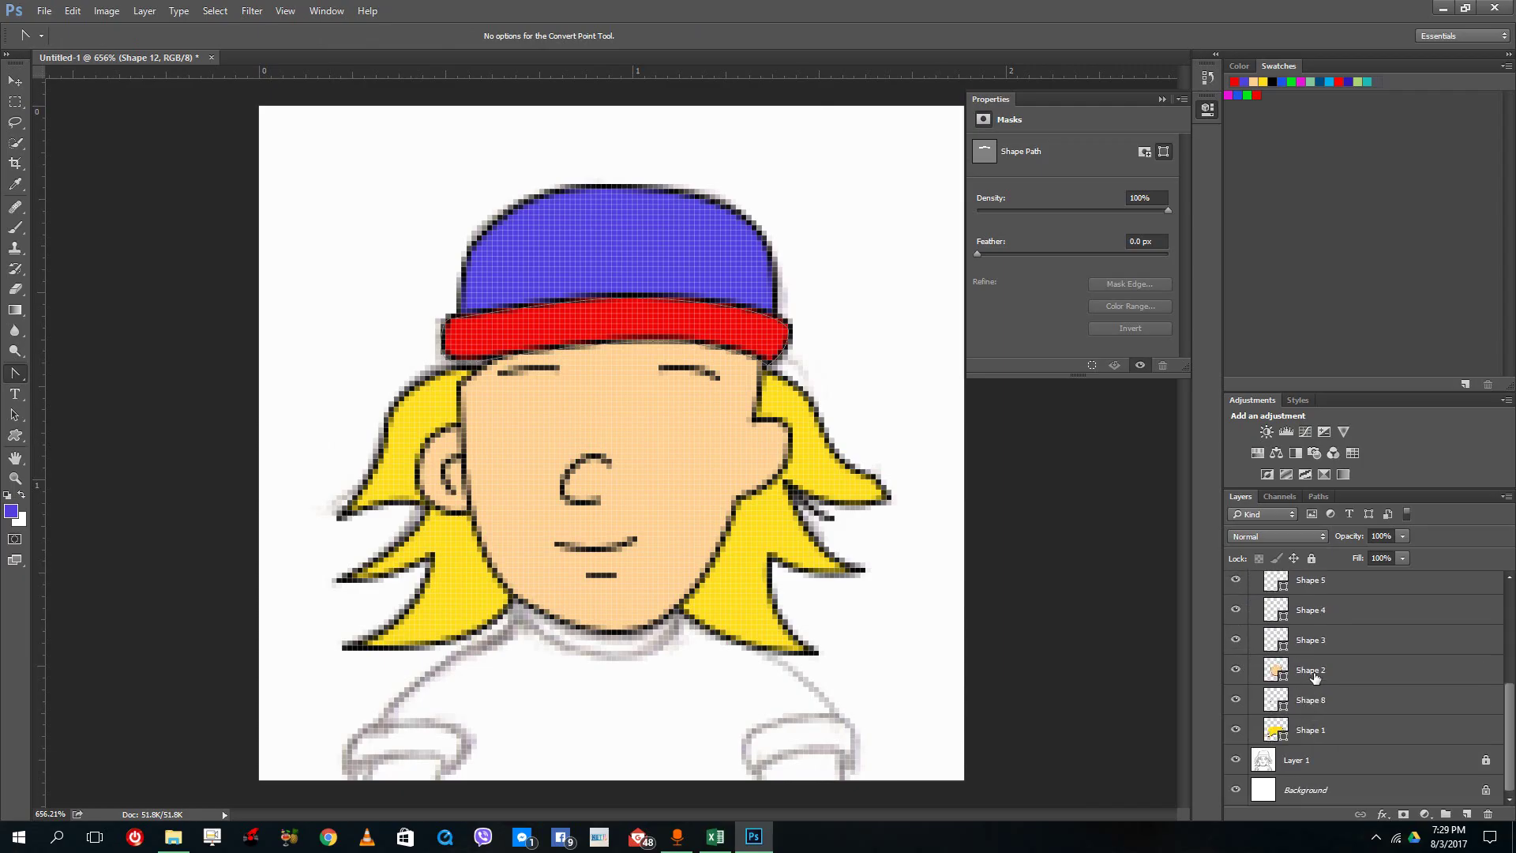
left_click(1314, 673)
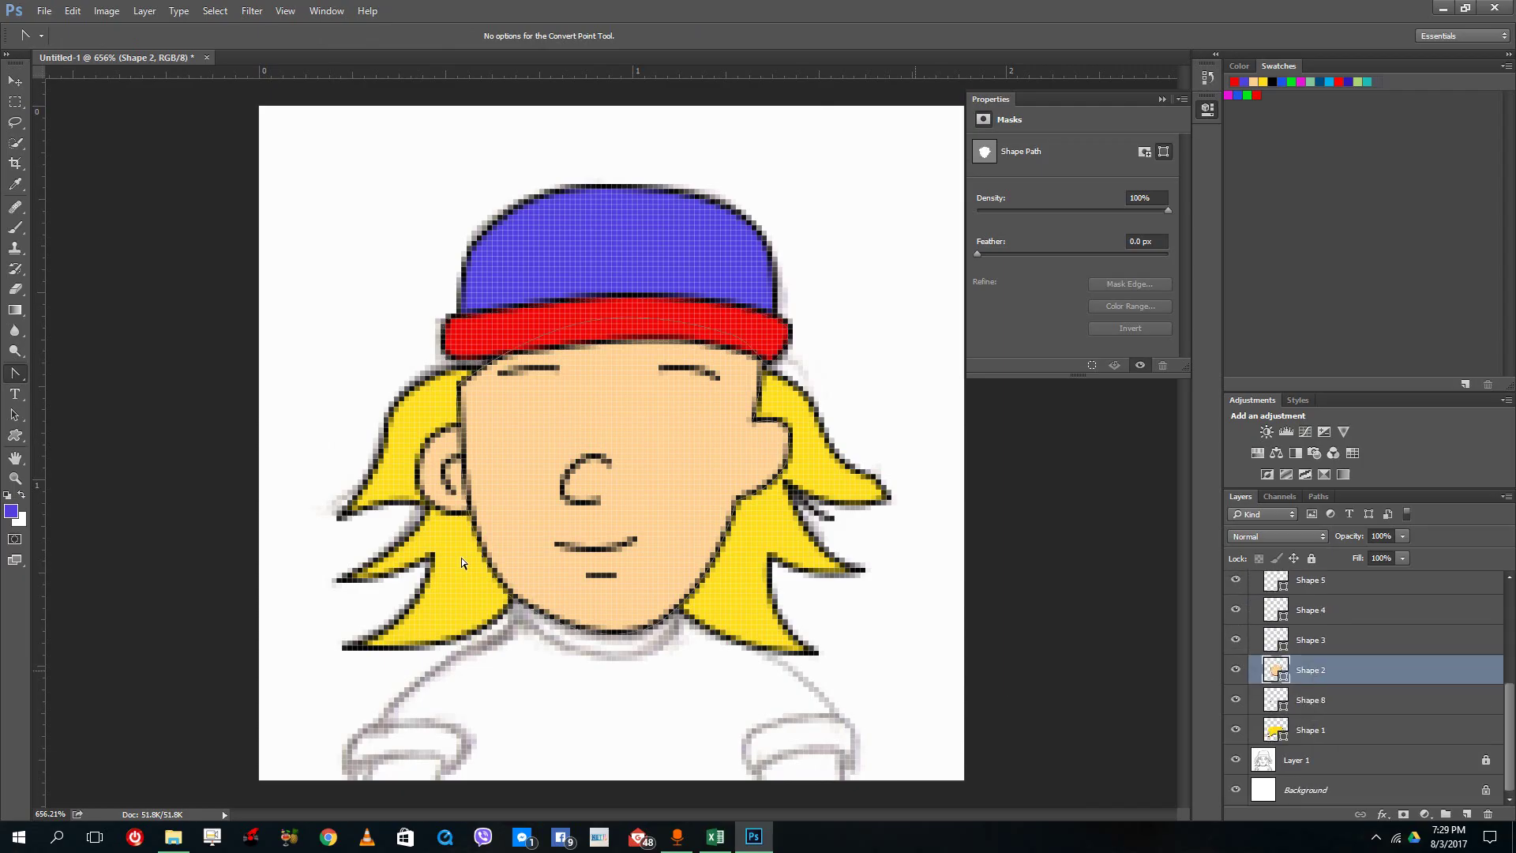
left_click(457, 385)
left_click_drag(459, 386, 458, 361)
left_click(1309, 582)
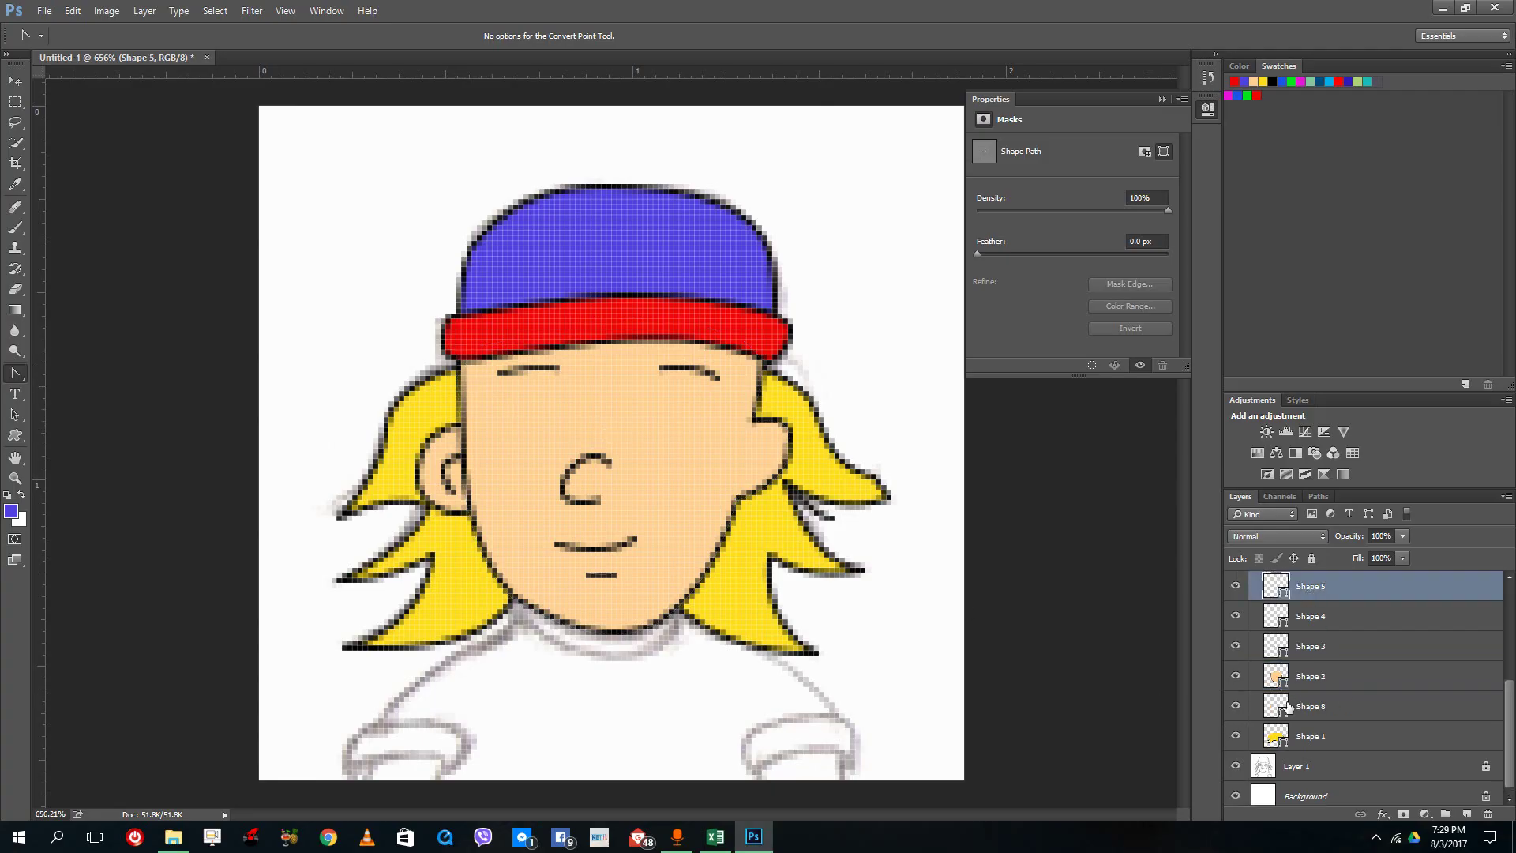
Step: Move Shape 12 and Shape 11 into the Trace group above Shape 10 and collapse the group
scroll(1257, 733, "up", 5)
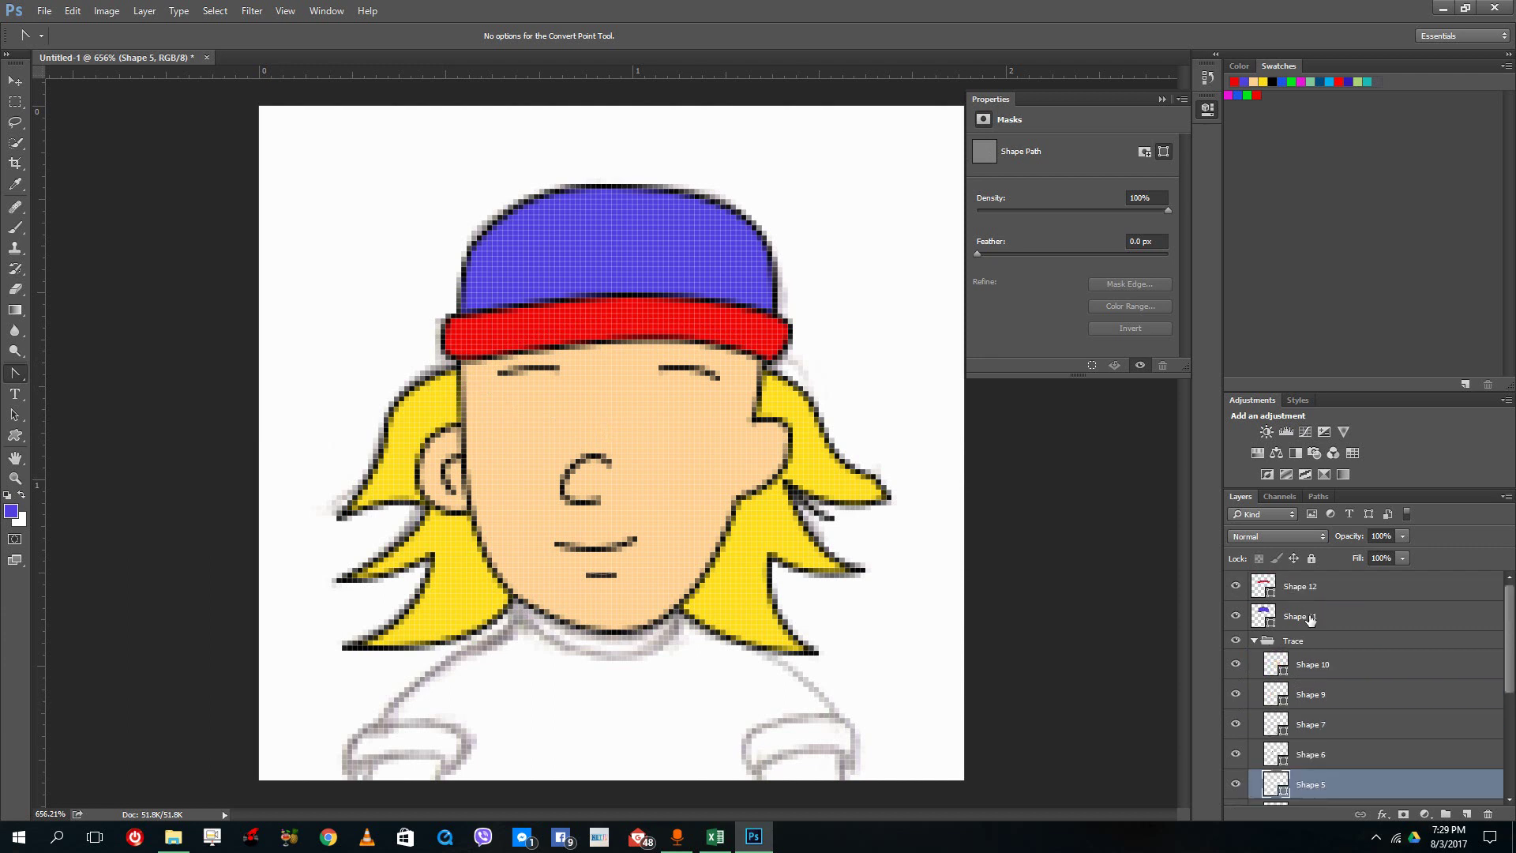
left_click(1304, 615)
left_click(1306, 588, "shift")
left_click_drag(1305, 589, 1308, 662)
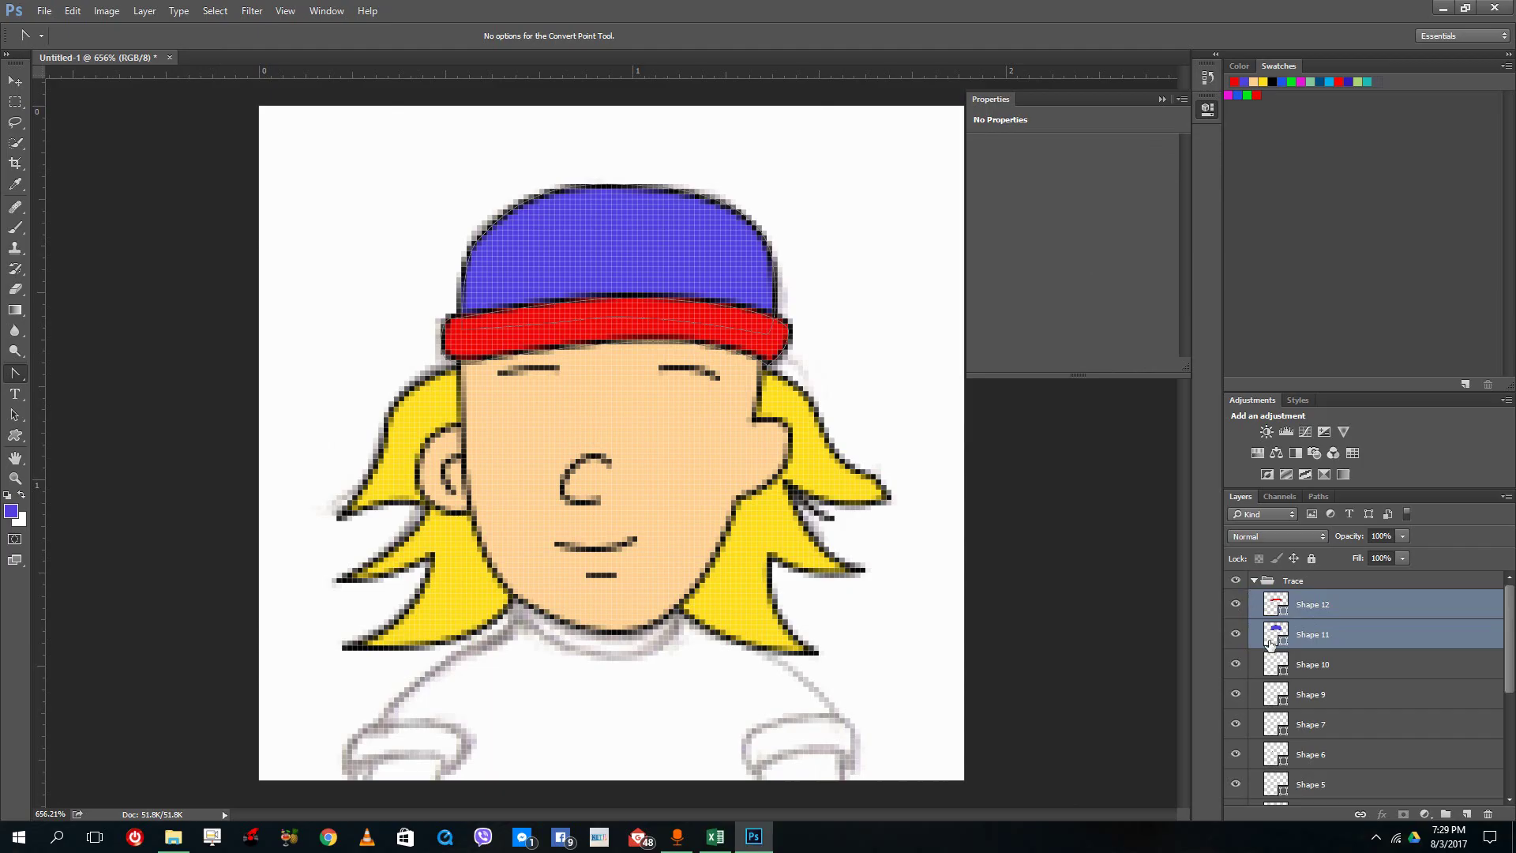
left_click(1264, 584)
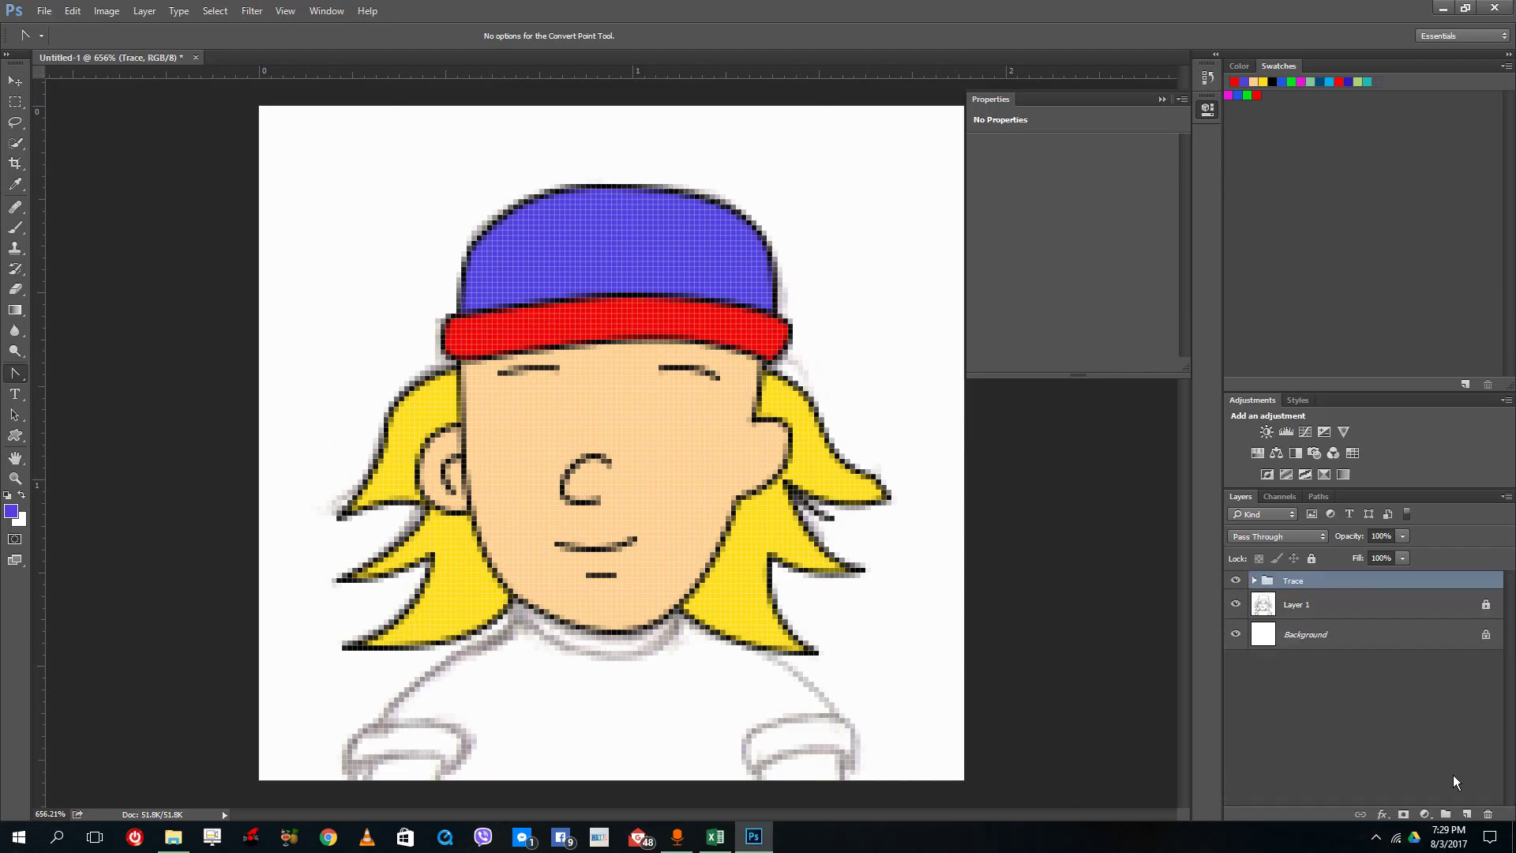
Step: Hide the Trace group and trace the outline of the eye on the left with the Pen tool as a closed shape on a new layer
left_click(1466, 814)
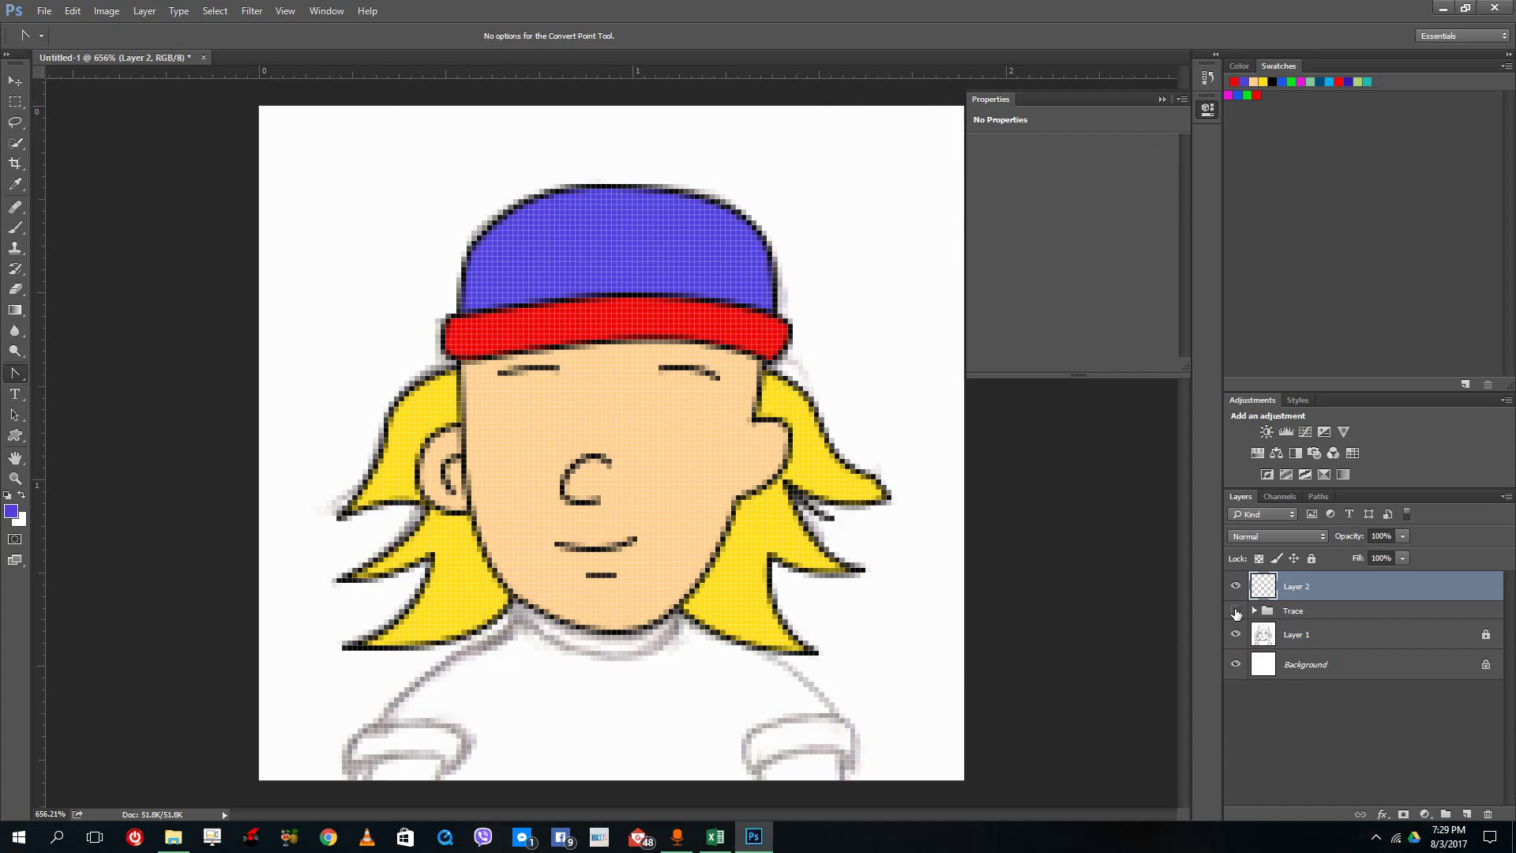
left_click(1235, 611)
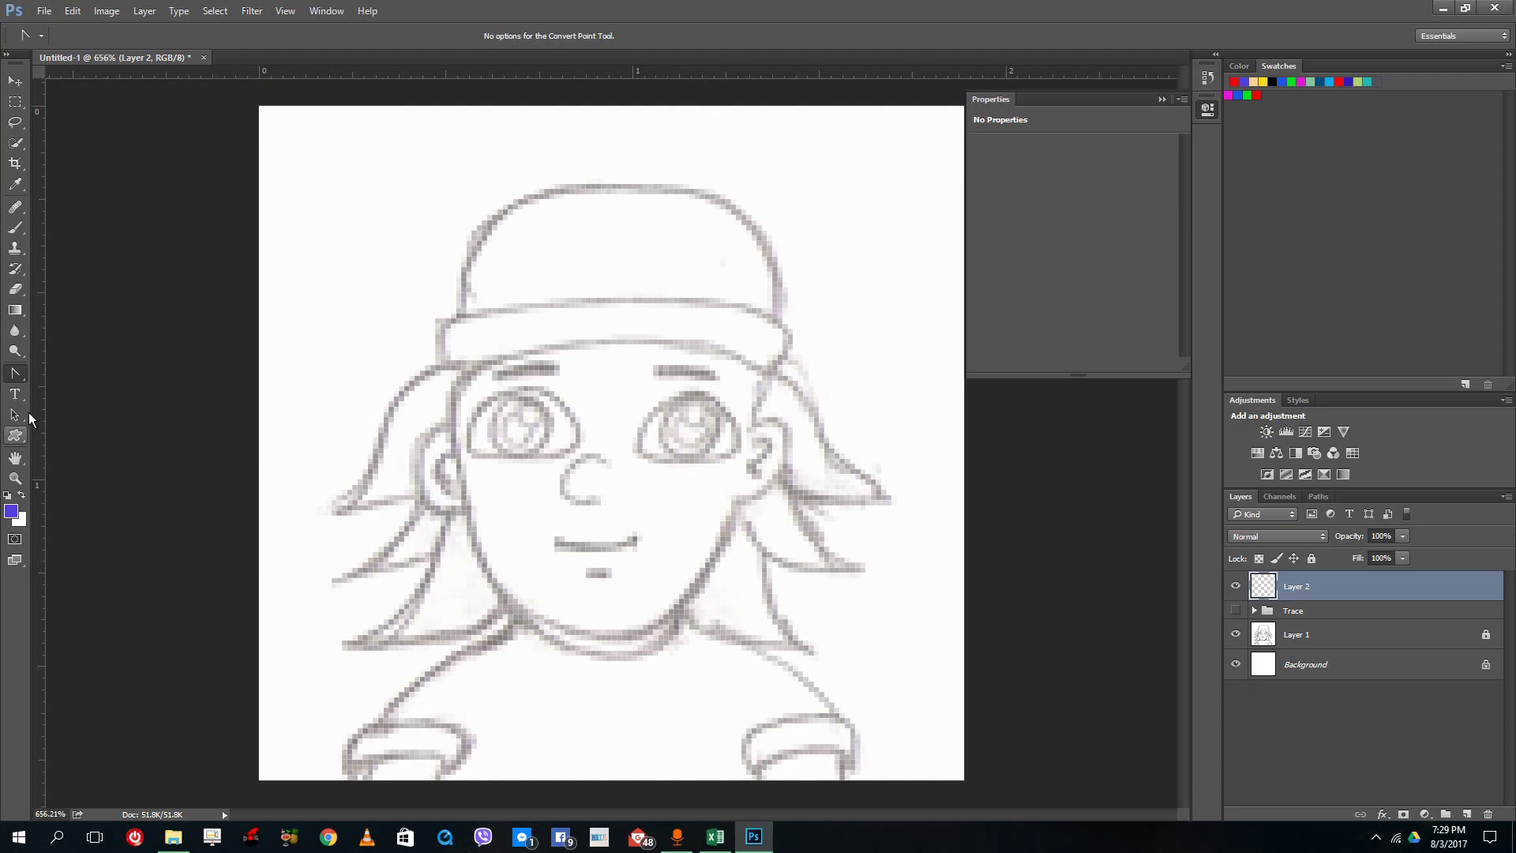
right_click(15, 373)
left_click(64, 373)
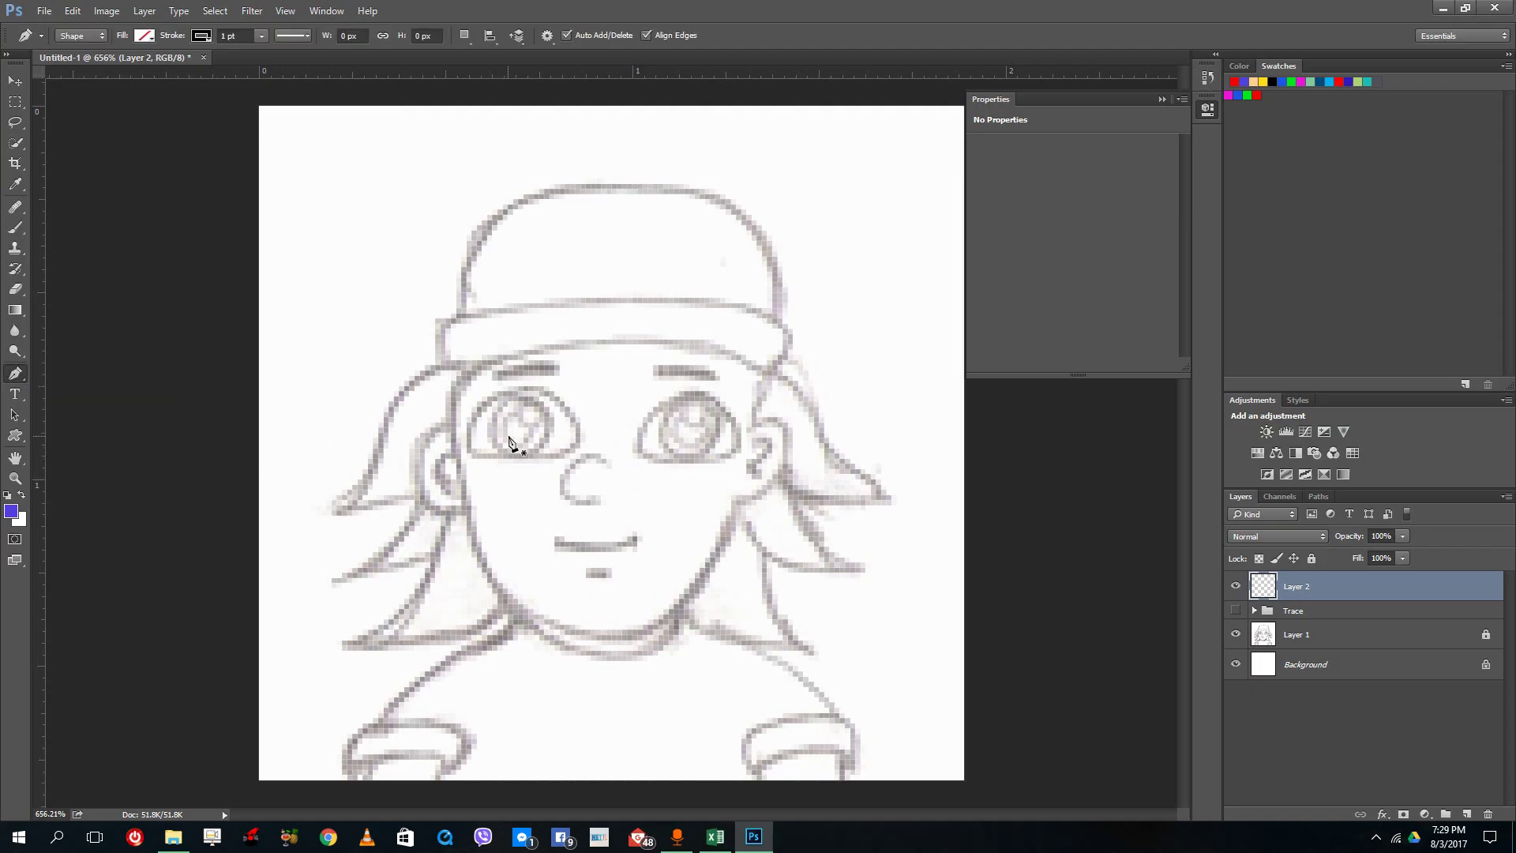
left_click(467, 443)
left_click_drag(497, 396, 549, 461)
left_click(482, 456)
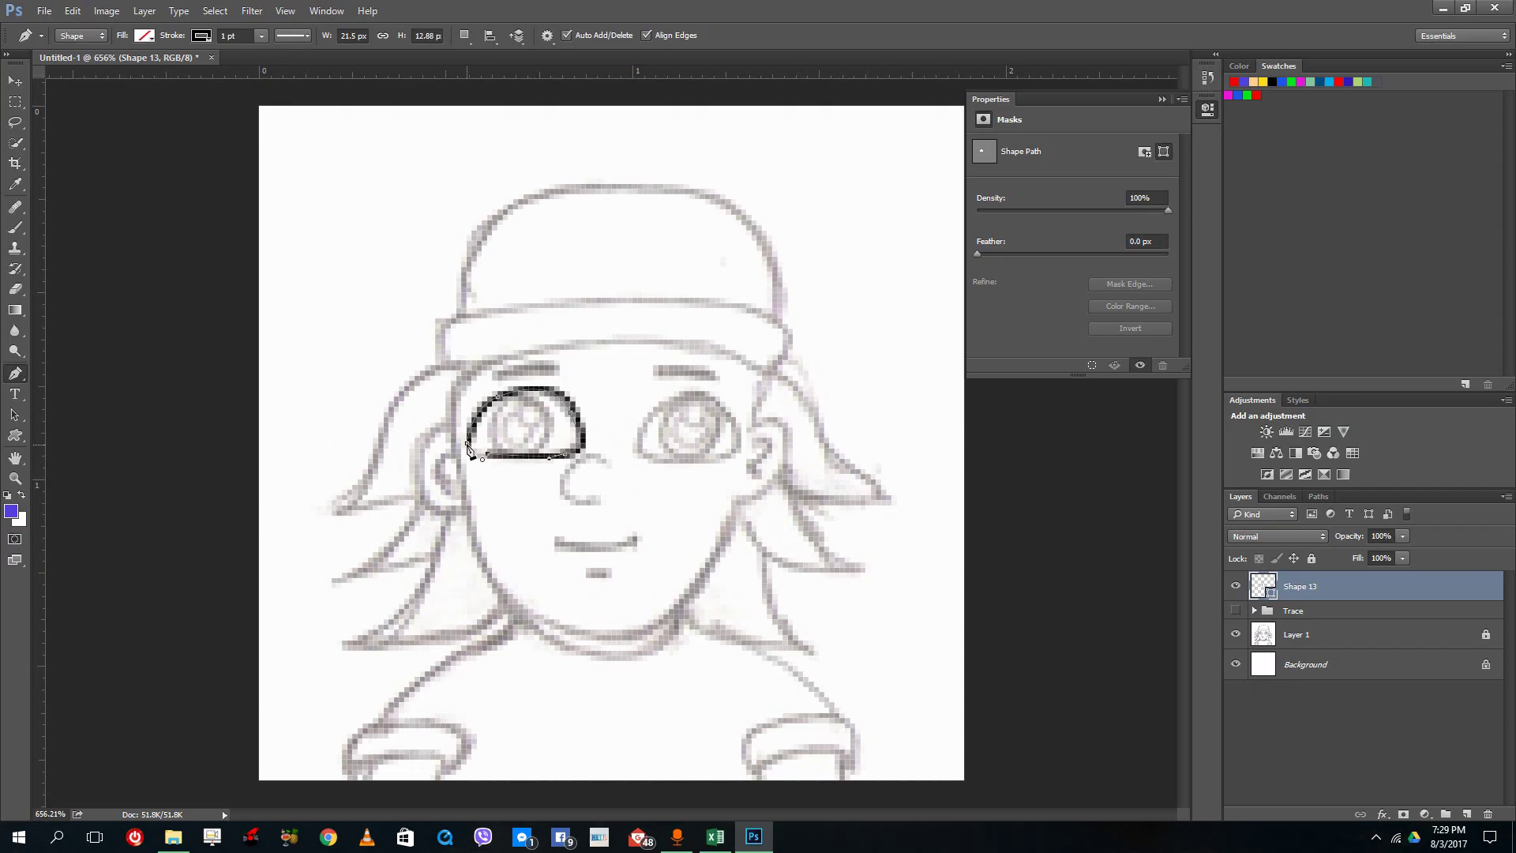
left_click(468, 448)
Step: Add a new layer and draw an elliptical path about 12 px wide and high around the iris of the traced eye
left_click(1465, 813)
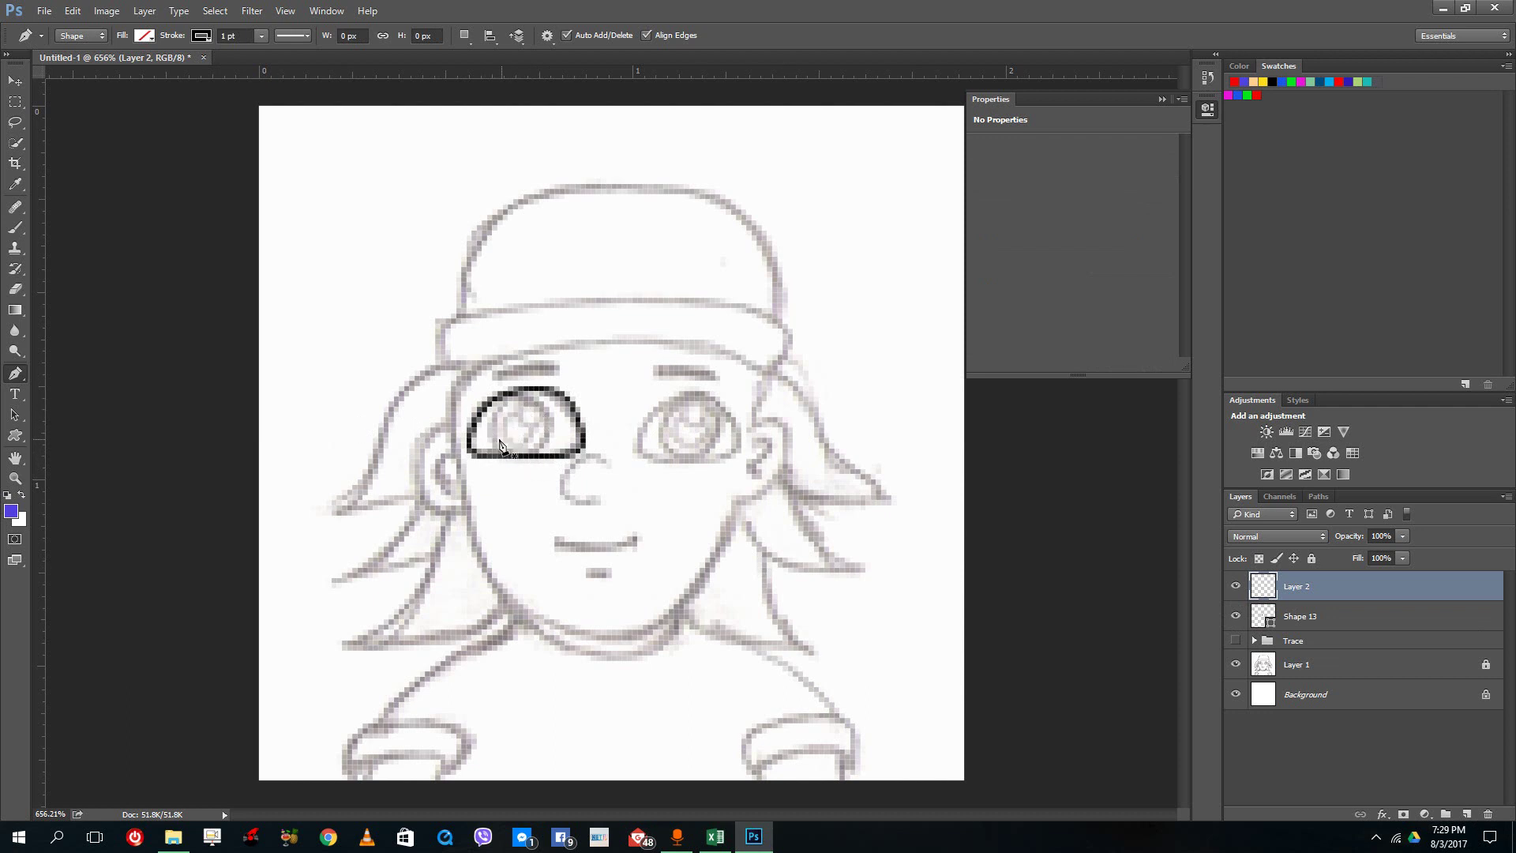
left_click(15, 435)
left_click(91, 464)
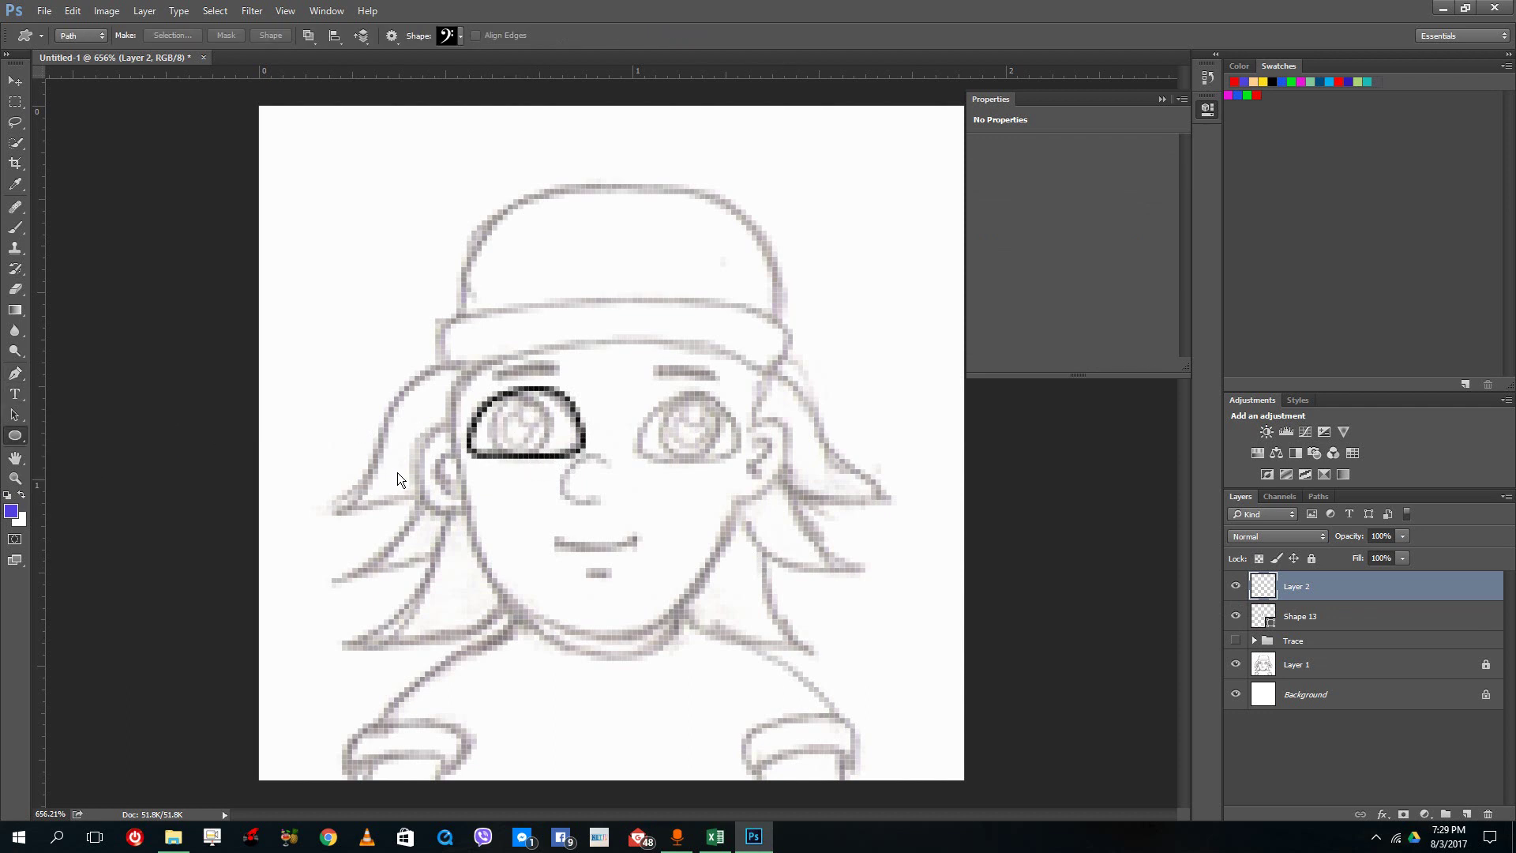
left_click_drag(487, 462, 563, 398)
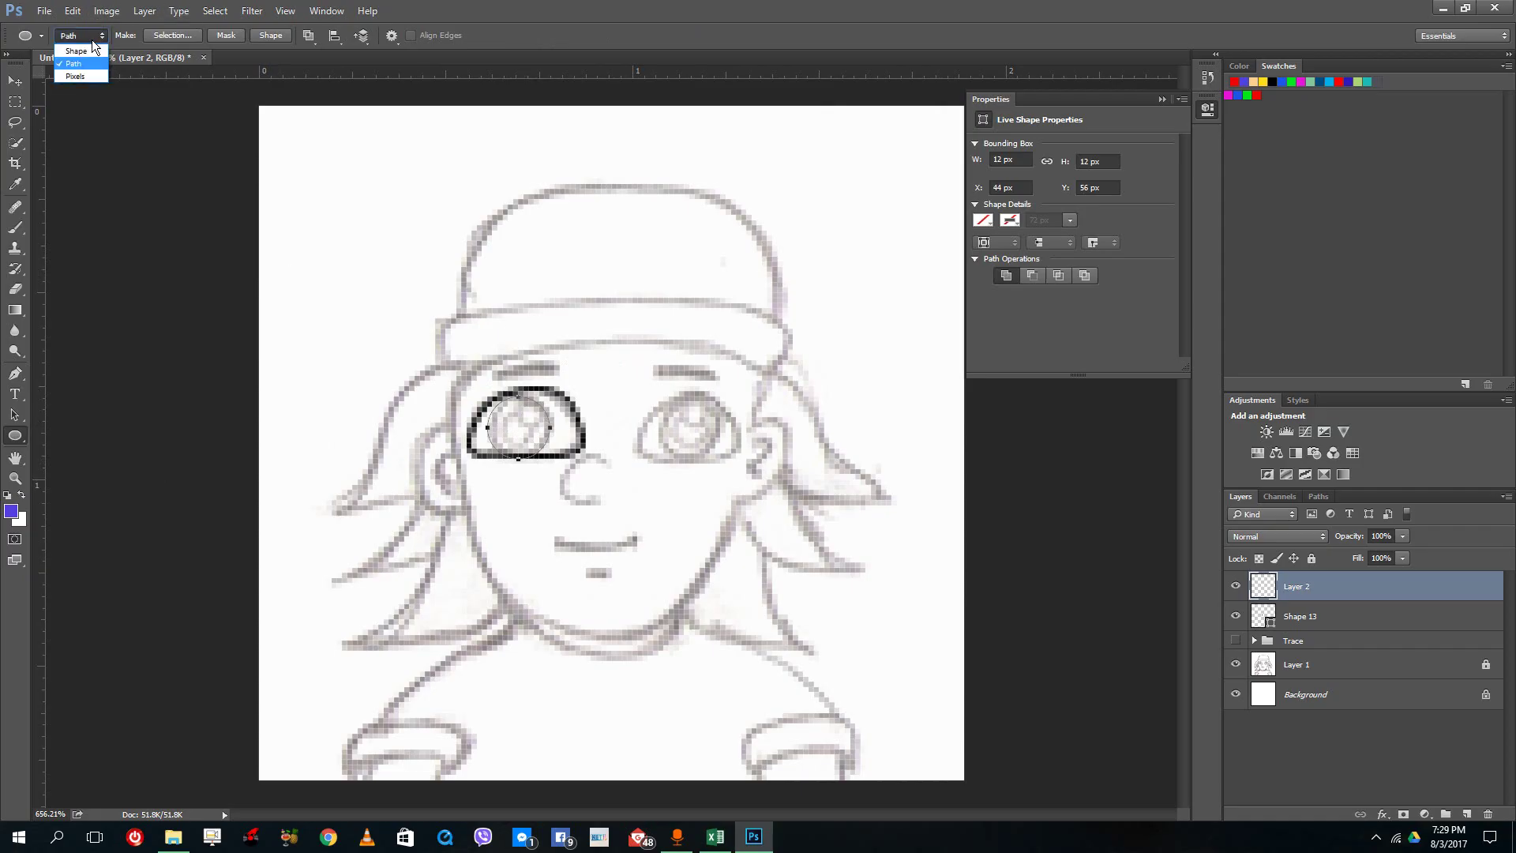
left_click(91, 44)
right_click(490, 419)
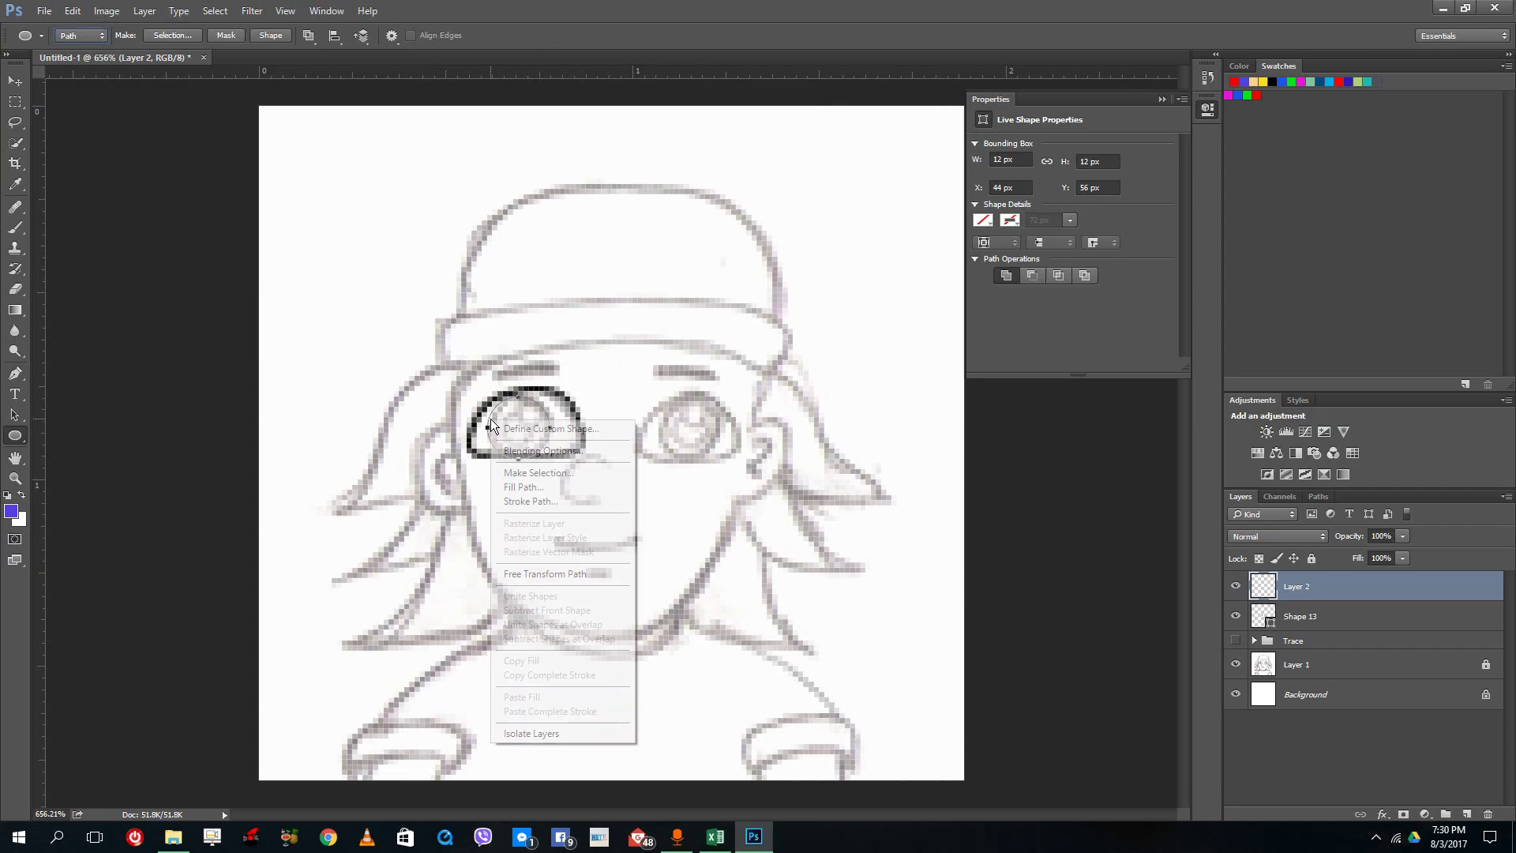
left_click(539, 501)
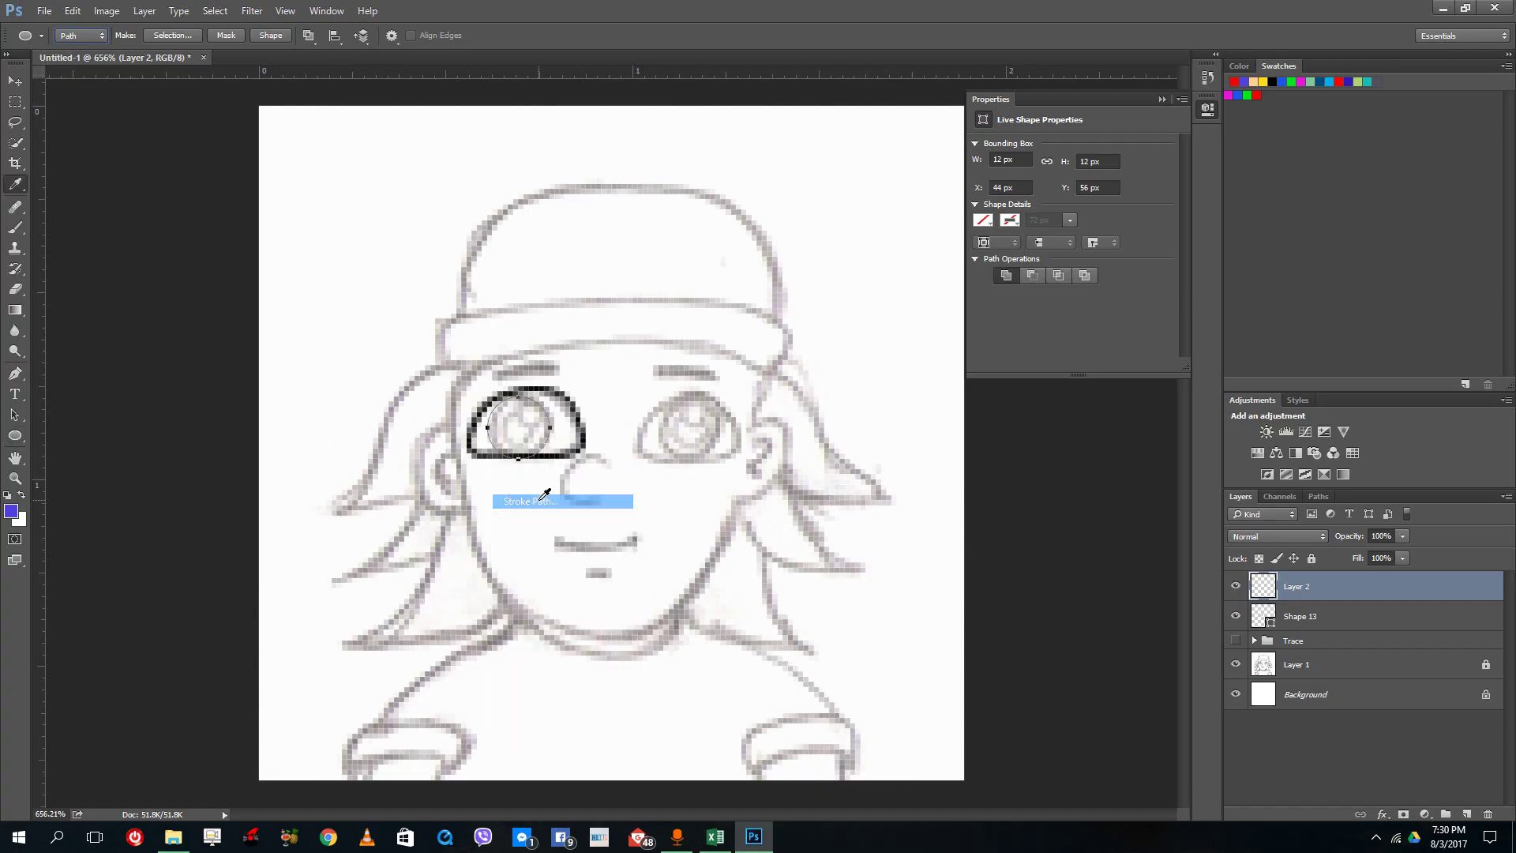
left_click(792, 283)
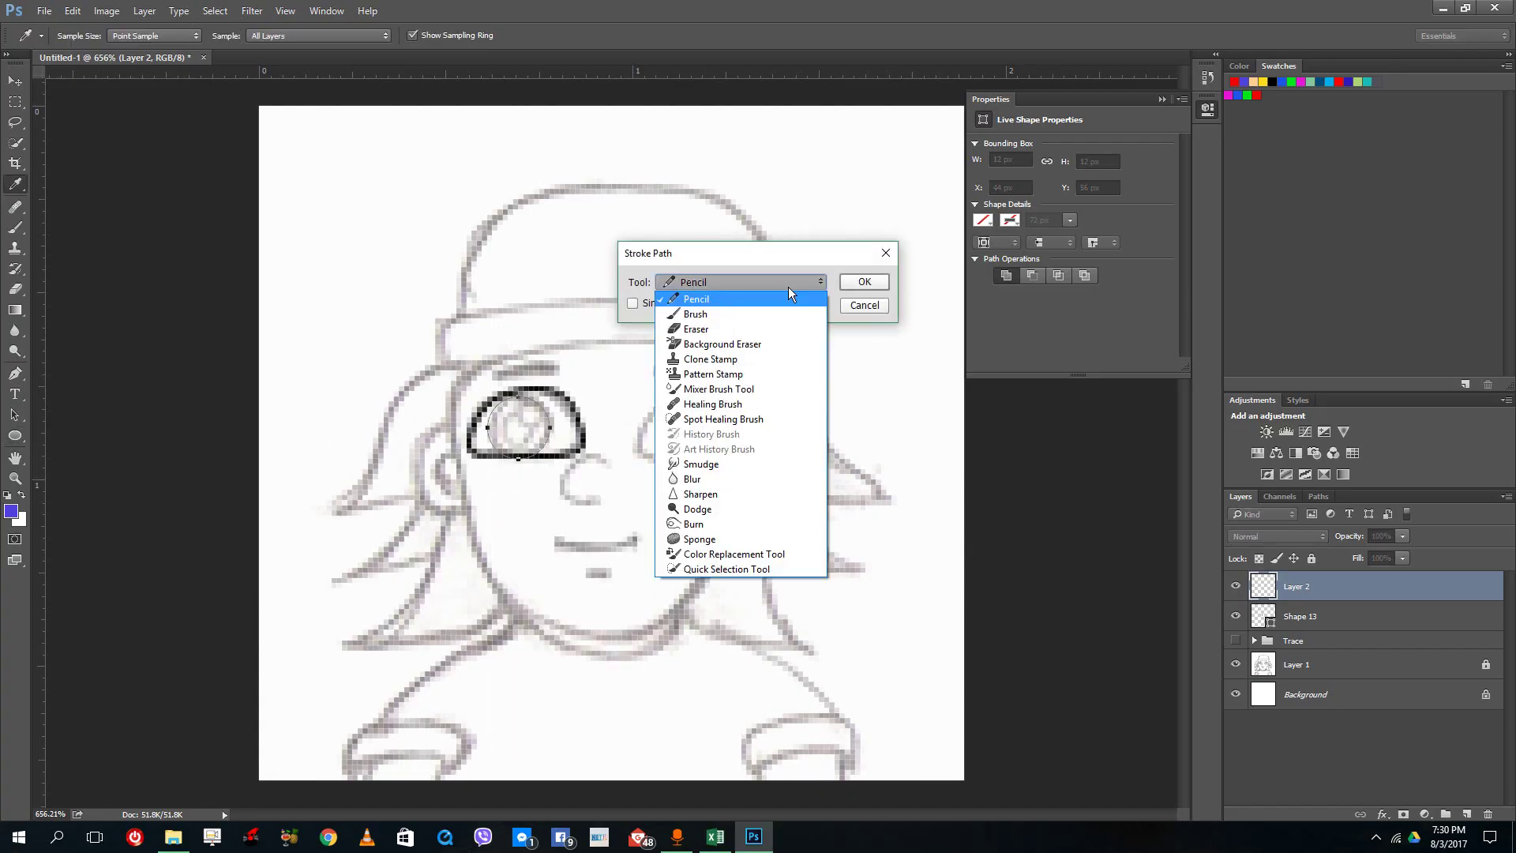
left_click(788, 286)
left_click(868, 308)
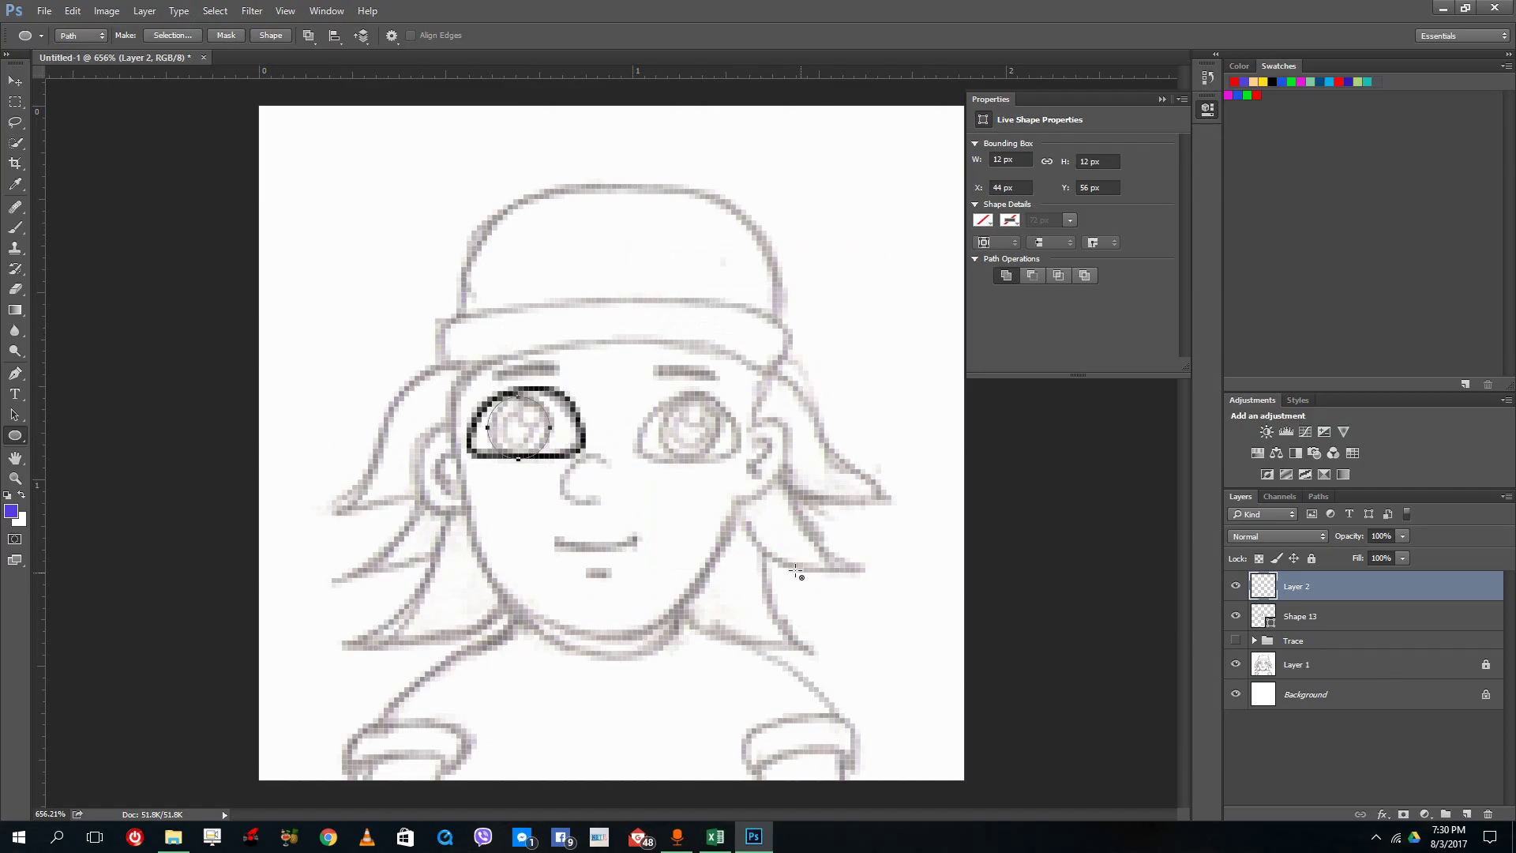
Step: Switch the Ellipse tool to Shape mode and delete the empty Layer 2
left_click(81, 44)
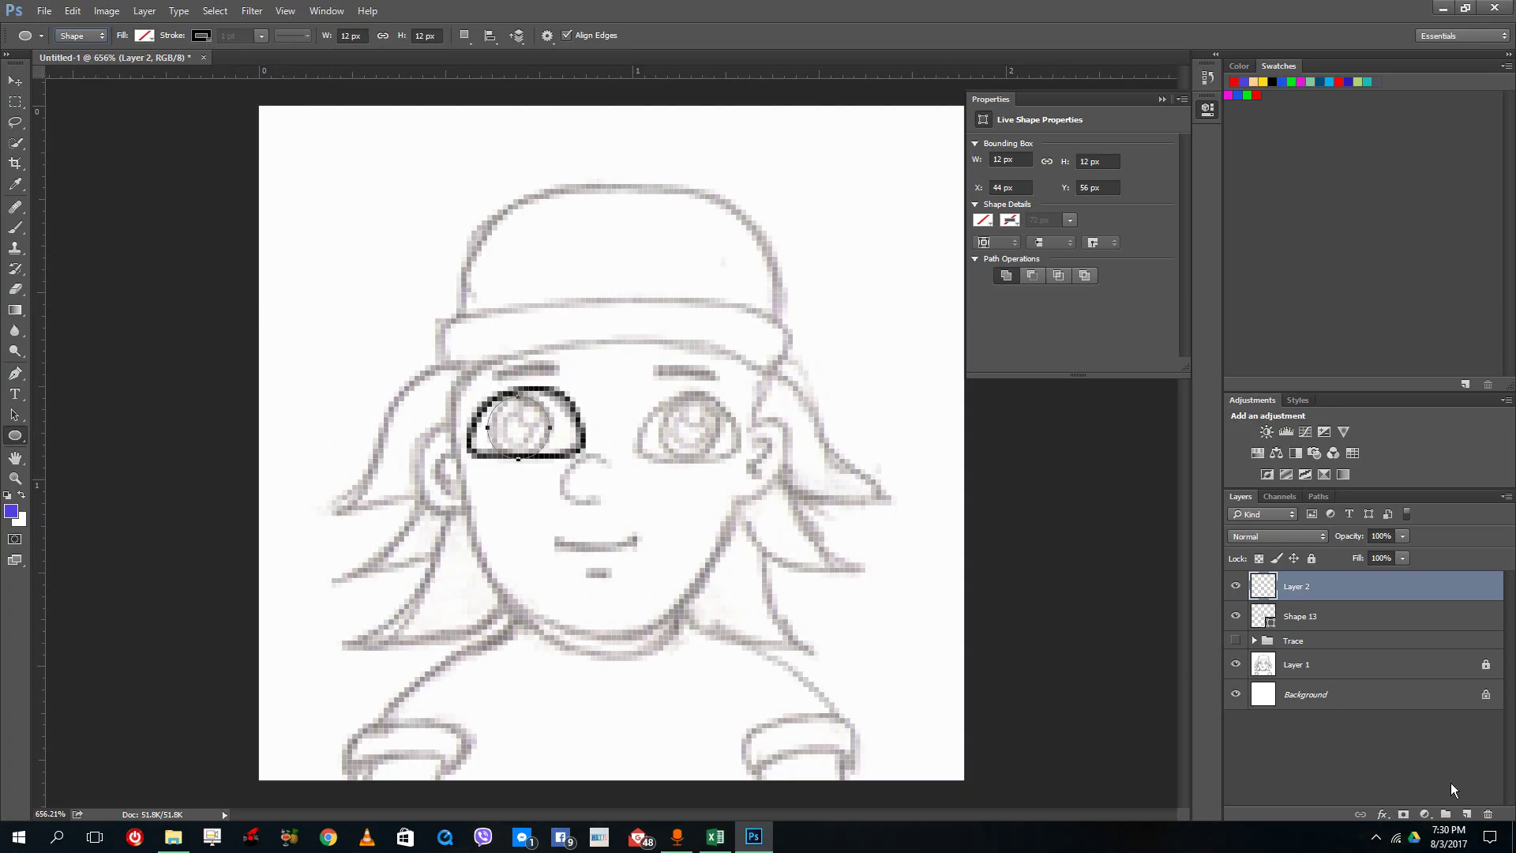
left_click(1485, 812)
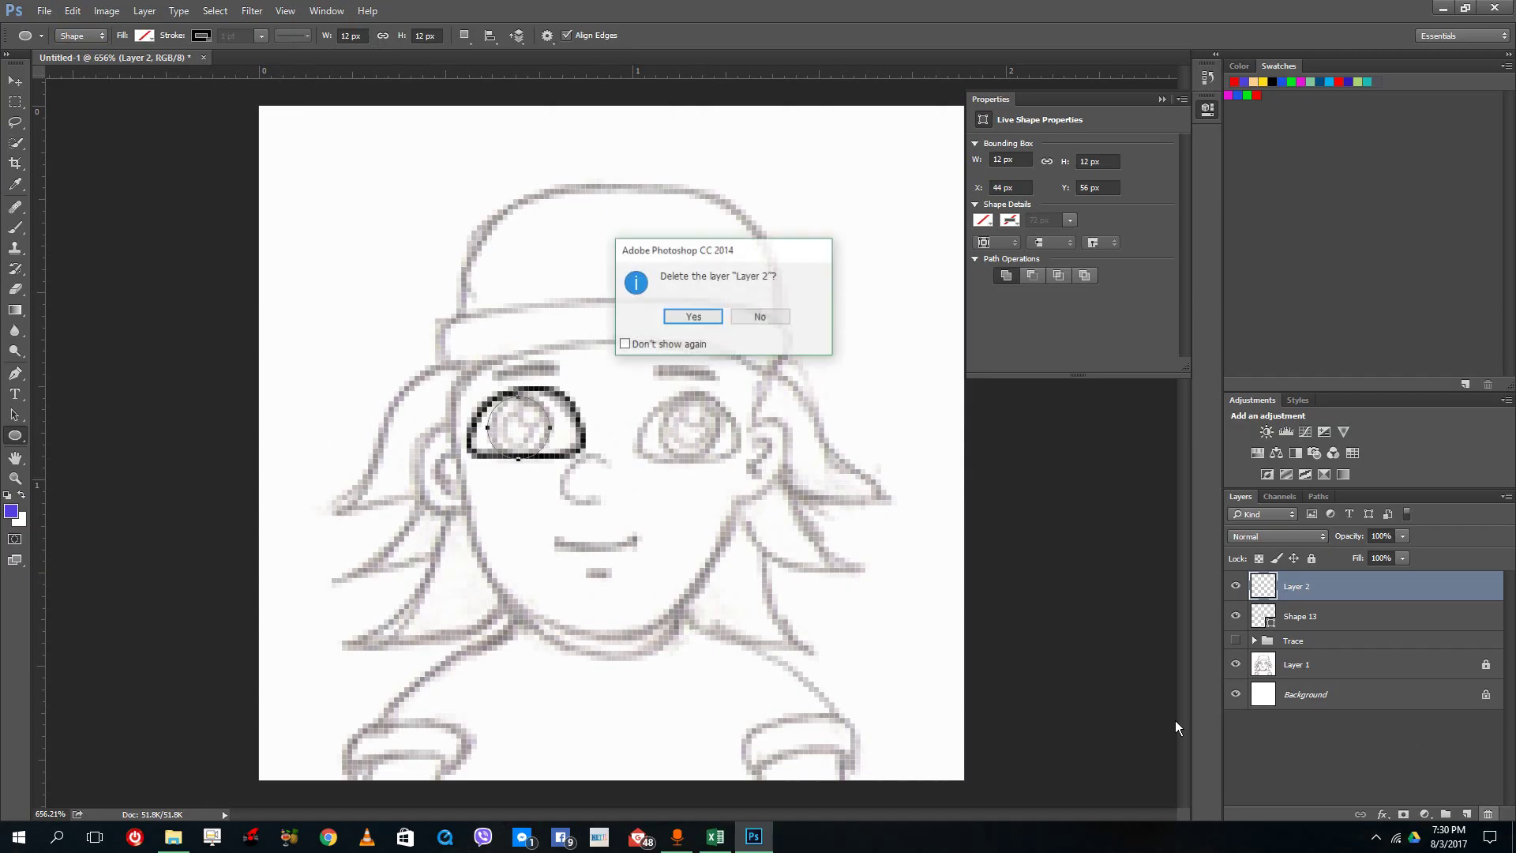
left_click(693, 318)
Step: Try out outlined elliptical shapes beside the nose and inside the traced eye, and undo them
left_click_drag(623, 468, 682, 524)
left_click(680, 458)
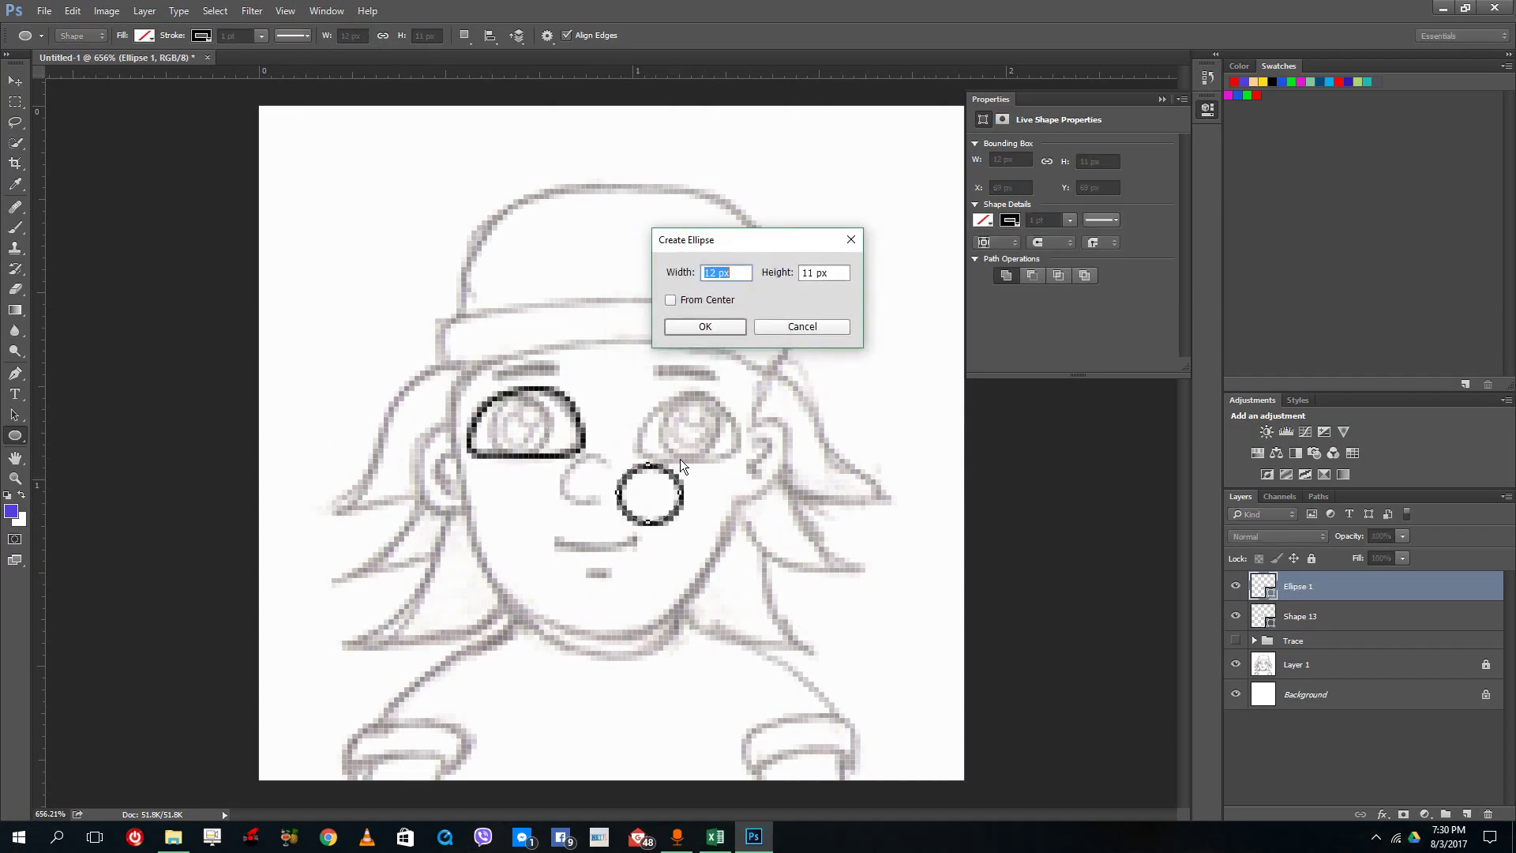
left_click(798, 325)
left_click_drag(488, 424, 514, 443)
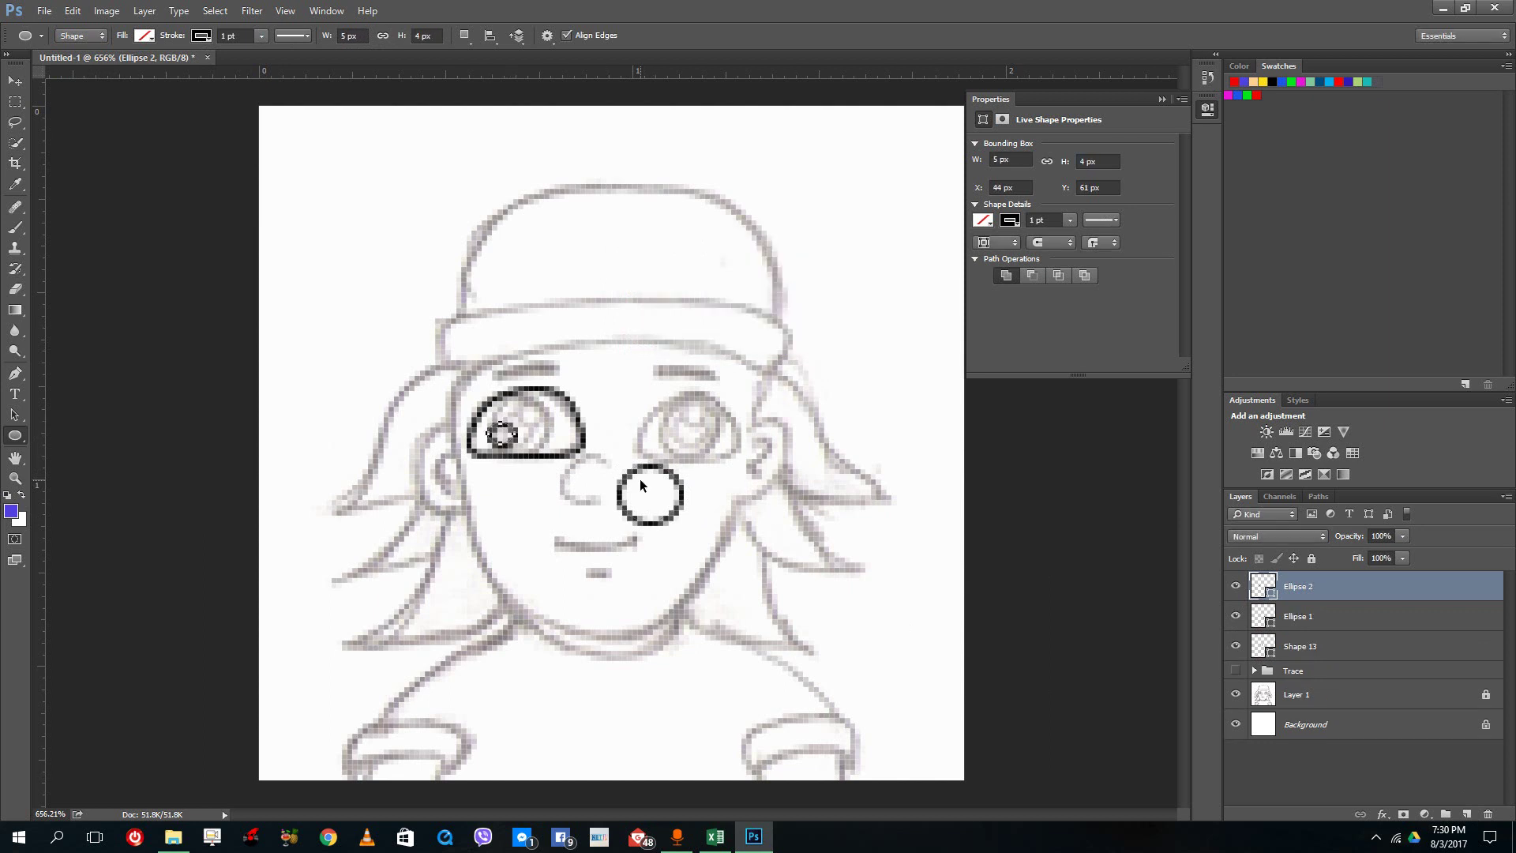
key("ctrl+z")
key("alt+z")
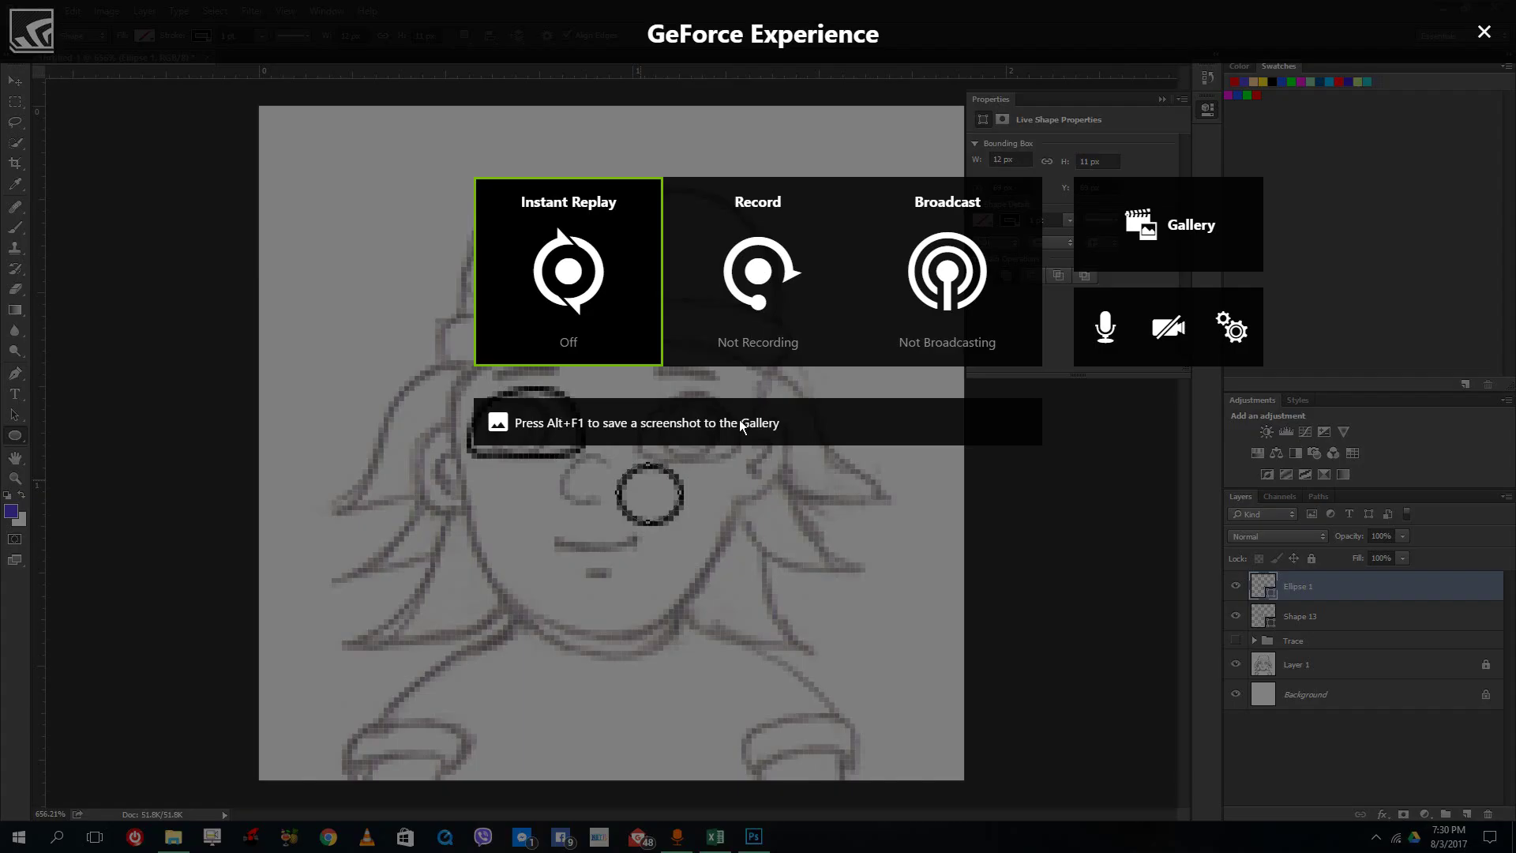
key("alt+z")
key("ctrl+z")
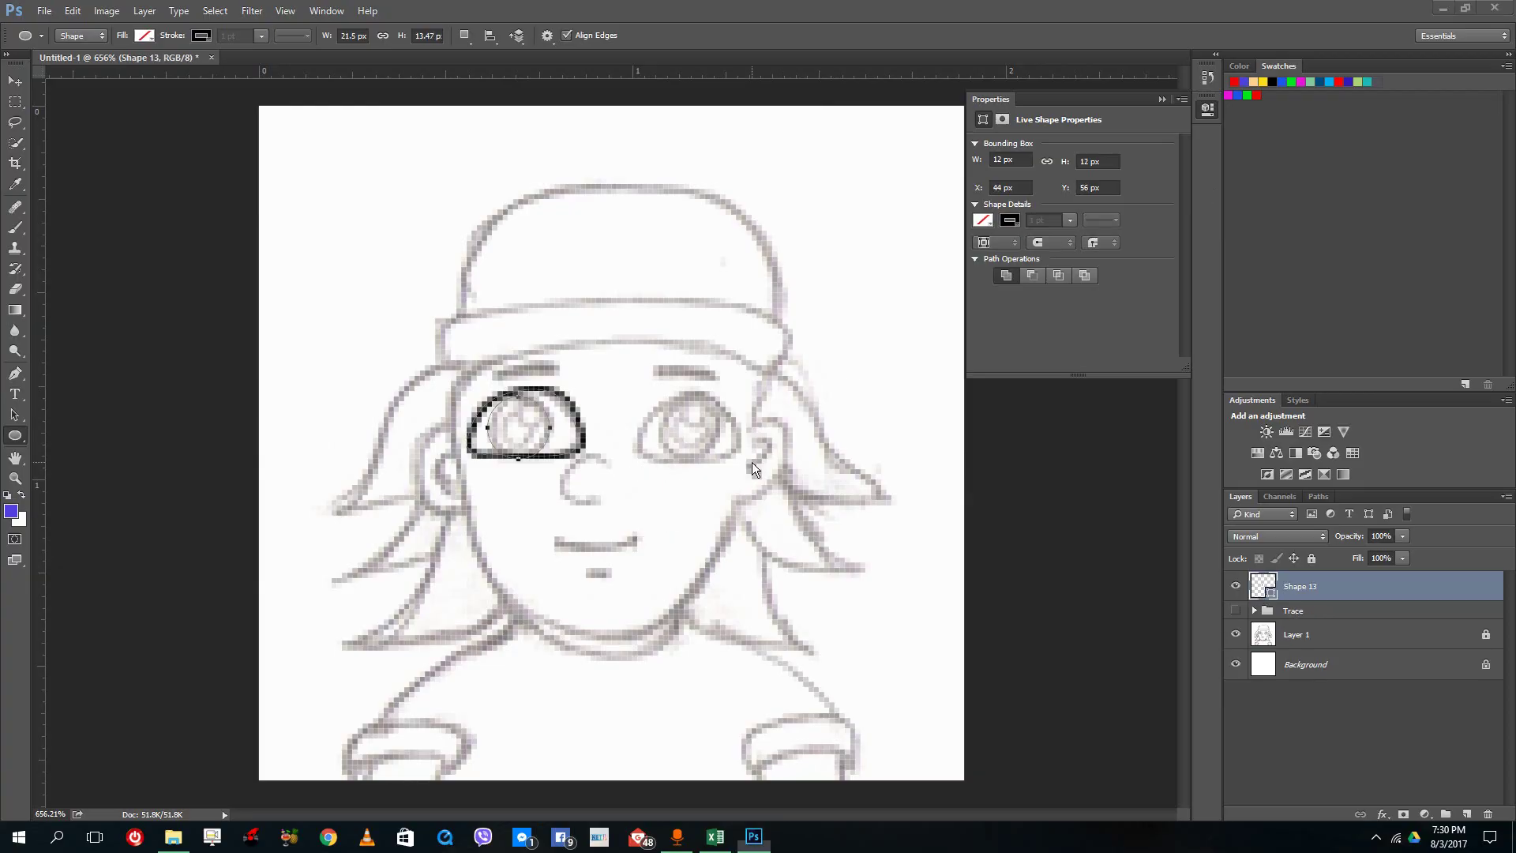
key("alt+z")
key("alt+z")
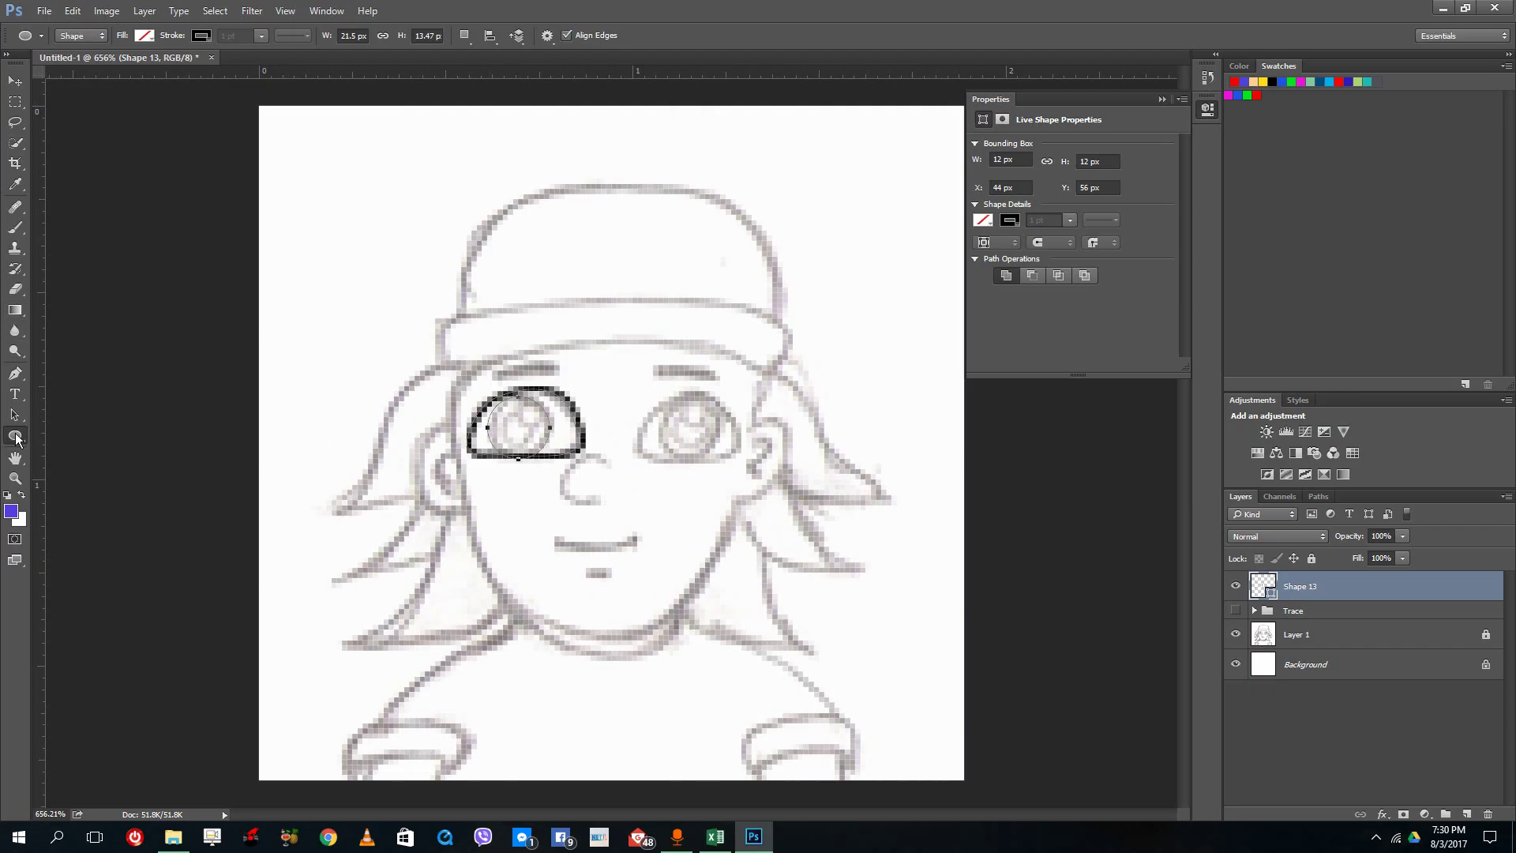
Step: Draw an outlined circle about 12 px across around the iris of the traced eye and move it up slightly inside the eye outline
left_click_drag(490, 462, 562, 395)
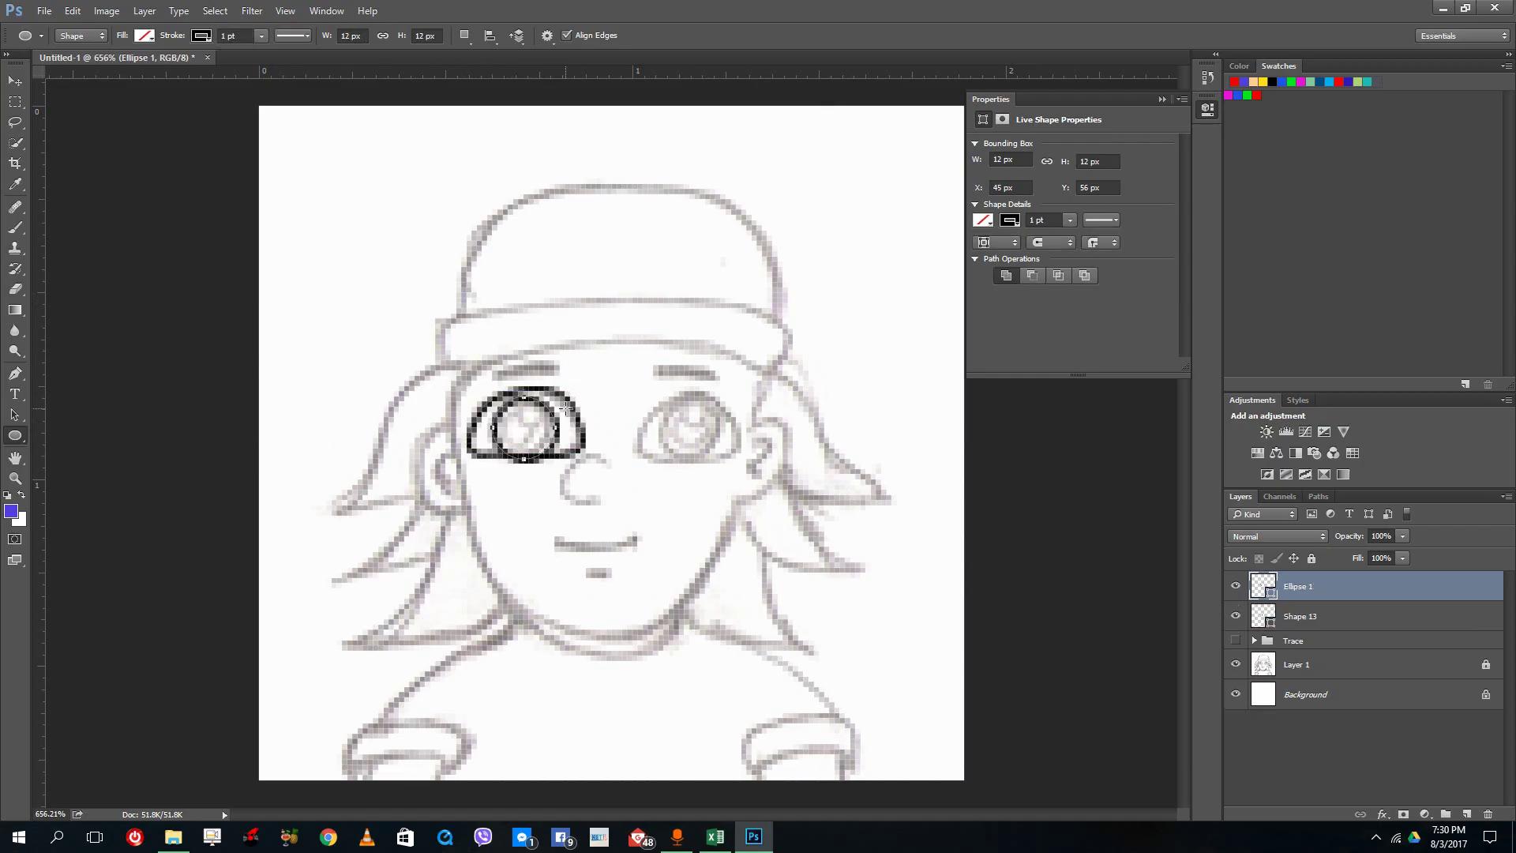
left_click(15, 81)
left_click_drag(555, 421, 551, 417)
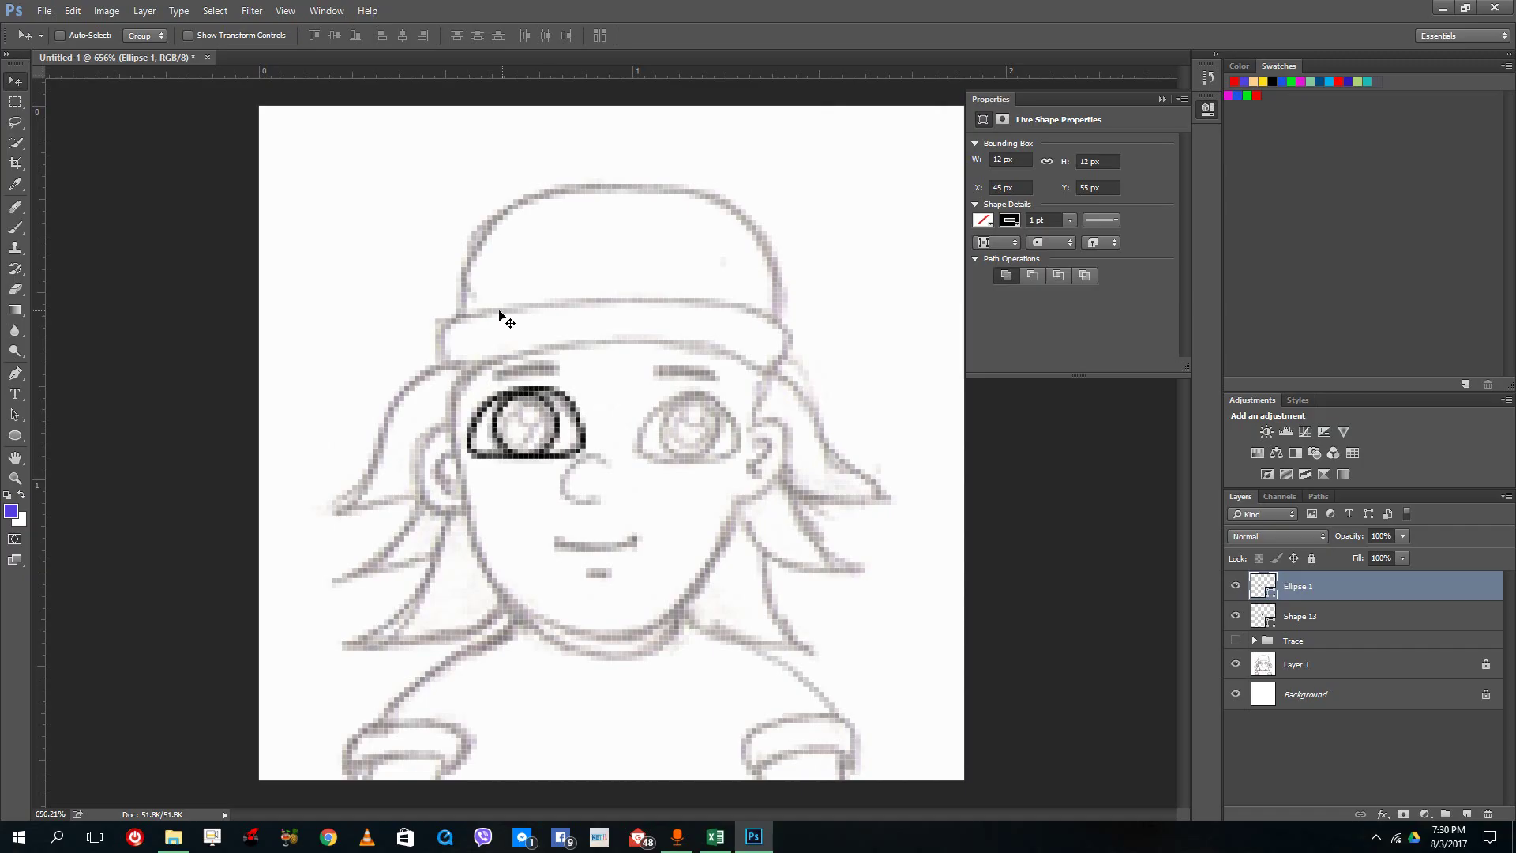
Step: Draw two outlined circles inside the traced iris, one about 8 px across at its lower left and one about 5 px at its upper right
left_click(14, 435)
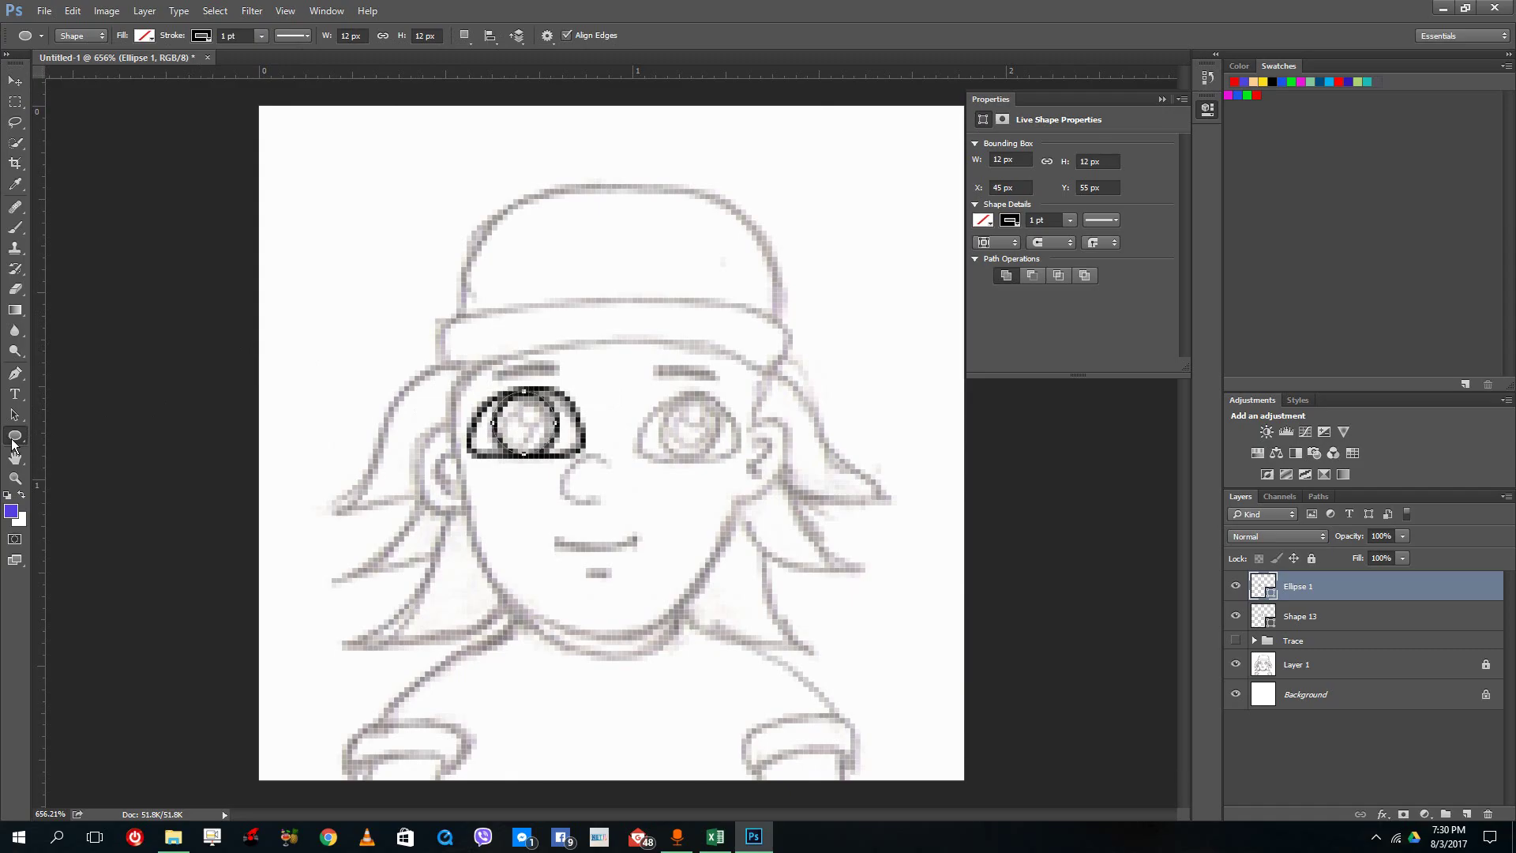
left_click_drag(502, 451, 519, 424)
key("ctrl+z")
mouse_move(499, 439)
left_mouse_down()
mouse_move(553, 407)
mouse_move(527, 433)
left_mouse_up()
left_click(1466, 815)
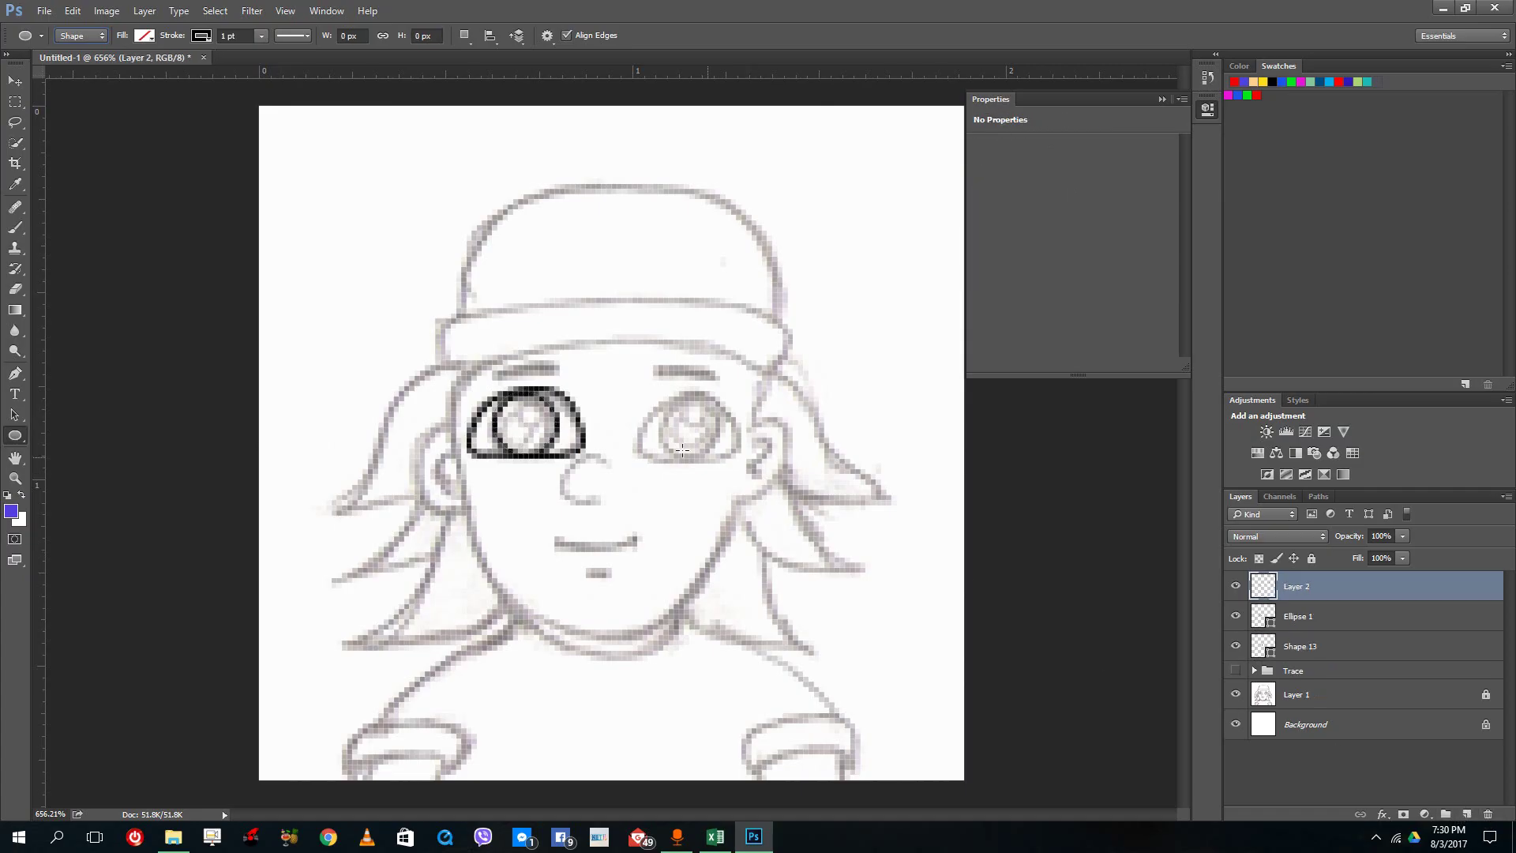
left_click_drag(504, 444, 535, 421)
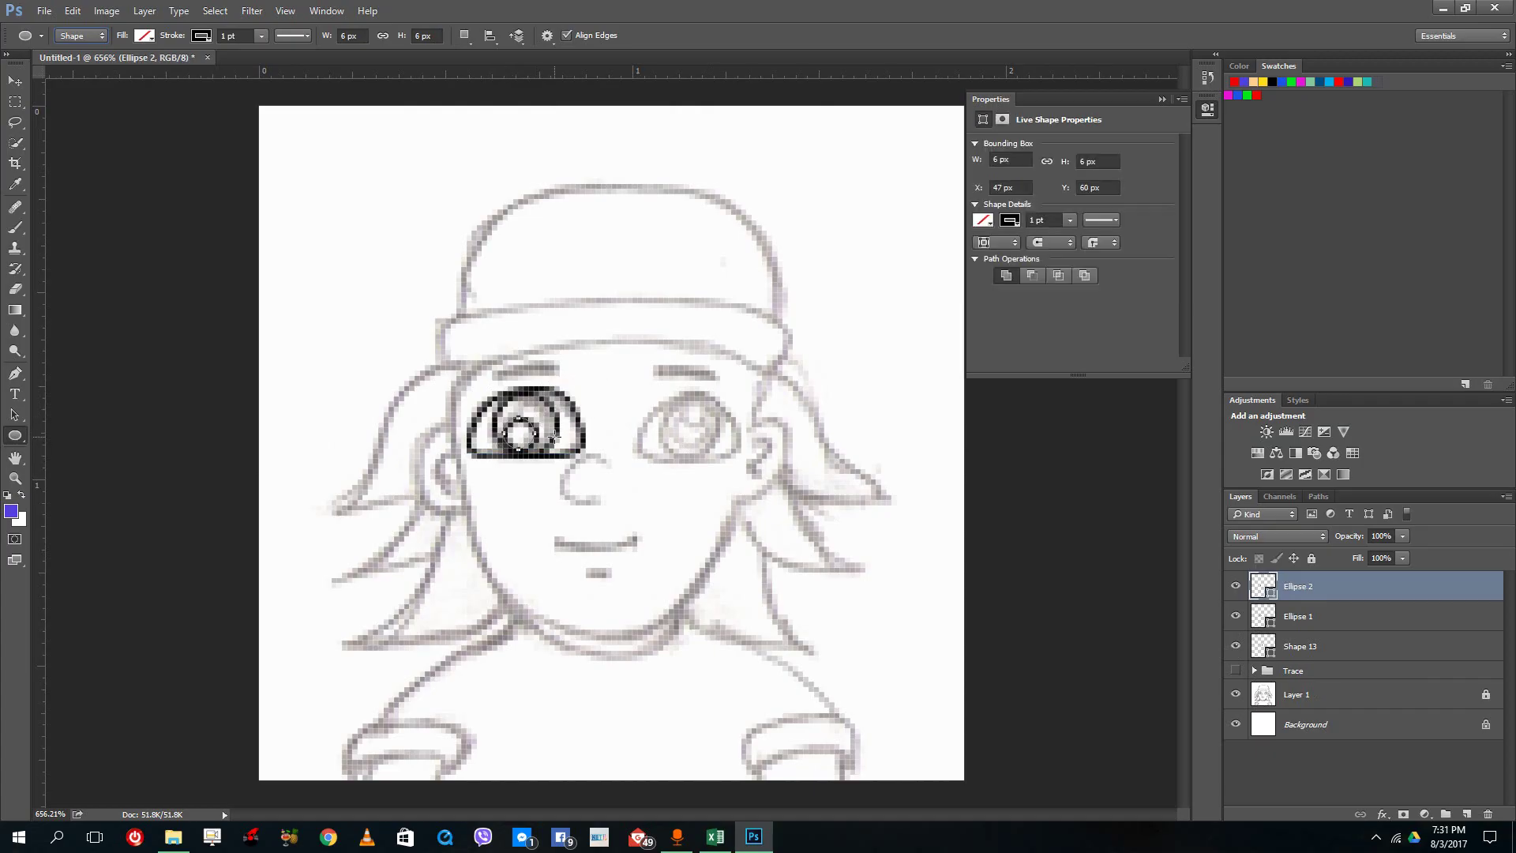
key("ctrl+z")
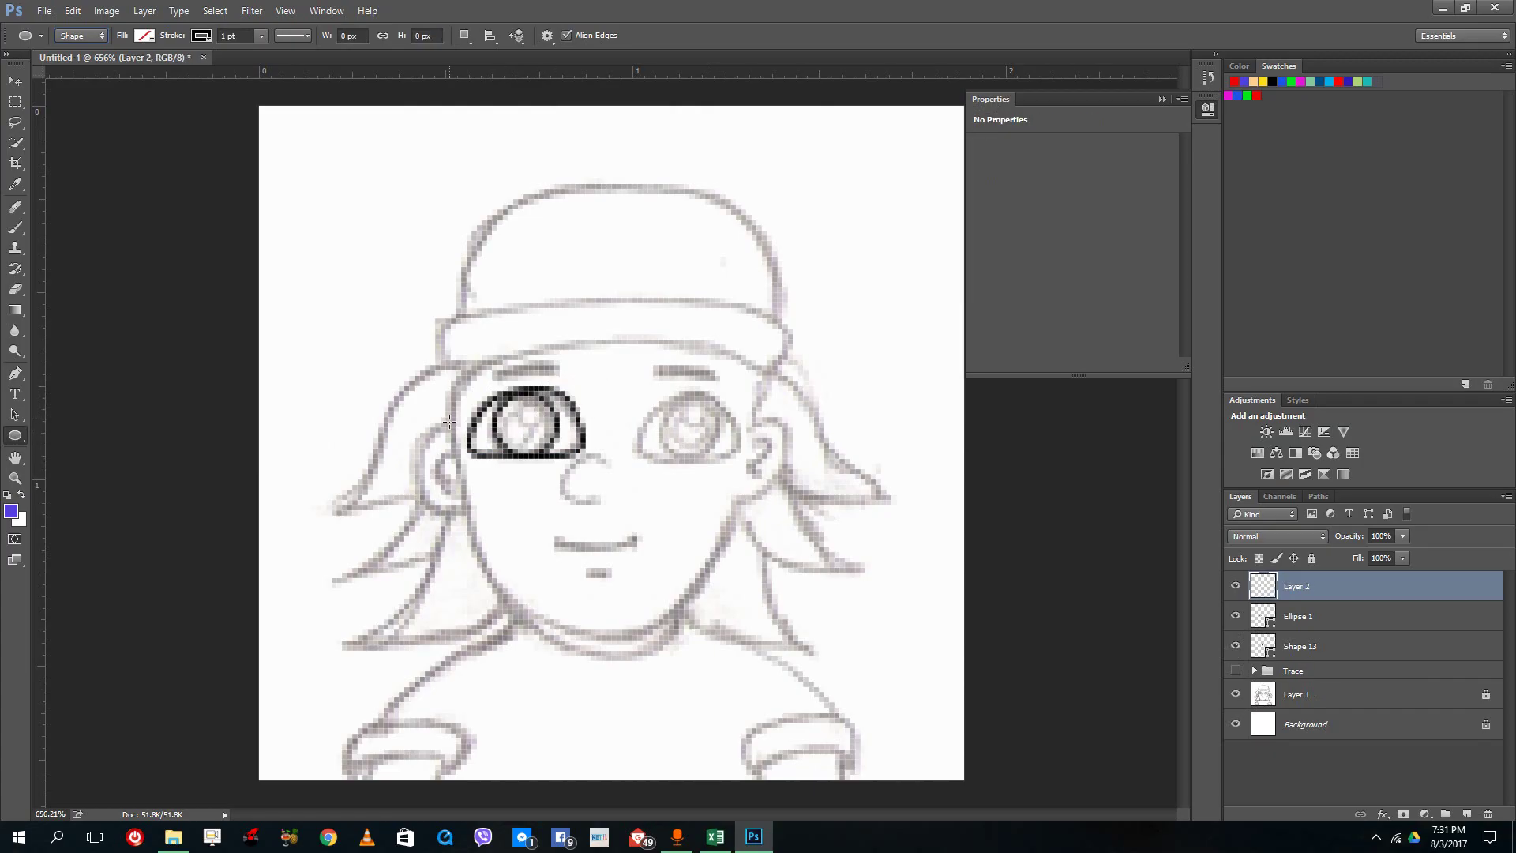
mouse_move(494, 444)
left_mouse_down()
mouse_move(521, 427)
mouse_move(501, 454)
left_mouse_up()
key("ctrl+z")
left_click_drag(493, 452, 556, 412)
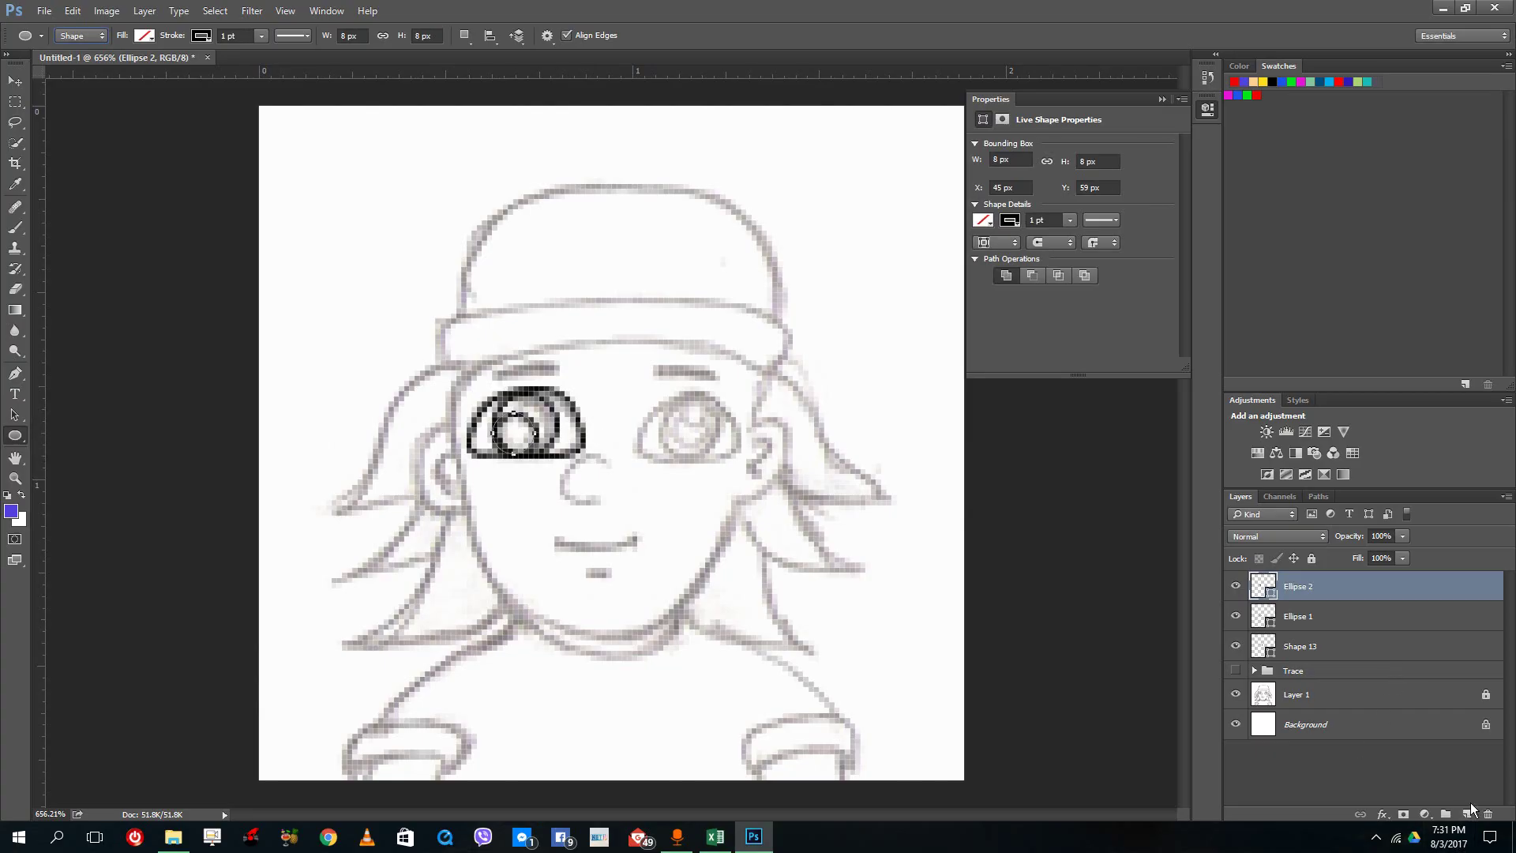
left_click(1467, 812)
left_click_drag(519, 428, 556, 412)
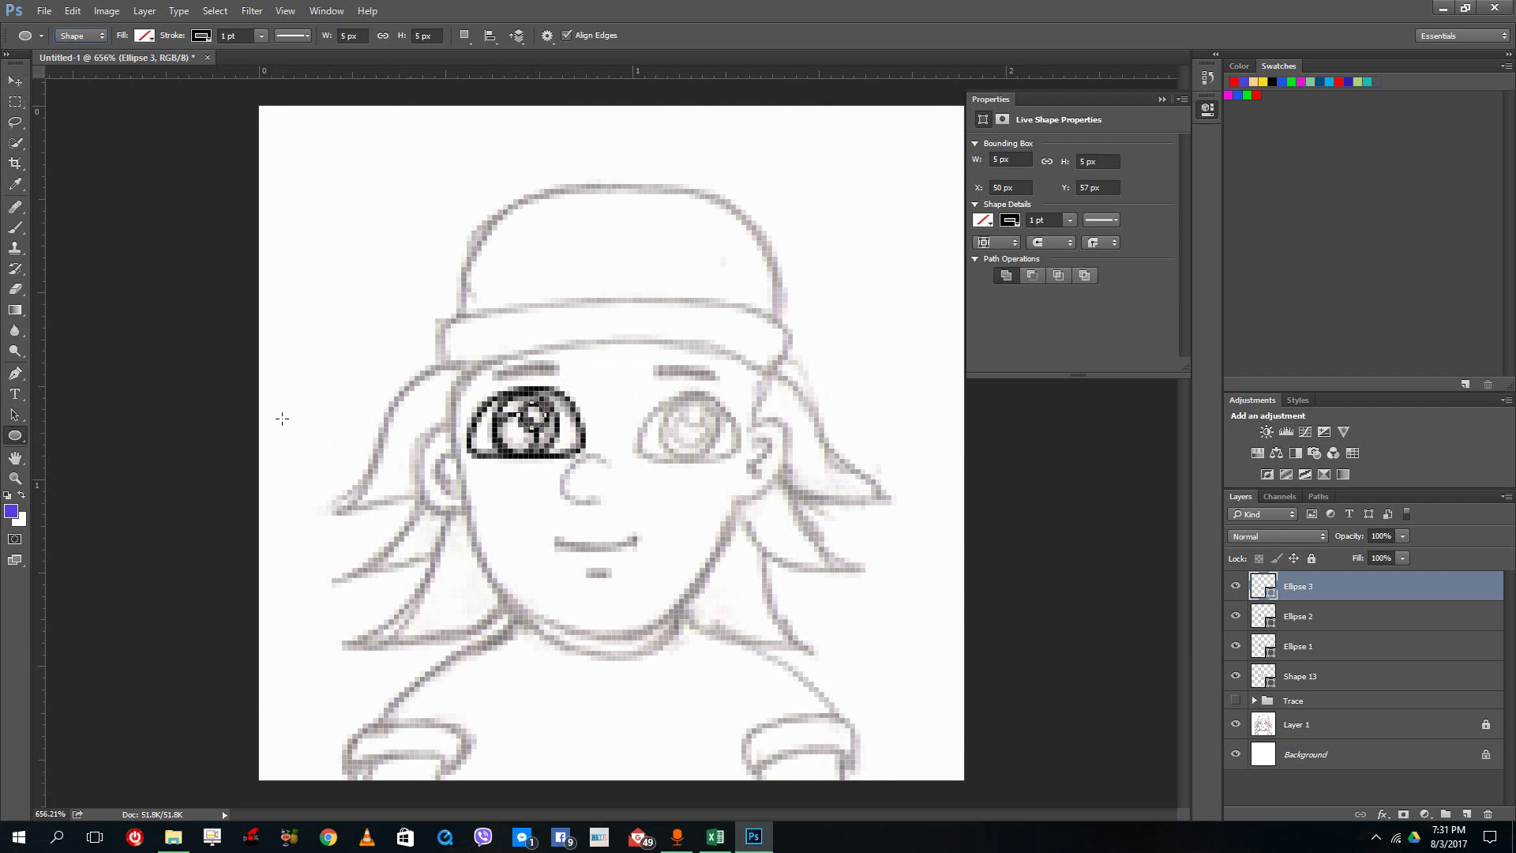
Step: Trace the outline of the eye on the right with the Pen tool as a closed shape on a new layer
left_click(1467, 814)
left_click(21, 384)
left_click(636, 444)
left_click_drag(684, 397, 730, 386)
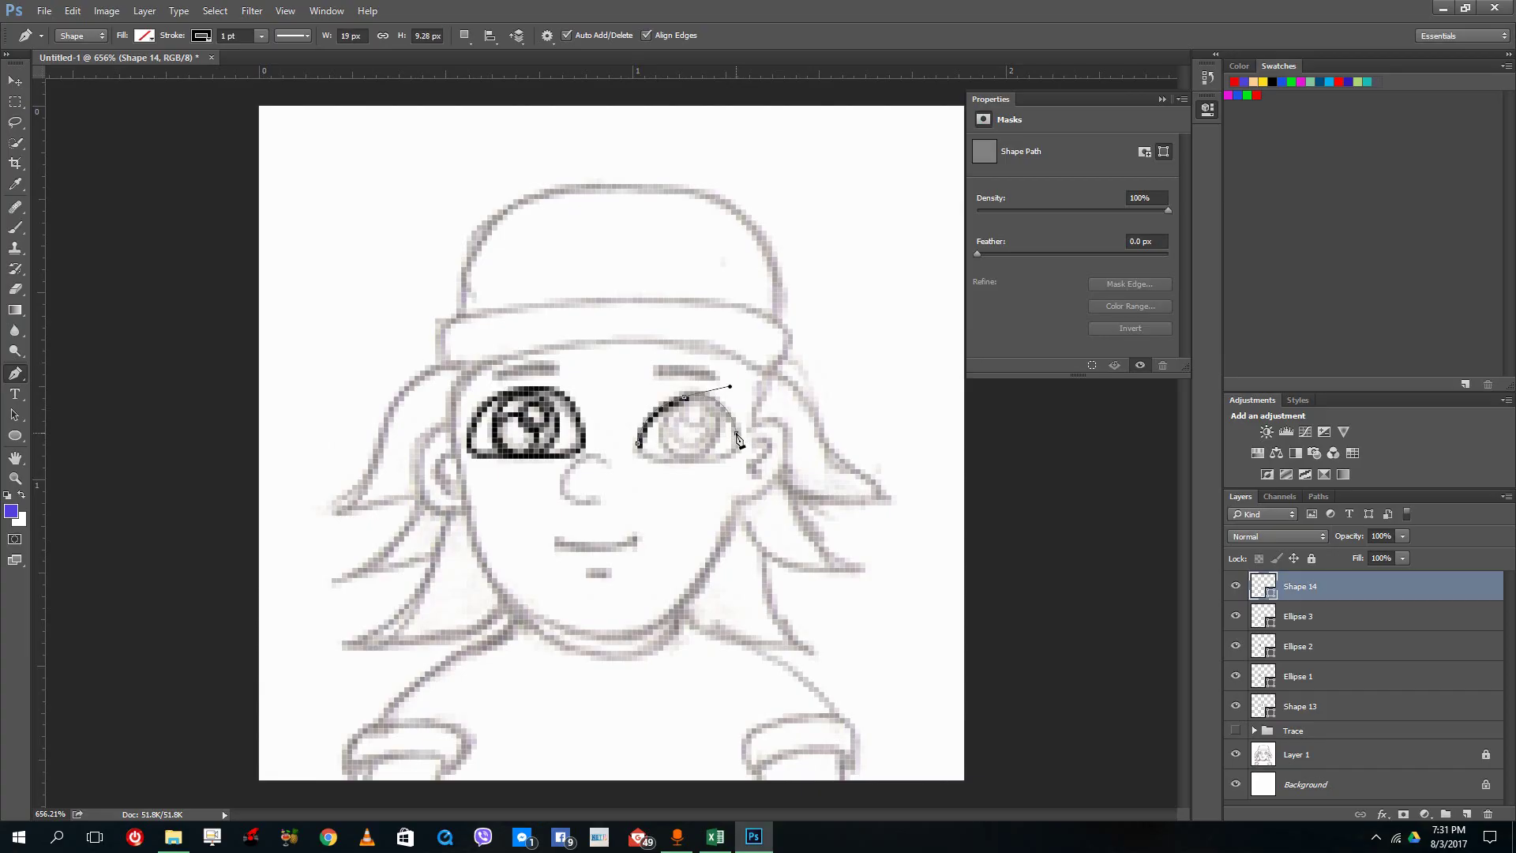
key("Escape")
left_click_drag(737, 426, 733, 464)
key("ctrl+z")
left_click(739, 444)
key("ctrl+z")
left_click_drag(736, 417, 751, 464)
key("ctrl+z")
left_click(717, 458)
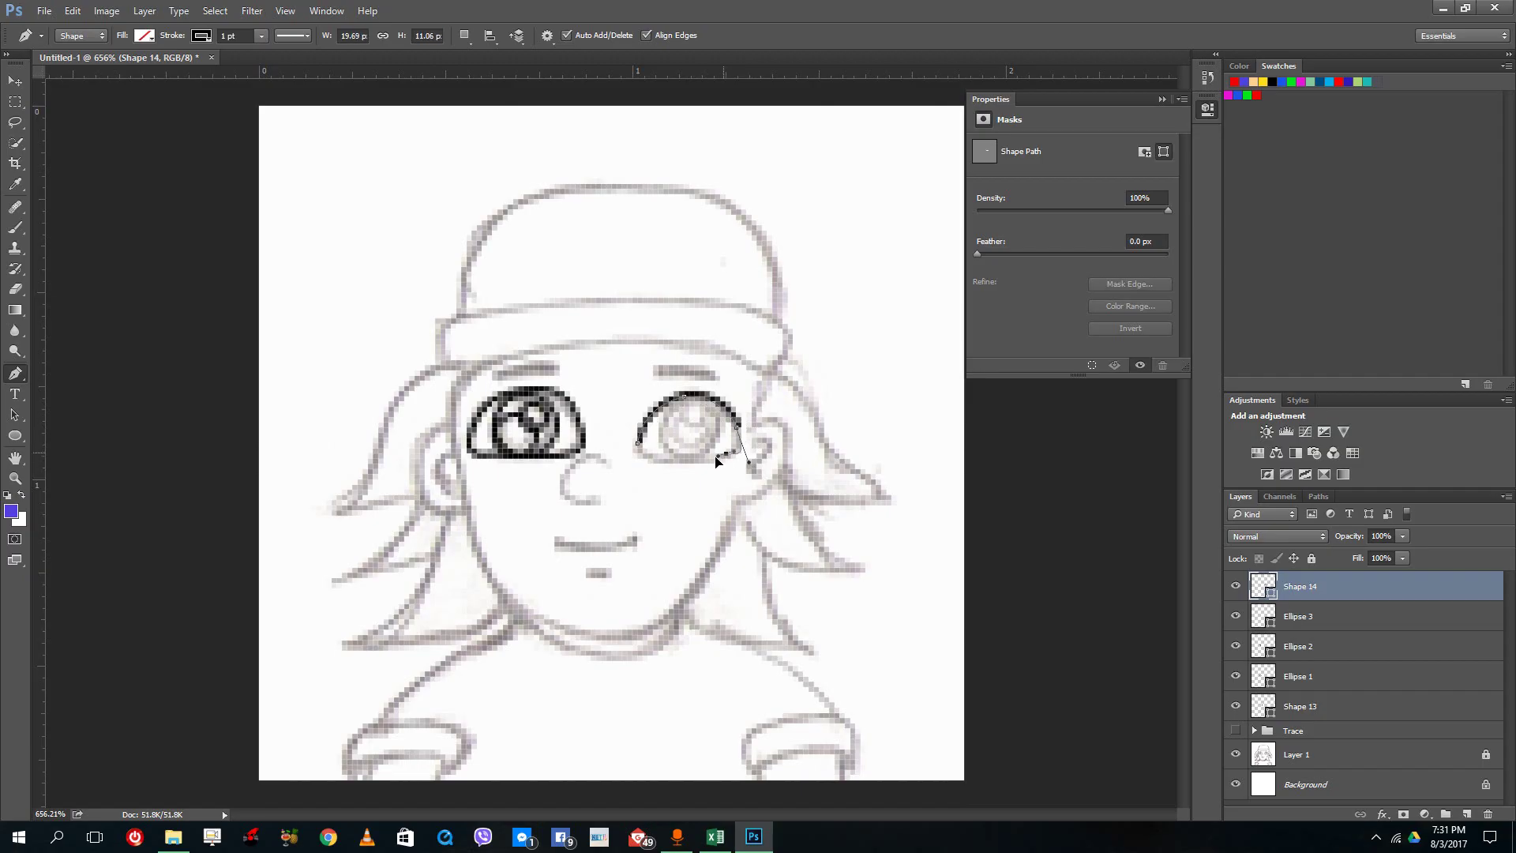
left_click(705, 460)
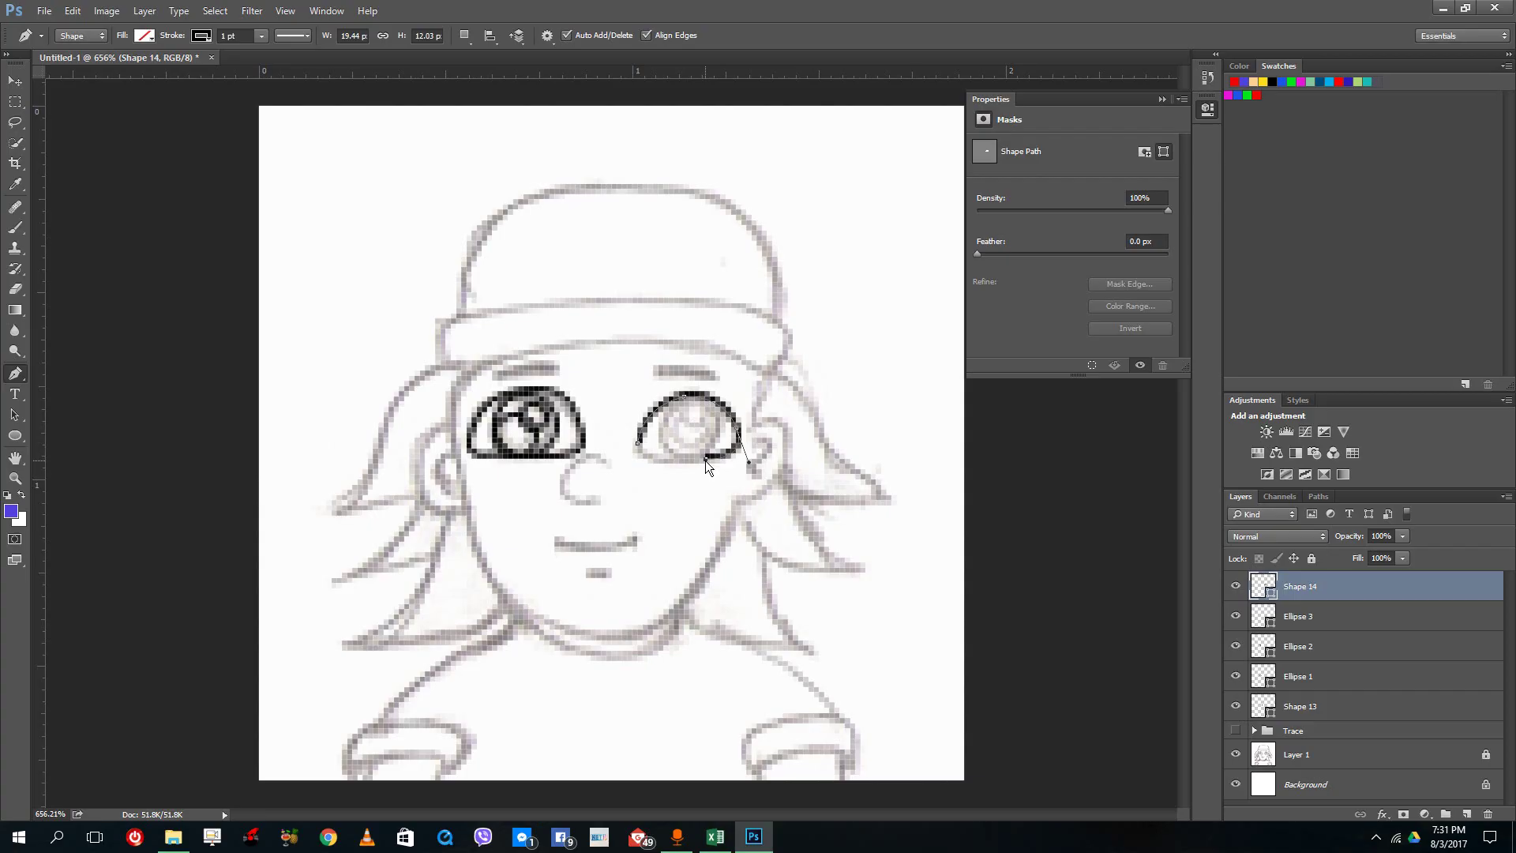
left_click(654, 459)
left_click(638, 447)
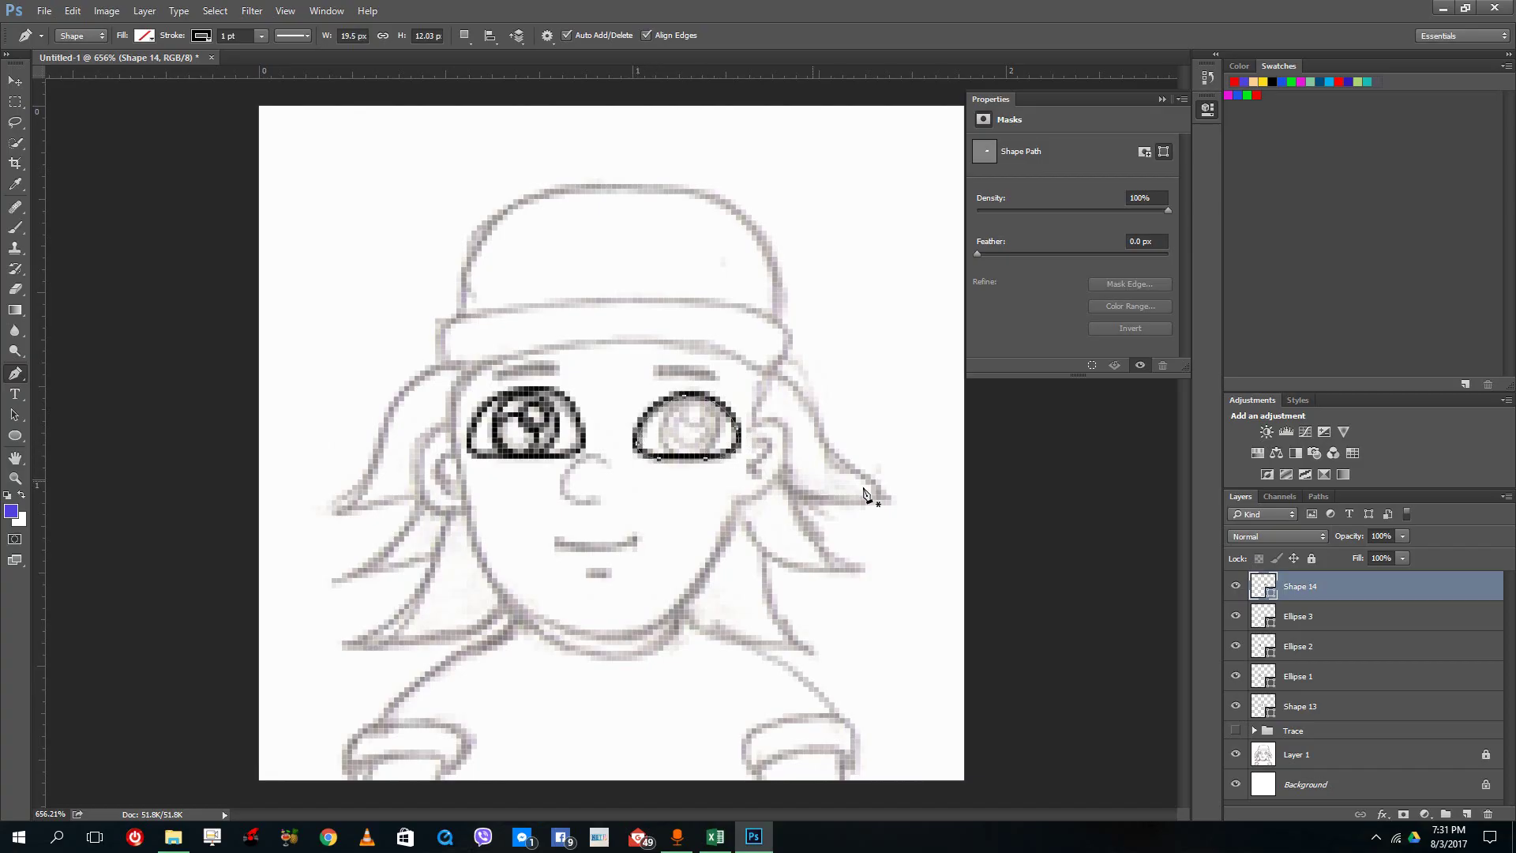
Step: Add a new layer and try an outlined circle about 11 px across around the iris of the eye on the right
left_click(1467, 814)
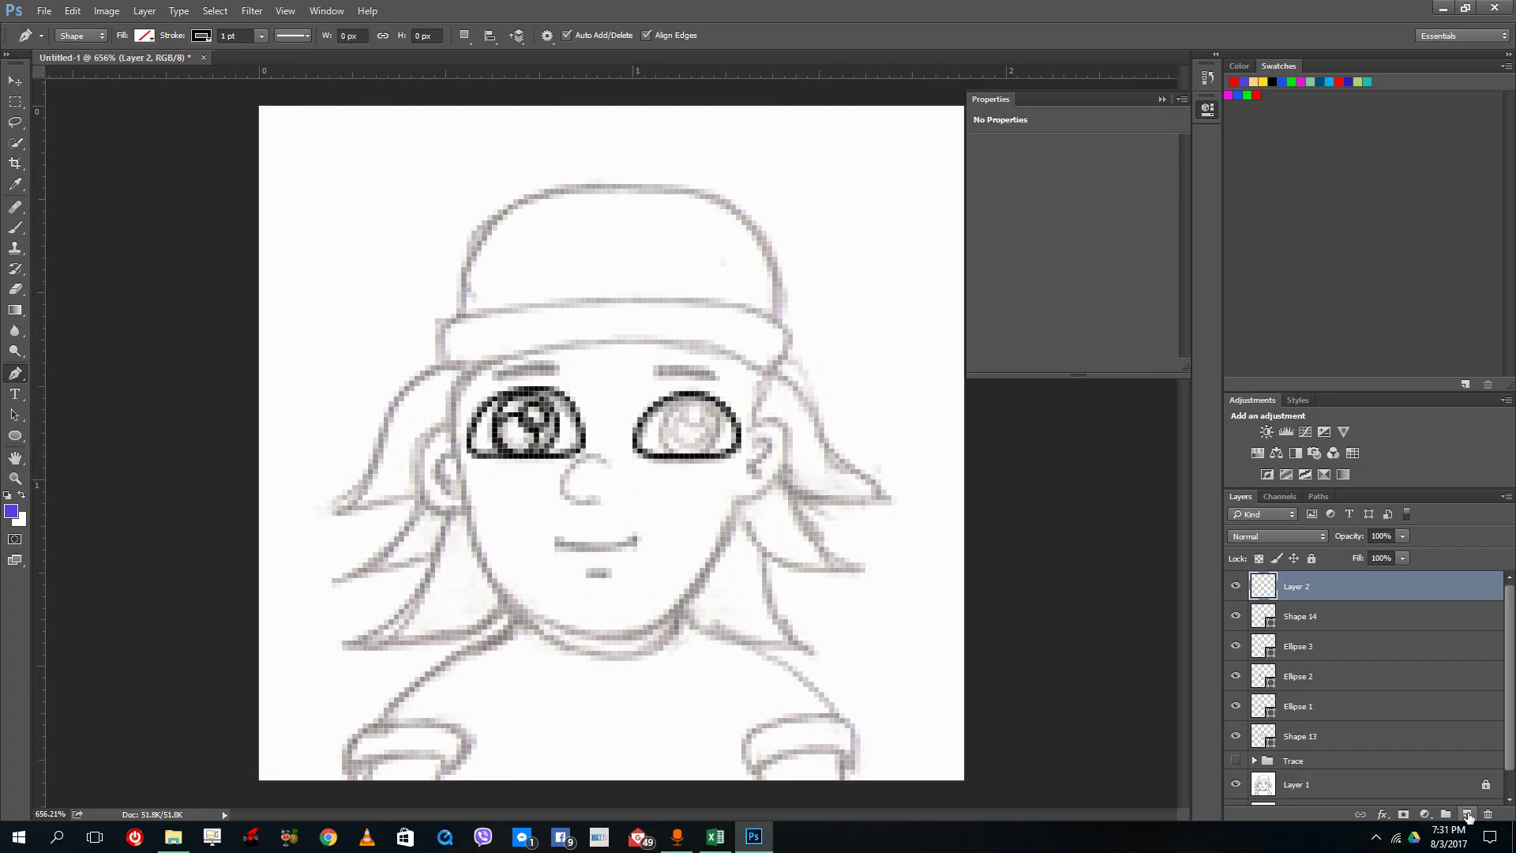
left_click(14, 437)
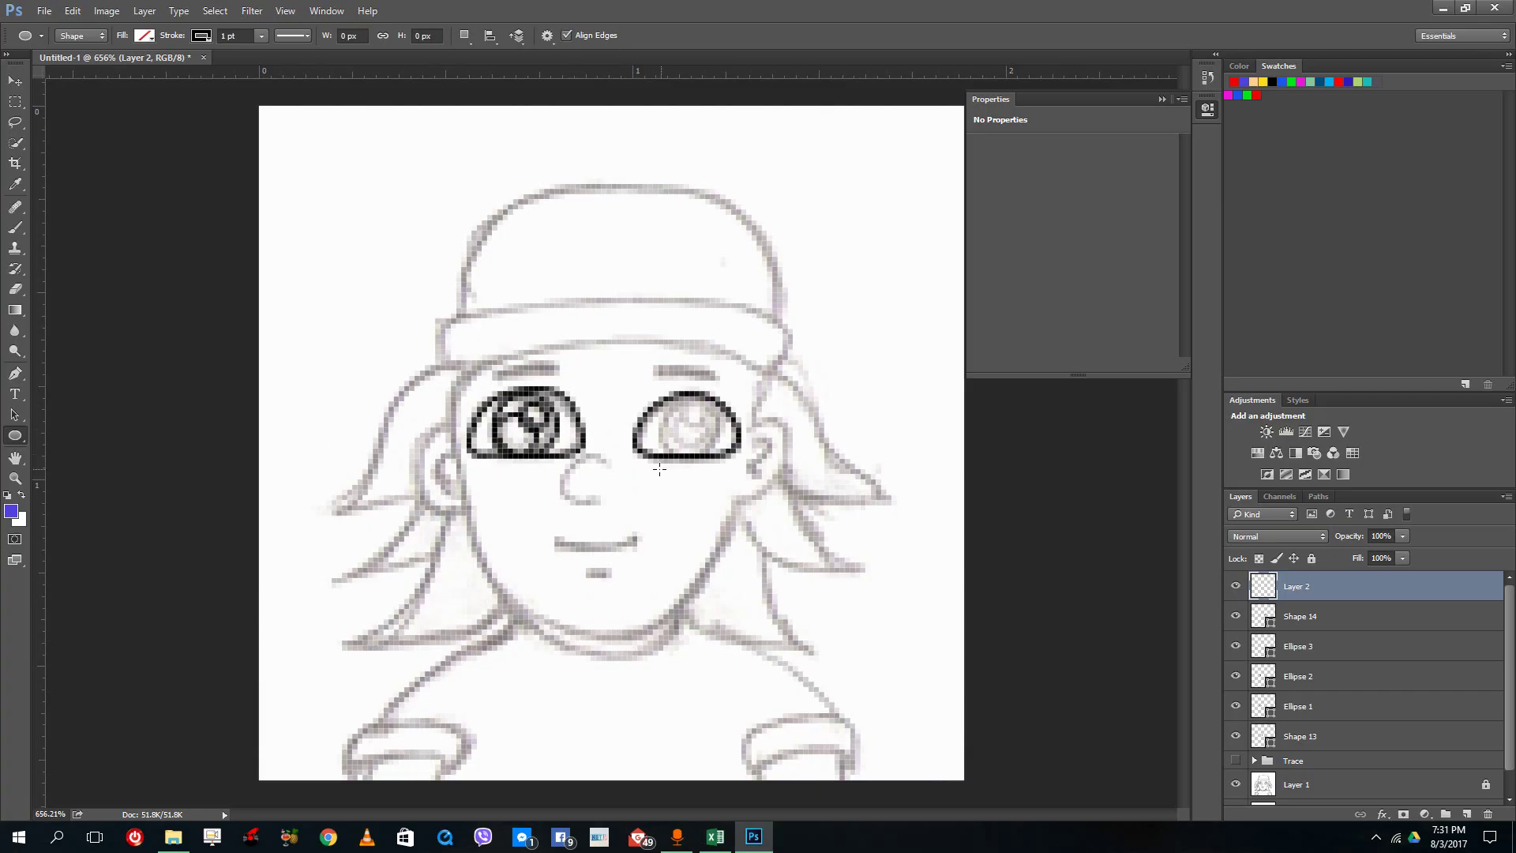
left_click_drag(656, 457, 724, 399)
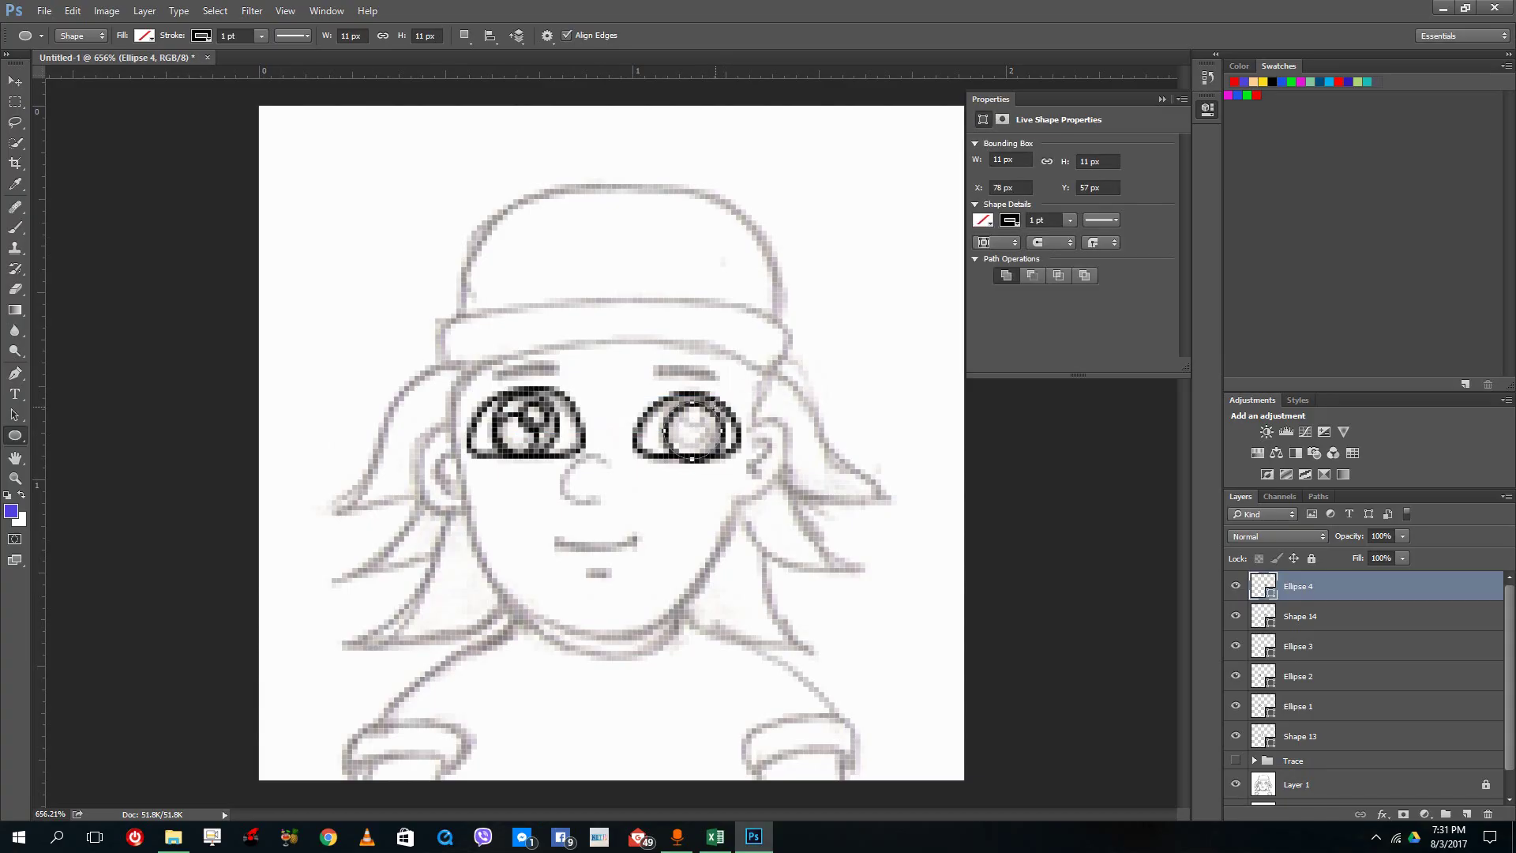
key("ctrl+z")
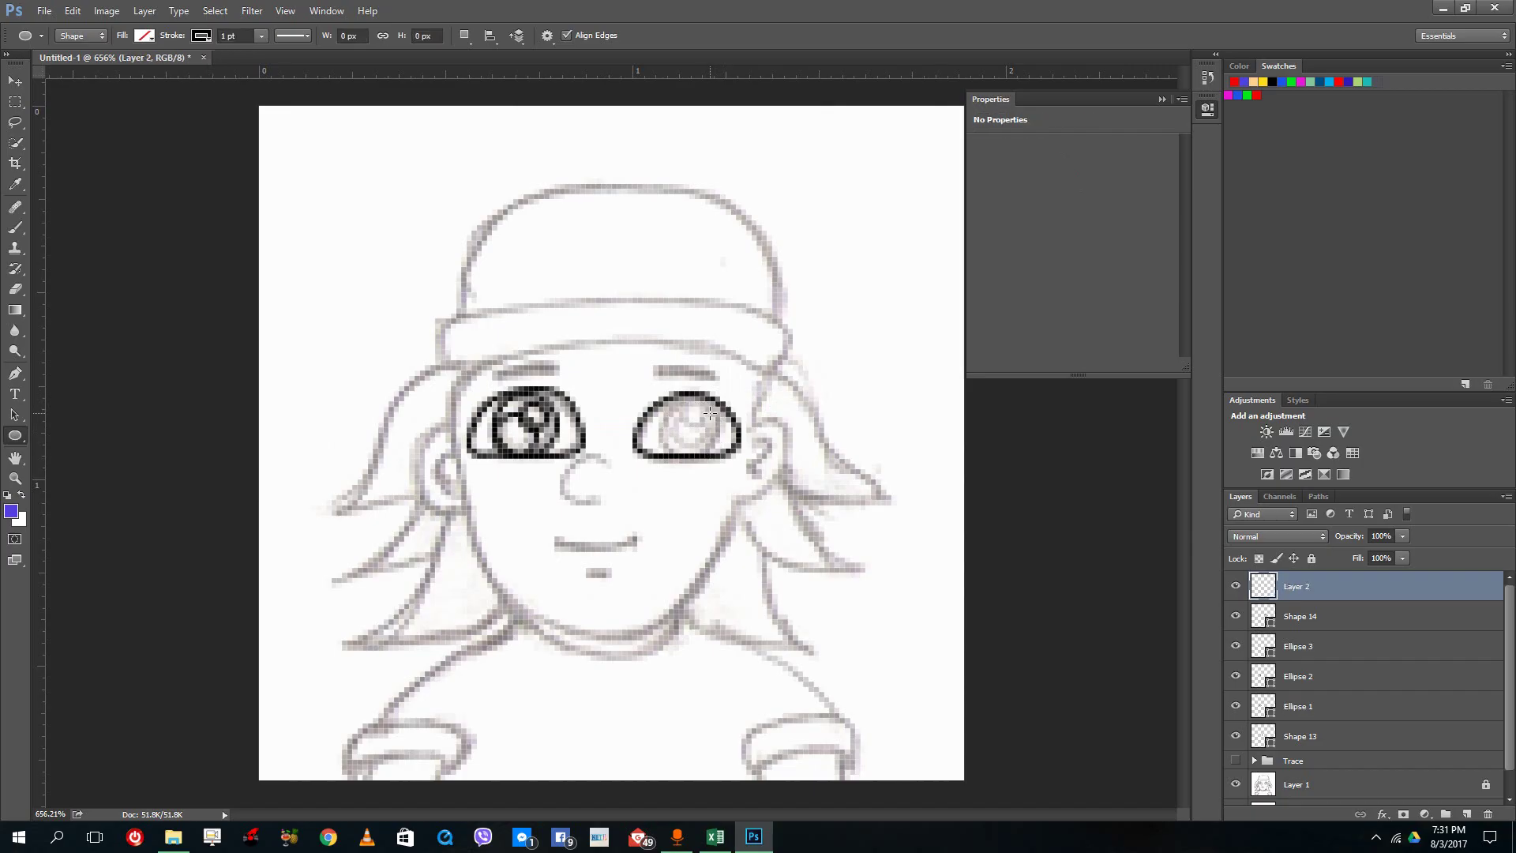
Step: Toggle the visibility of the eye shape layers to identify which part of the eyes each one holds
left_click(15, 80)
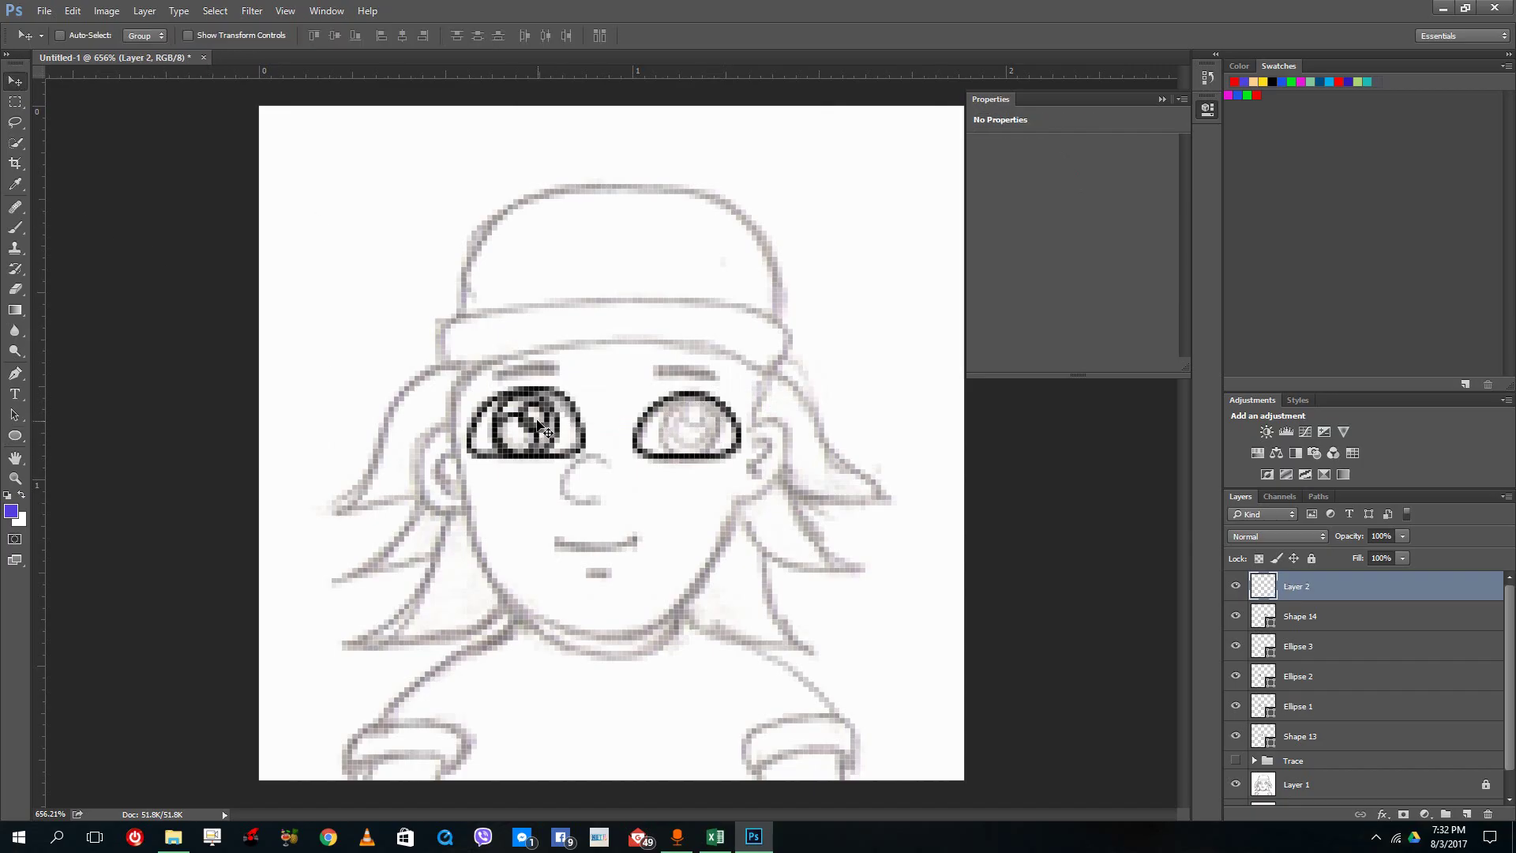
left_click(1236, 616)
left_click(1237, 616)
left_click(1236, 646)
left_click(1236, 676)
left_click(1236, 676)
left_click(1236, 707)
left_click(1236, 707)
Step: Try to duplicate the Ellipse 2, Ellipse 1 and Shape 13 layers and move the copies toward the eye on the right
left_click(1314, 677)
left_click(1309, 736, "shift")
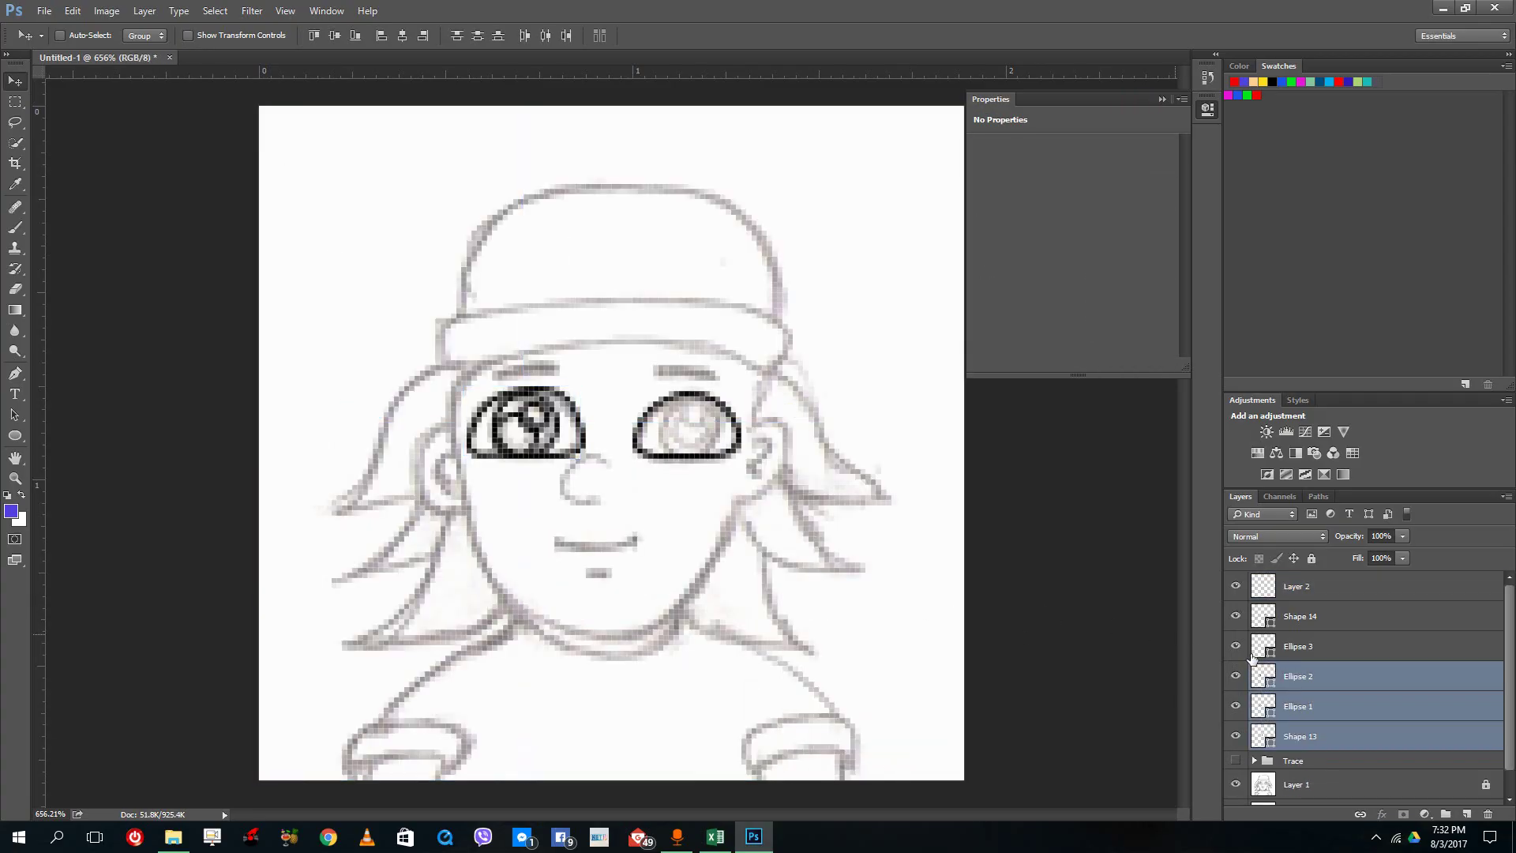
right_click(1335, 682)
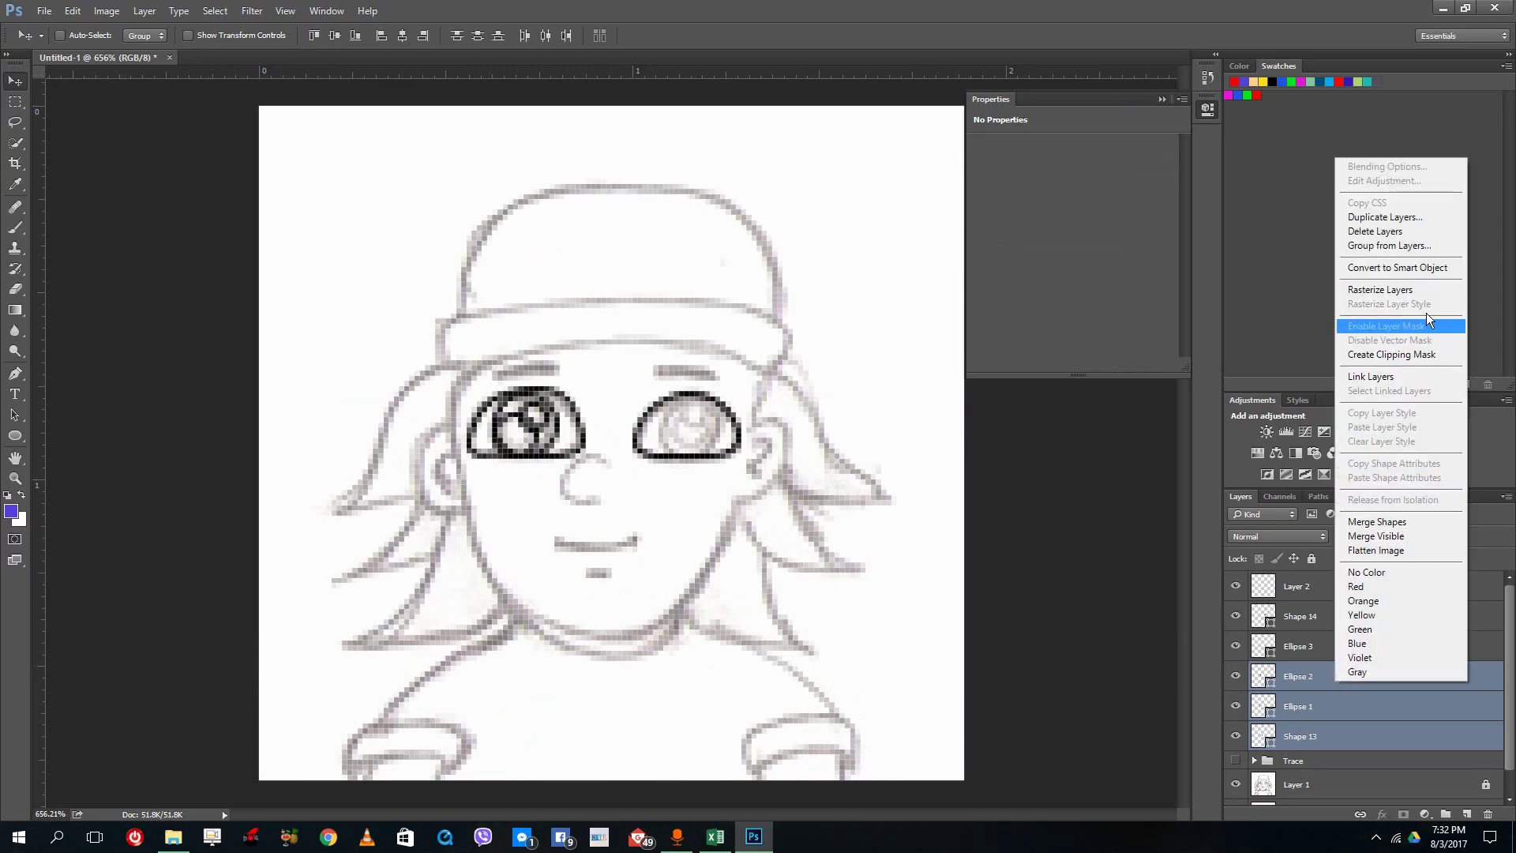
left_click(1390, 216)
left_click(895, 259)
left_click_drag(537, 425, 761, 482)
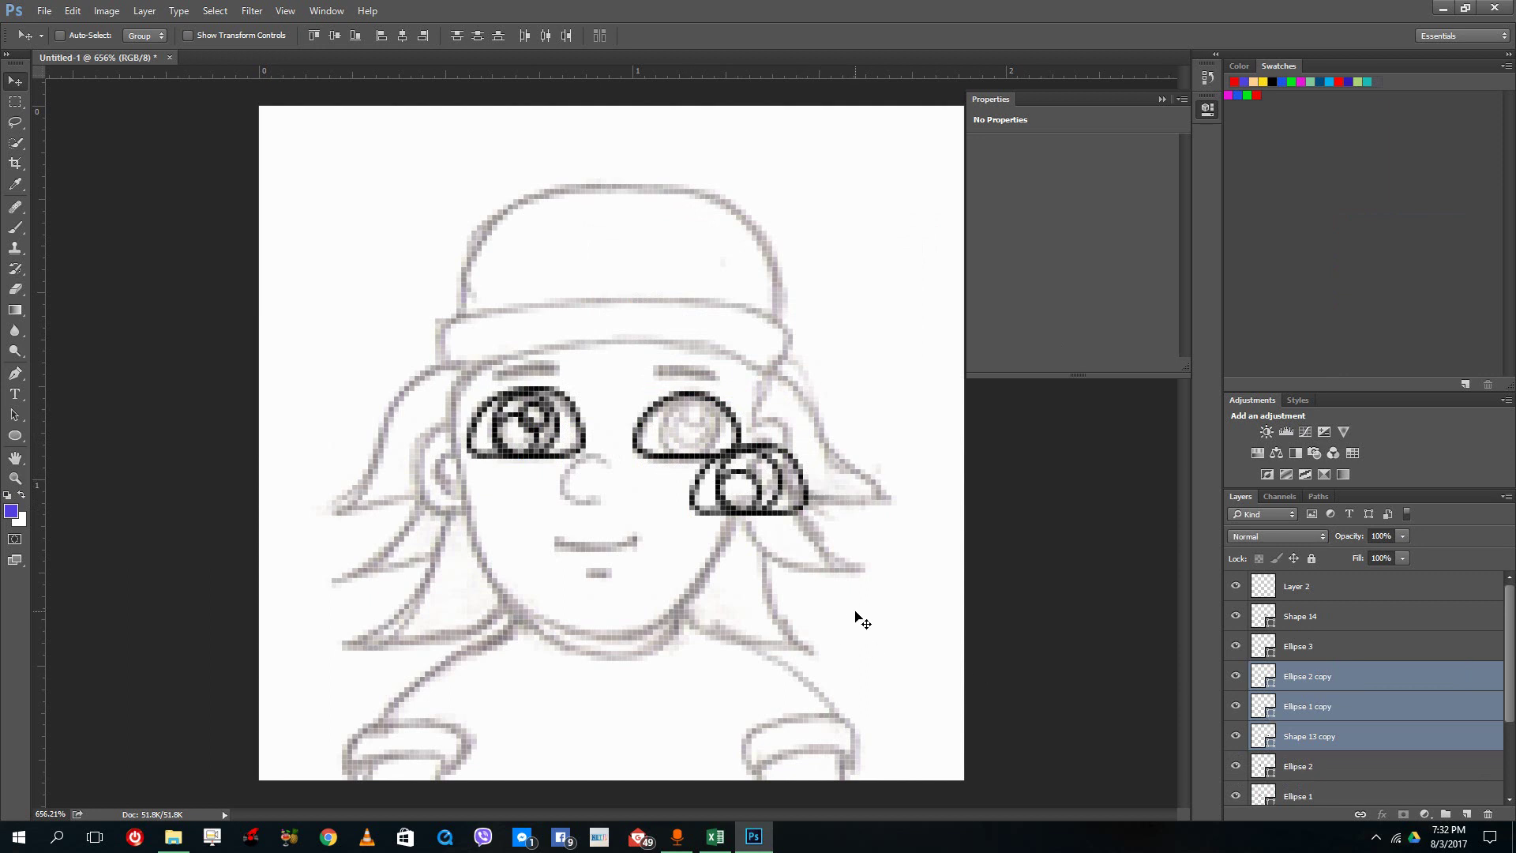
key("ctrl+z")
key("ctrl+z")
key("ctrl+alt+z")
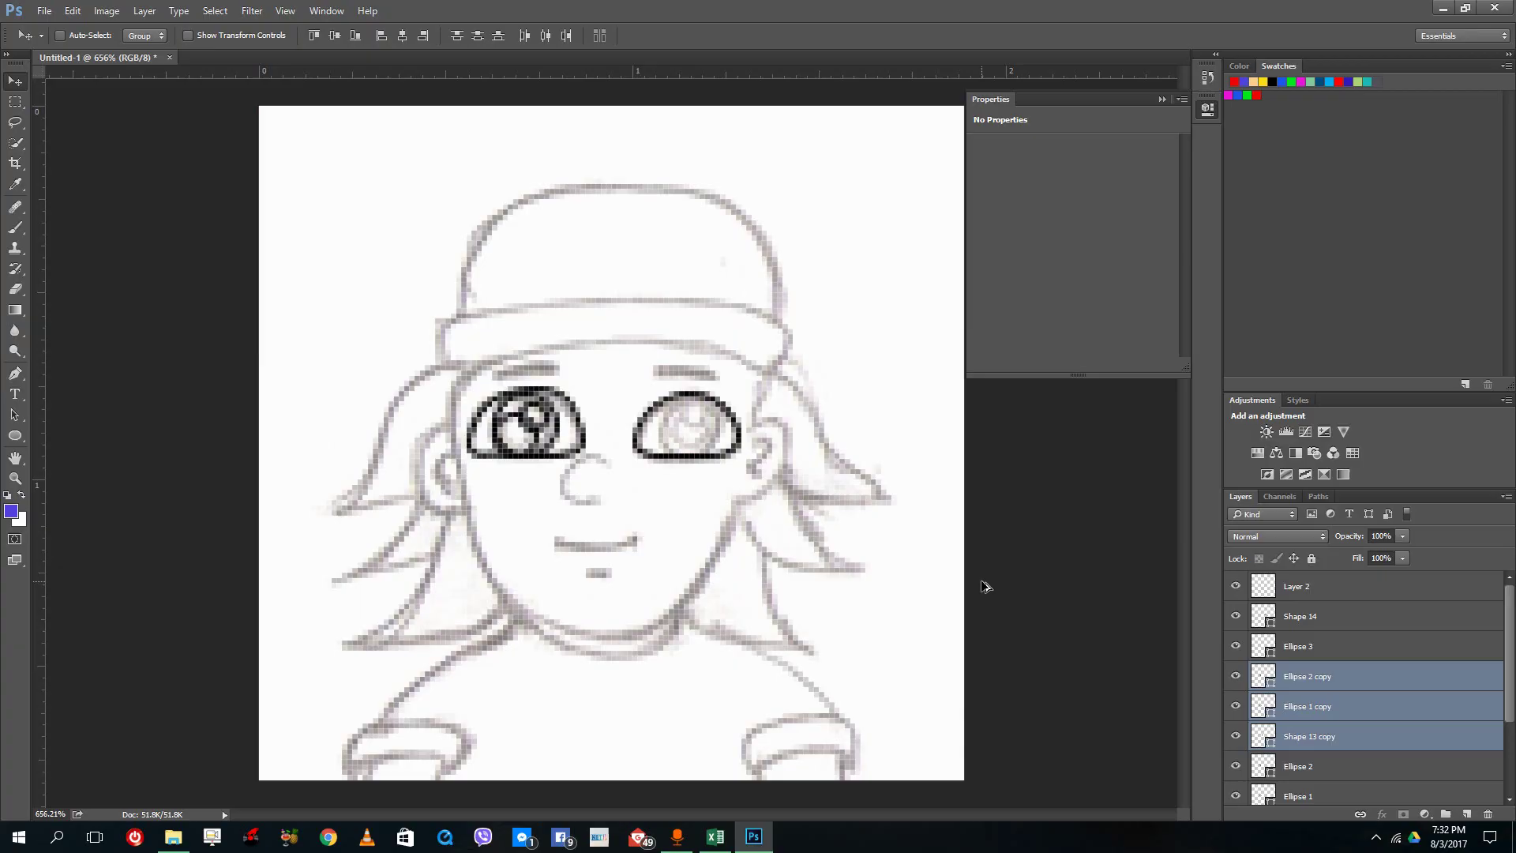
key("ctrl+alt+z")
key("alt+z")
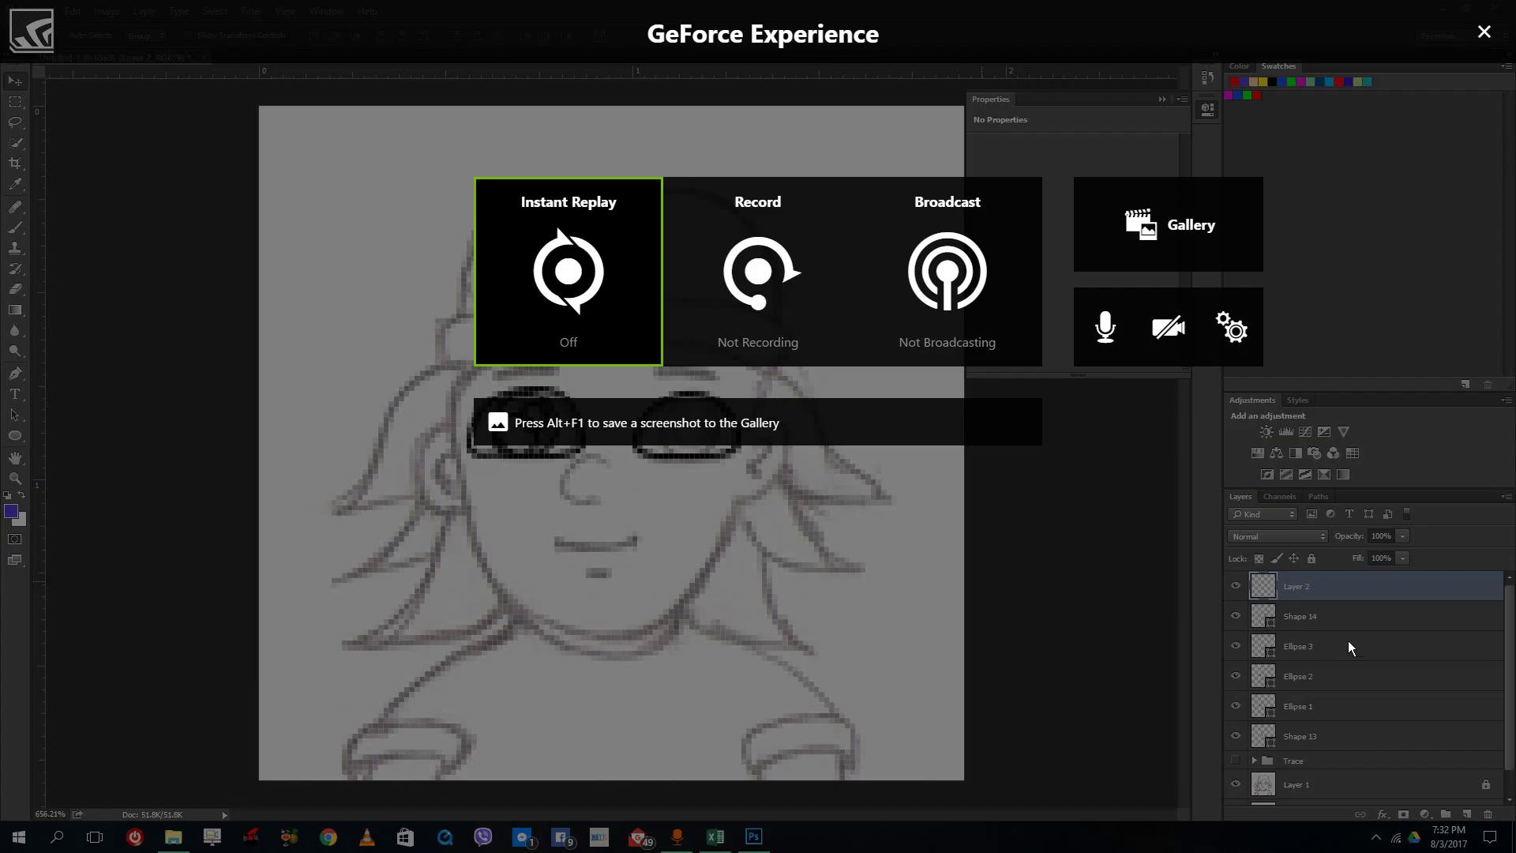
left_click(1484, 31)
Step: Toggle the visibility of Shape 14 and the Ellipse 1, 2 and 3 layers to identify the eye part on each
left_click(581, 433, "ctrl")
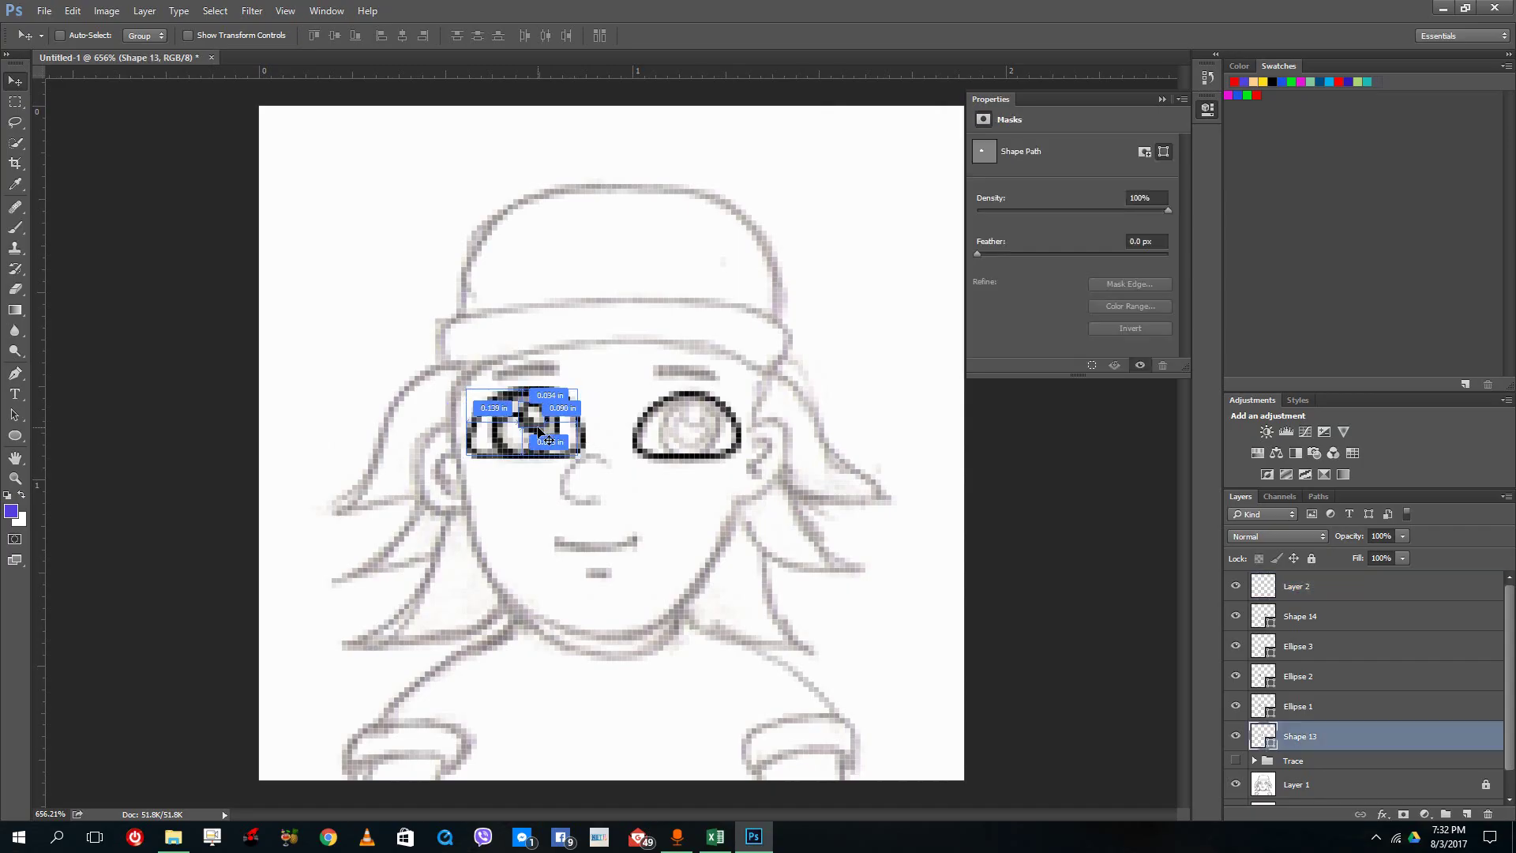
left_click(552, 414, "ctrl")
left_click(540, 443, "ctrl")
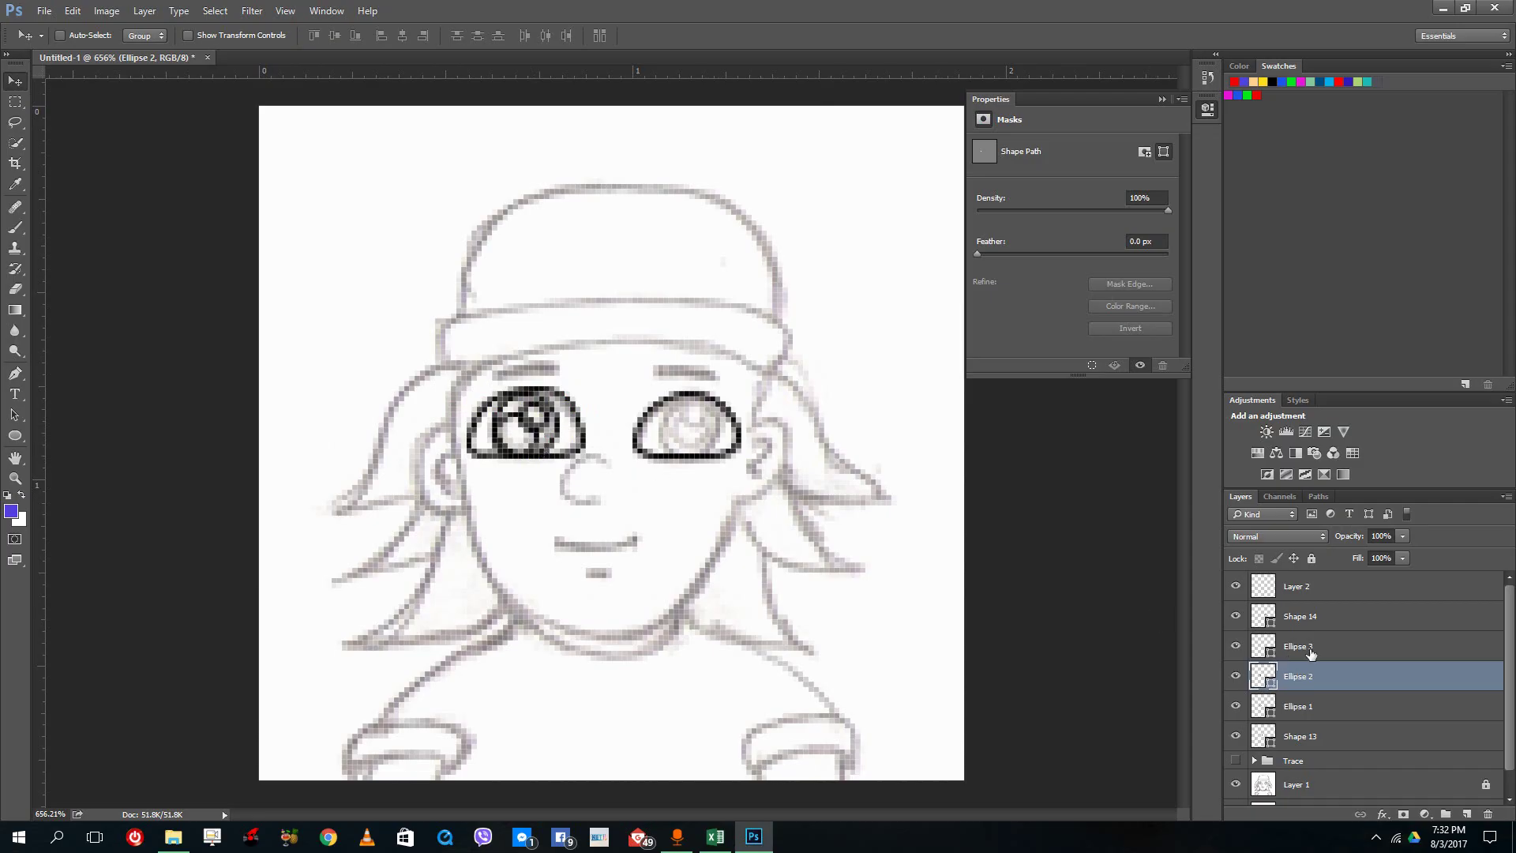
left_click(1236, 675)
left_click(1236, 676)
left_click(1236, 618)
left_click(1235, 618)
left_click(1235, 645)
left_click(1236, 646)
left_click(1236, 646)
left_click(1236, 646)
left_click(1236, 705)
left_click(1236, 705)
left_click(1236, 676)
left_click(1236, 676)
left_click(1237, 646)
left_click(1237, 646)
Step: Duplicate the Ellipse 1, Ellipse 2 and Ellipse 3 layers and move the copies into the eye on the right
left_click(1297, 649, "shift")
left_click(1305, 711, "shift")
right_click(1308, 680)
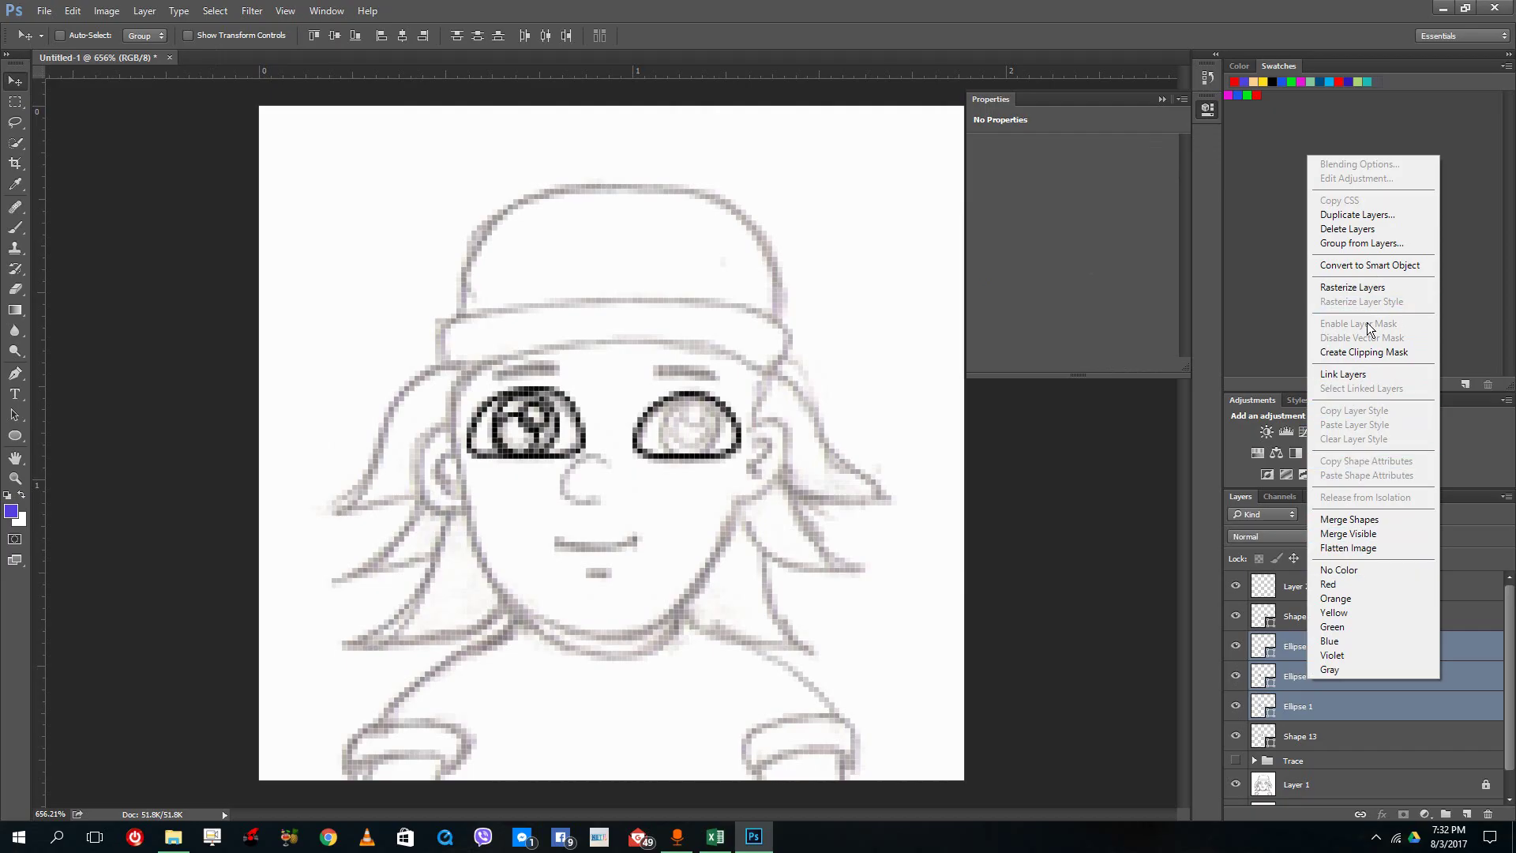
left_click(1363, 214)
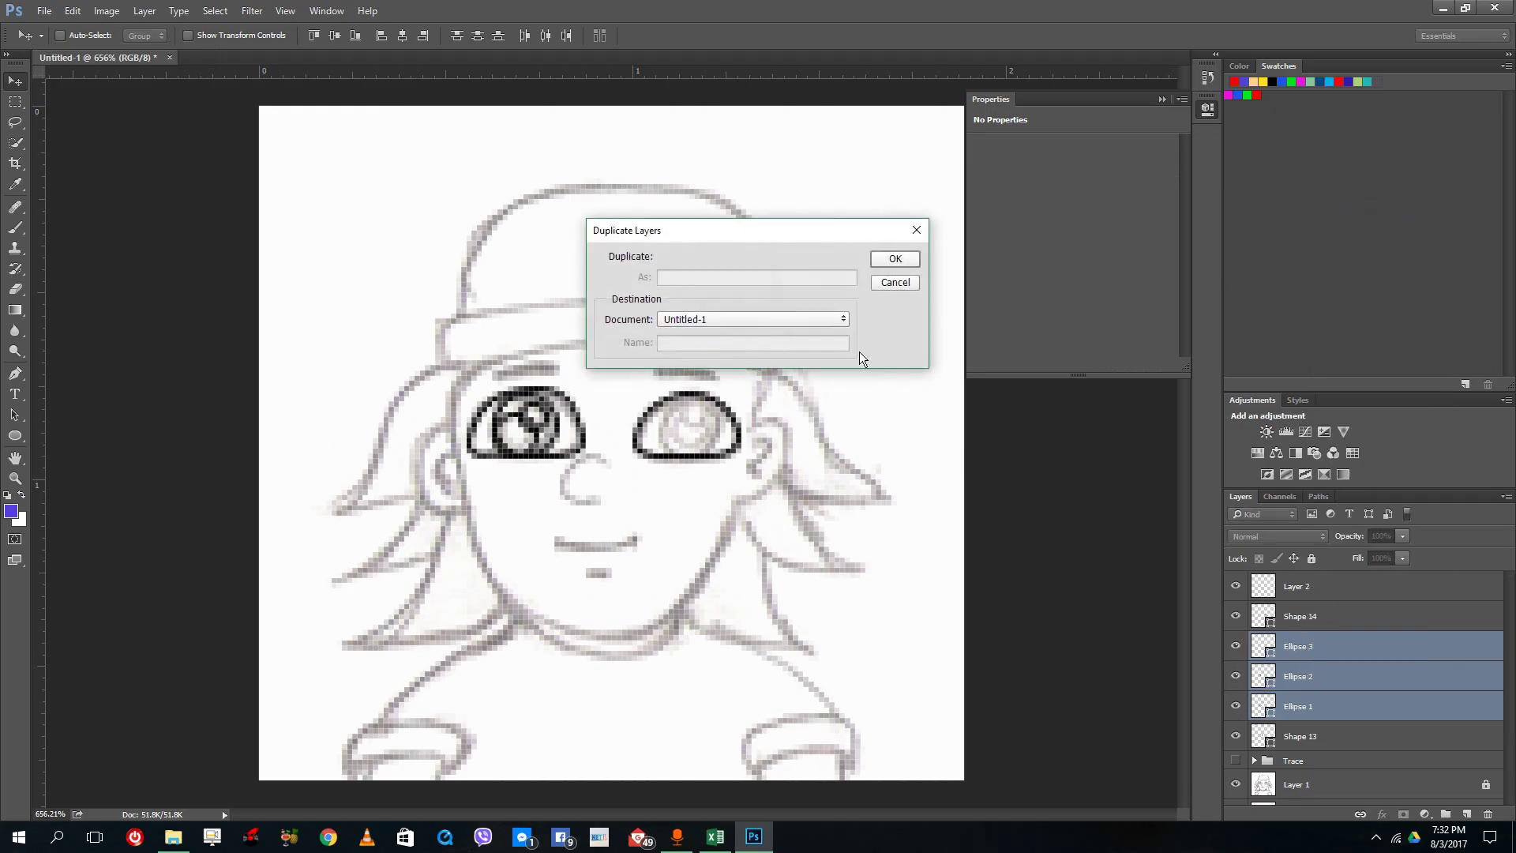
left_click(892, 259)
left_click_drag(531, 427, 692, 425)
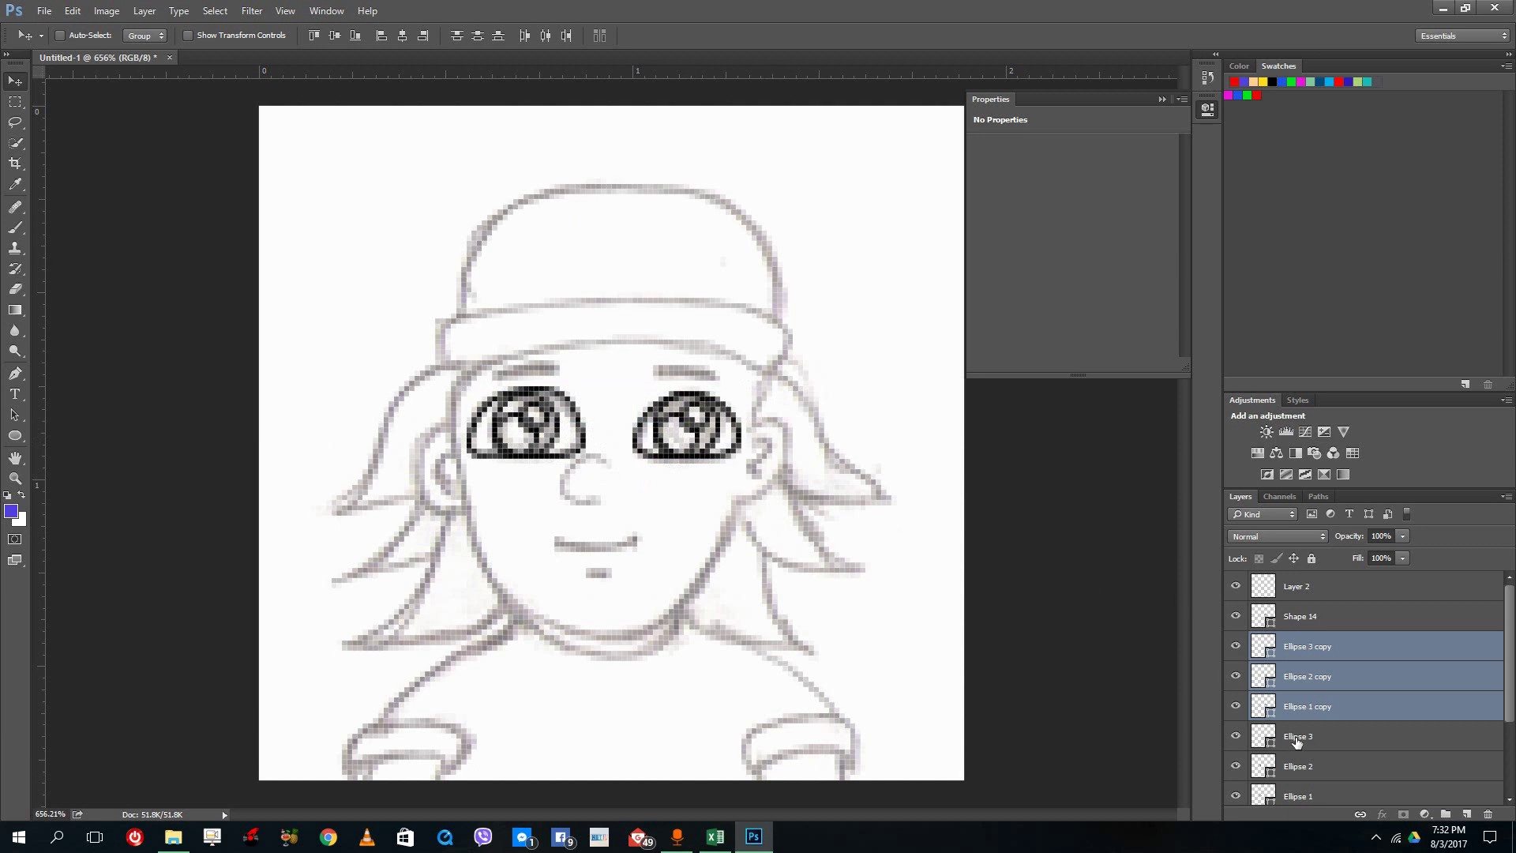
Step: Show the Trace group and move all the layers from Layer 2 down to Shape 13 to the top of that group
scroll(1264, 713, "down", 3)
left_click(1237, 737)
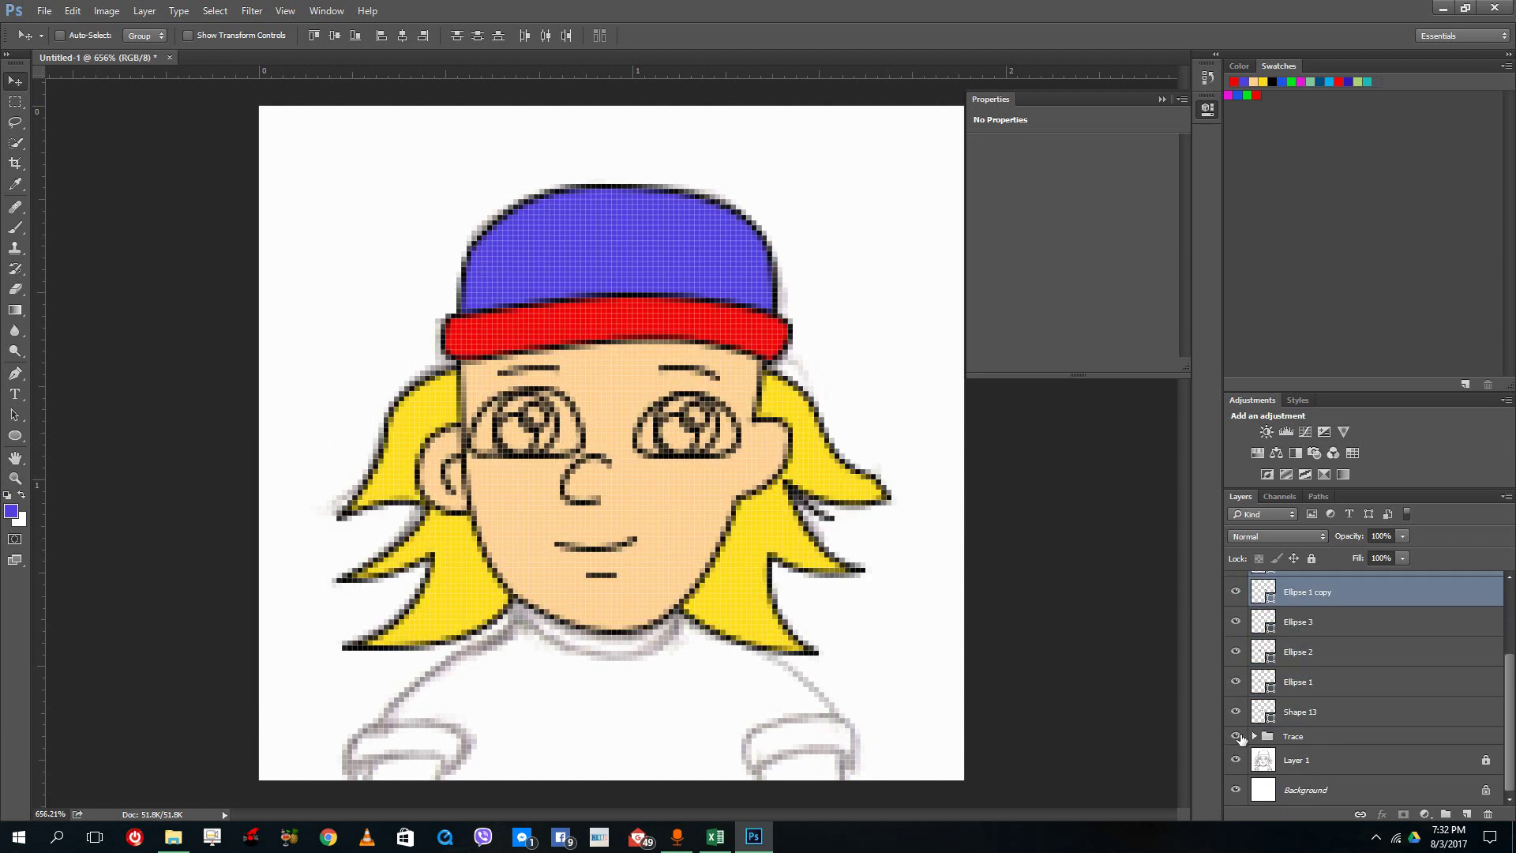
left_click(1318, 711)
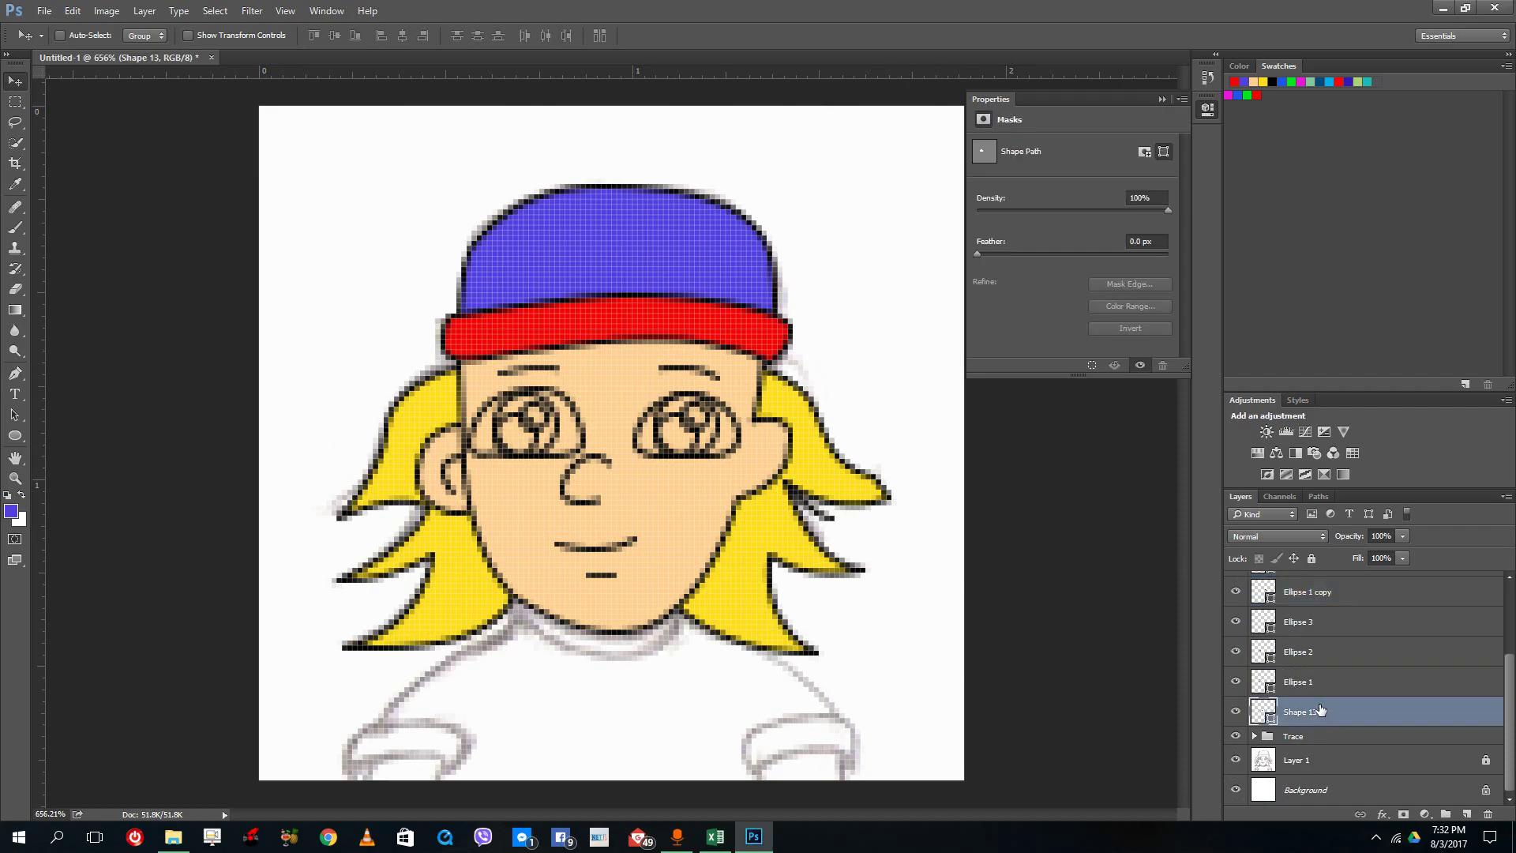
scroll(1320, 710, "up", 2)
left_click(1318, 590, "shift")
mouse_move(1312, 651)
left_mouse_down()
mouse_move(1309, 753)
mouse_move(1293, 724)
mouse_move(1297, 738)
left_mouse_up()
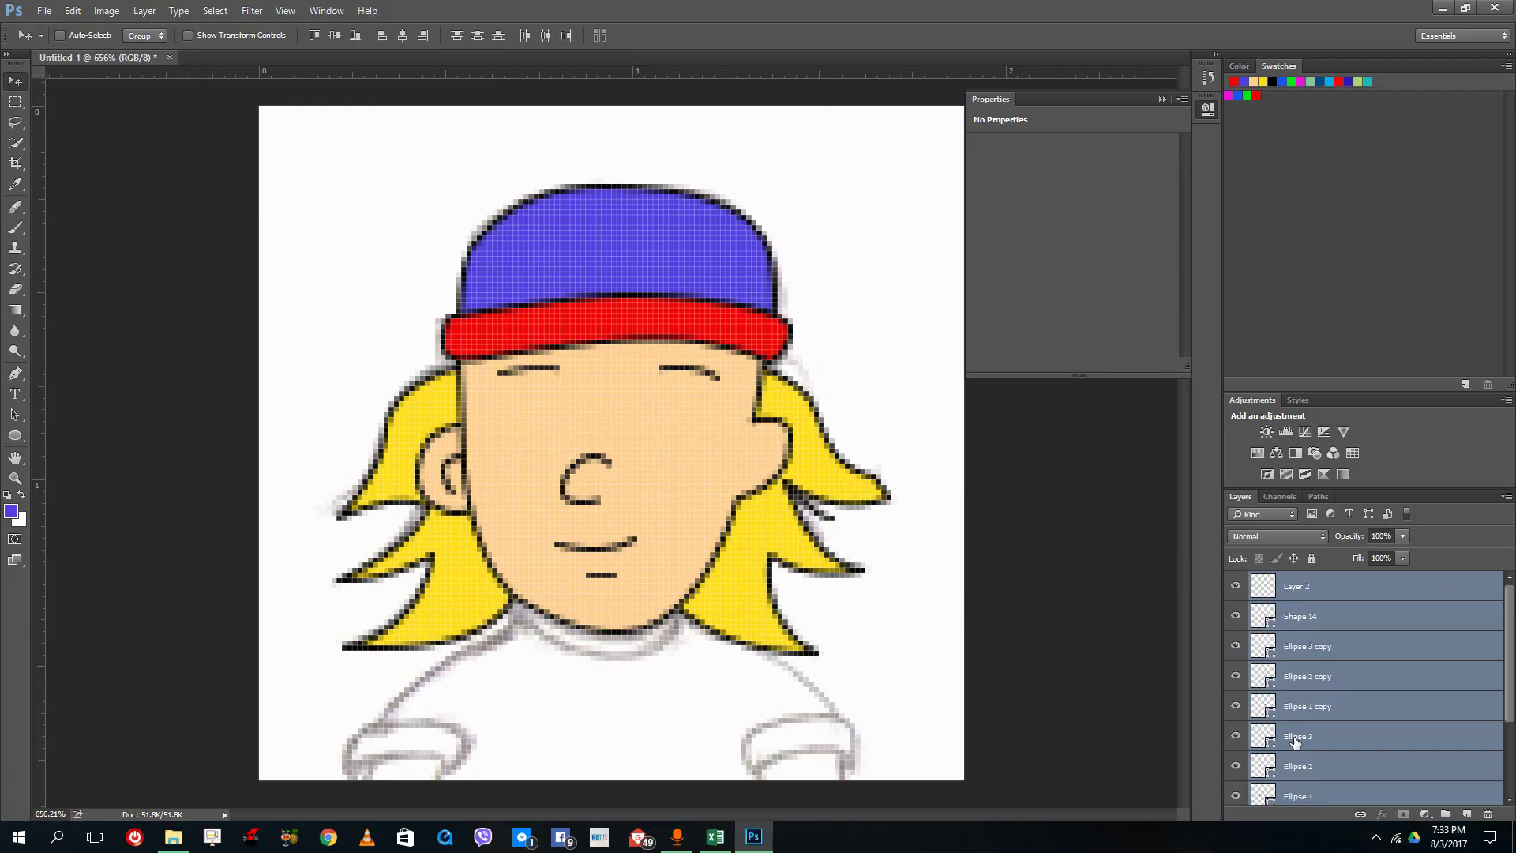
scroll(1291, 782, "down", 3)
left_click(1256, 737)
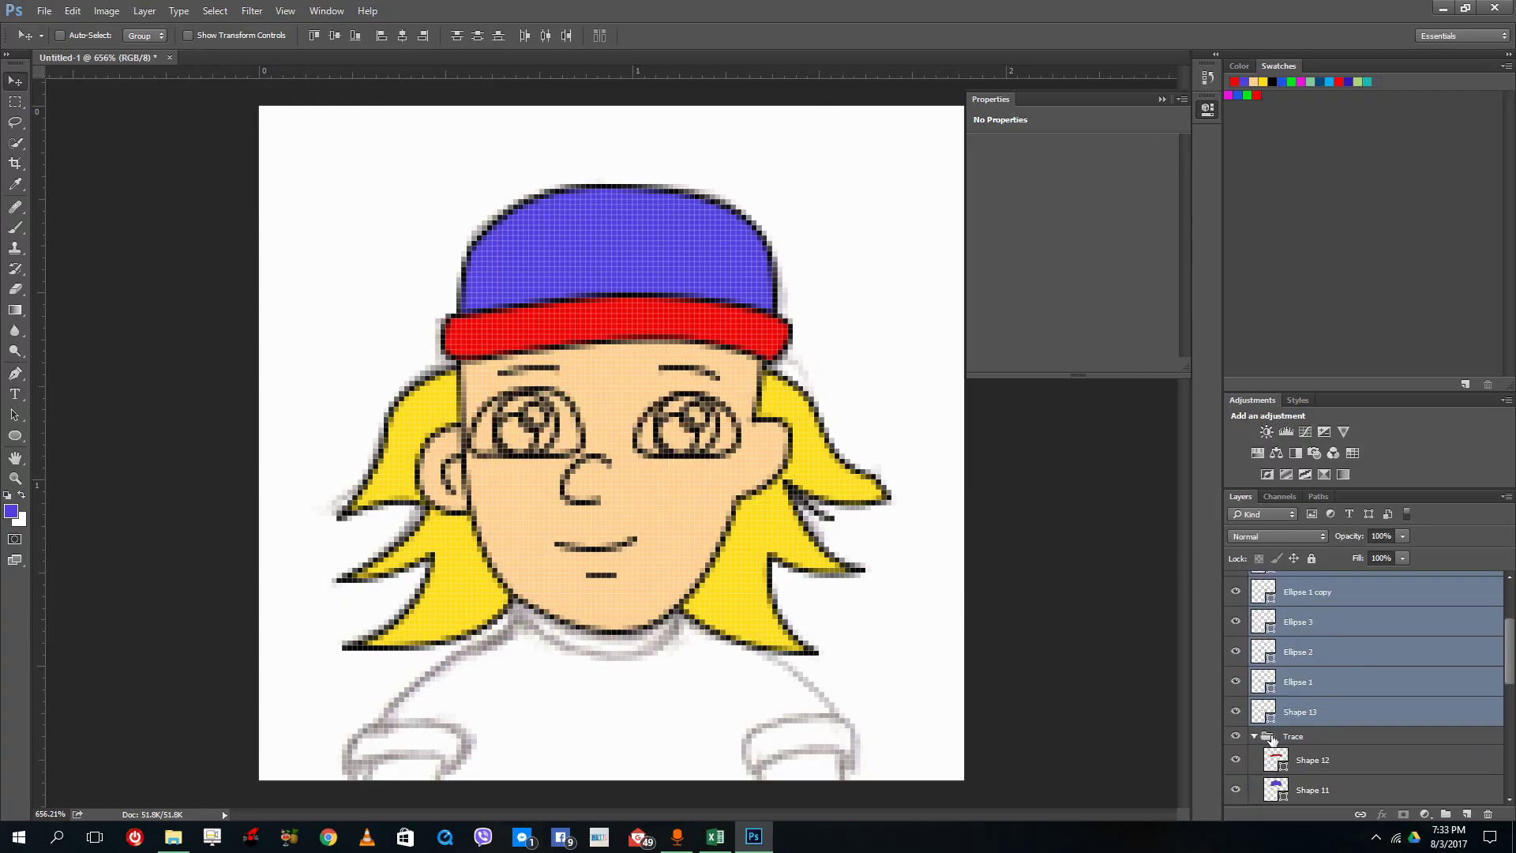
left_click_drag(1317, 660, 1296, 690)
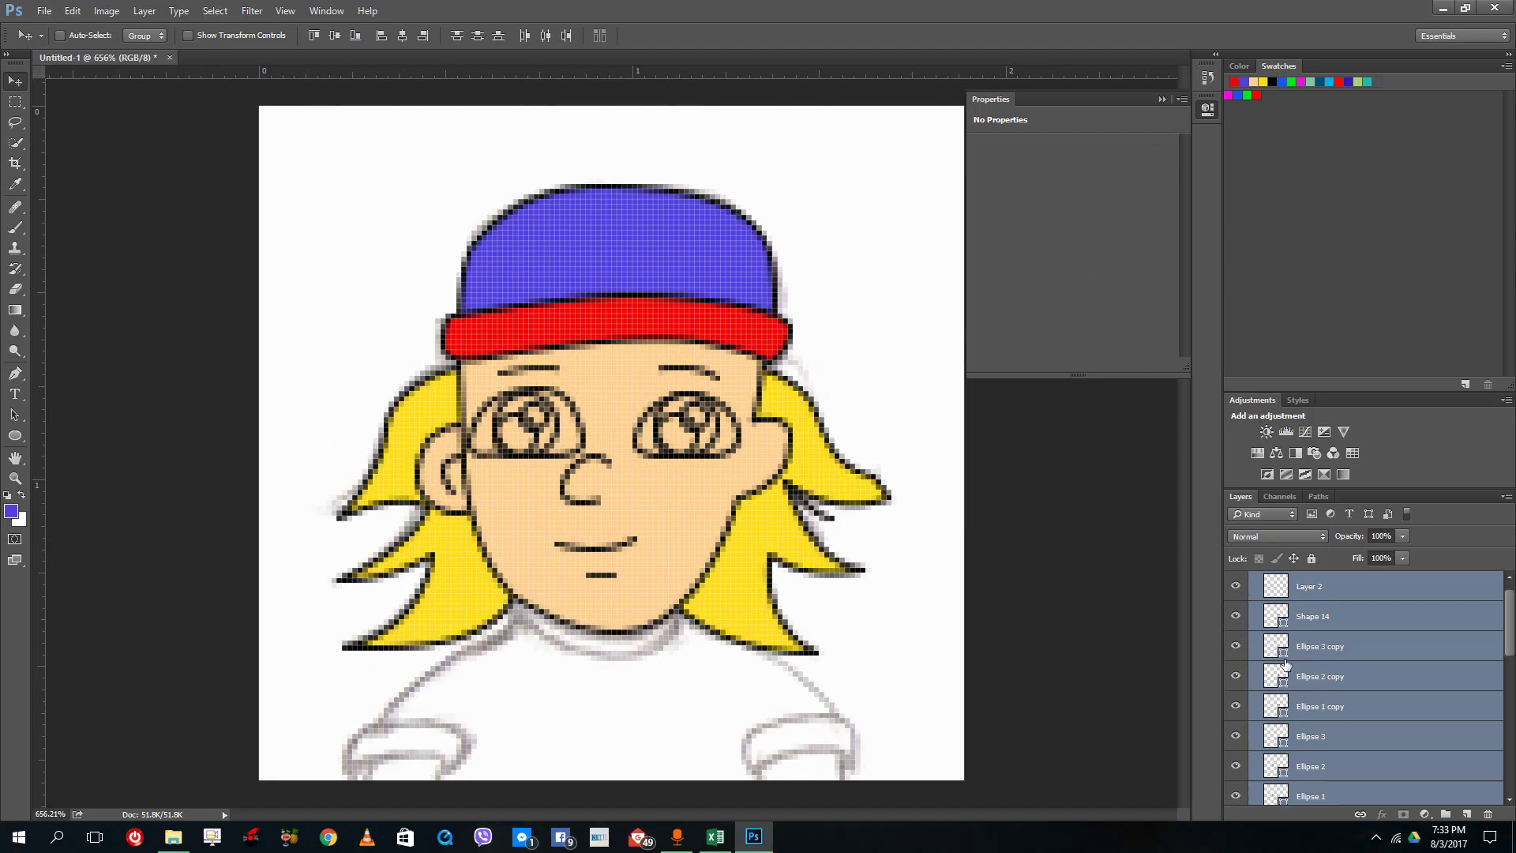
scroll(1272, 624, "up", 1)
left_click(1255, 581)
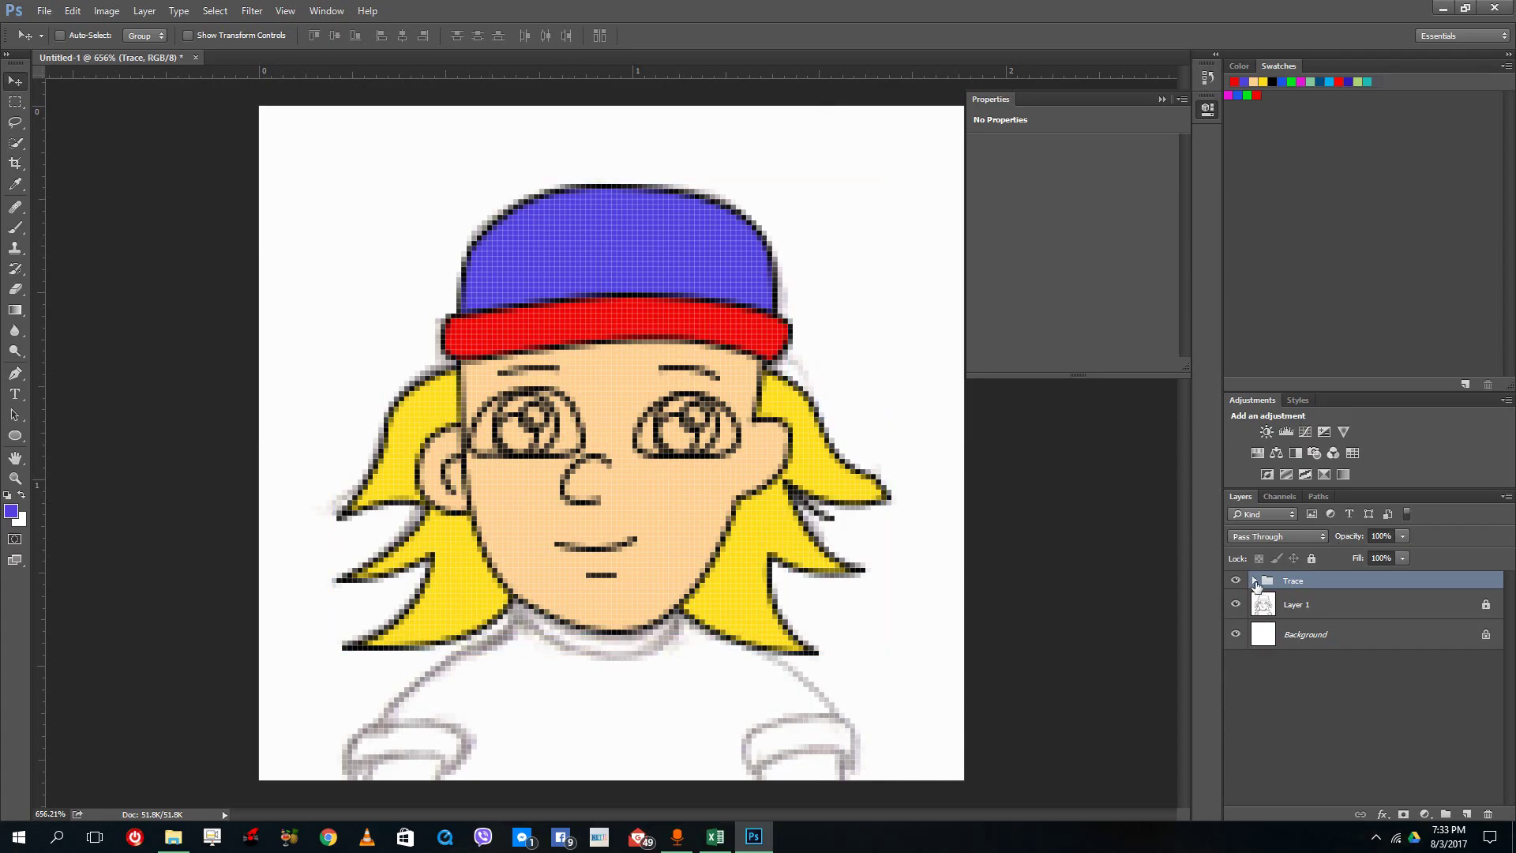
Step: Select the Shape 14 outline of the eye on the right in the Trace group and add white as a new fill swatch
left_click(1255, 581)
left_click(1317, 644)
left_click(1234, 639)
left_click(1234, 639)
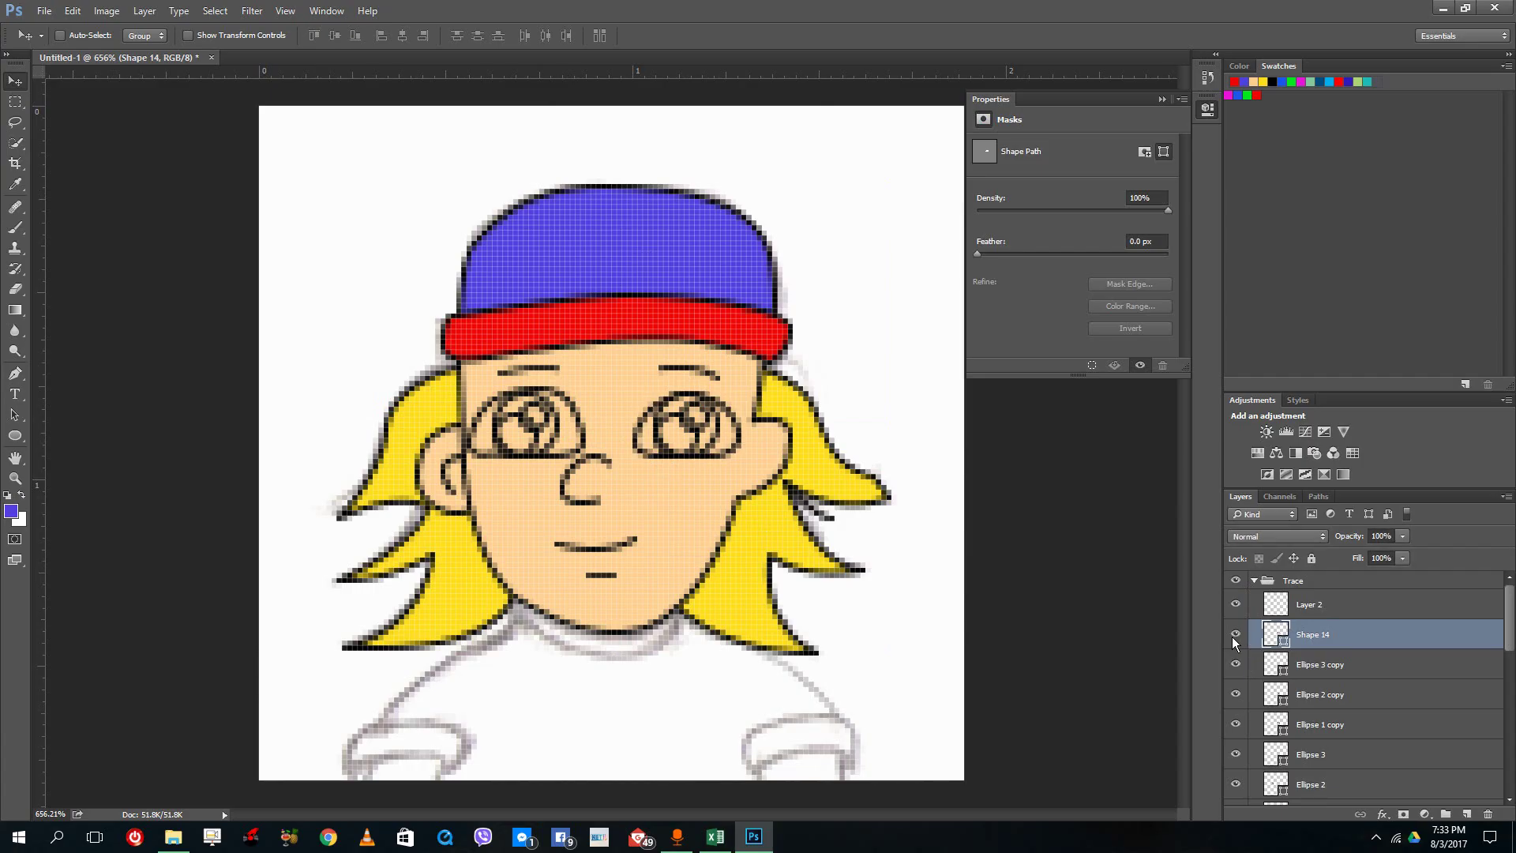
left_click(15, 436)
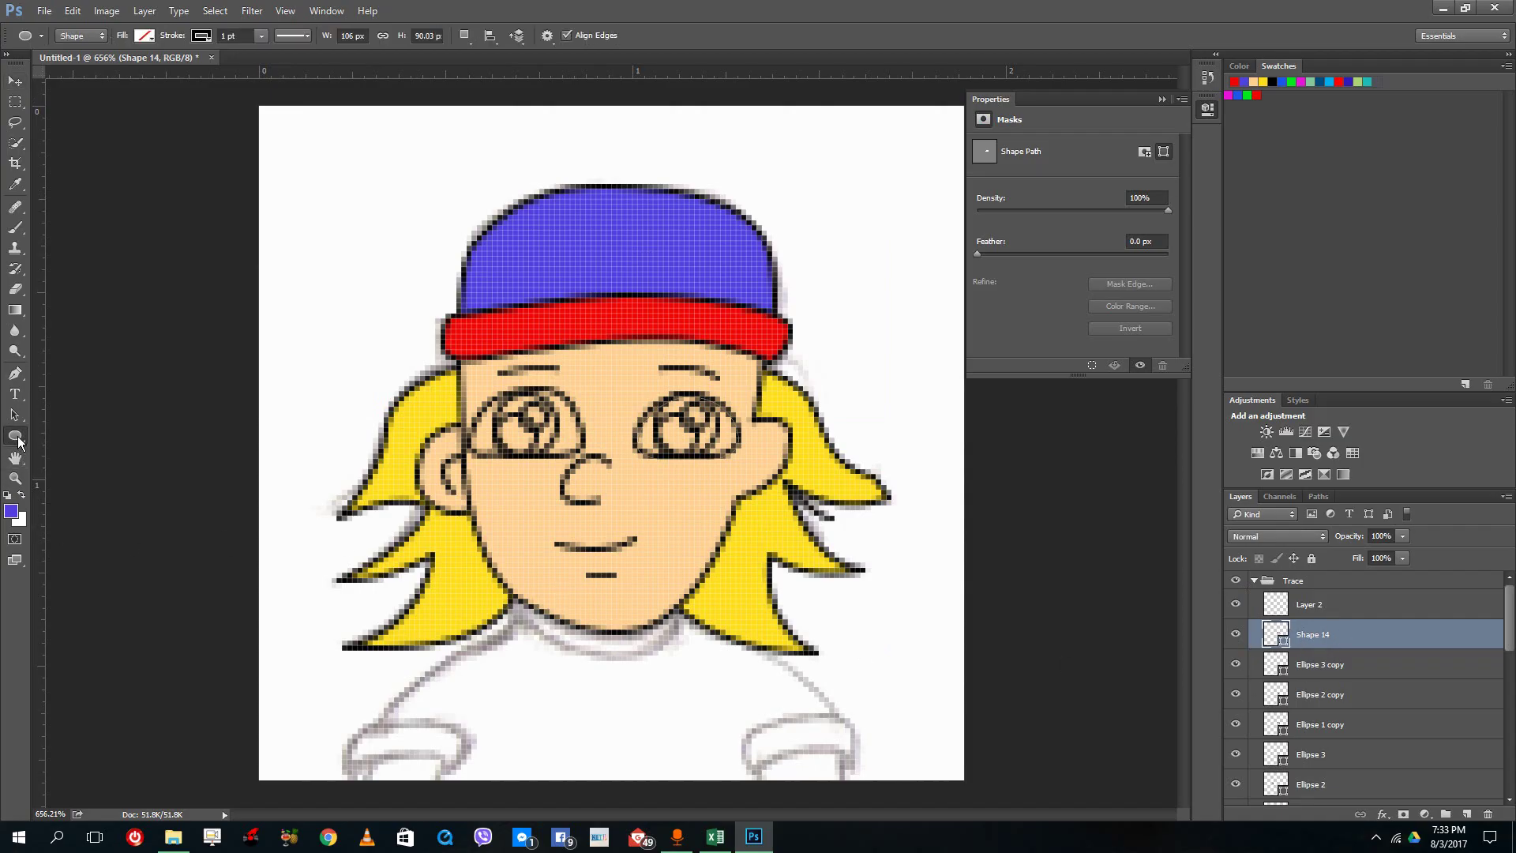
left_click(144, 36)
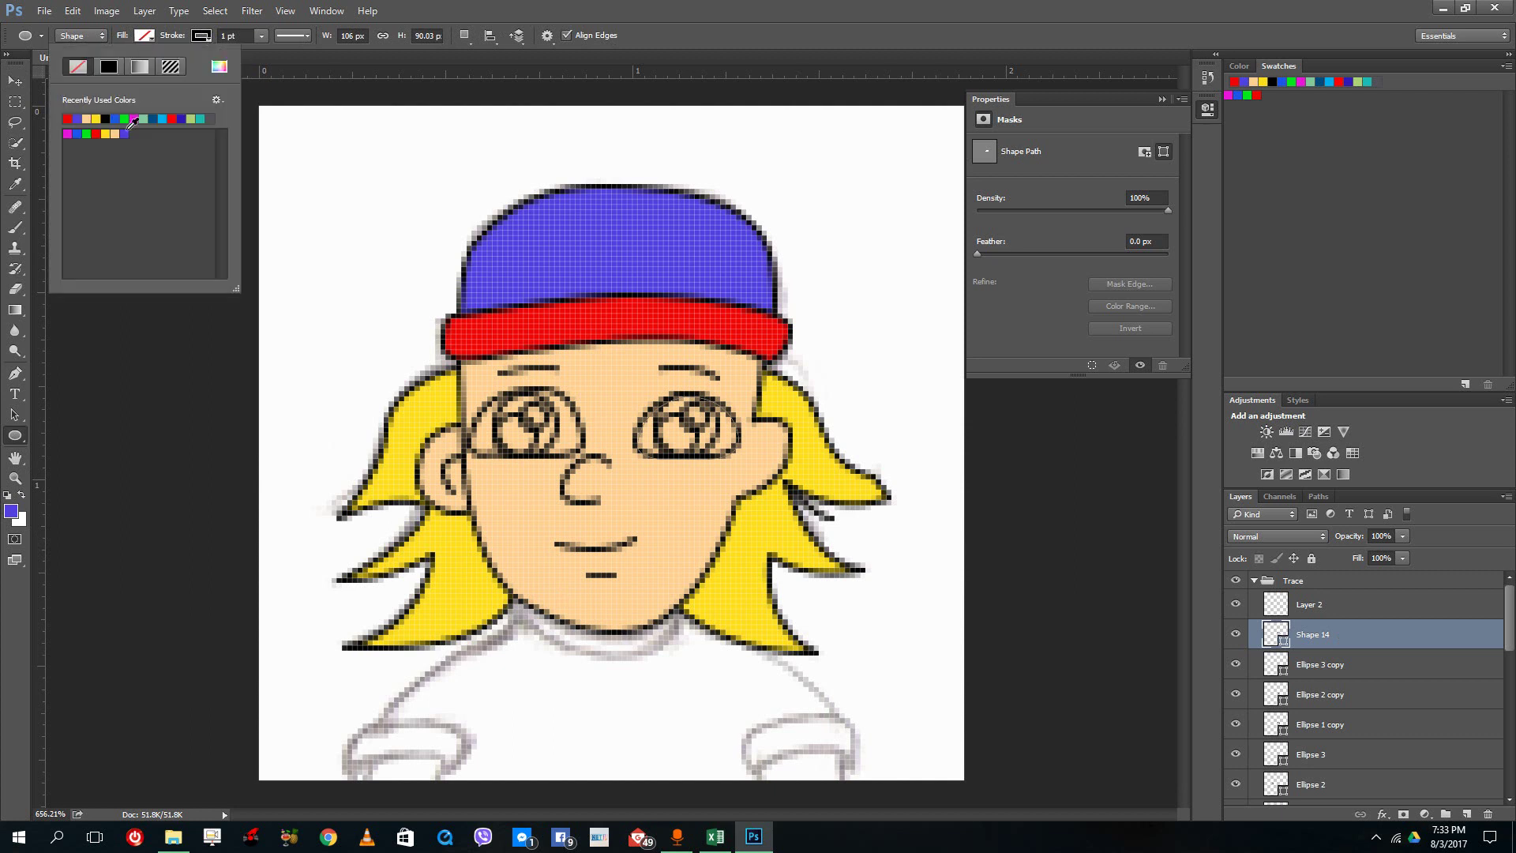
left_click(164, 196)
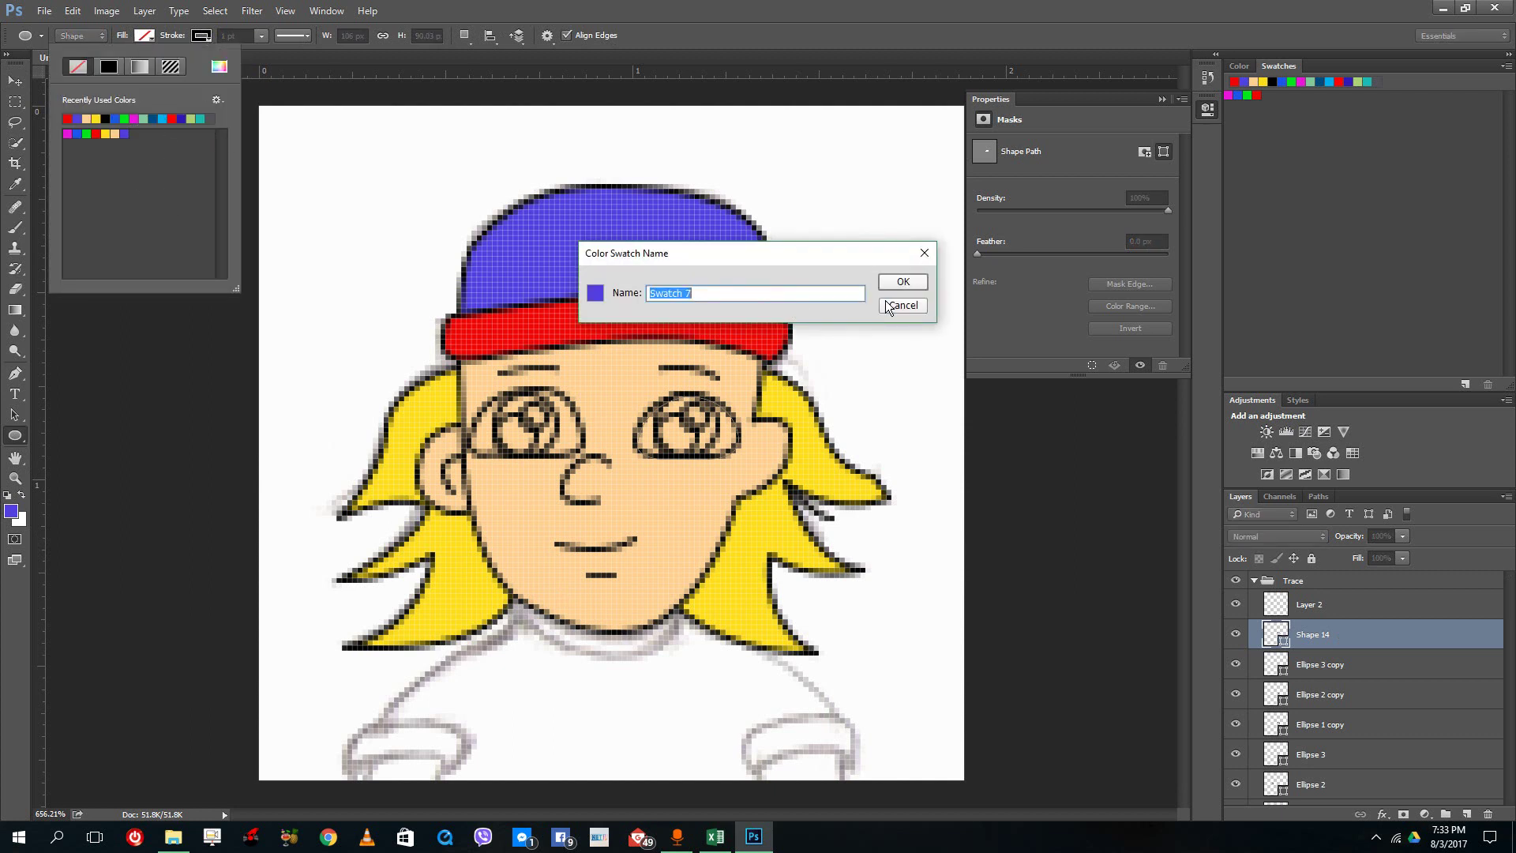
left_click(900, 305)
left_click(26, 505)
left_click(22, 494)
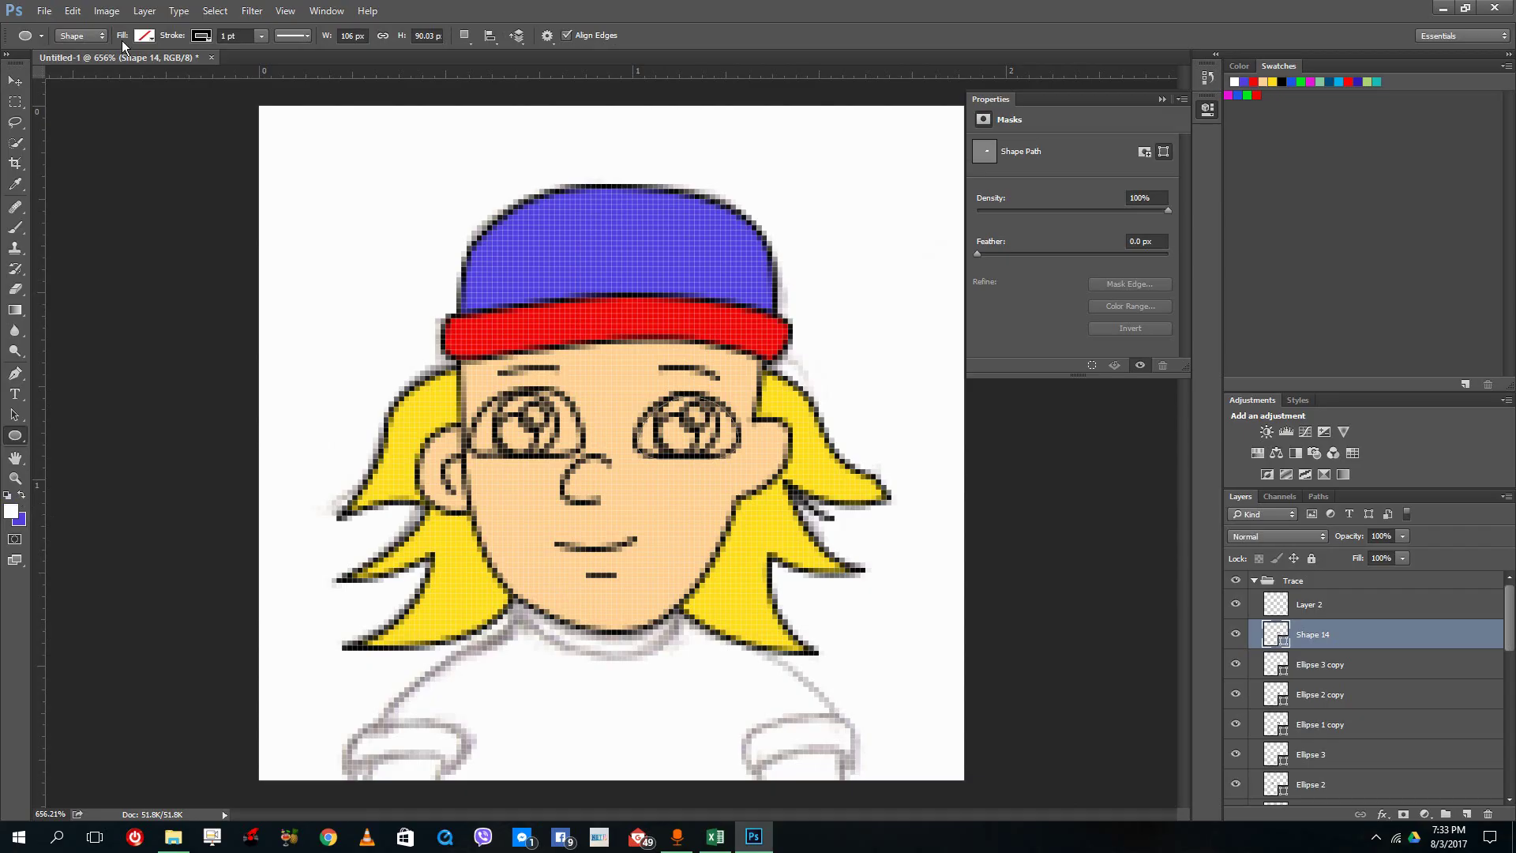
left_click(82, 35)
left_click(99, 51)
left_click(144, 36)
left_click(174, 177)
left_click(918, 282)
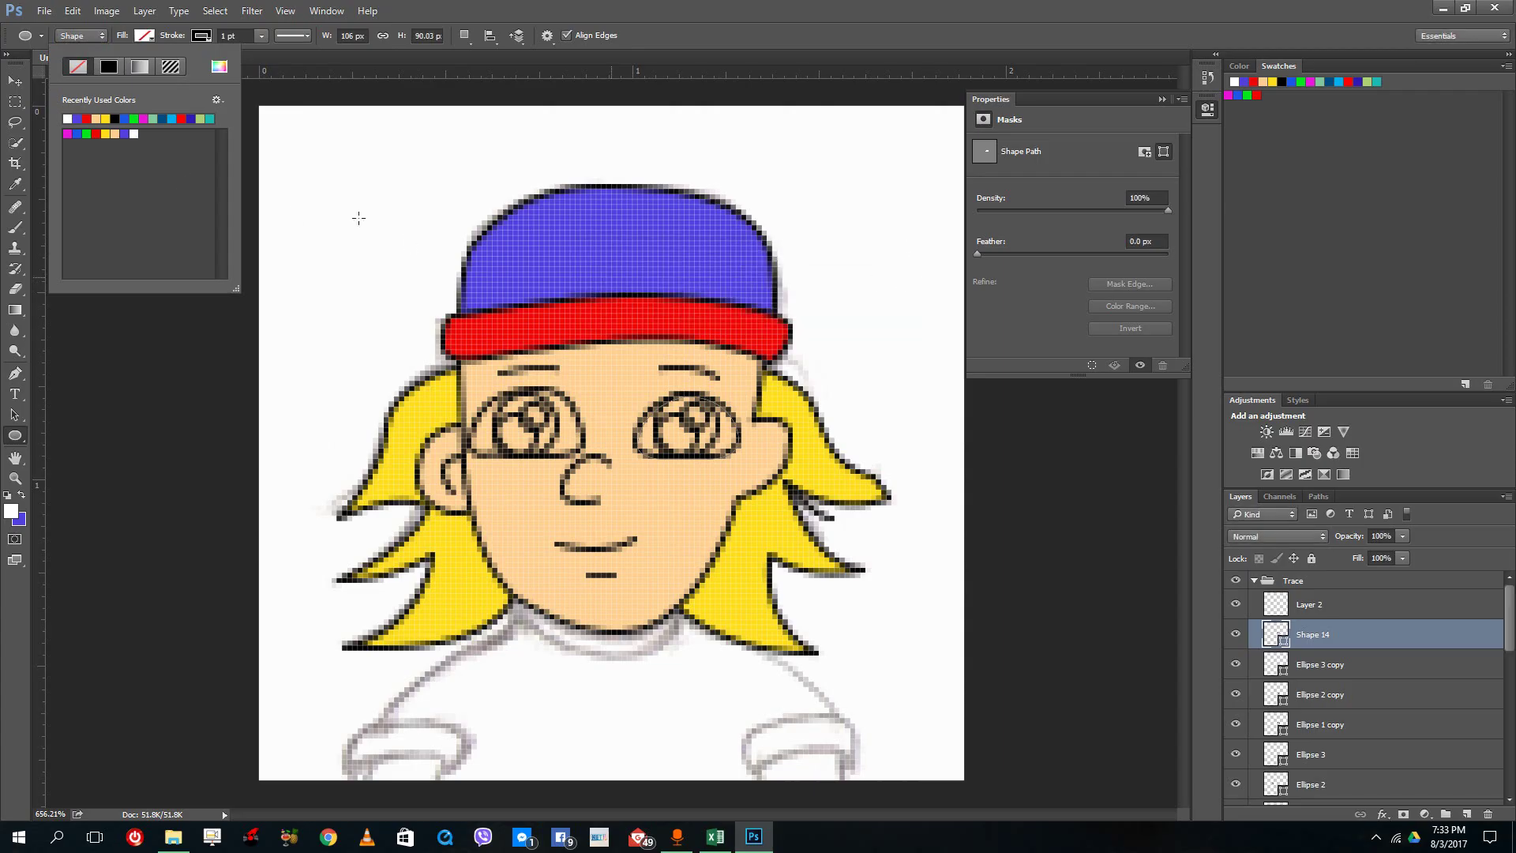
Step: Fill Shape 14 with white and move its layer directly below Ellipse 1 copy
left_click(135, 134)
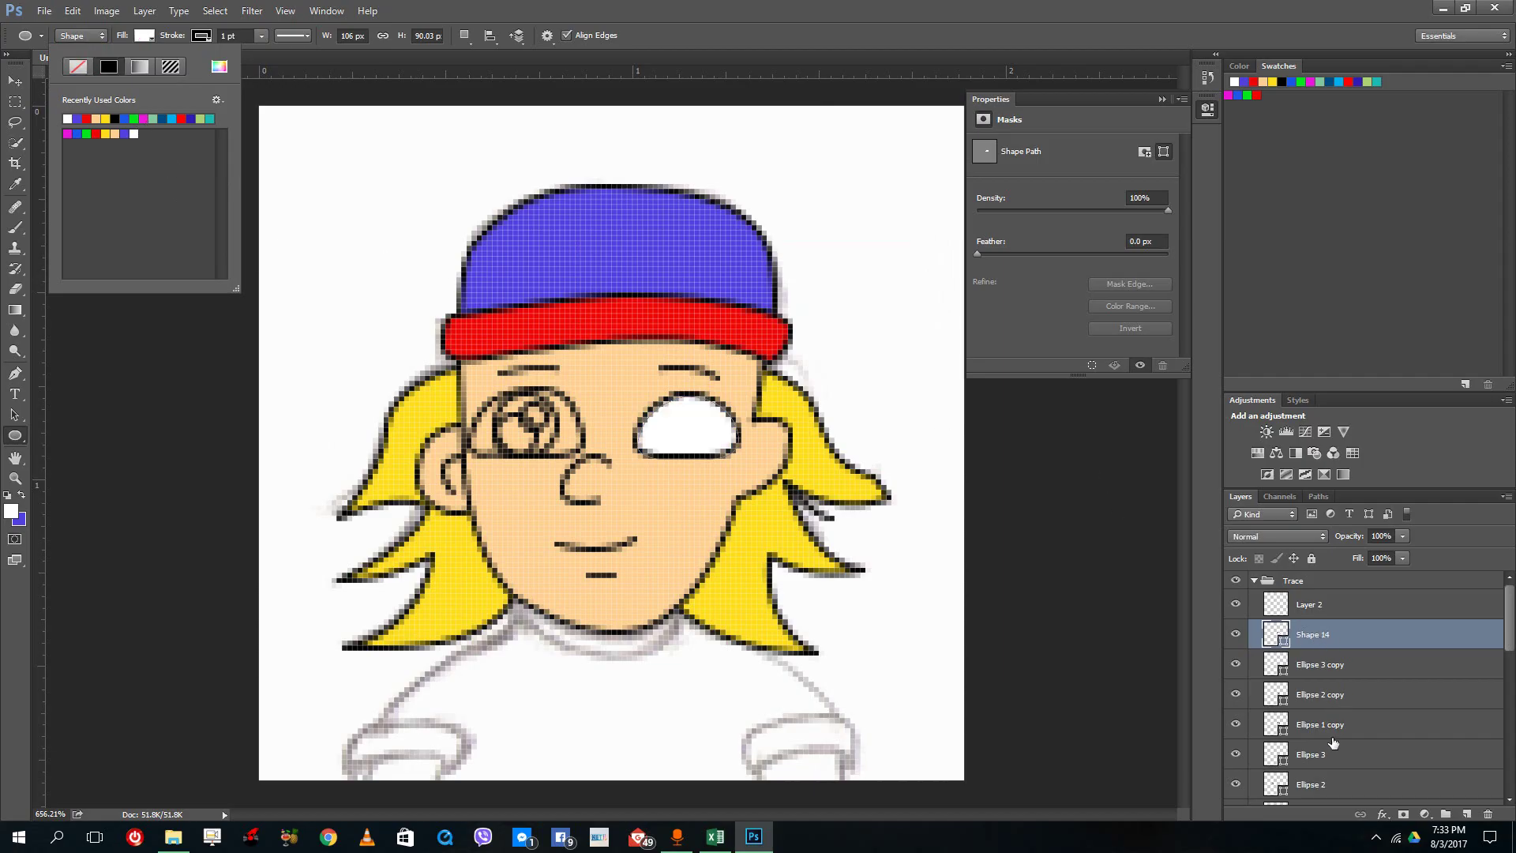
left_click_drag(1329, 641, 1334, 723)
Step: Fill the Shape 13 outline of the eye on the left with white
scroll(1334, 724, "down", 5)
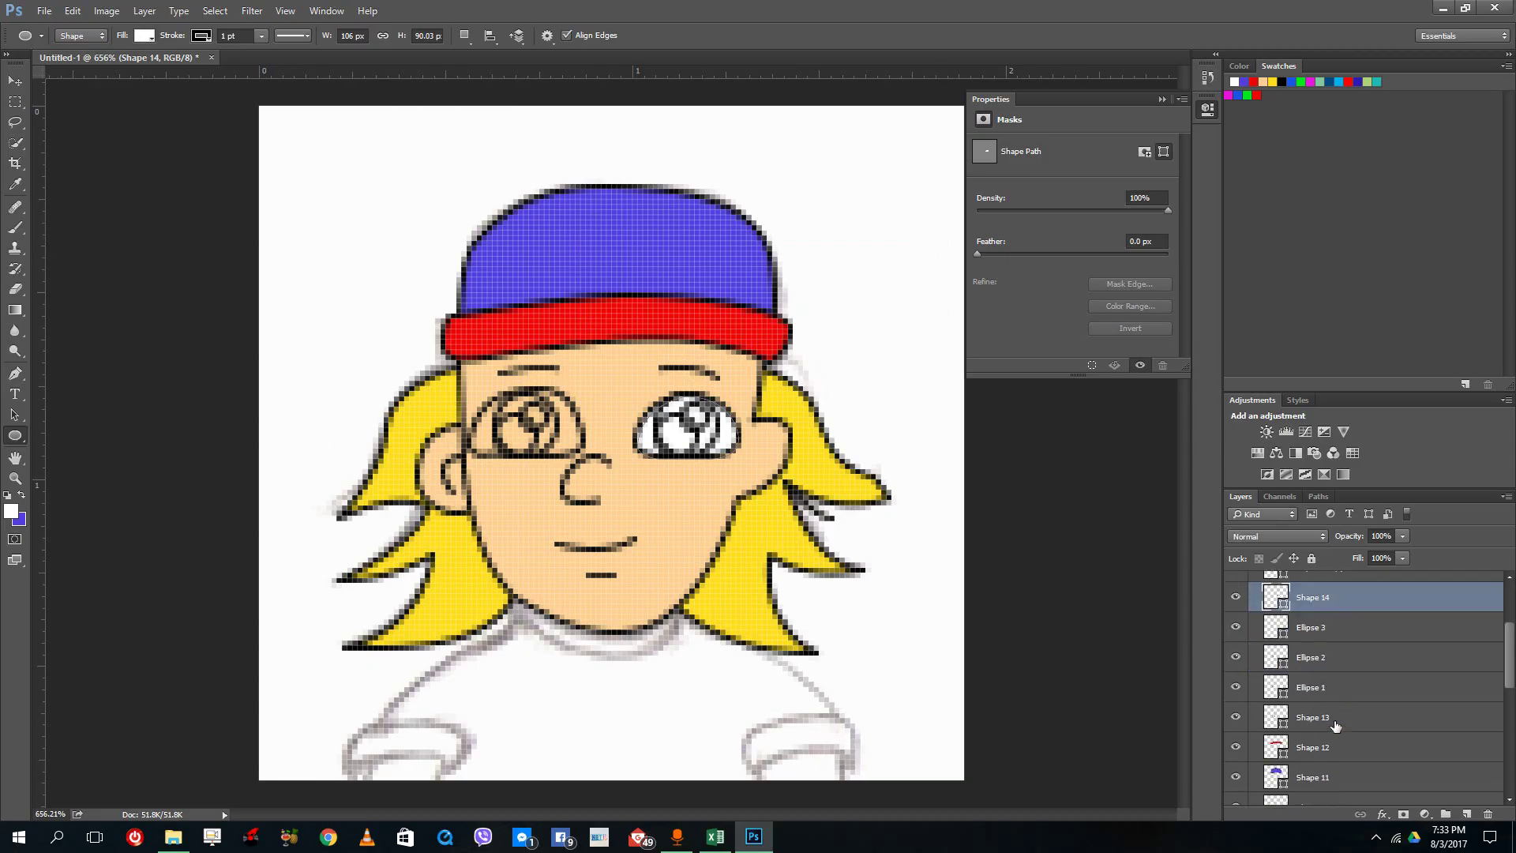
left_click(1306, 677)
left_click(1235, 680)
left_click(1235, 680)
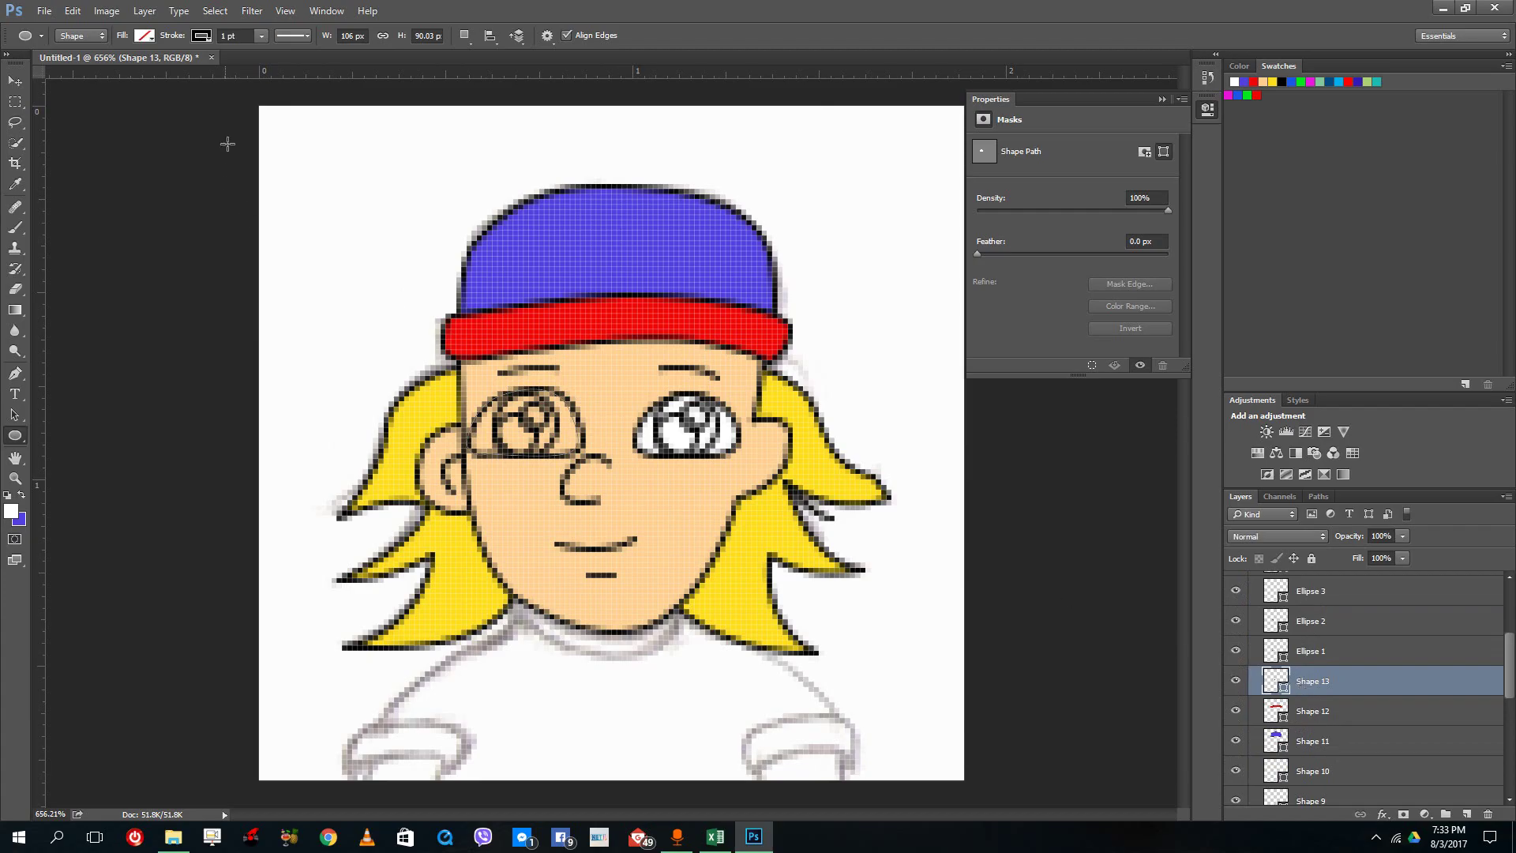
left_click(148, 35)
left_click(133, 134)
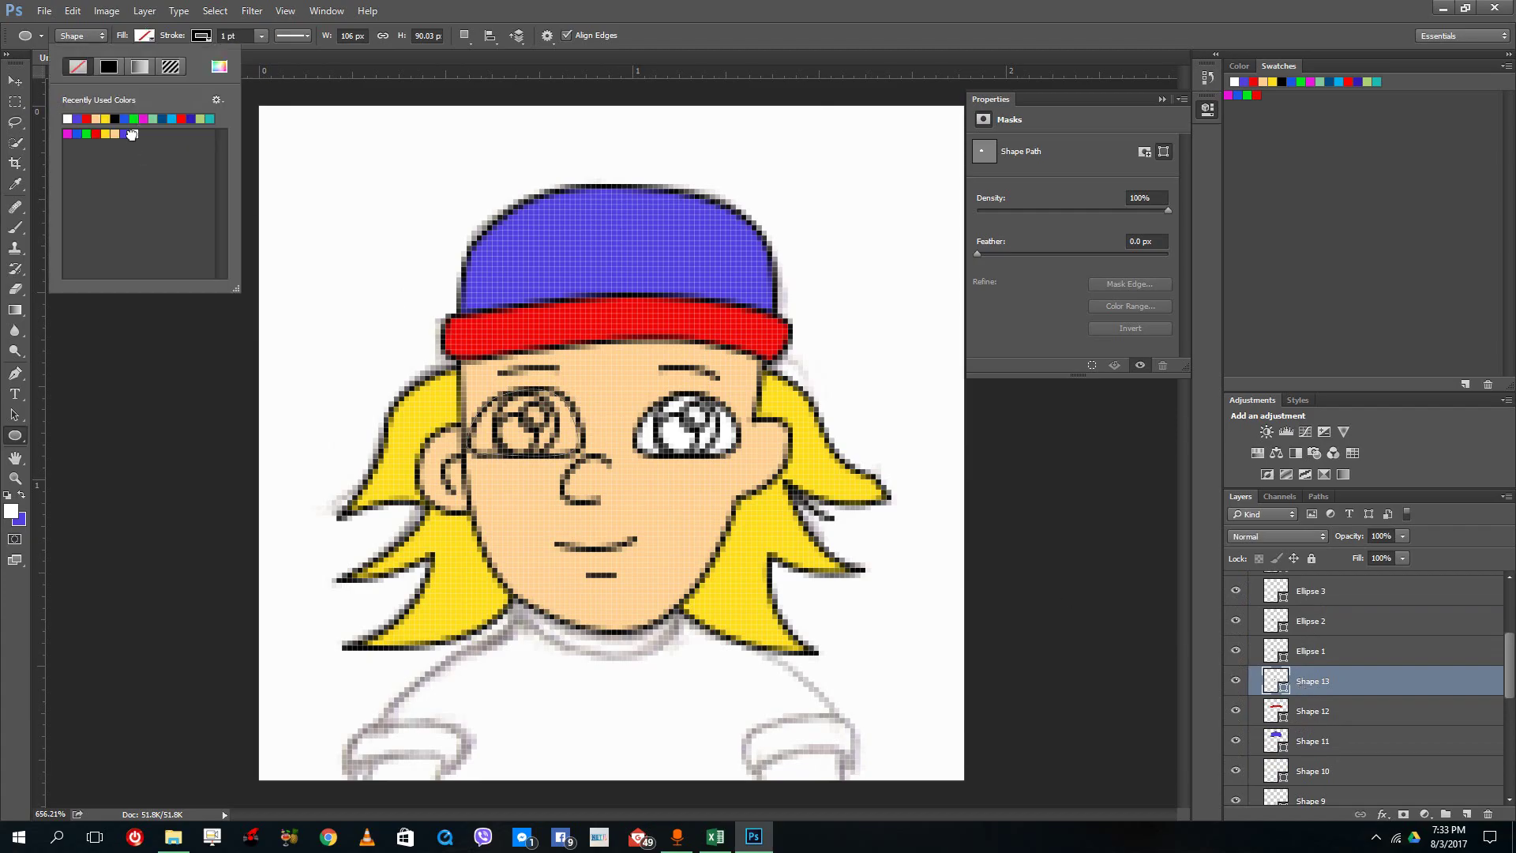
Step: Select the Ellipse 1 iris of the eye on the left, set the foreground colour to black and add it as a fill swatch
left_click(1378, 660)
left_click(1371, 657)
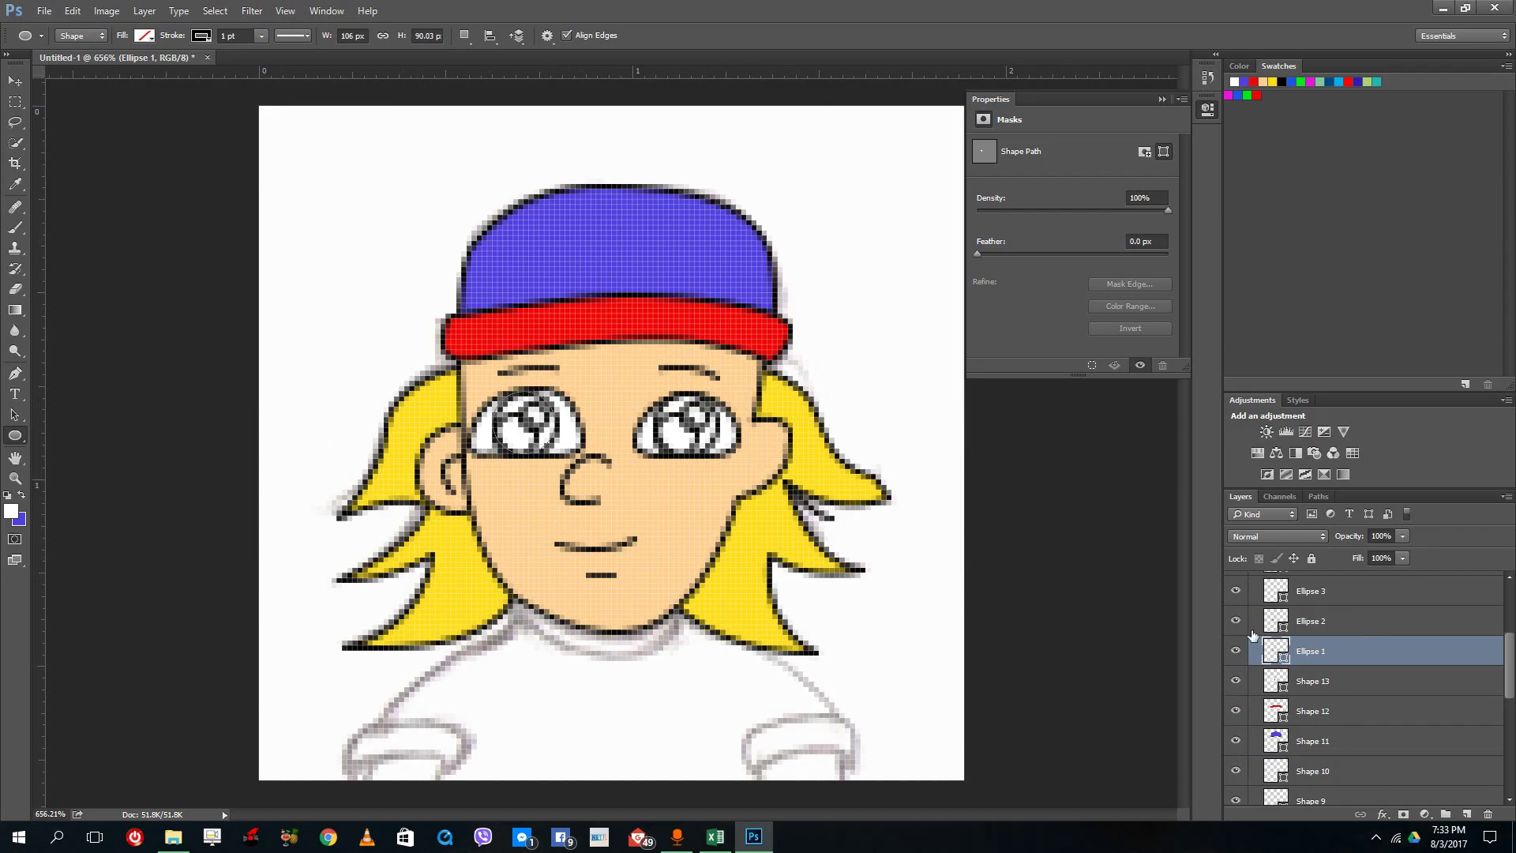
left_click(1237, 651)
left_click(1237, 651)
left_click(10, 510)
left_click(620, 584)
left_click_drag(547, 615, 456, 683)
left_click(868, 463)
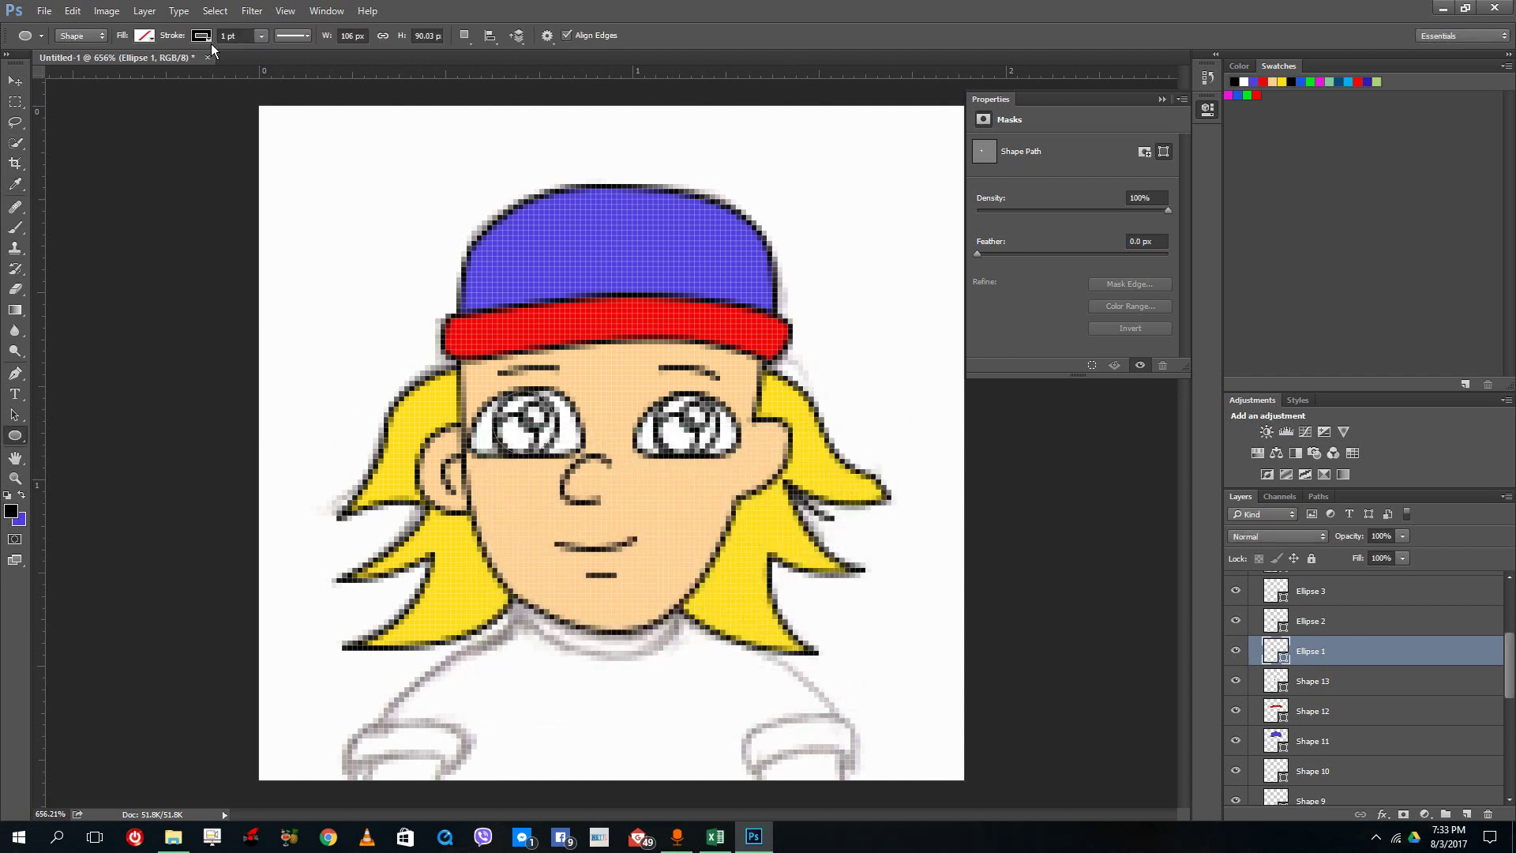
left_click(150, 40)
left_click(162, 162)
left_click(898, 281)
Step: Try a black fill on the Ellipse 1 iris and toggle the layer's visibility to check which circle it is
left_click(144, 134)
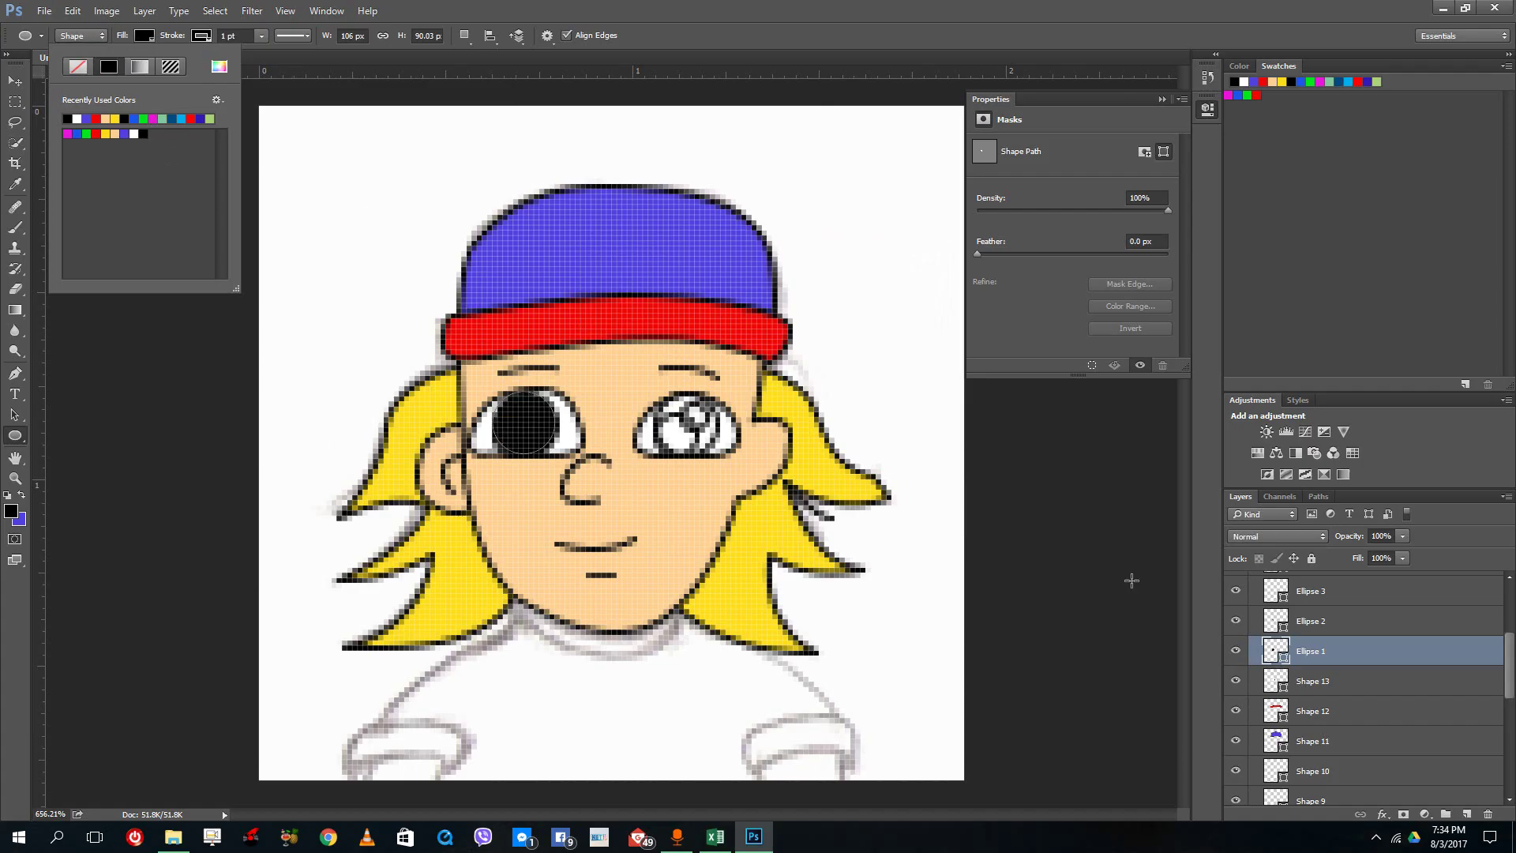
left_click(1376, 656)
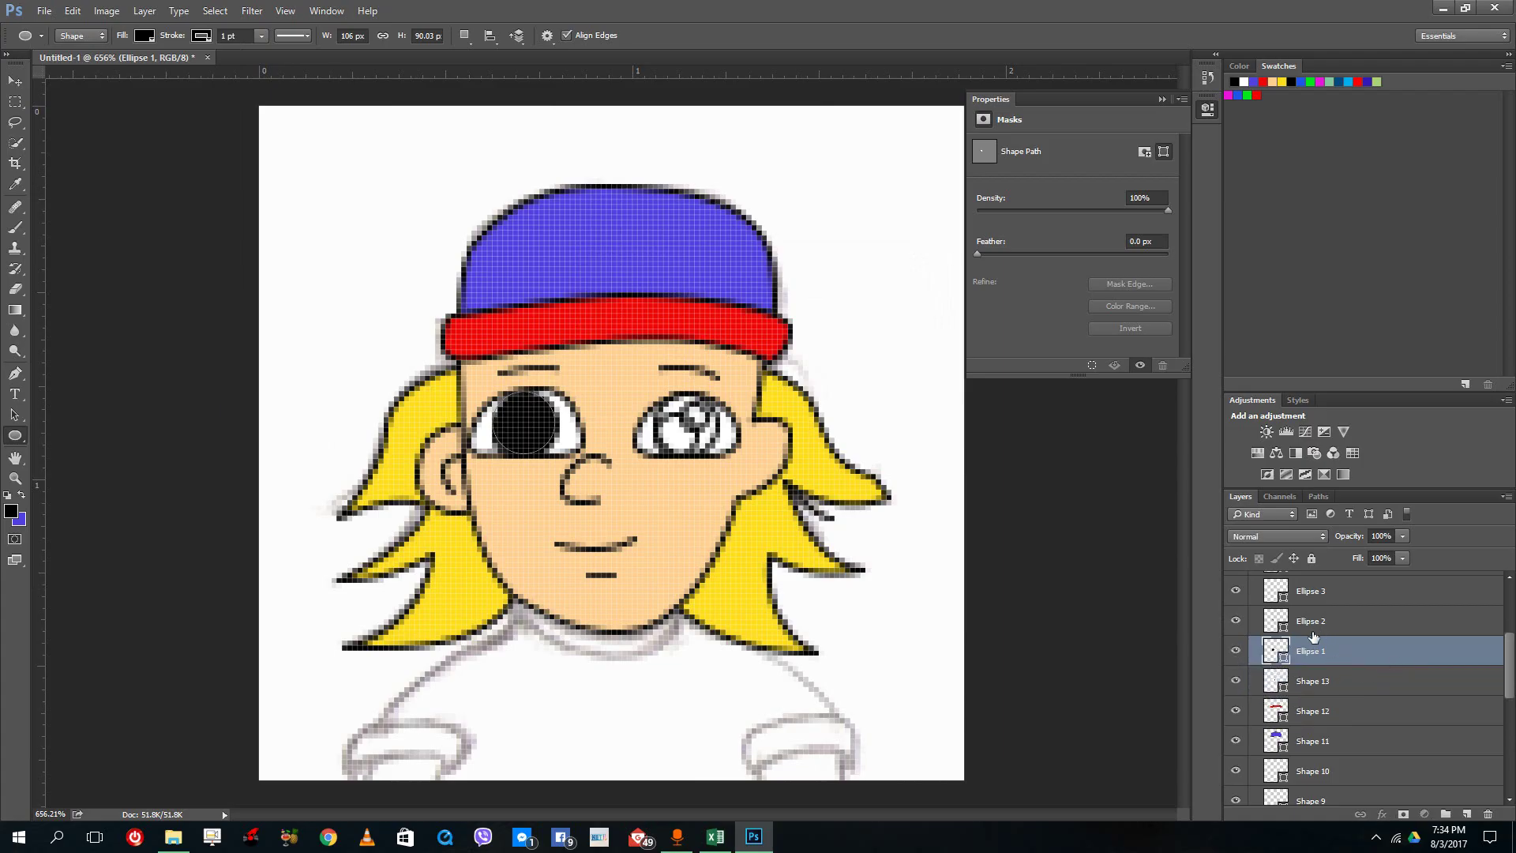
left_click(1236, 651)
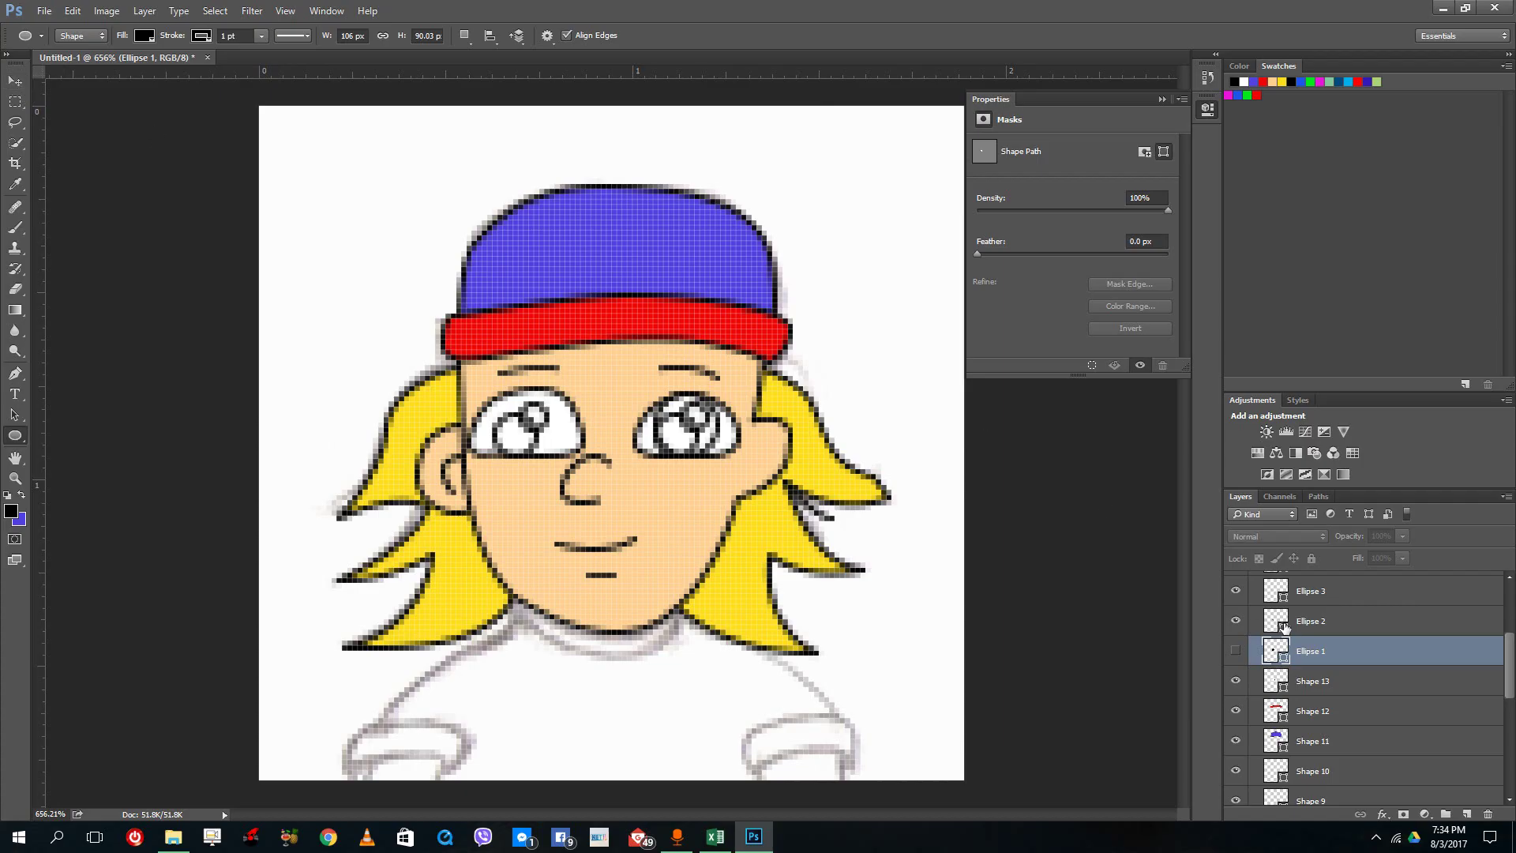
left_click(1236, 651)
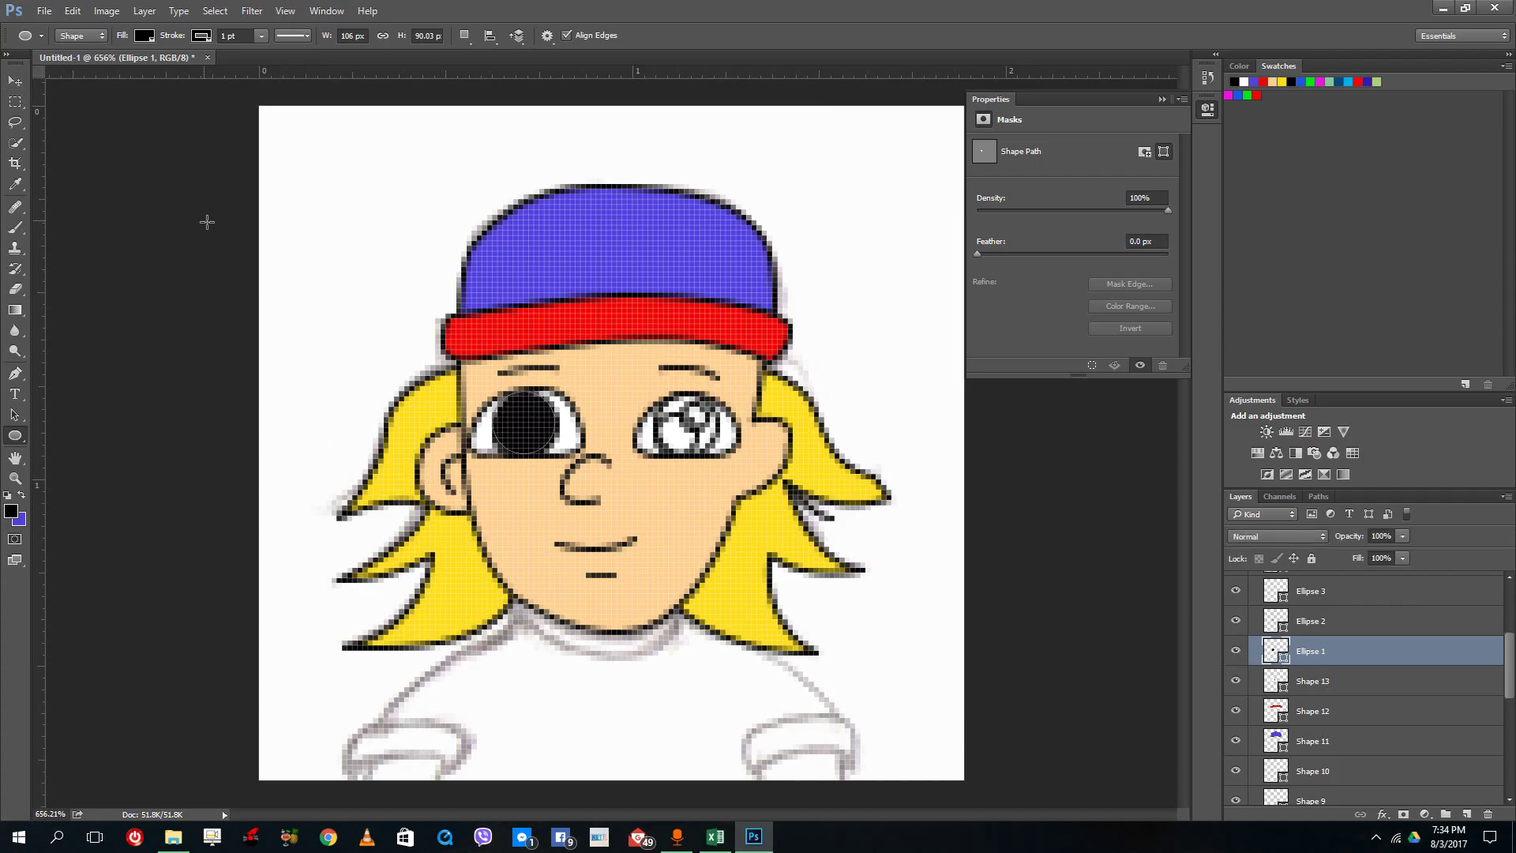
Step: Fill the Ellipse 1 iris of the eye on the left with light blue
left_click(143, 36)
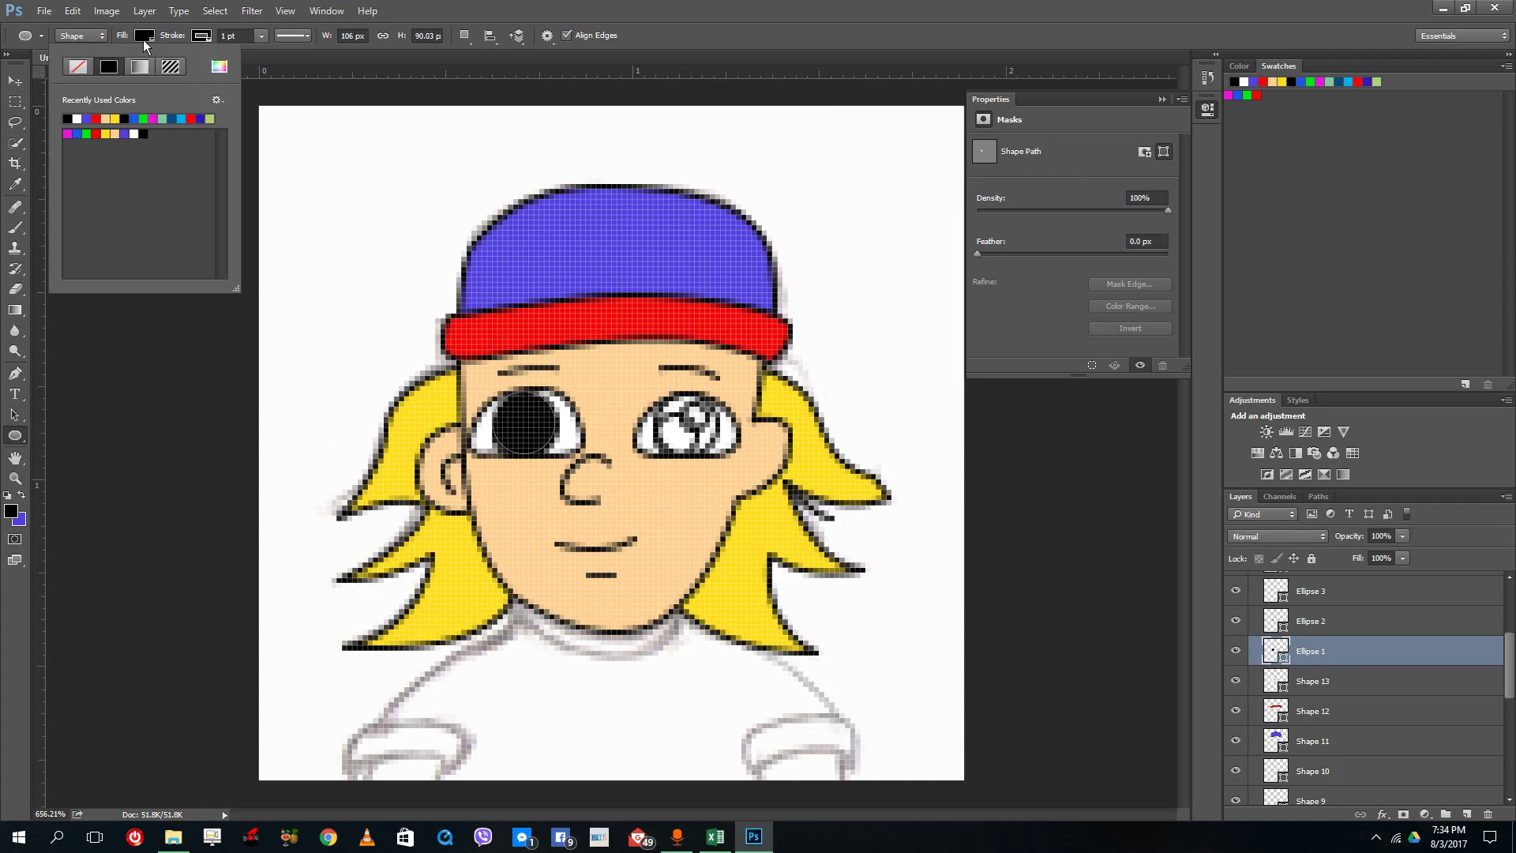
left_click(181, 119)
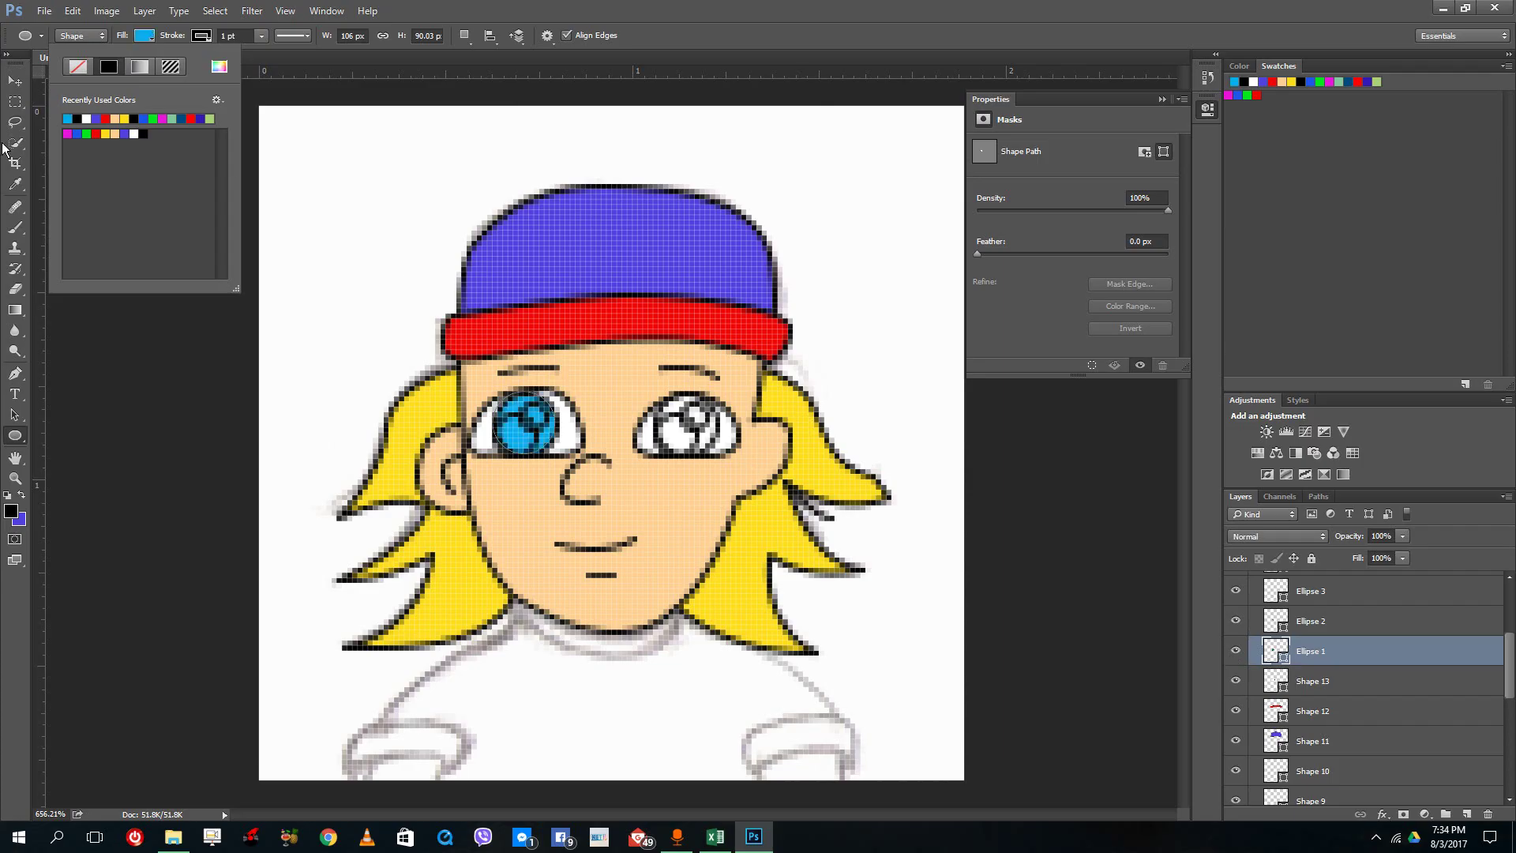
left_click(15, 80)
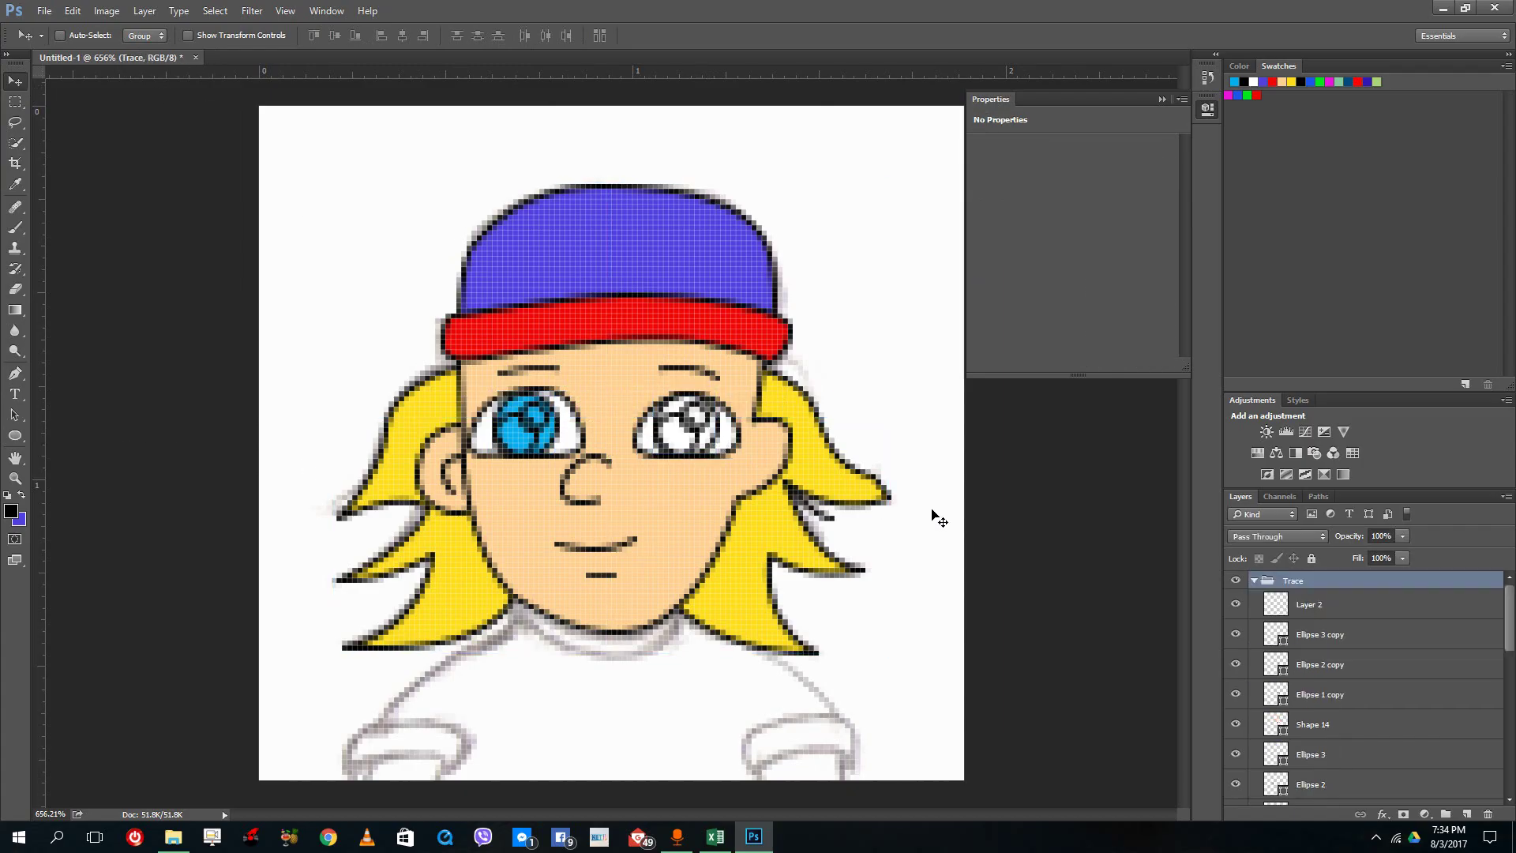
Step: Identify the iris among the copied ellipses of the eye on the right and fill Ellipse 1 copy with the same light blue
left_click(1364, 641)
left_click(1237, 635)
left_click(1237, 635)
left_click(1237, 665)
left_click(1236, 665)
left_click(1237, 694)
left_click(1236, 694)
left_click(1313, 703)
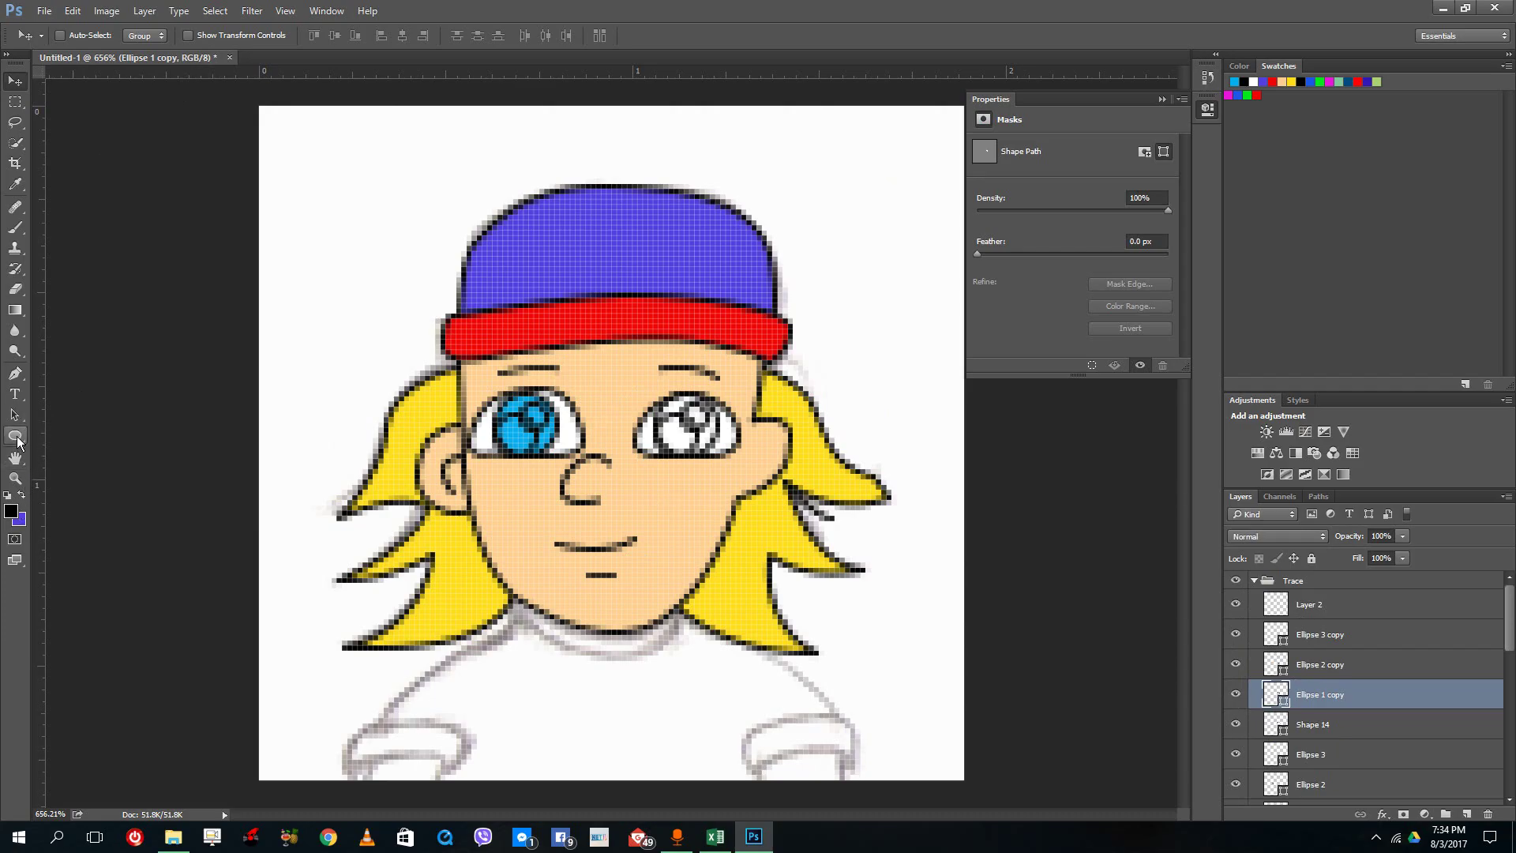
left_click(16, 435)
left_click(144, 40)
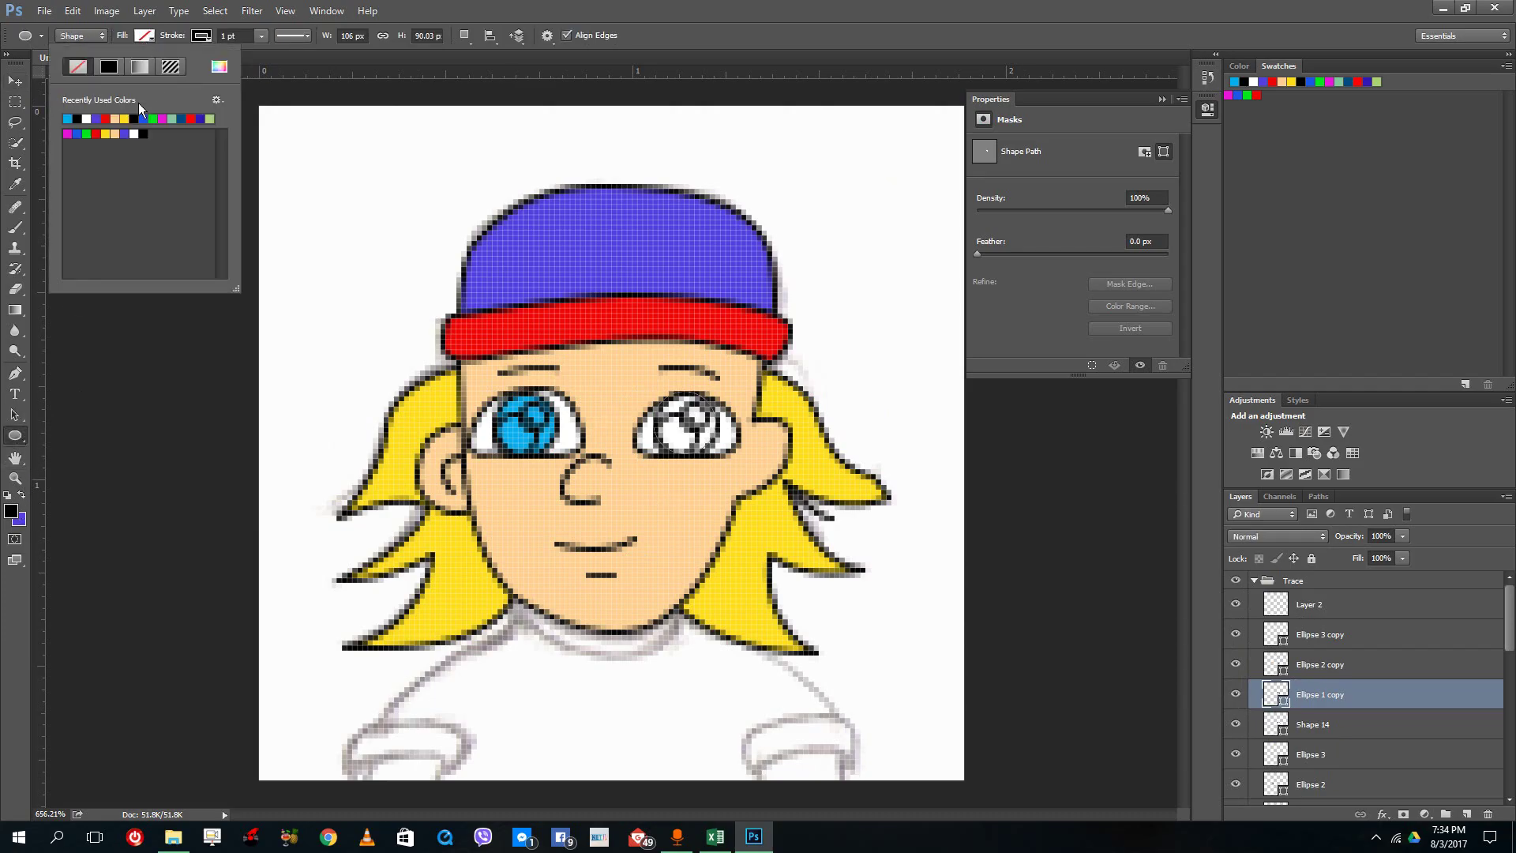
left_click(68, 119)
Step: Identify the pupil of the eye on the right by its visibility and fill Ellipse 2 copy with black
left_click(1253, 682)
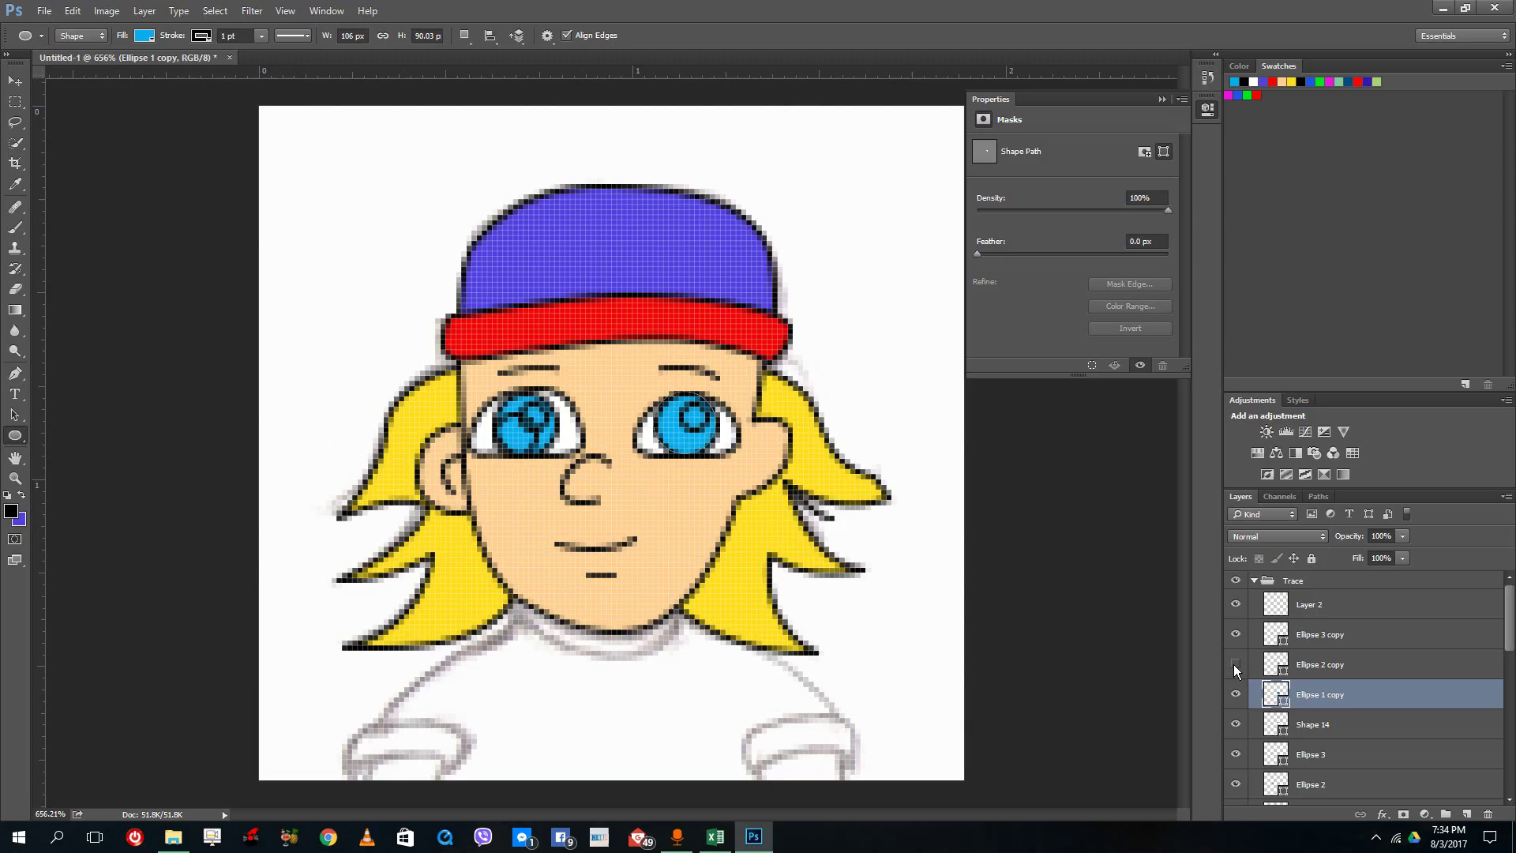
left_click(1340, 667)
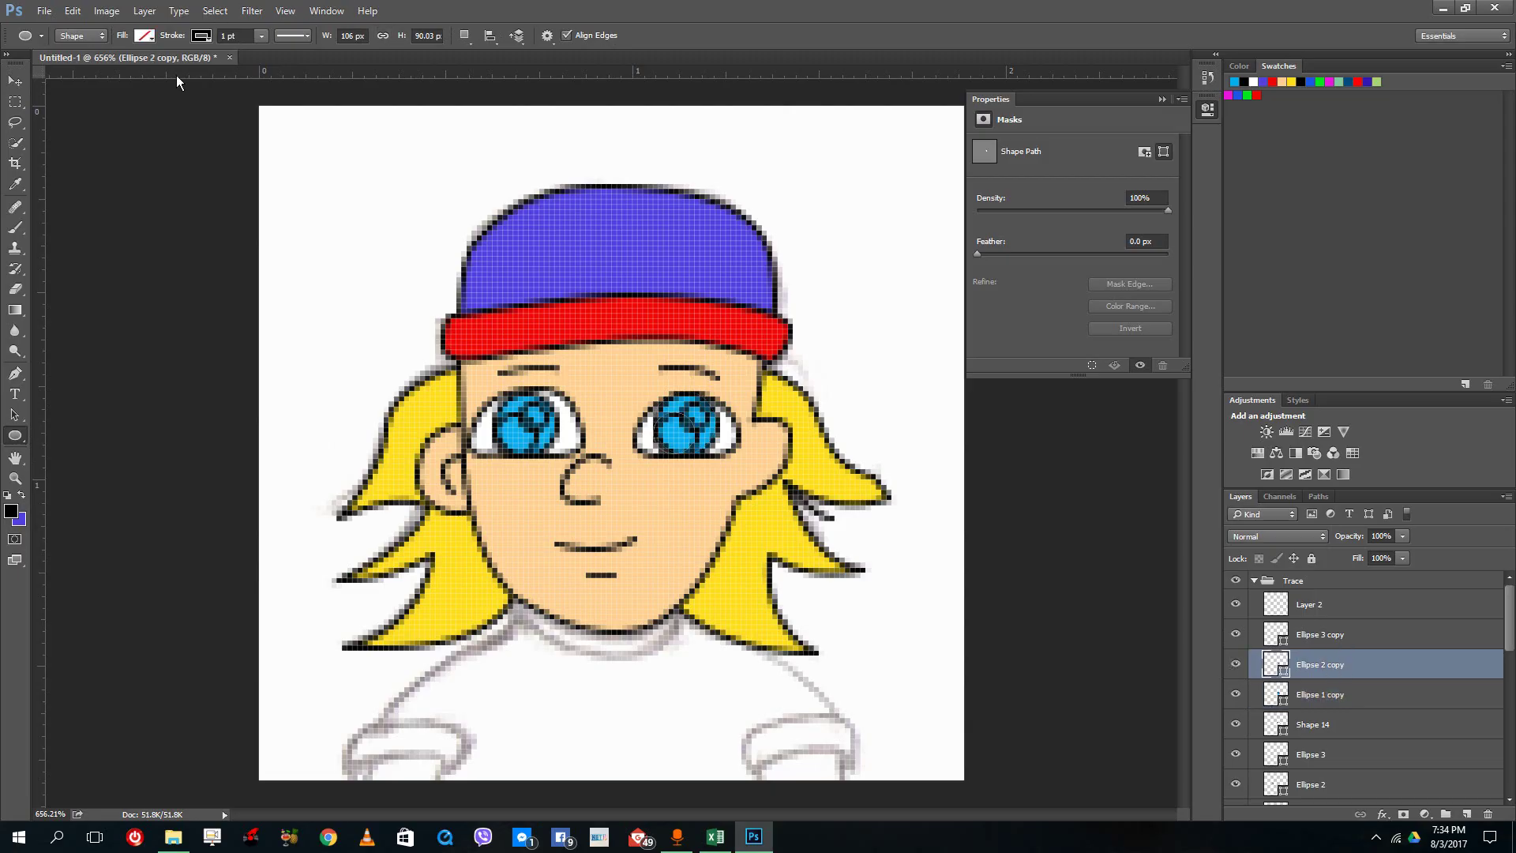
left_click(147, 36)
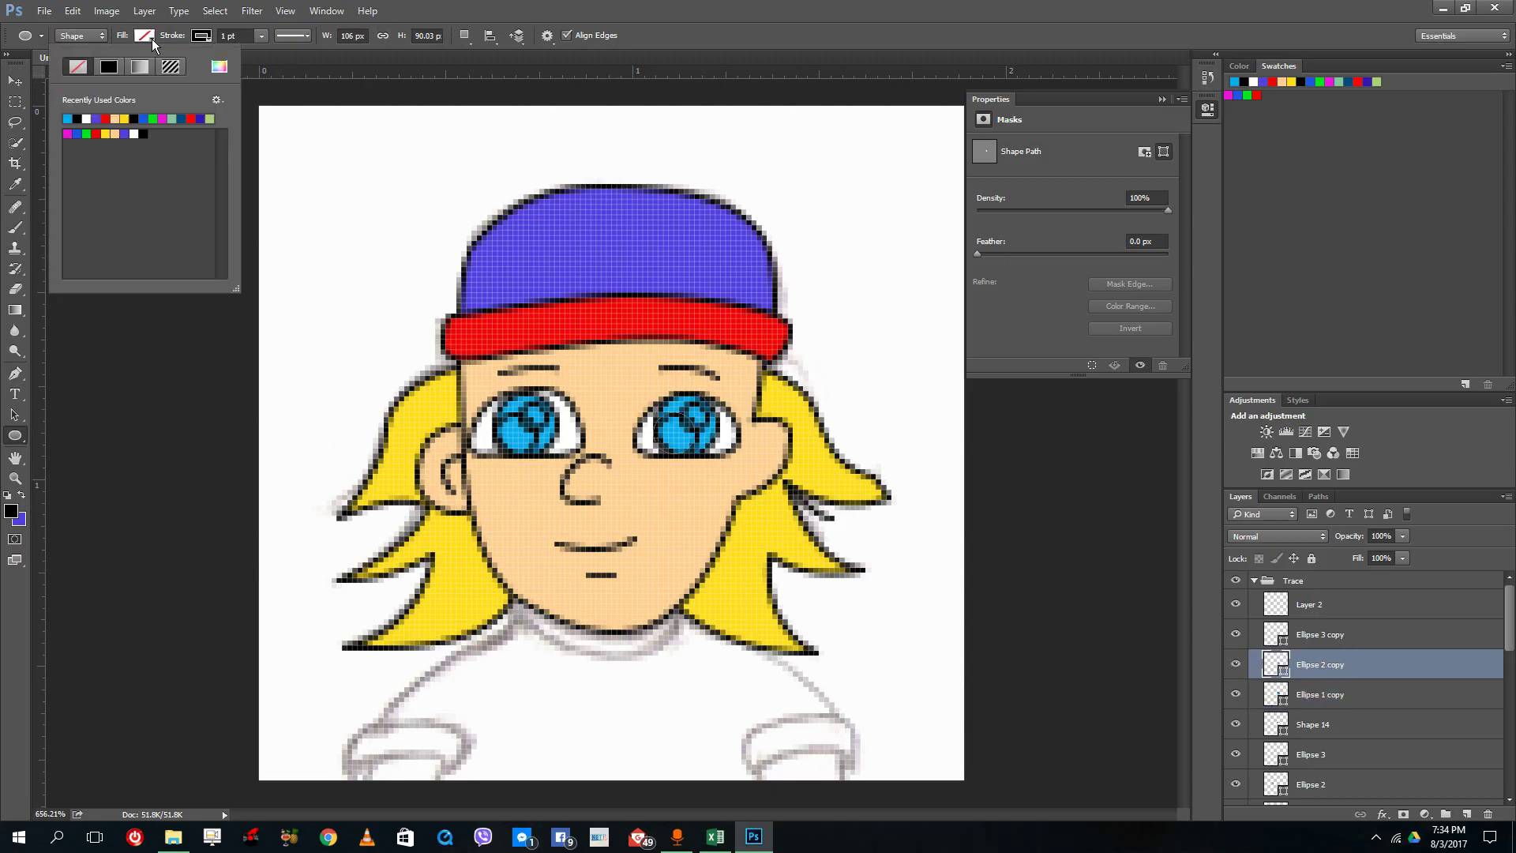
left_click(139, 116)
left_click(1324, 701)
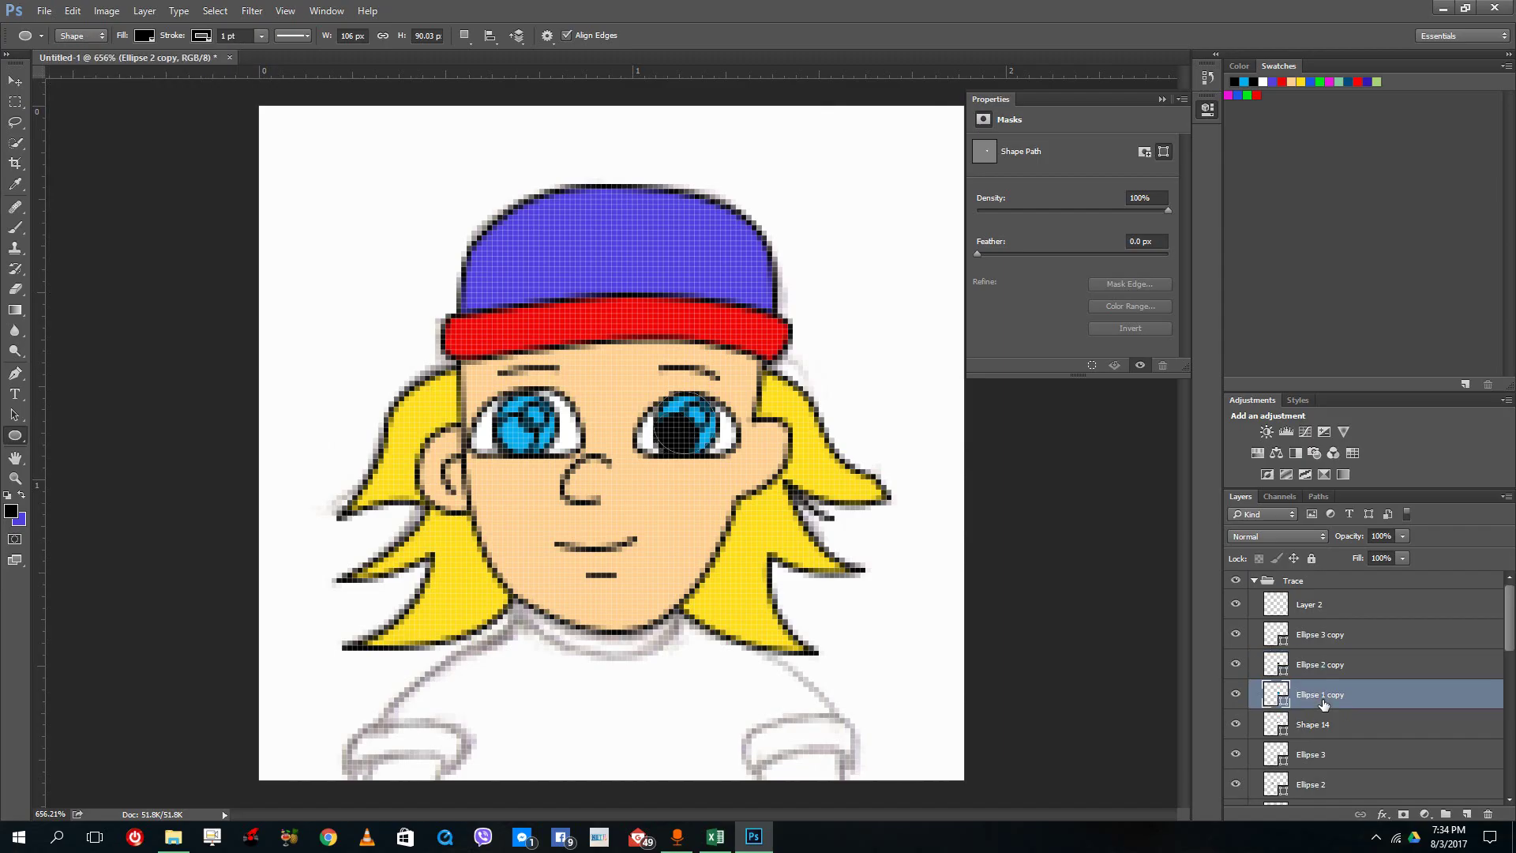
Step: Identify the pupil of the eye on the left by toggling layer visibility and fill Ellipse 2 with black
left_click(1236, 725)
left_click(1236, 725)
left_click(1237, 755)
left_click(1237, 755)
left_click(1236, 784)
left_click(1236, 784)
left_click(1270, 788)
left_click(145, 36)
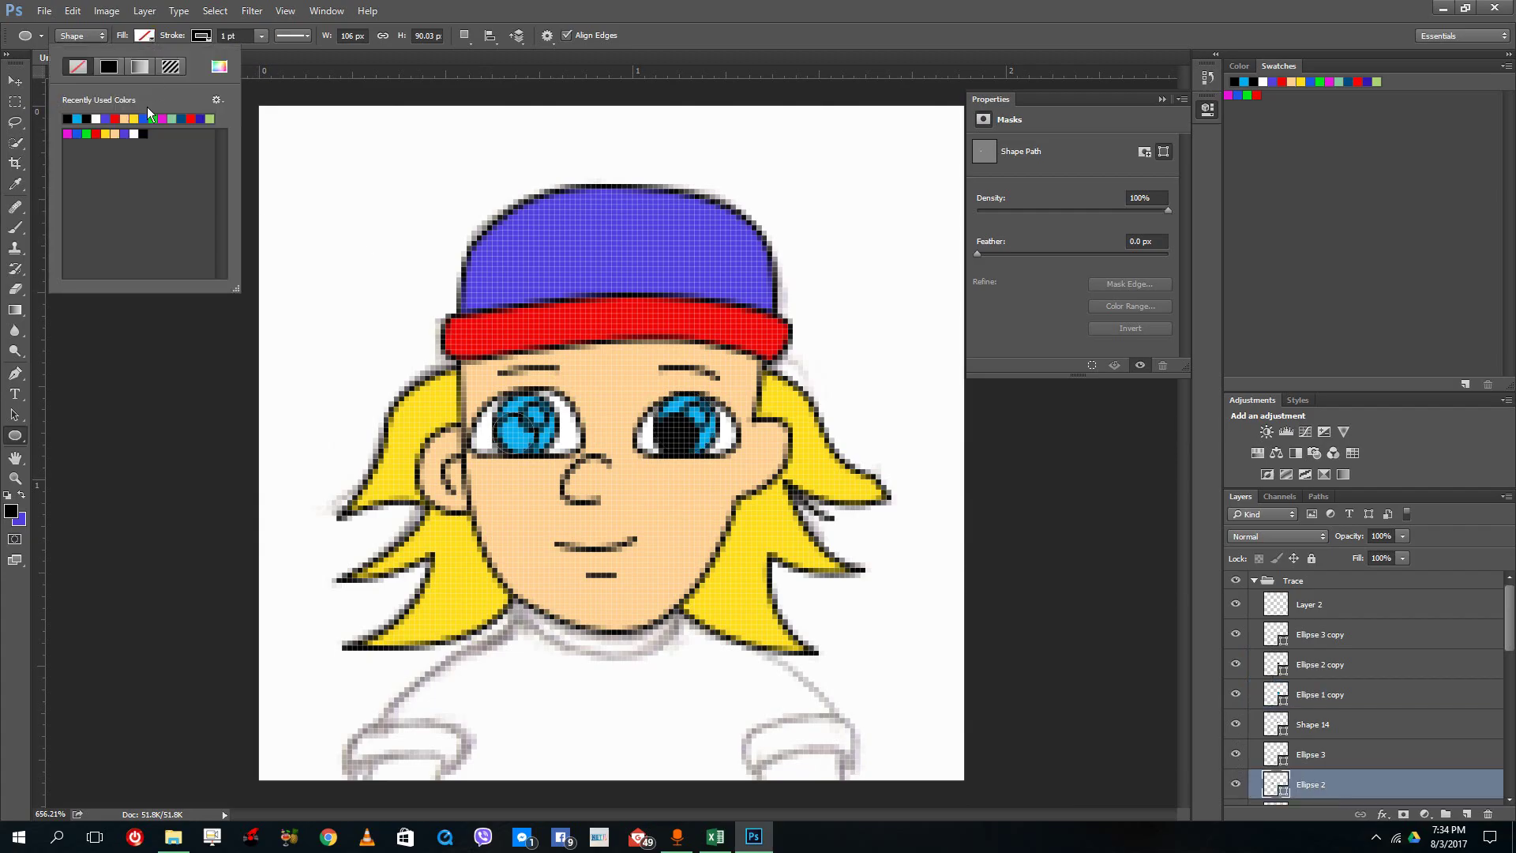
left_click(142, 133)
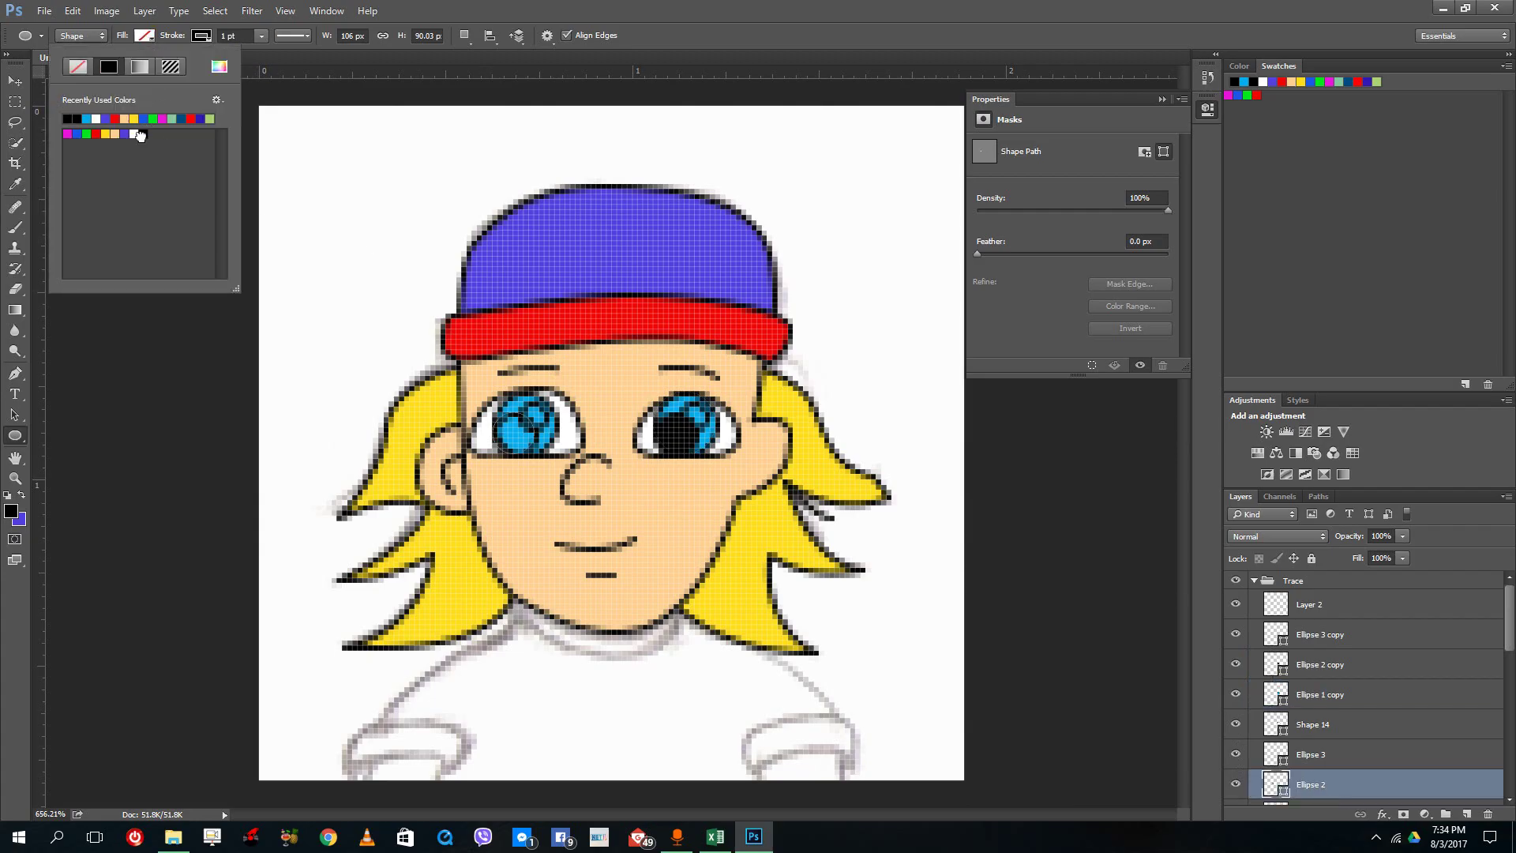
Step: Fill the Ellipse 3 highlight of the eye on the left with white
left_click(1237, 754)
left_click(1236, 754)
left_click(1350, 758)
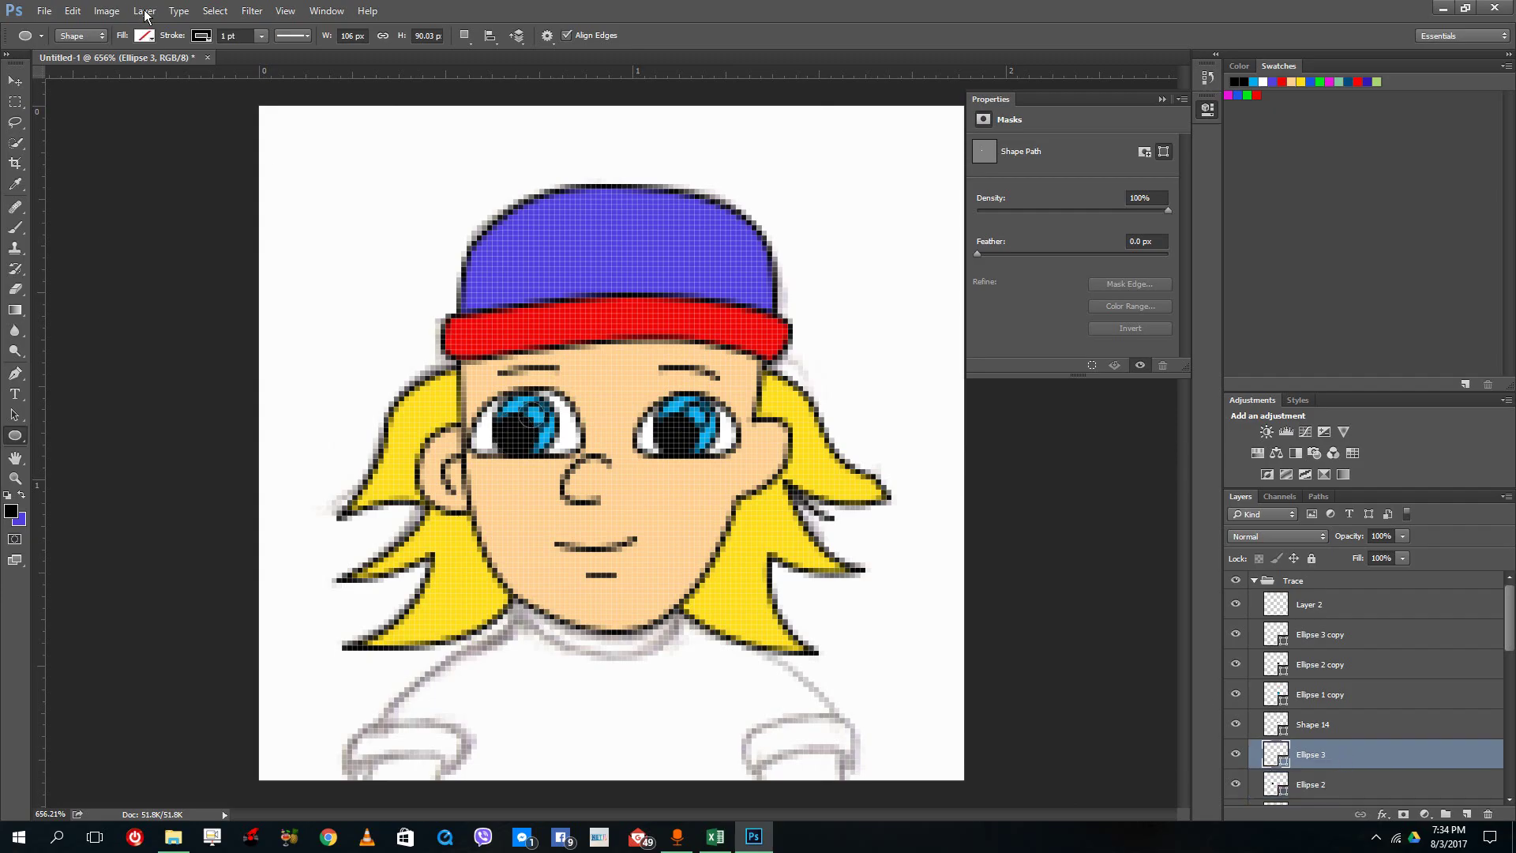
left_click(147, 37)
left_click(134, 134)
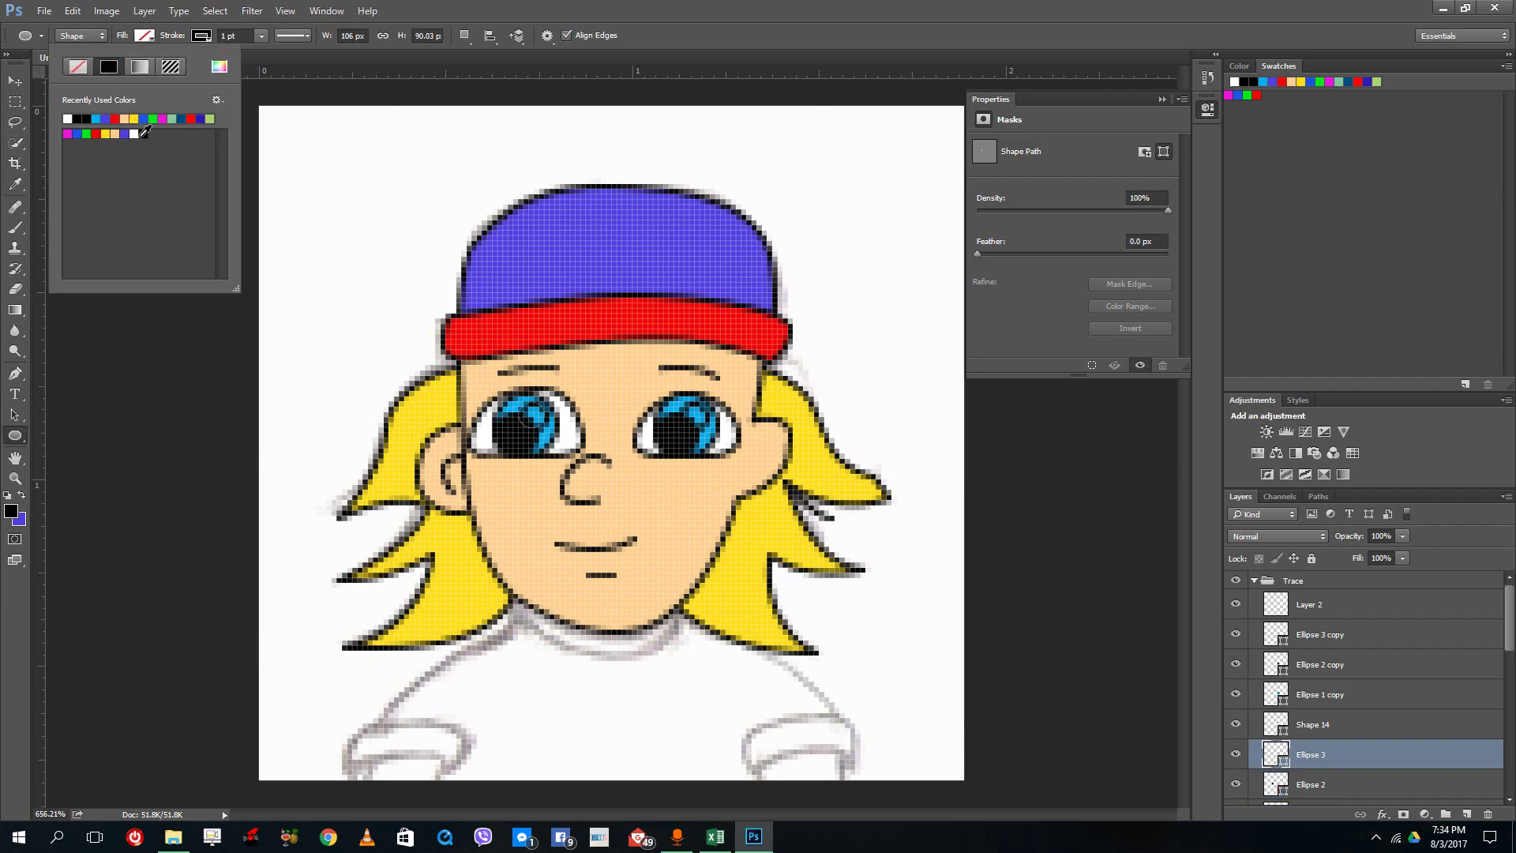
Step: Fill the Ellipse 3 copy highlight of the eye on the right with white
left_click(1319, 724)
left_click(1334, 697)
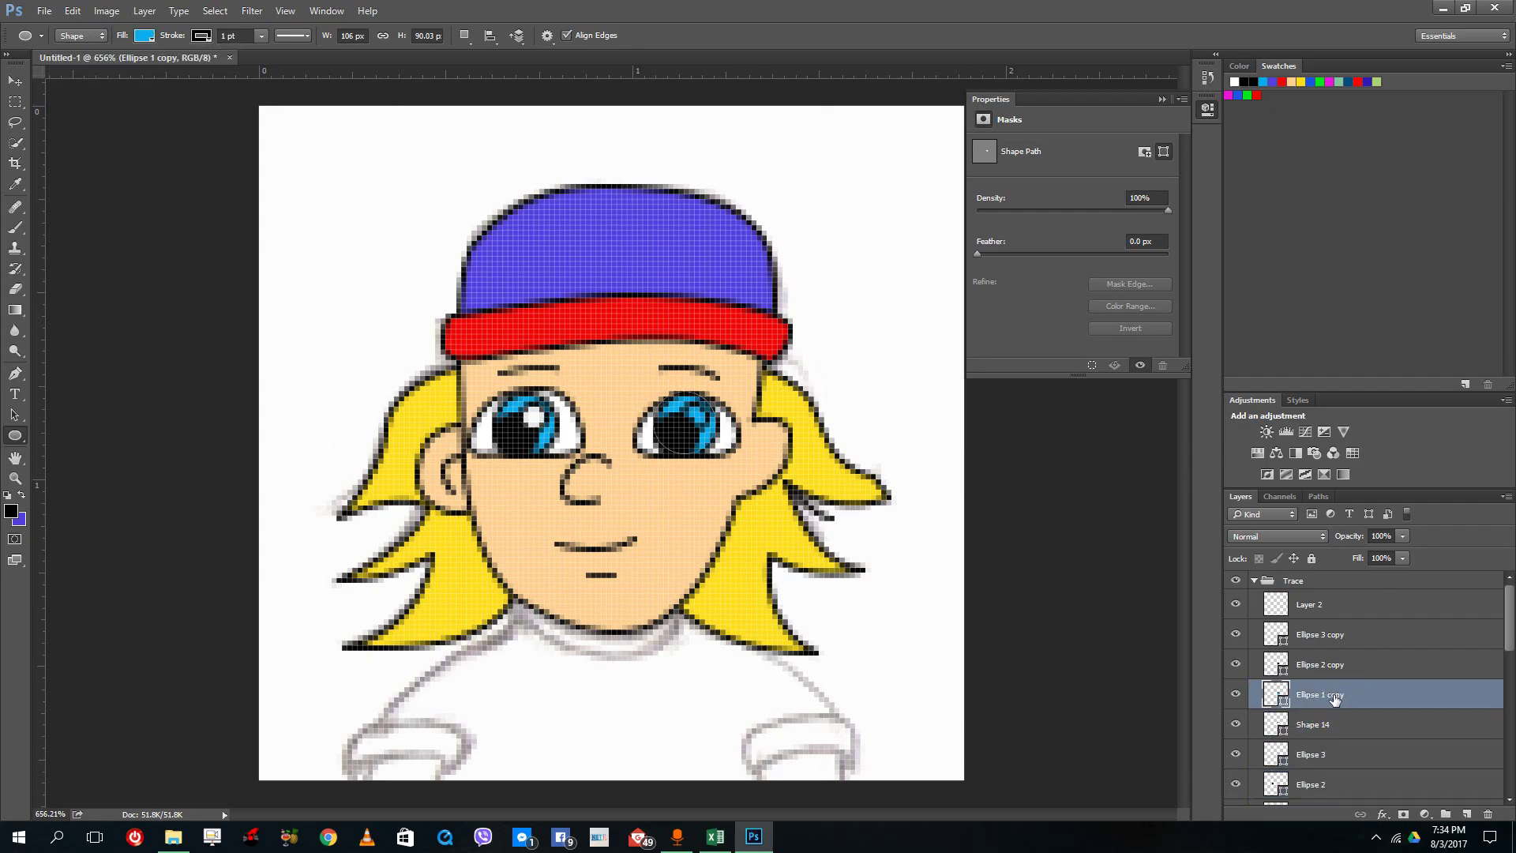
left_click(1339, 669)
left_click(1334, 634)
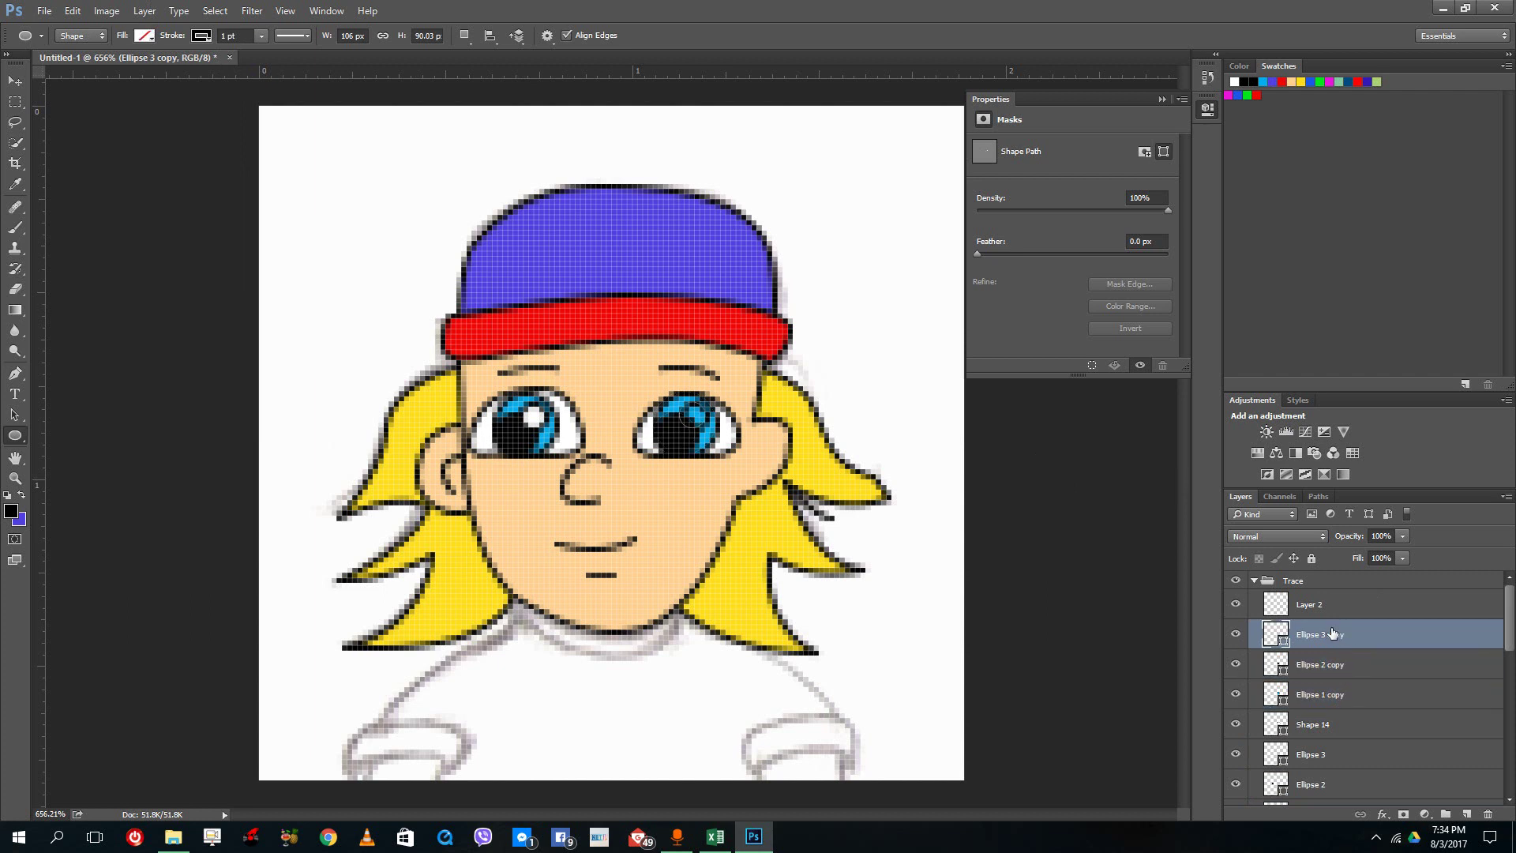
left_click(145, 37)
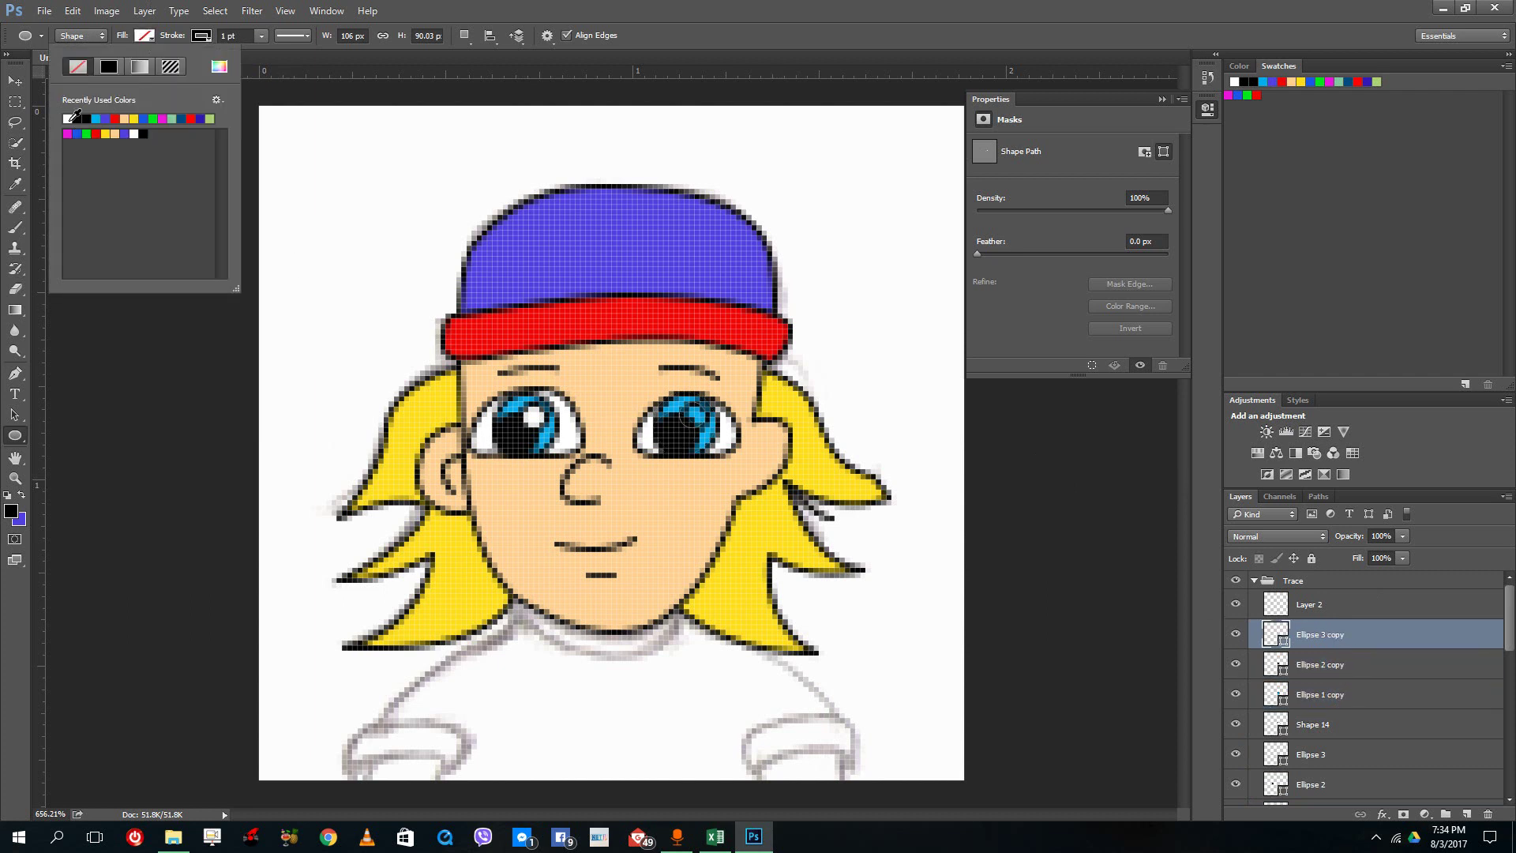
left_click(77, 118)
left_click(1335, 665)
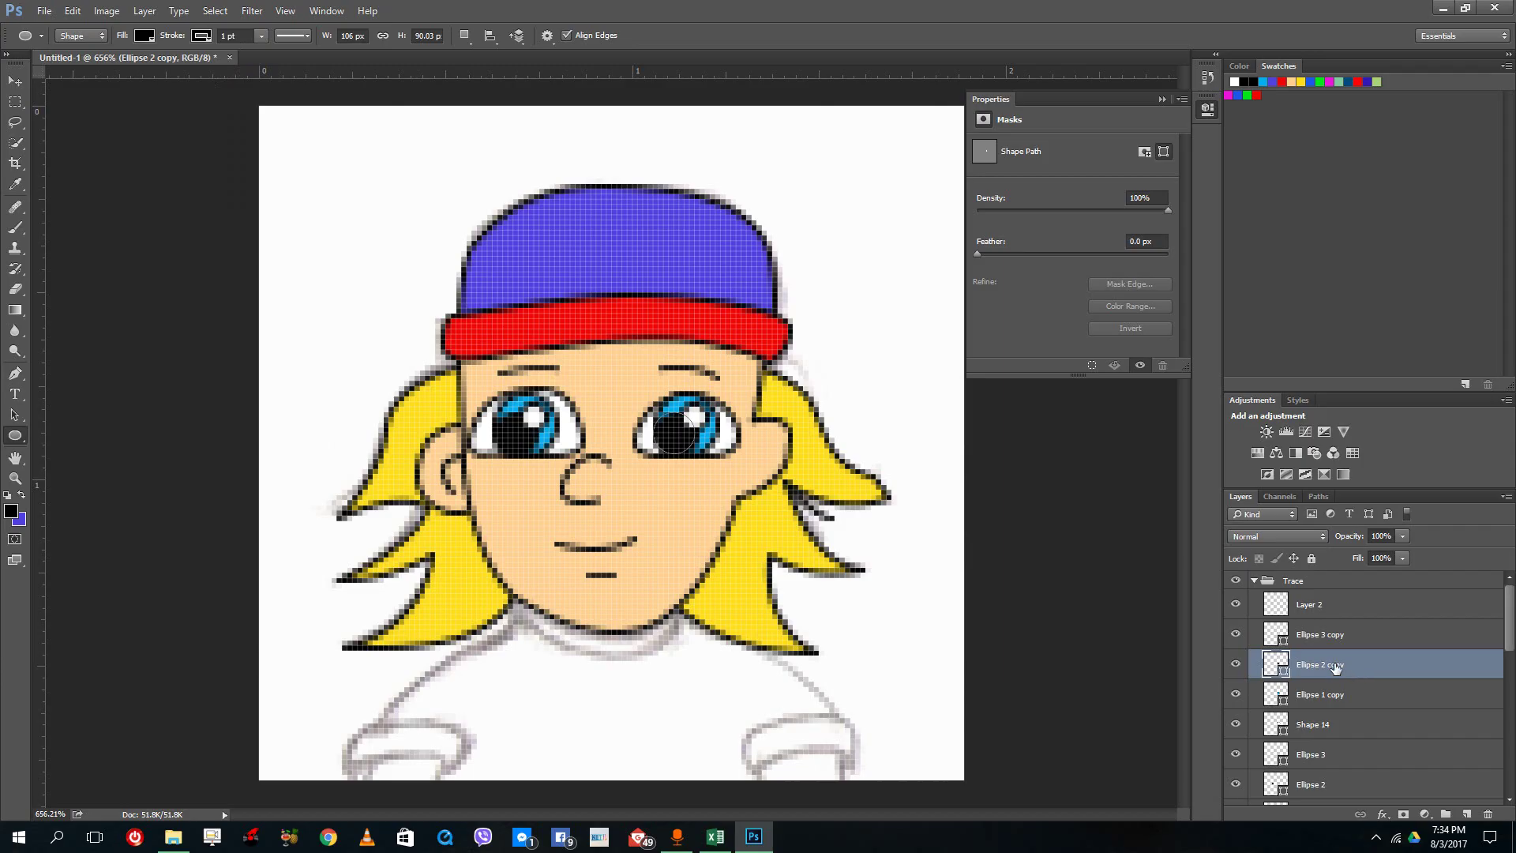
Step: Collapse the Trace group, compare it with the sketch beneath and lower the group's opacity to 36%
left_click(1254, 580)
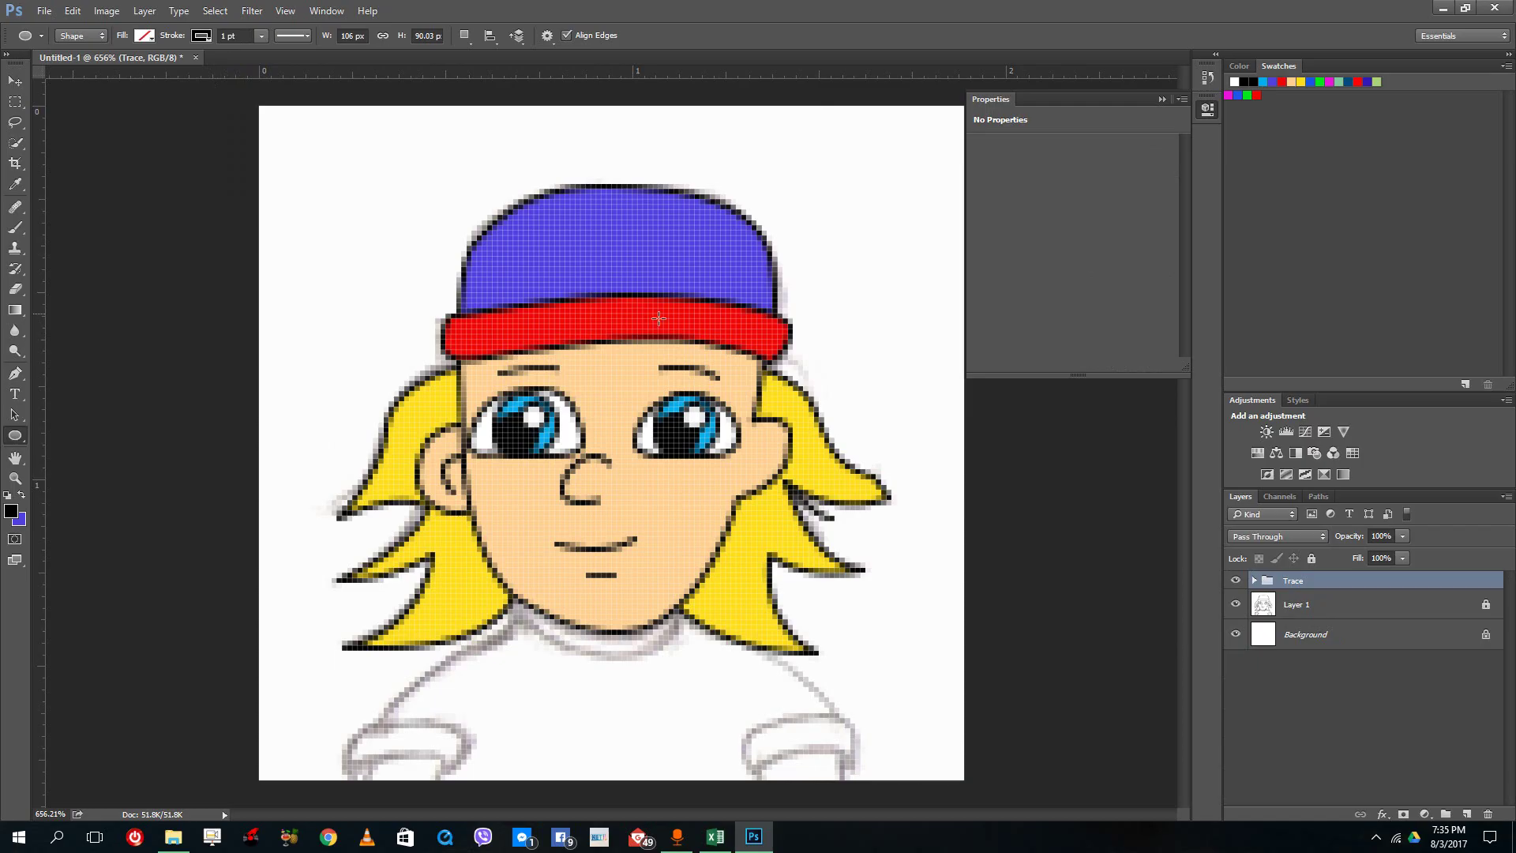
left_click(1236, 582)
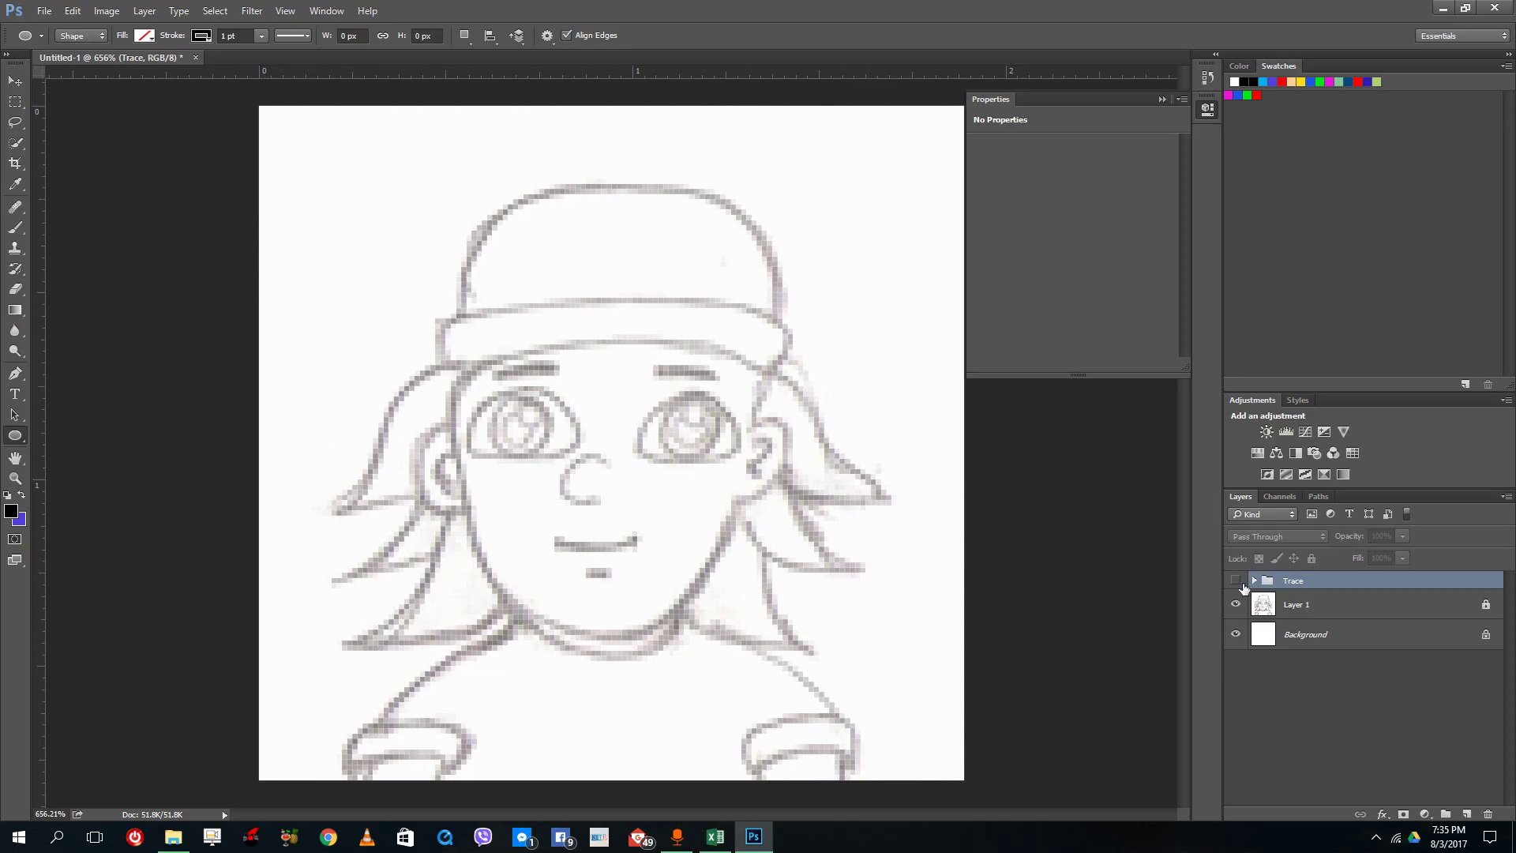
left_click(18, 374)
left_click(1236, 580)
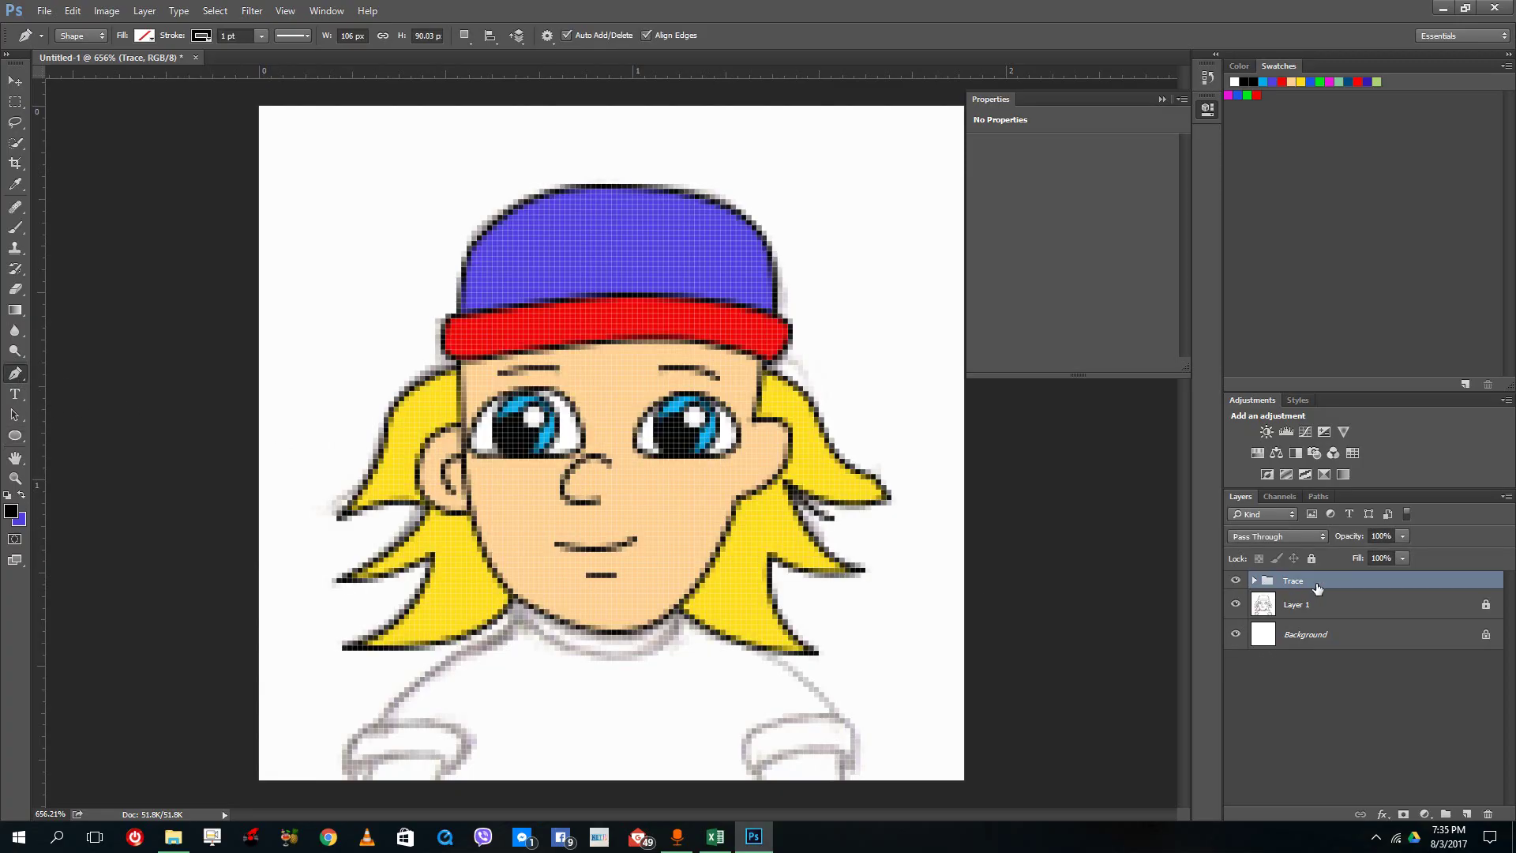
left_click(1402, 536)
mouse_move(1385, 549)
left_mouse_down()
mouse_move(1339, 553)
mouse_move(1353, 556)
left_mouse_up()
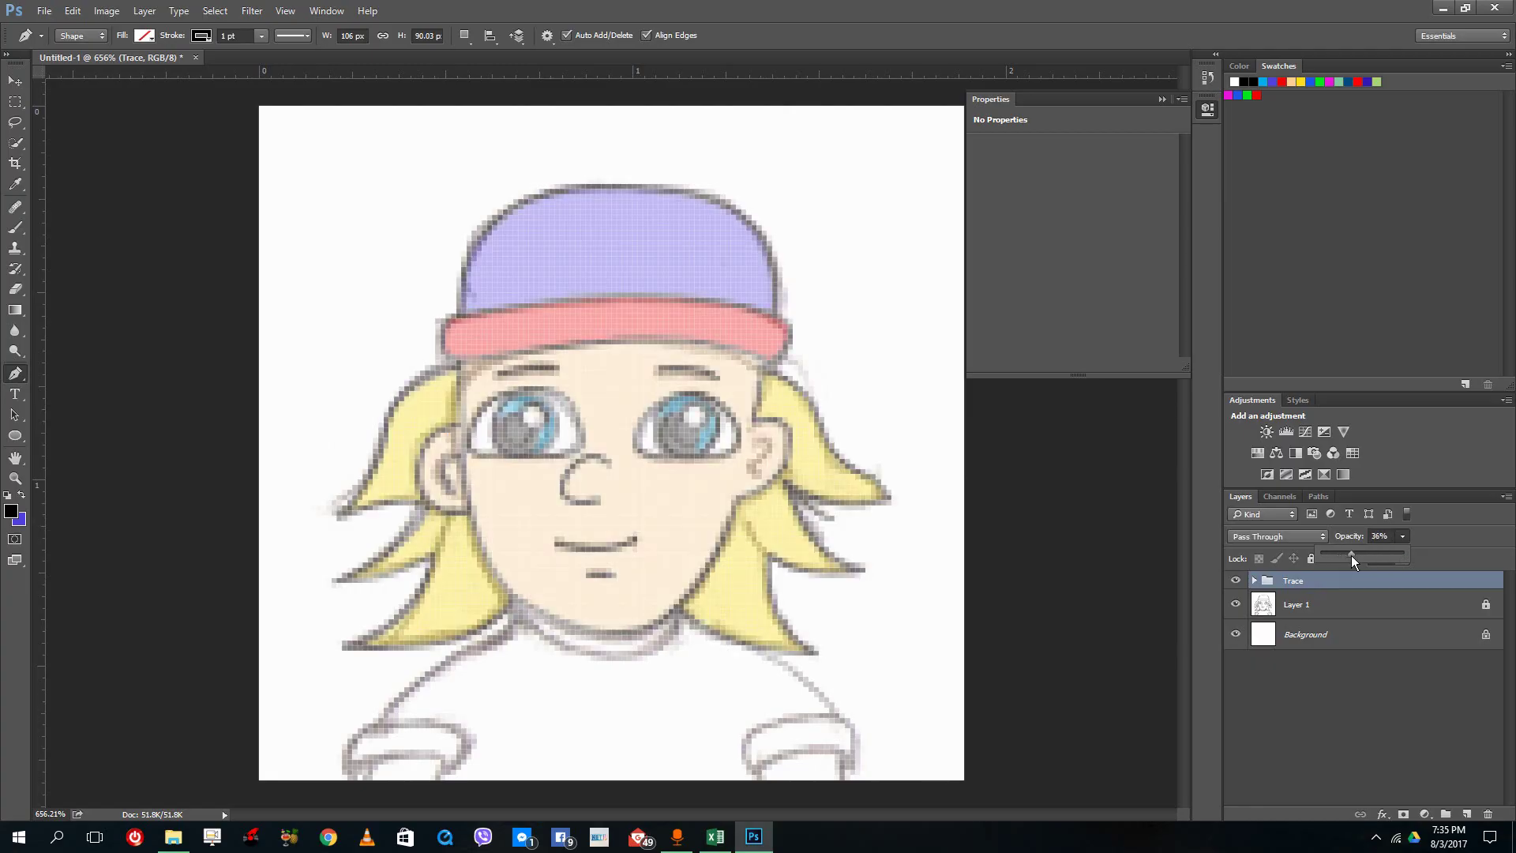
Step: On a new layer, draw a short curved Pen line in the hair below the ear on the right, undoing the stray segment across the face
left_click(1465, 815)
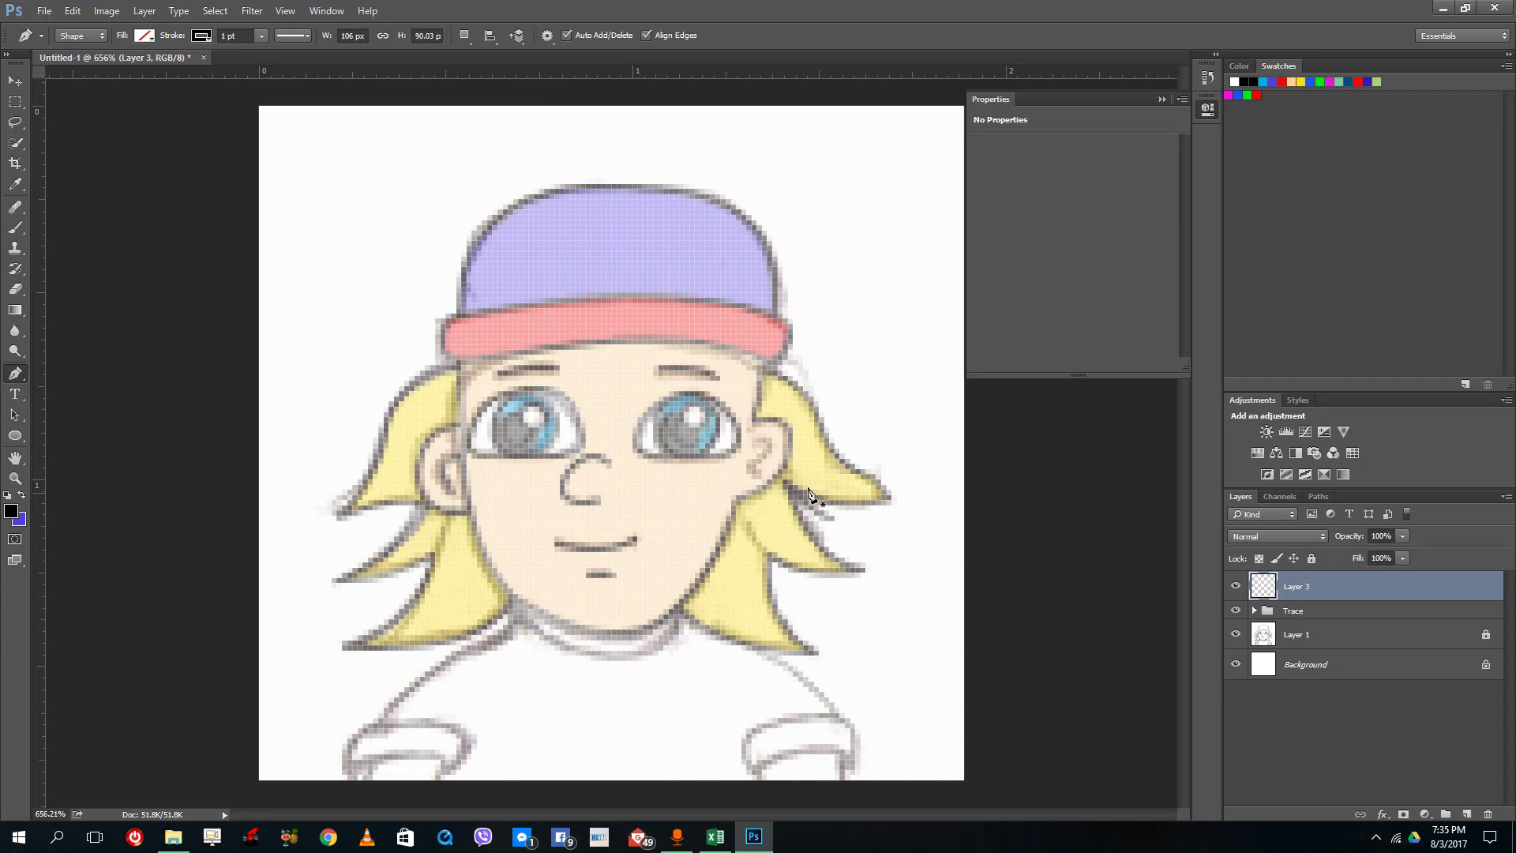
left_click(767, 553)
left_click_drag(742, 515, 736, 495)
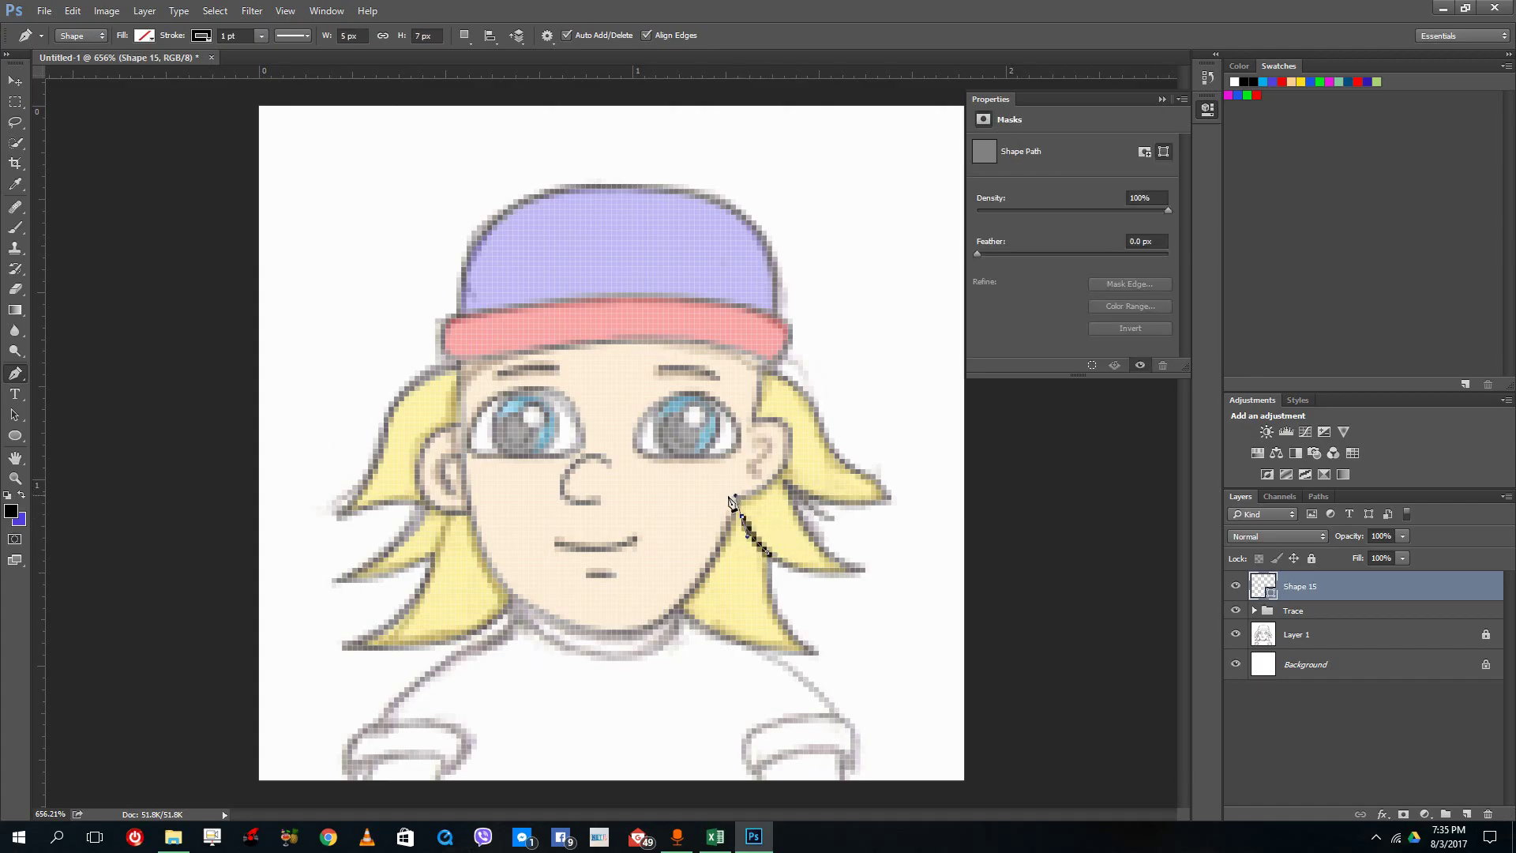
left_click(432, 552)
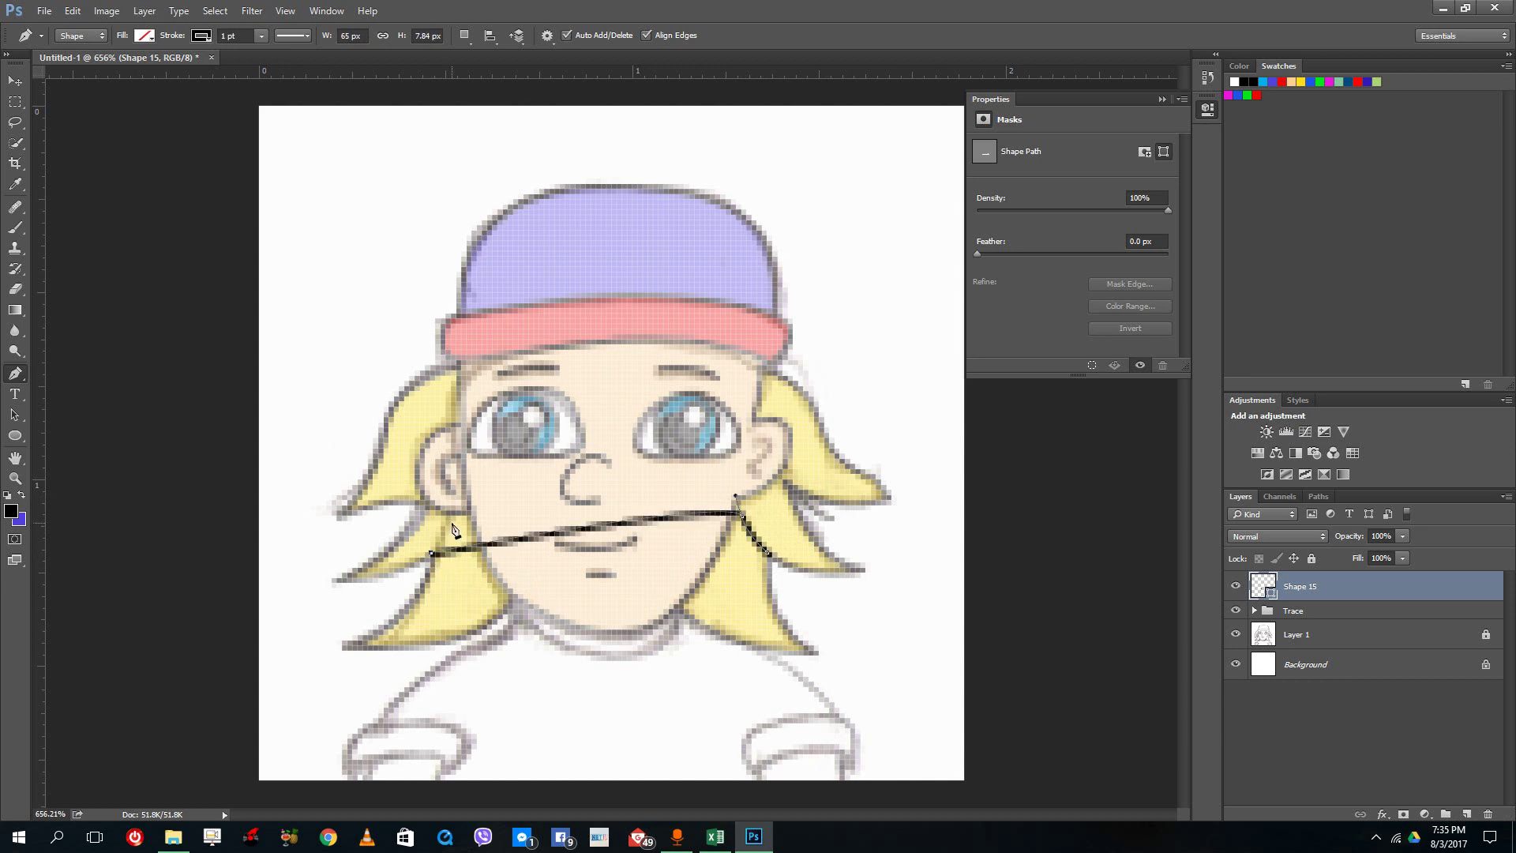
key("ctrl+z")
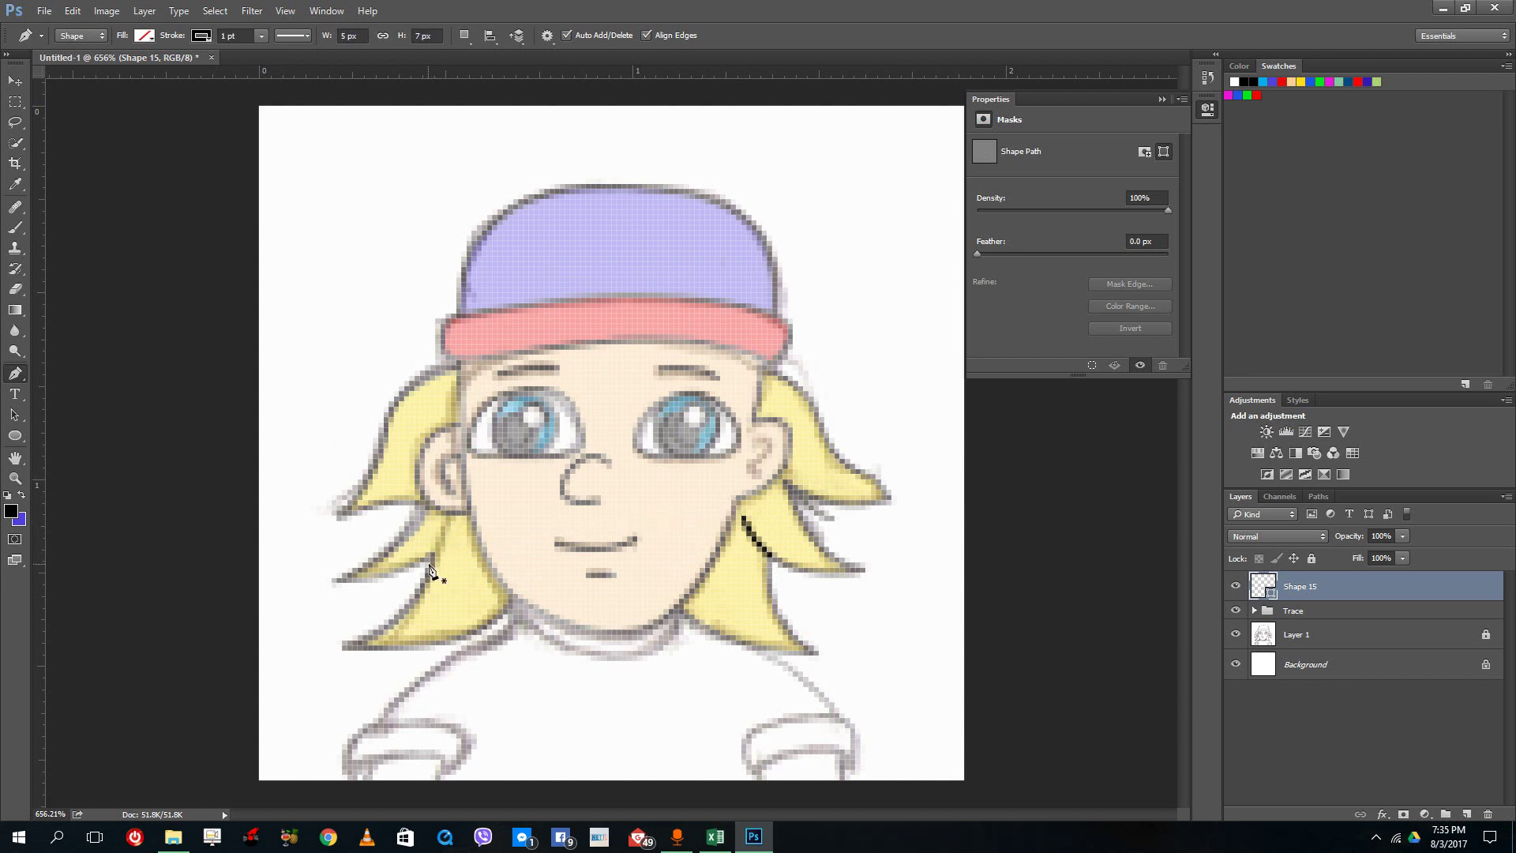
Step: Draw curved Pen lines for the hair below the ear on the left, the lowest lock there, and the strand beside the cap brim on the right
left_click(432, 559)
left_click_drag(455, 507, 452, 485)
left_click(379, 645)
left_click(422, 580)
left_click_drag(421, 581, 452, 539)
key("Escape")
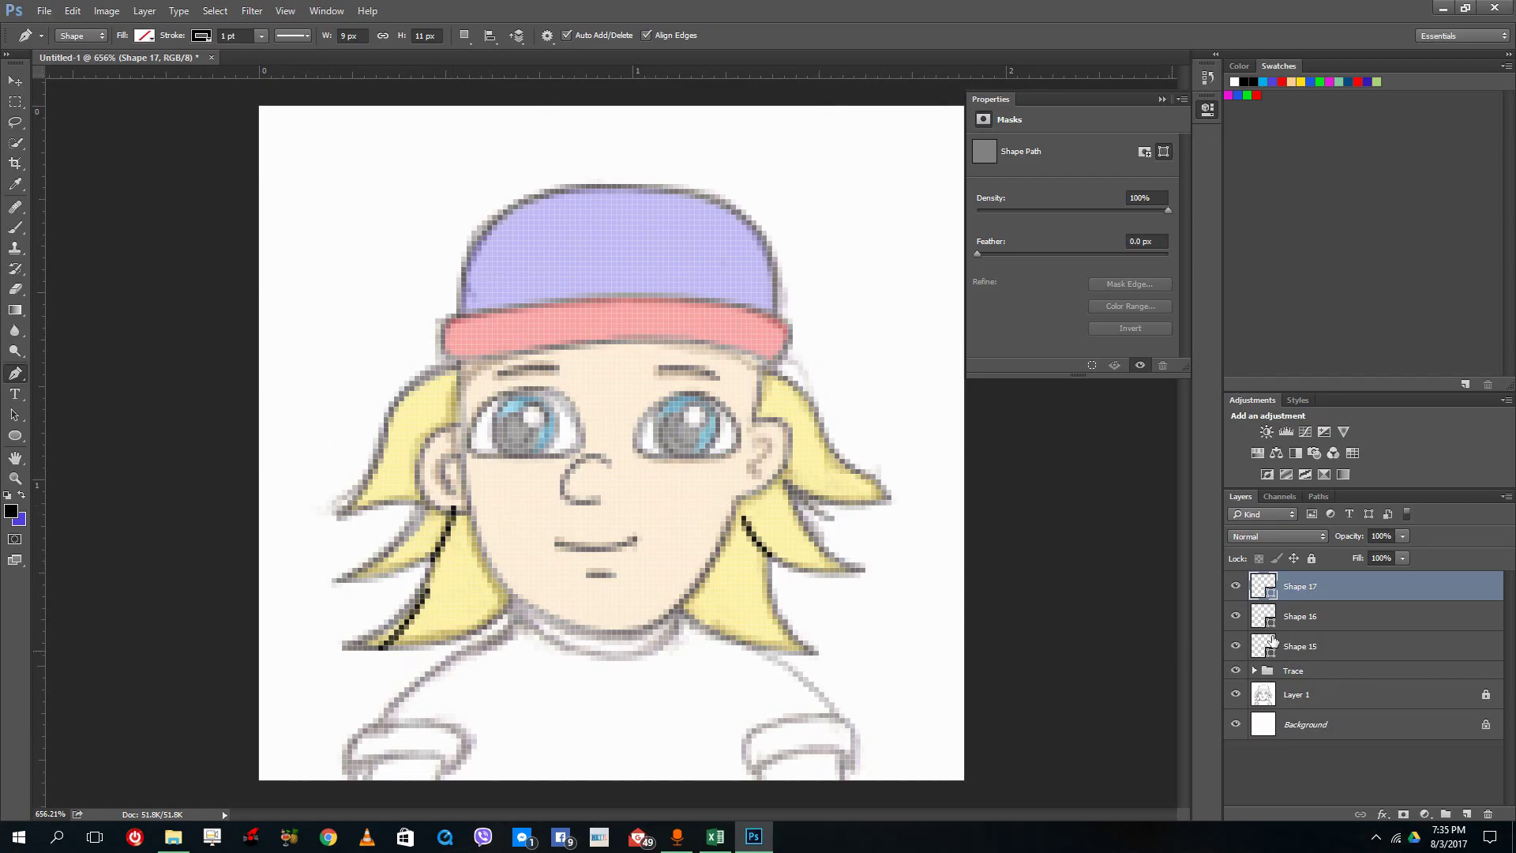
left_click(784, 357)
left_click_drag(803, 376, 810, 396)
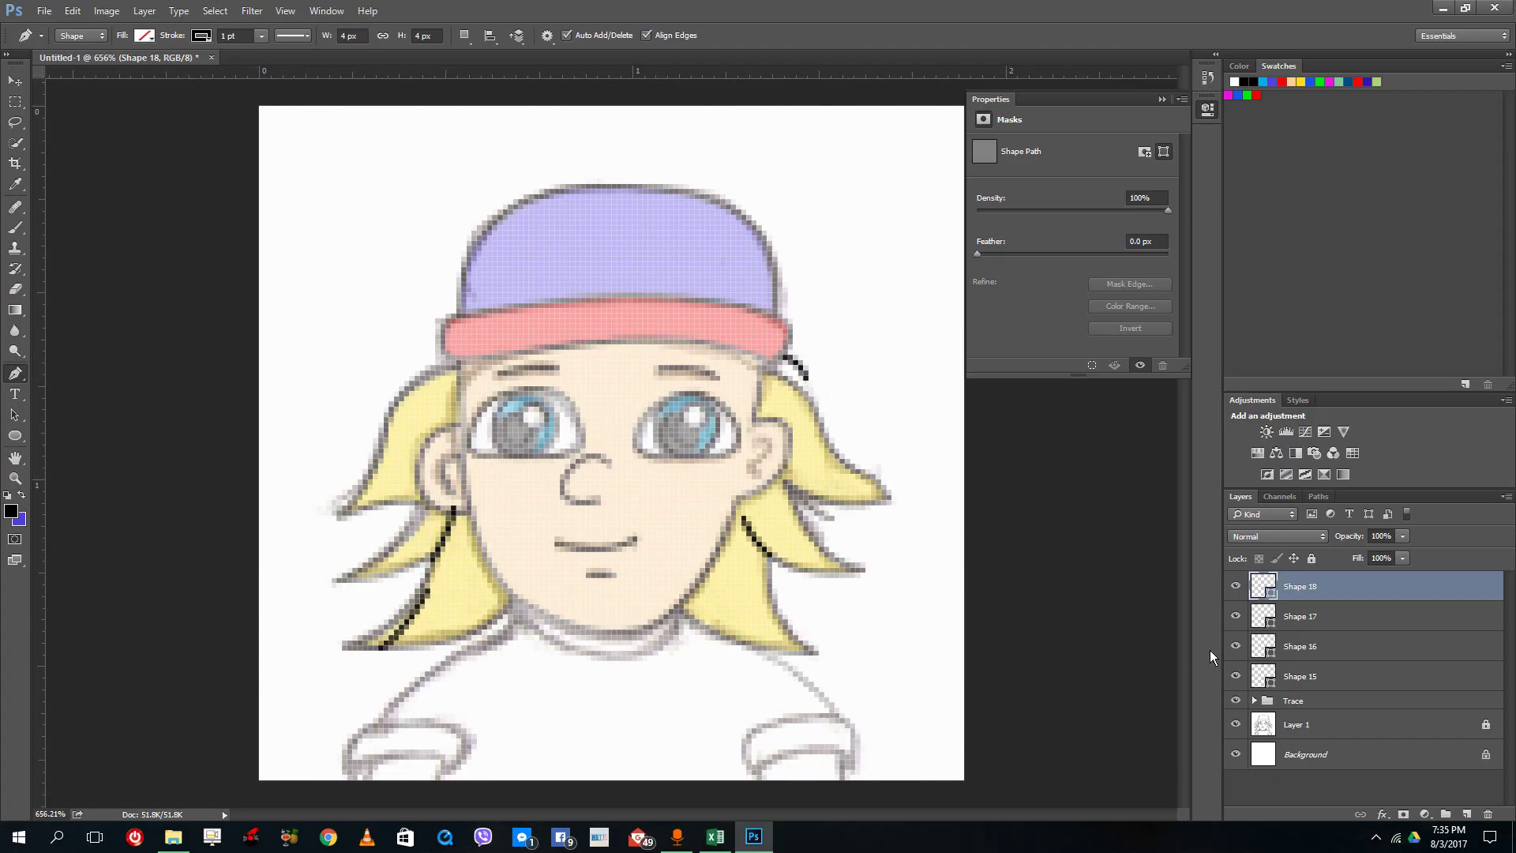
Step: Move the four new hair line shapes into the Trace group and set the group's opacity to 100%
left_click(1321, 679, "shift")
left_click_drag(1321, 679, 1305, 702)
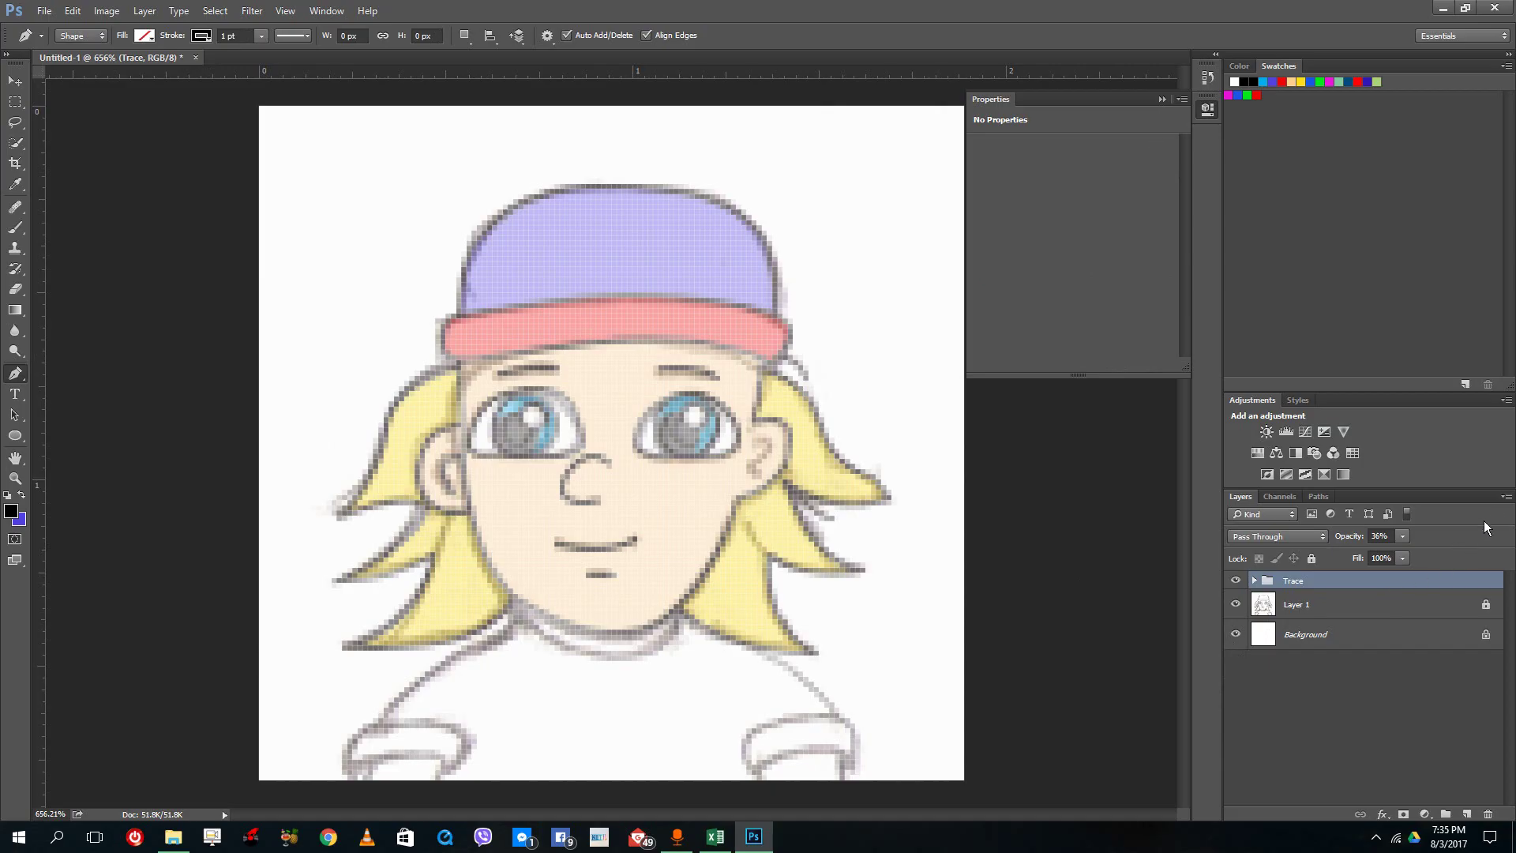
left_click(1403, 536)
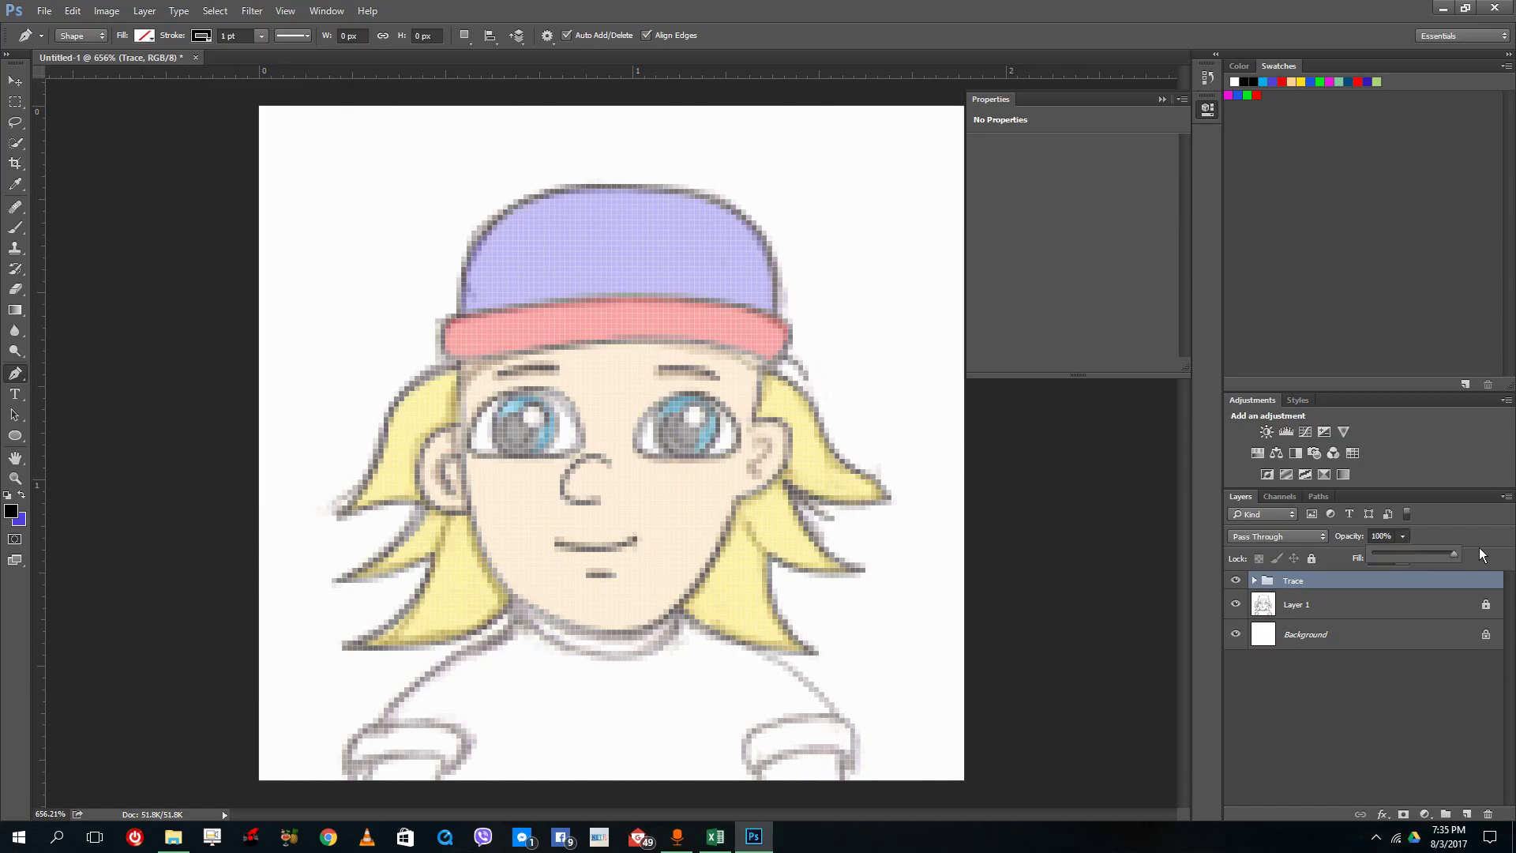
Step: Expand the Trace group and toggle the visibility of Shape 15, Shape 16 and Shape 17 to identify each hair line
left_click(1253, 581)
left_click(1254, 580)
scroll(1330, 643, "down", 3)
scroll(1331, 644, "down", 5)
left_click(1254, 730)
left_click(1236, 730)
left_click(1236, 729)
left_click(1235, 730)
left_click(1235, 730)
left_click(1236, 700)
left_click(1236, 671)
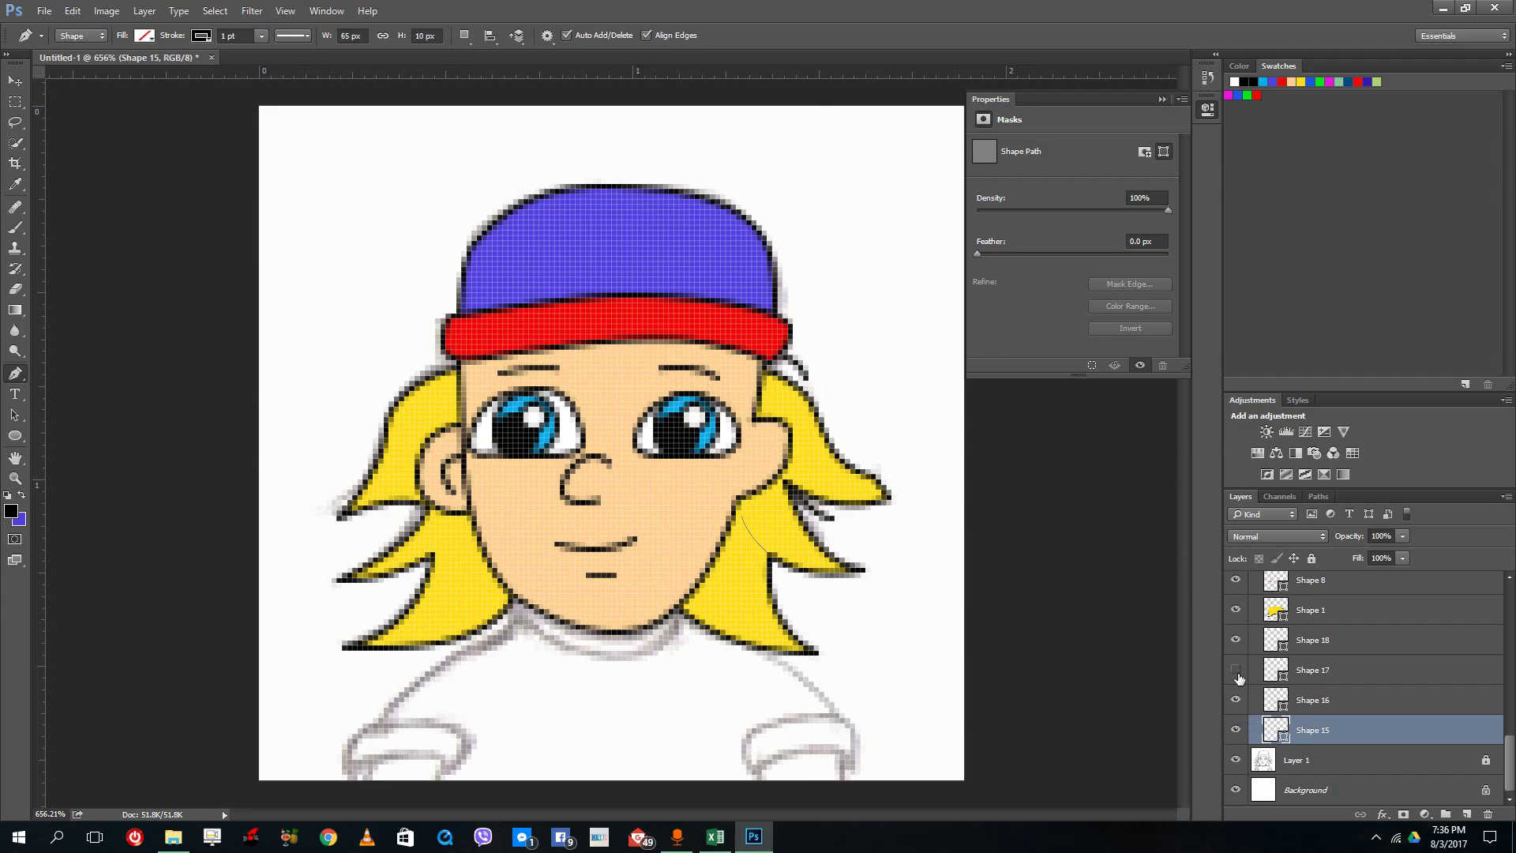
Step: Move the Shape 15, Shape 16 and Shape 17 layers above the yellow Shape 1 hair layer
left_click(1323, 673)
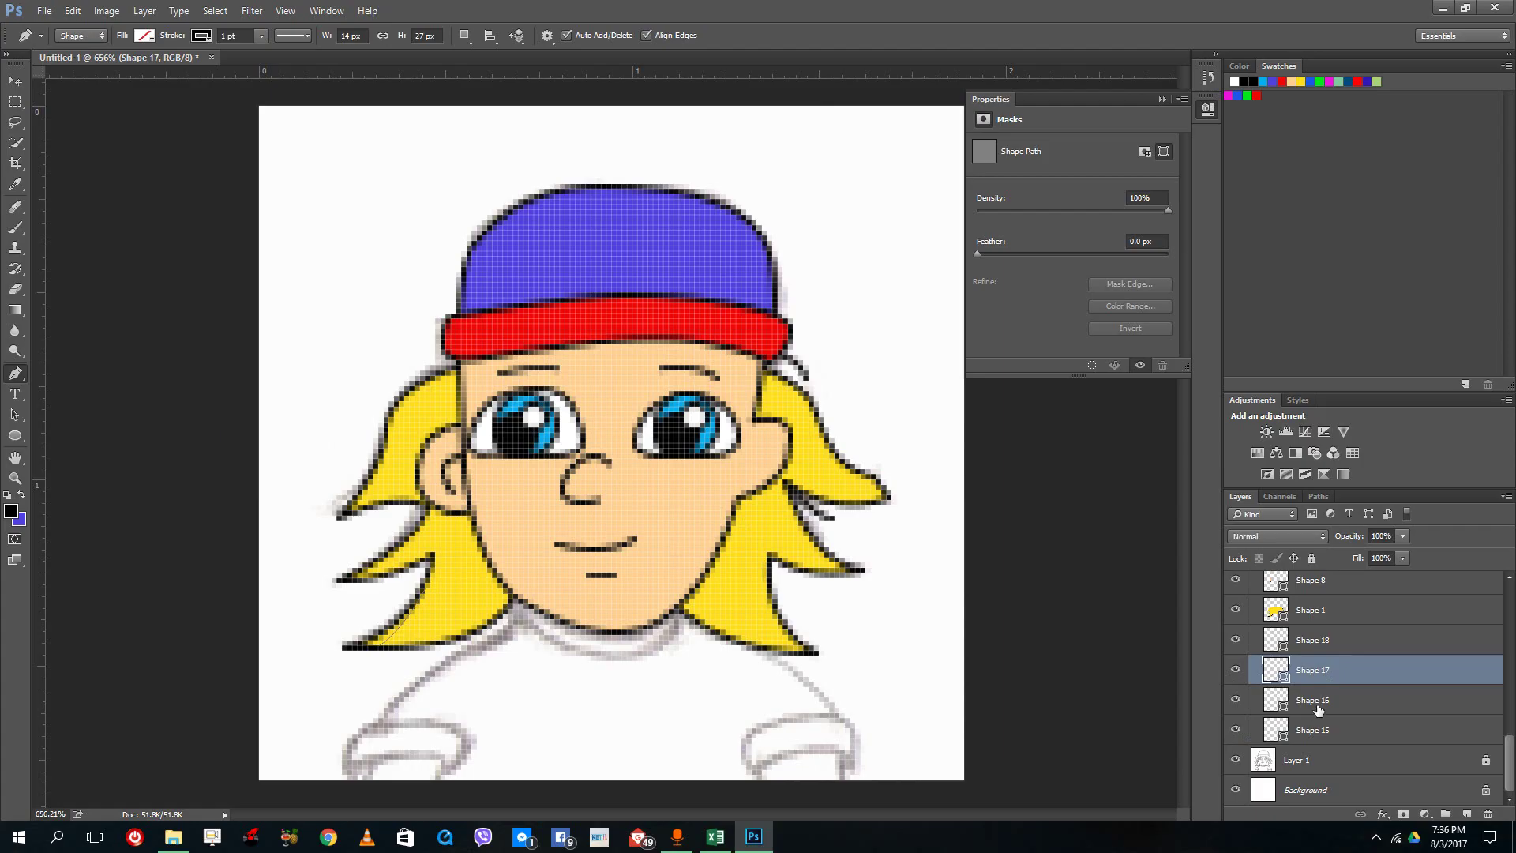
left_click(1315, 728, "shift")
left_click_drag(1324, 673, 1326, 598)
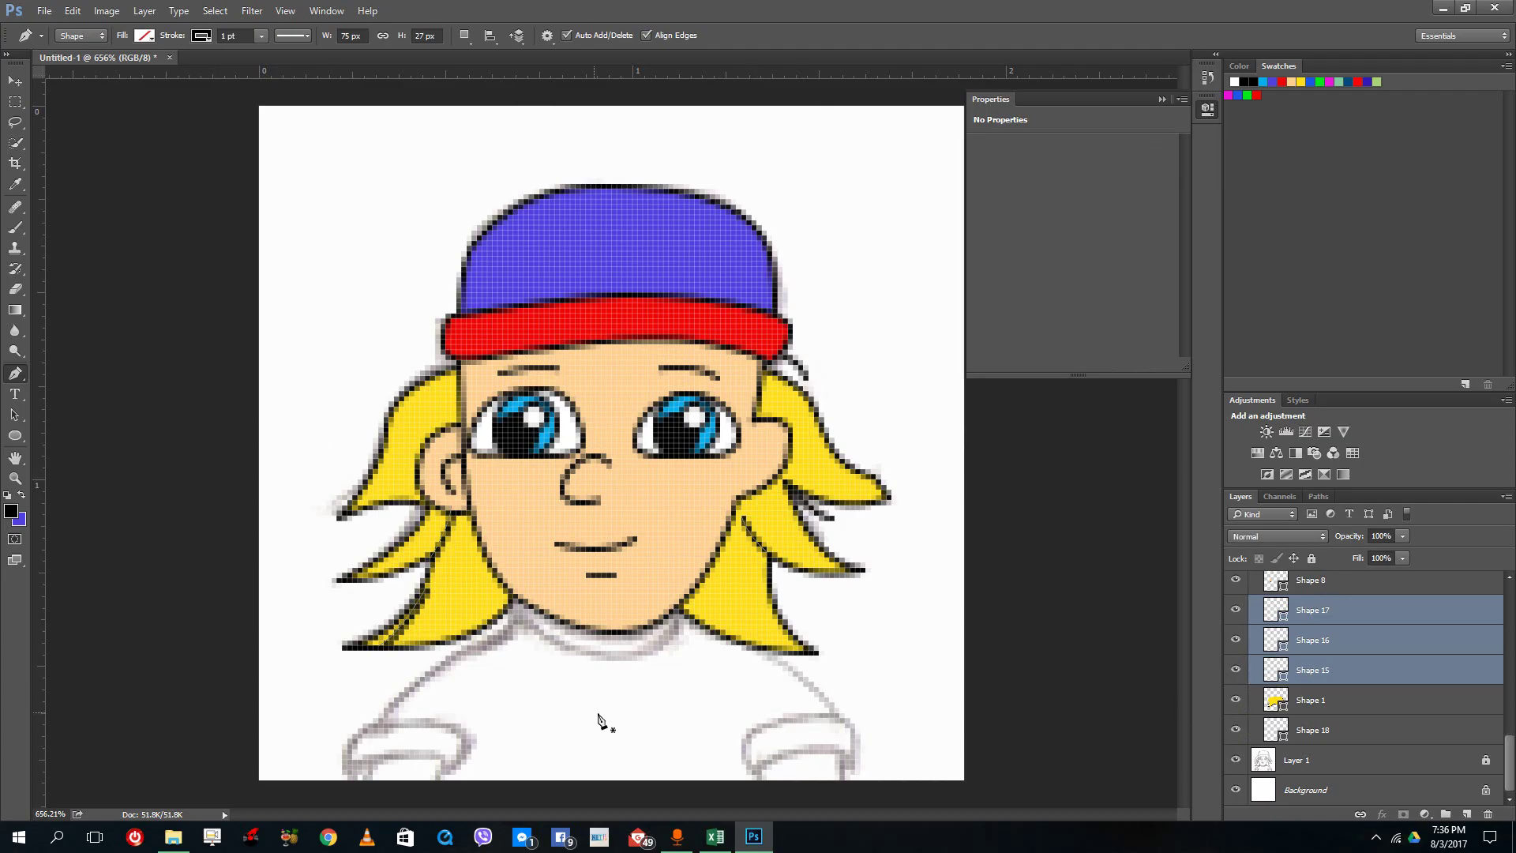
Step: Try to delete the selected hair line shapes, undo it, and try picking the extra line in the lowest lock on the canvas
left_click(15, 81)
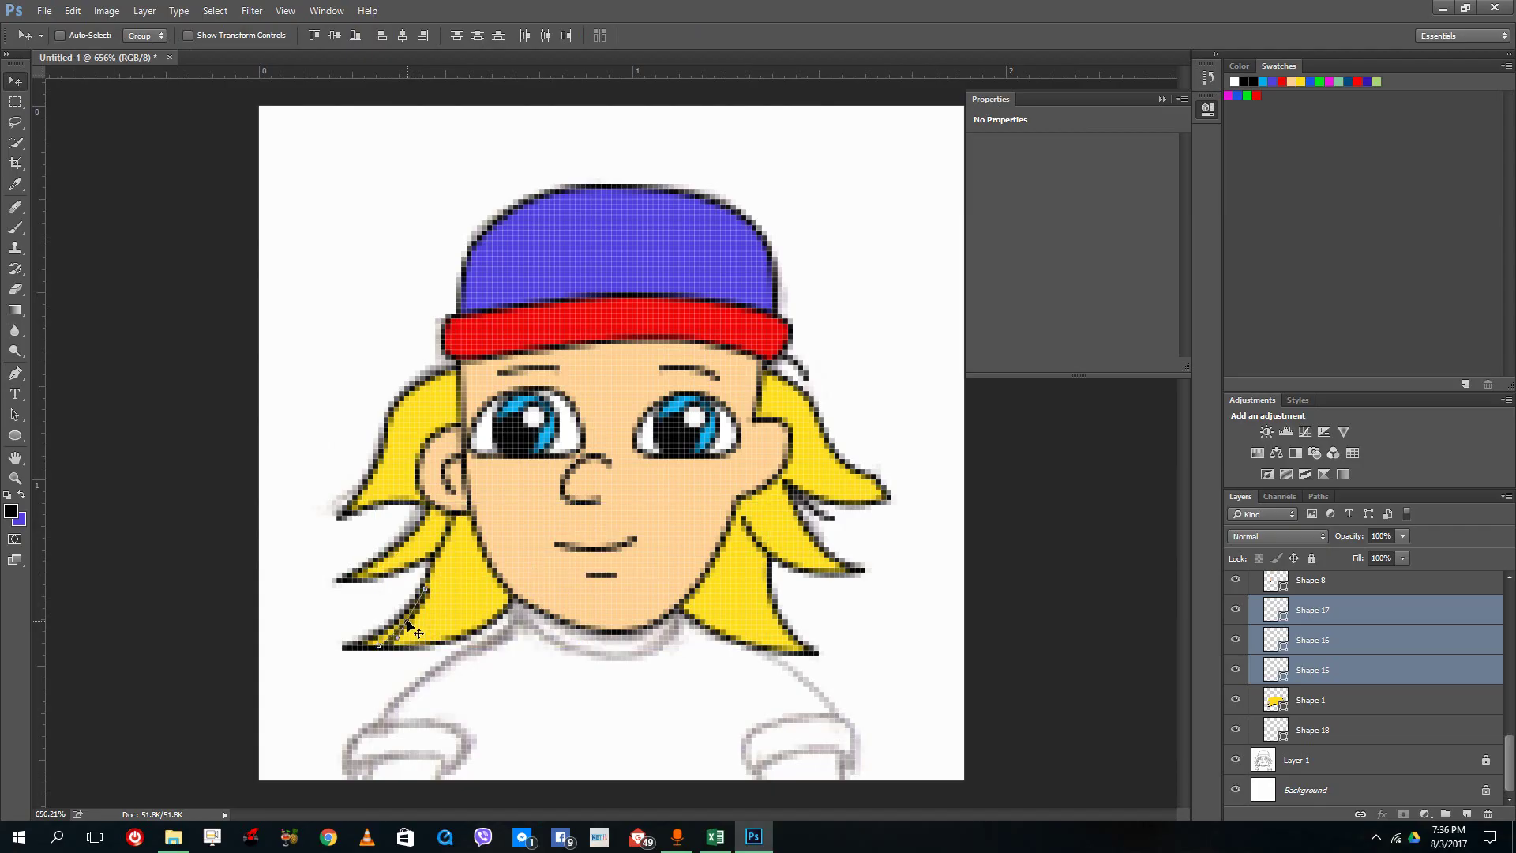
key("Delete")
key("ctrl+z")
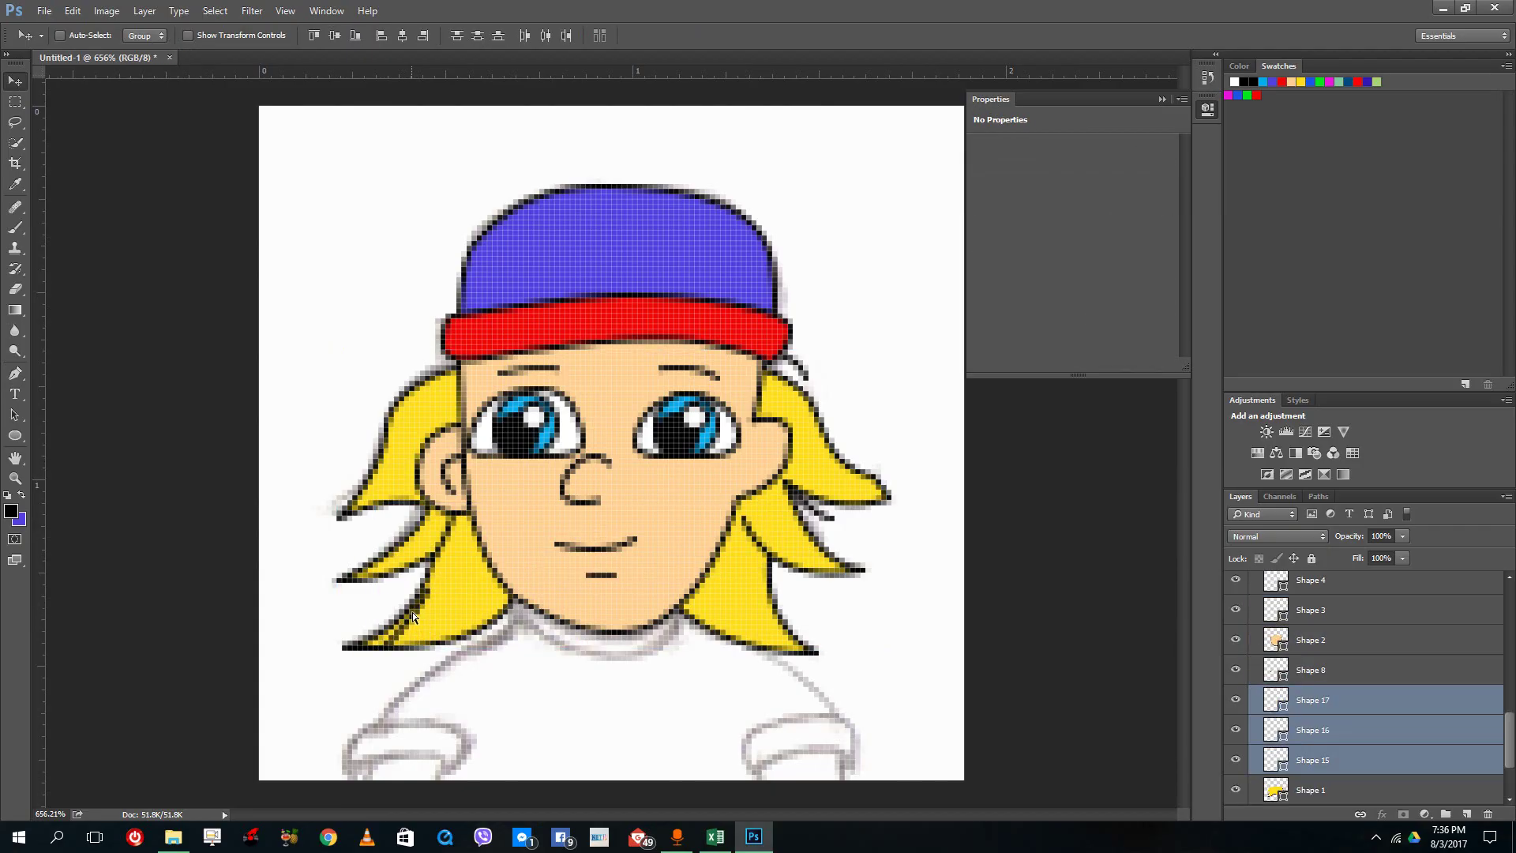
left_click(1296, 623)
left_click(1307, 699)
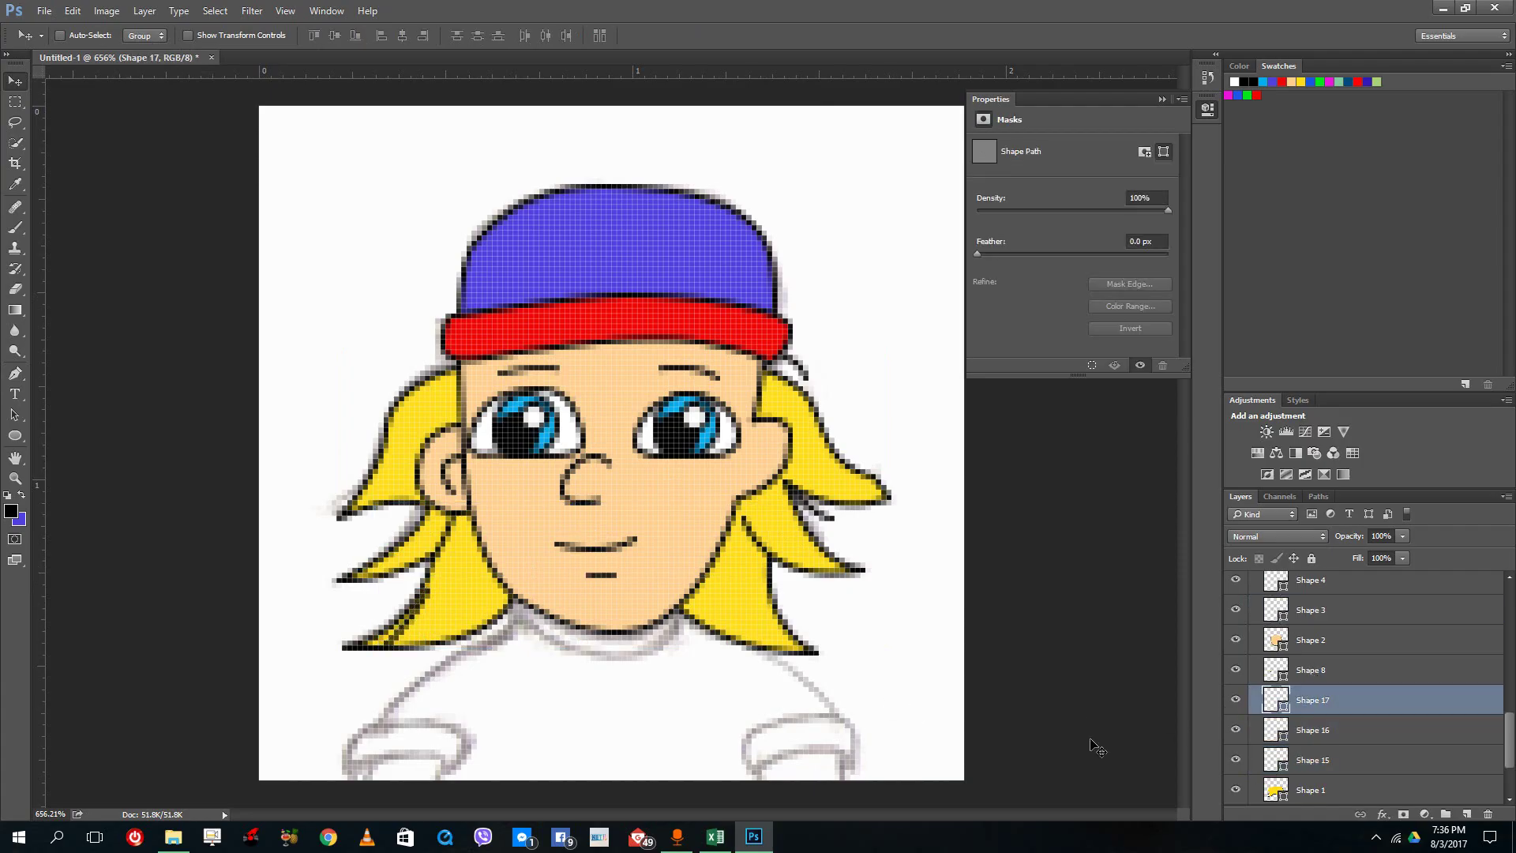
left_click(424, 624, "ctrl")
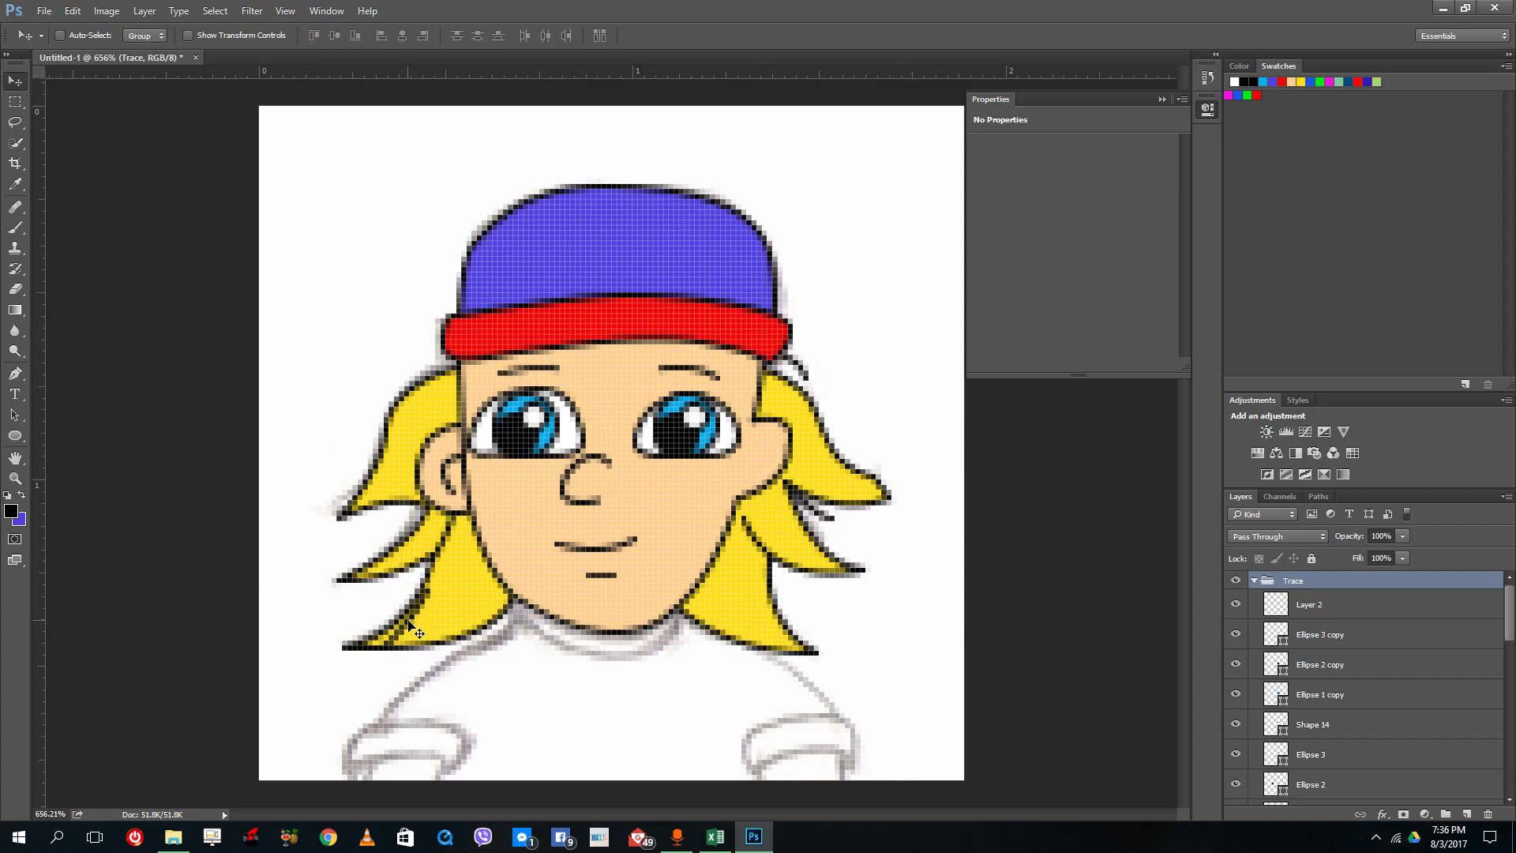
Step: Toggle the visibility of Shape 8 and Shape 17 to check which one is the extra line in the lowest hair lock
left_click(1317, 725)
scroll(1326, 759, "down", 8)
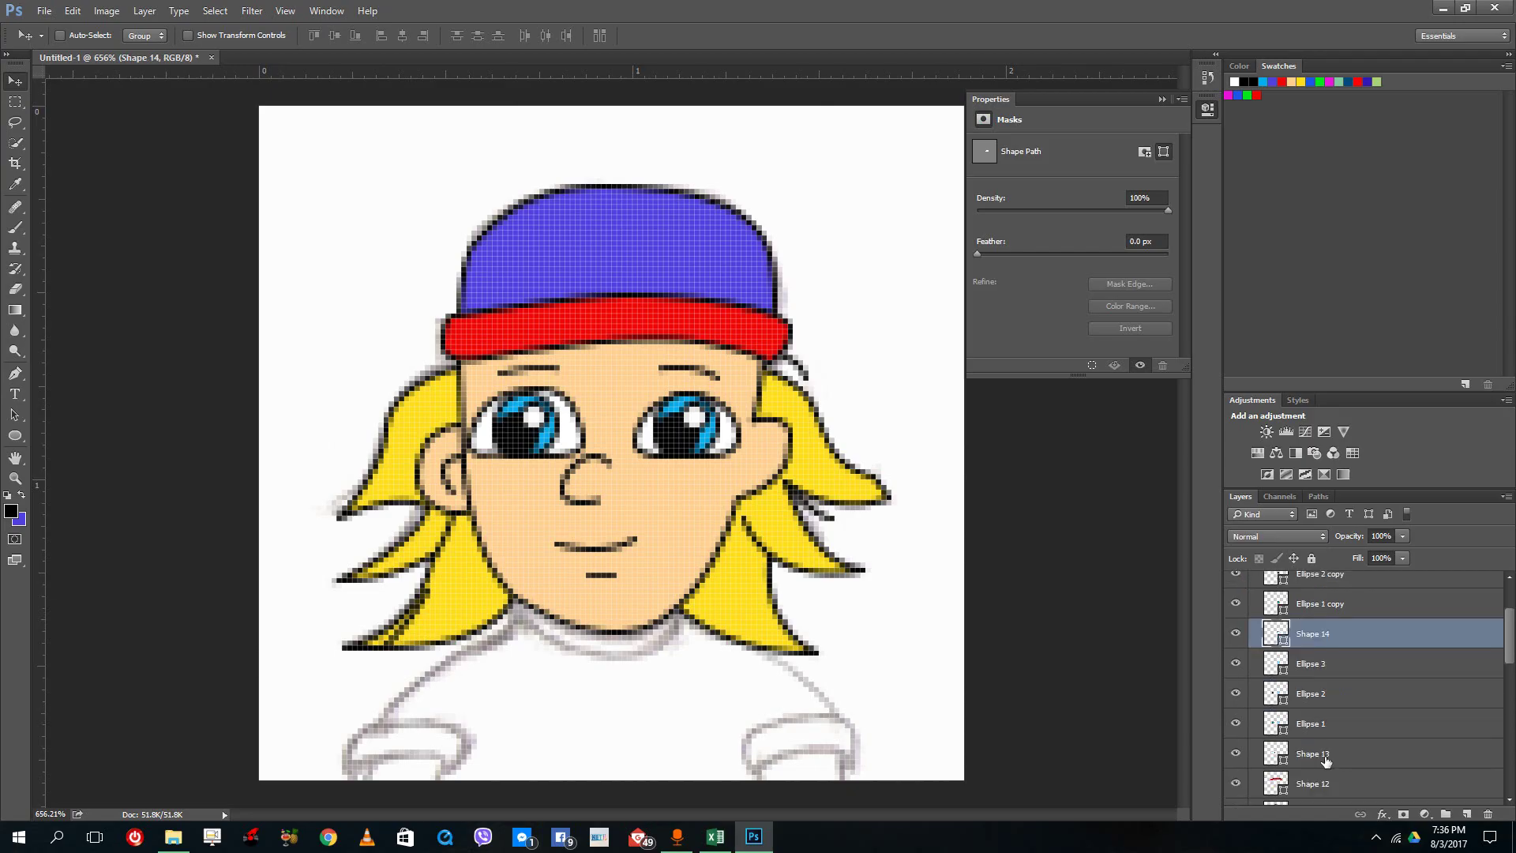
scroll(1325, 759, "down", 4)
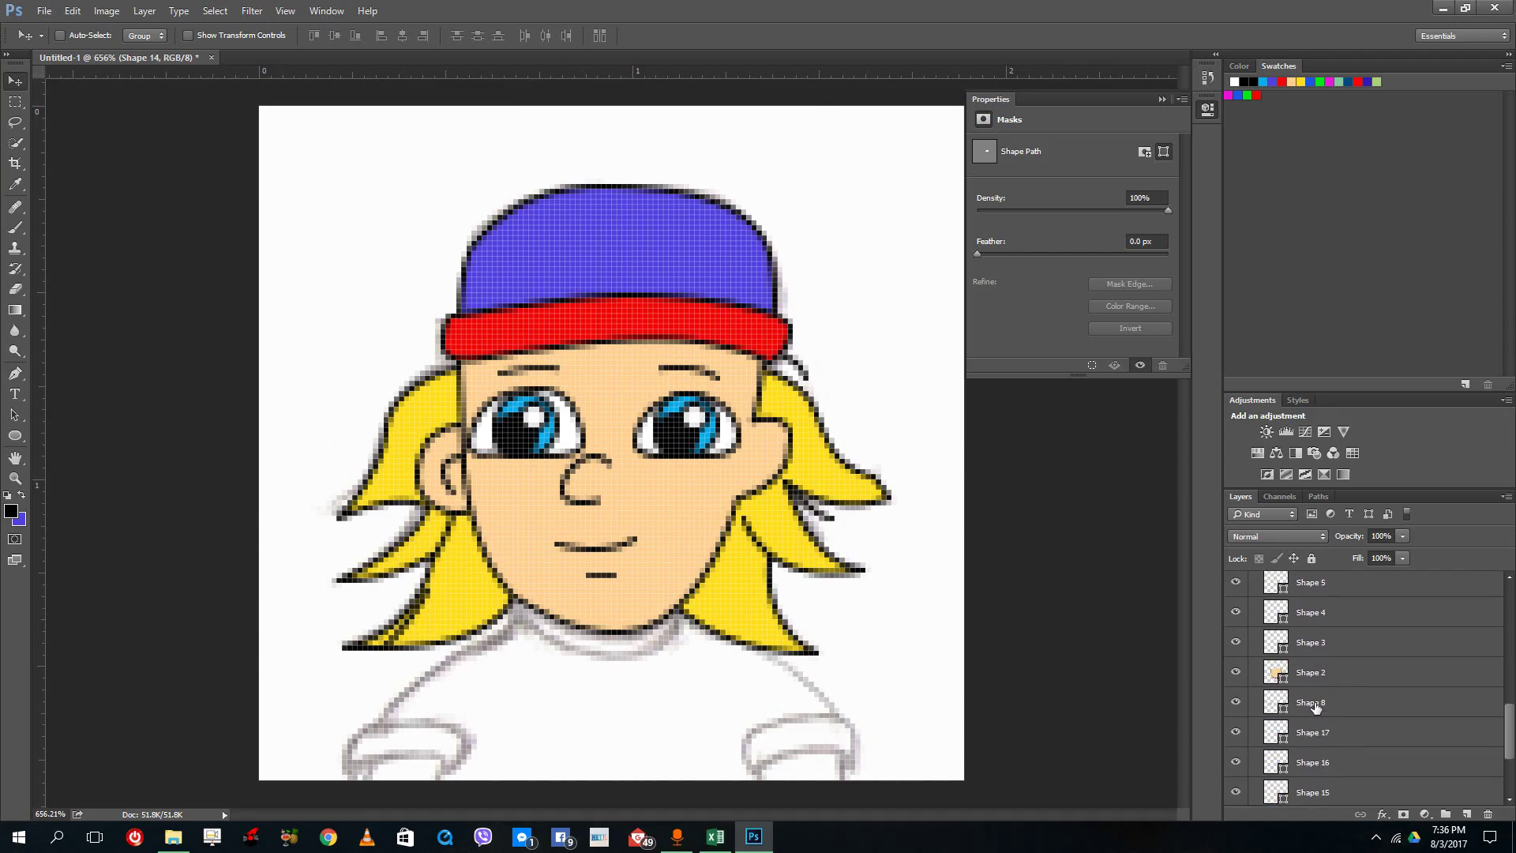
left_click(1312, 705)
left_click(1236, 704)
left_click(1236, 705)
left_click(1240, 735)
left_click(1239, 735)
left_click(1238, 736)
left_click(1238, 736)
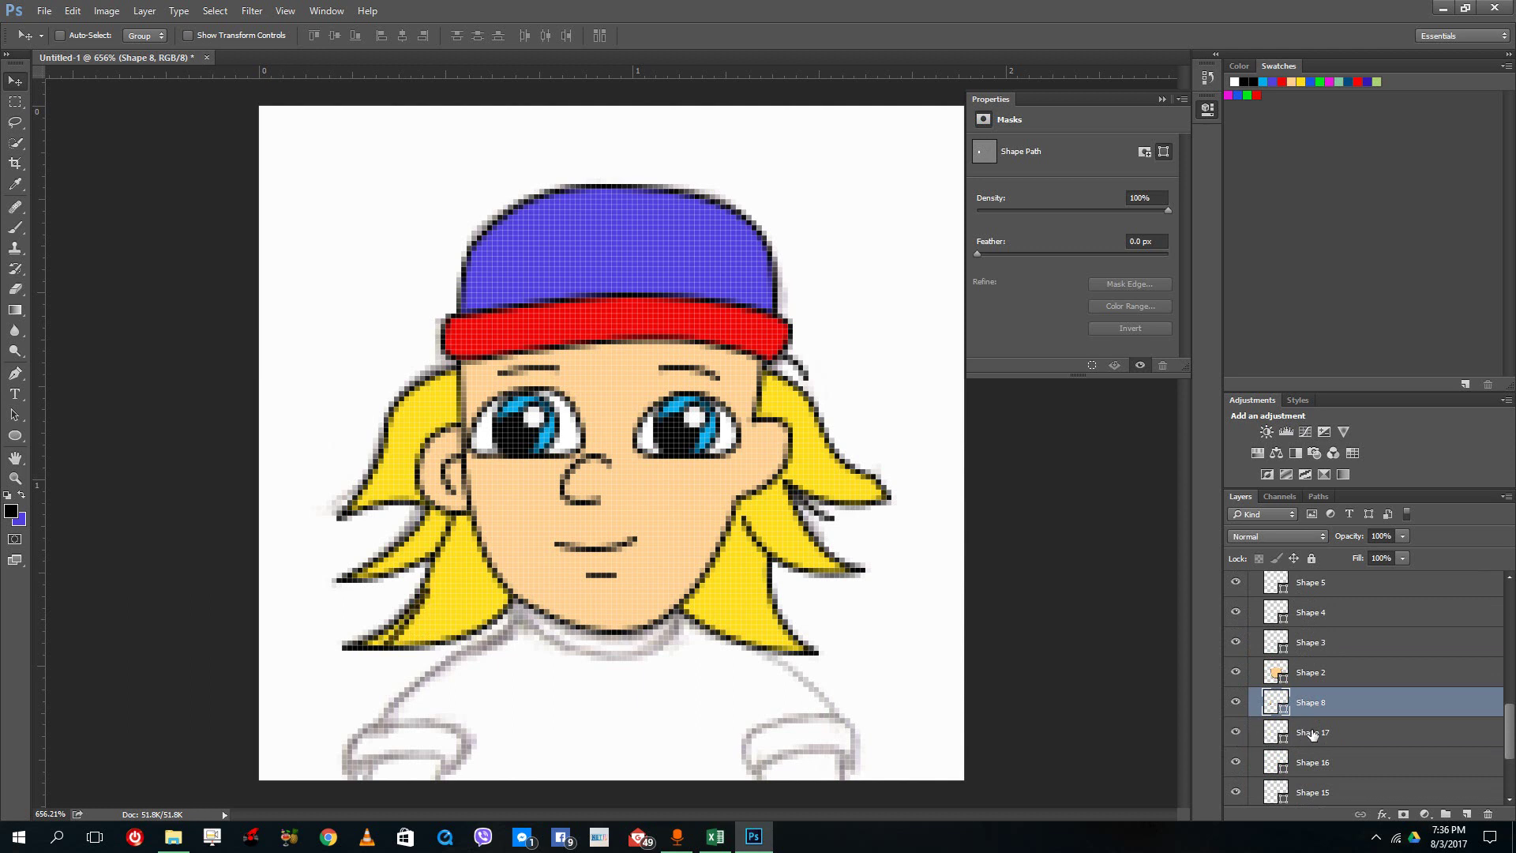
Step: Delete the Shape 17 line from the lowest hair lock on the left
left_click(1310, 734)
left_click(1488, 814)
left_click(695, 314)
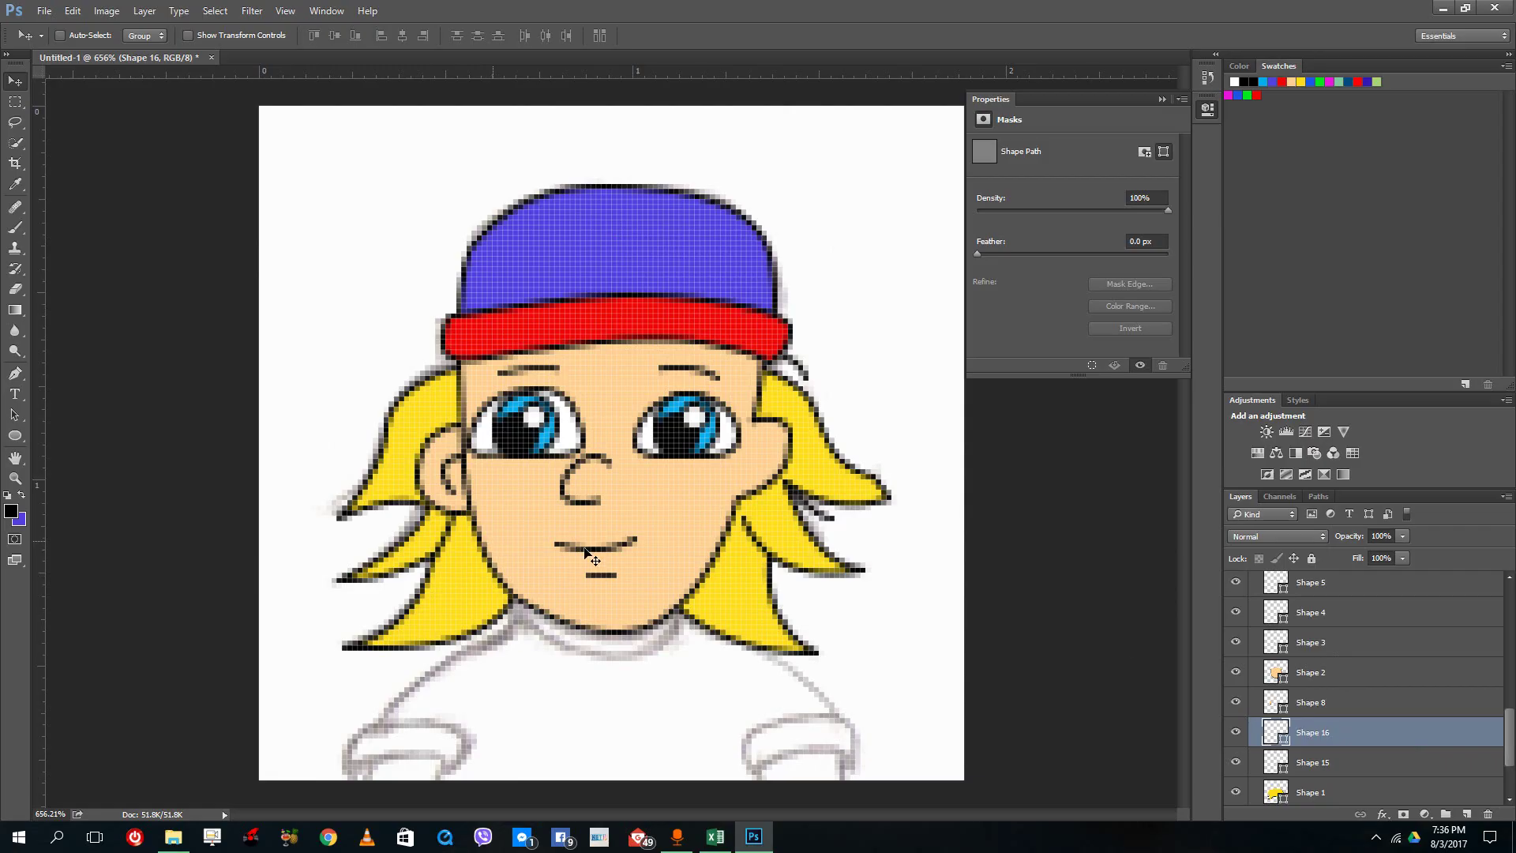
Step: Collapse the Trace group and hide the pencil sketch on Layer 1
scroll(1398, 666, "up", 10)
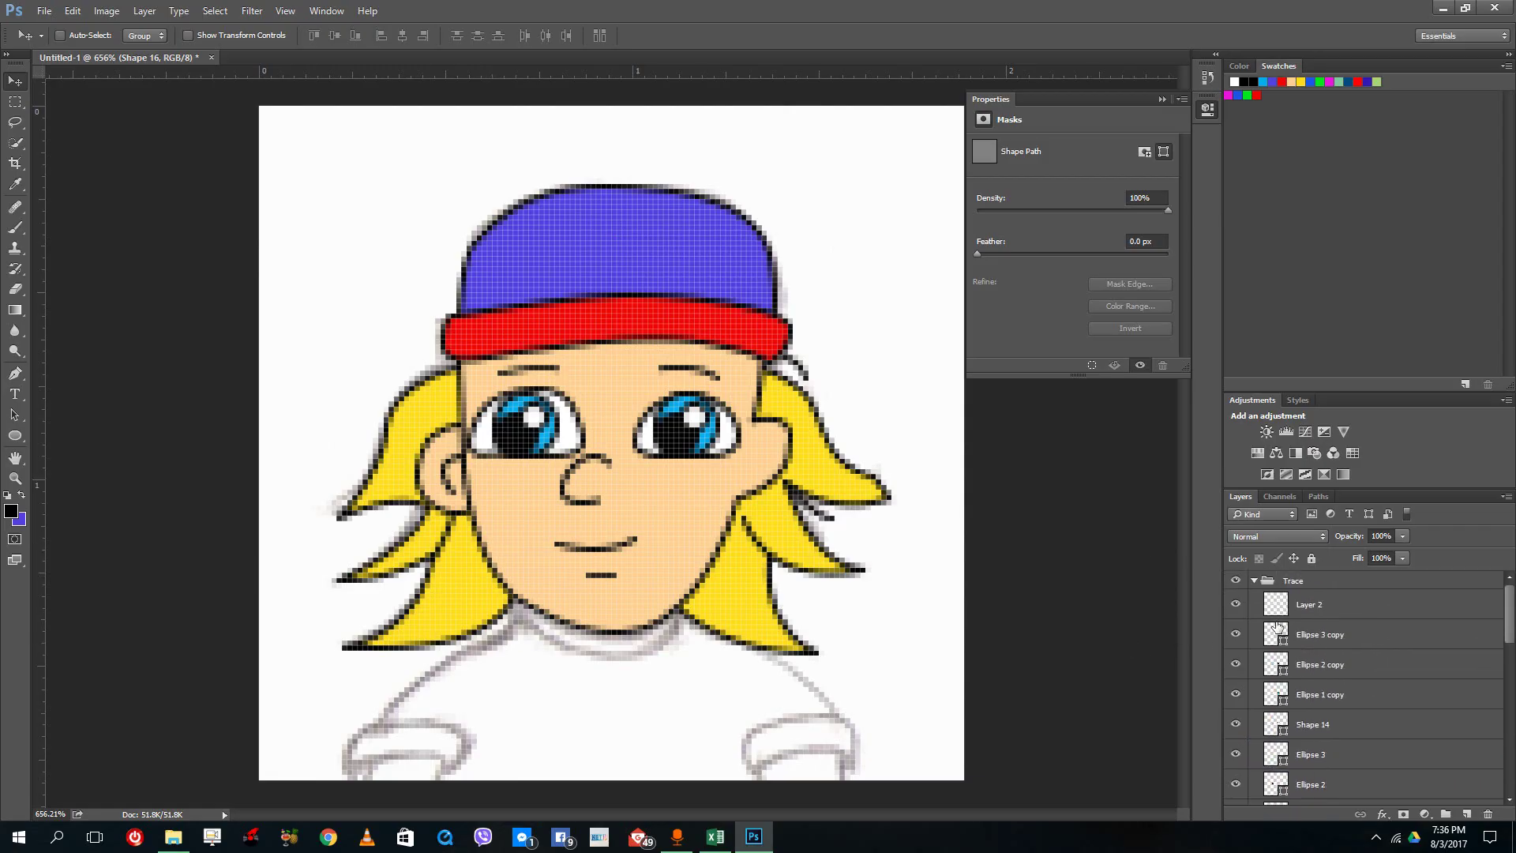
left_click(1254, 580)
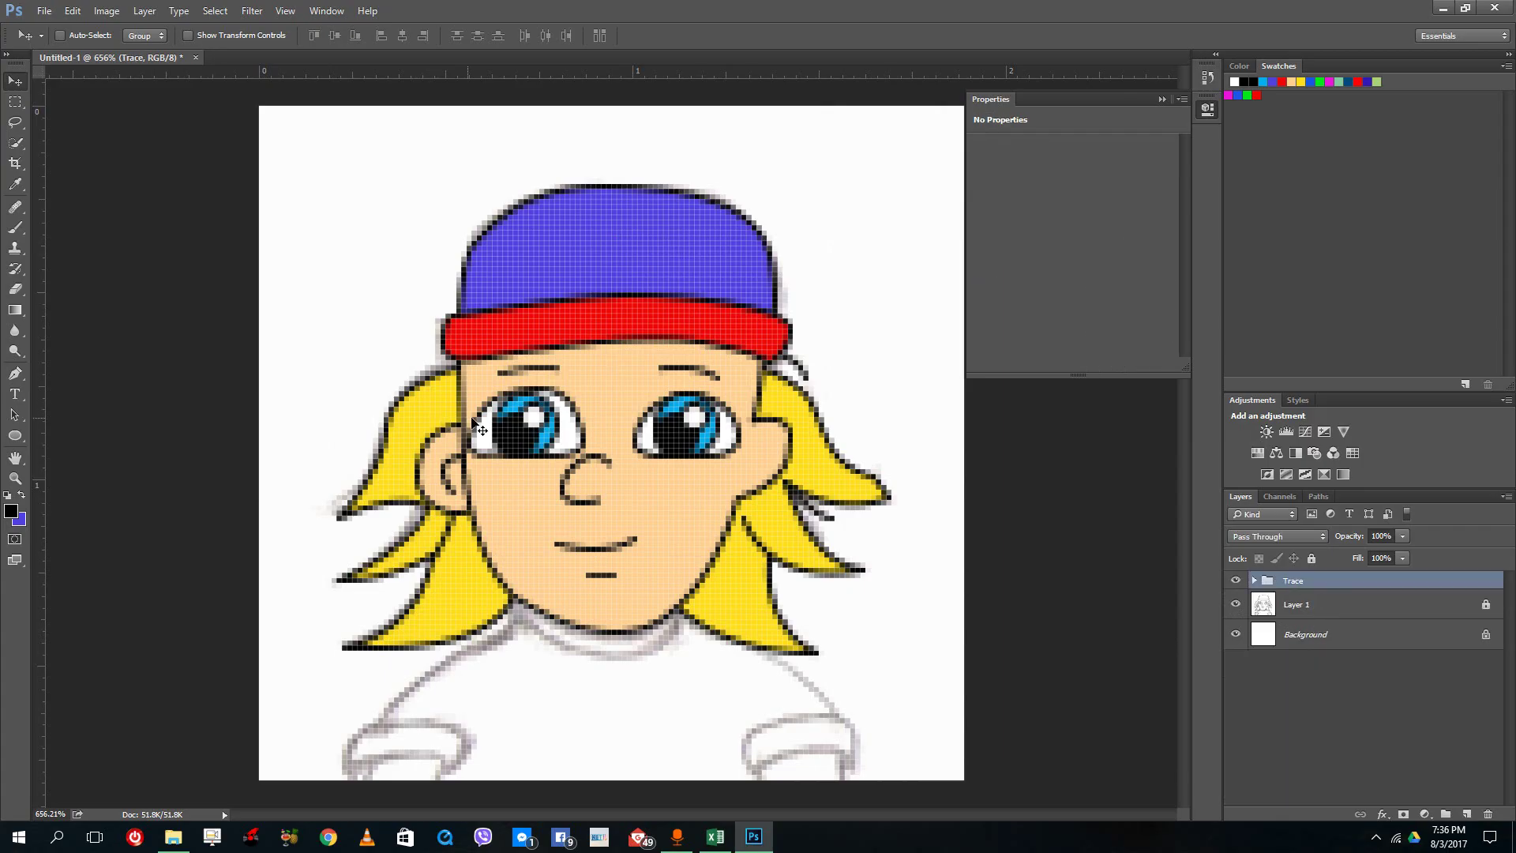
scroll(491, 427, "down", 1)
scroll(490, 422, "down", 8)
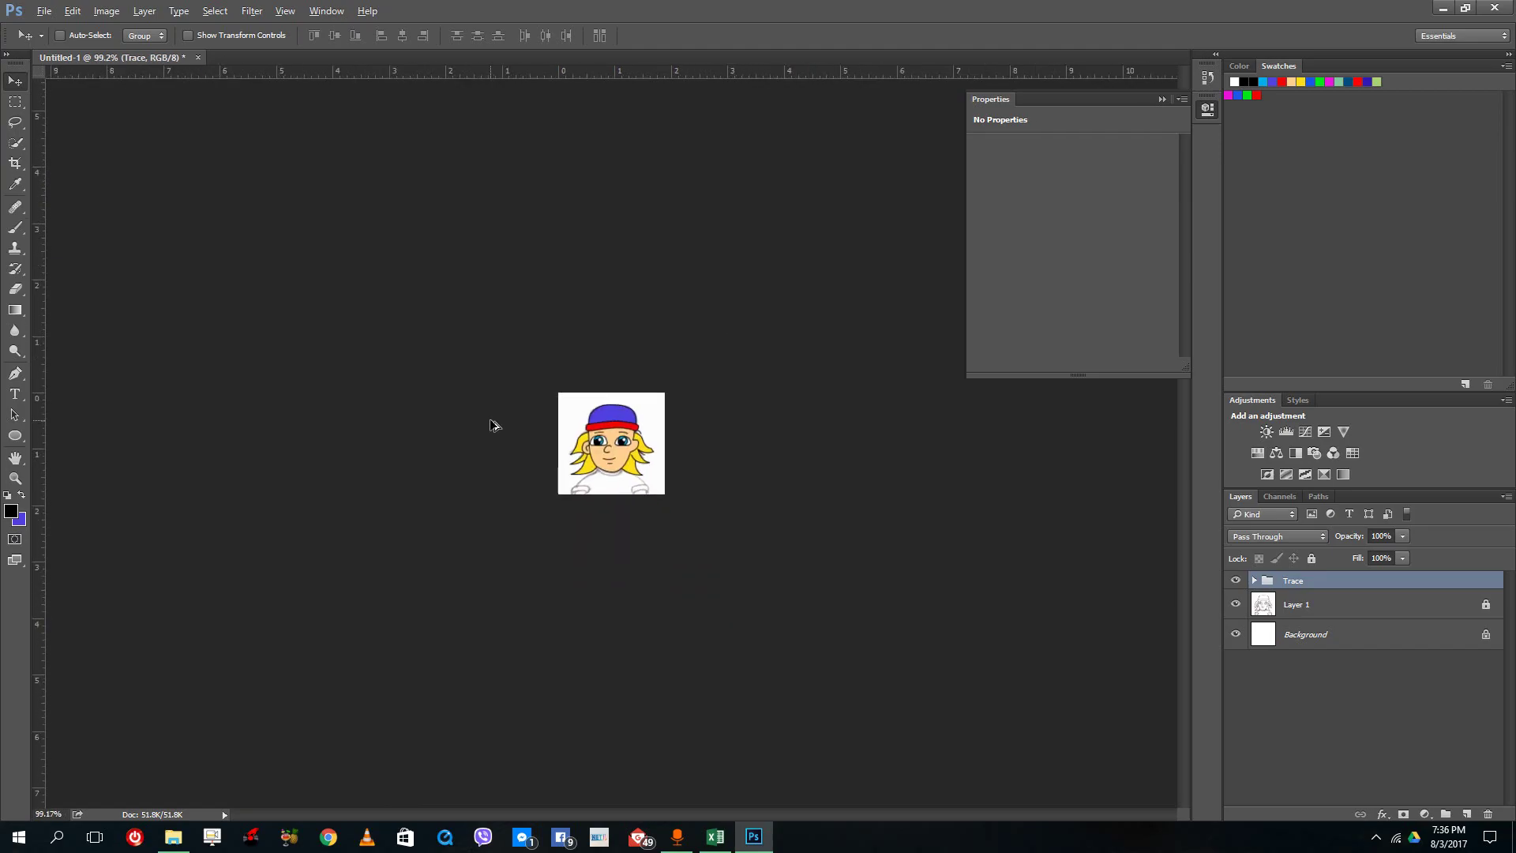
scroll(491, 425, "up", 2)
scroll(491, 425, "down", 2)
scroll(497, 428, "up", 2)
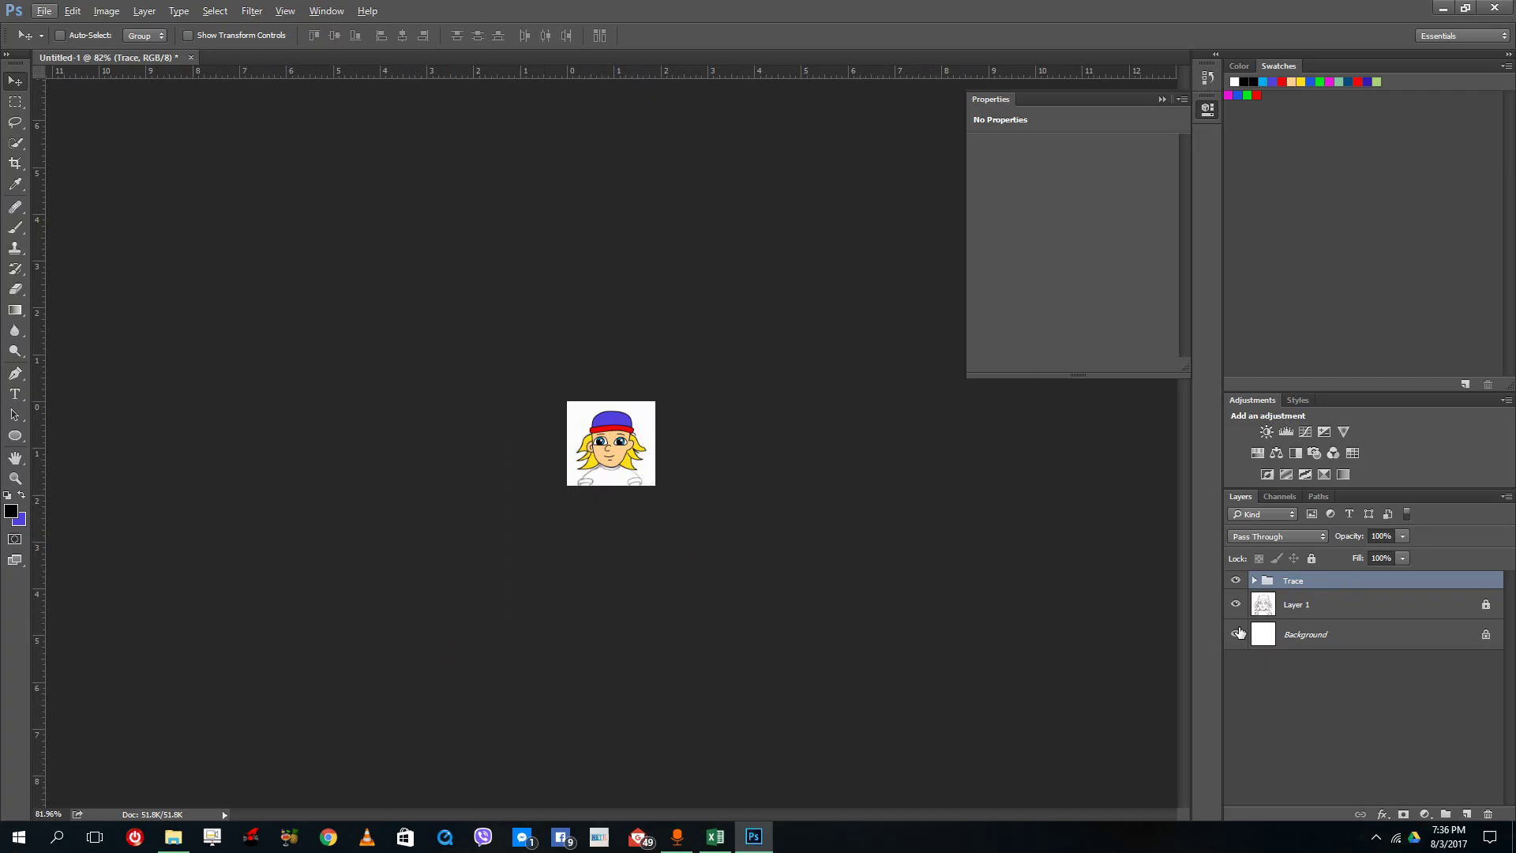
left_click(1236, 604)
left_click(13, 164)
left_click_drag(653, 487, 869, 667)
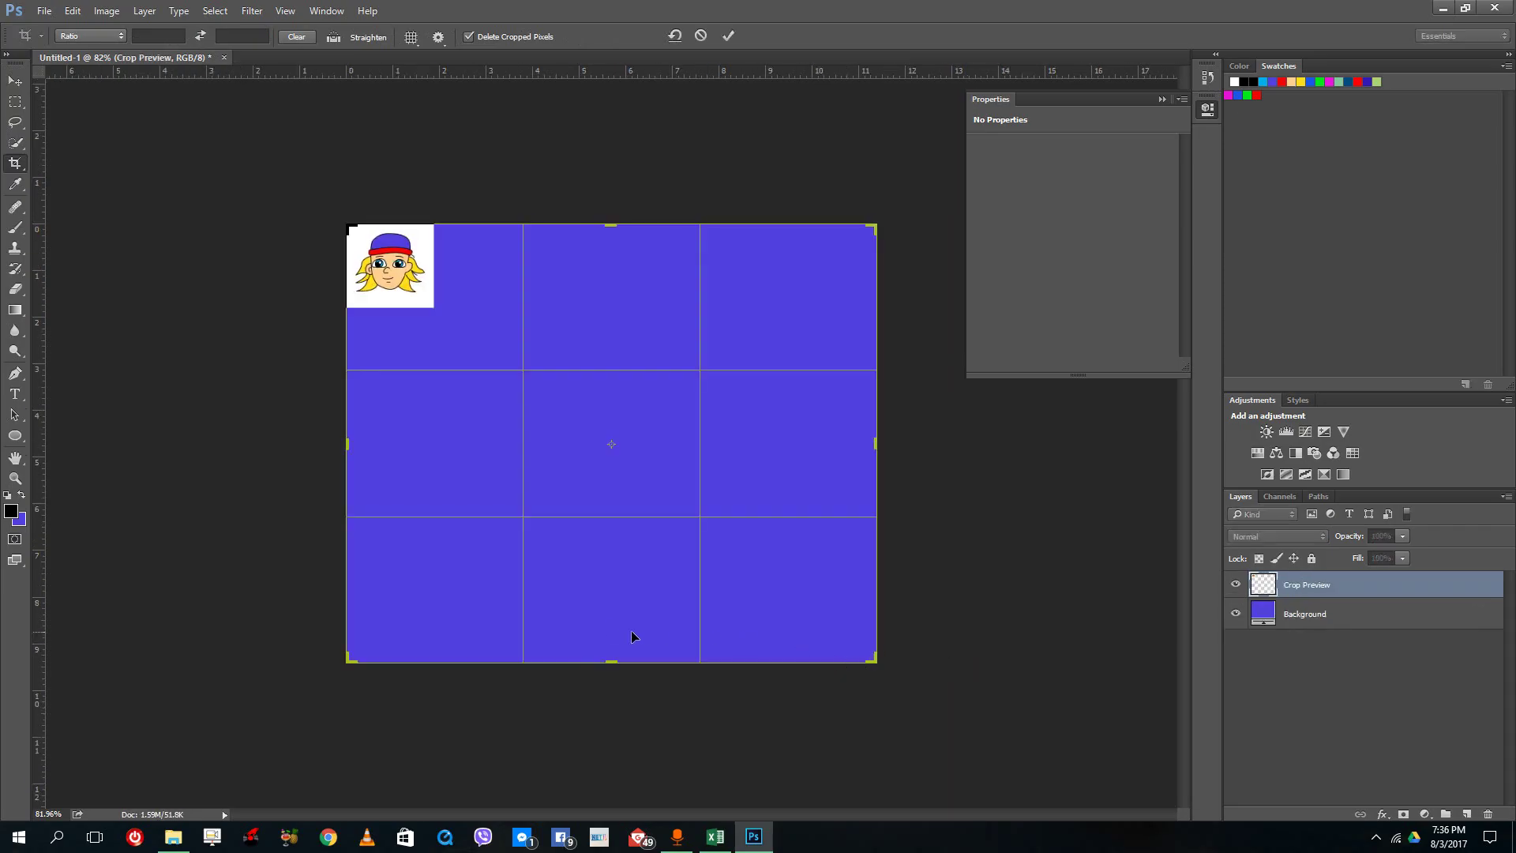
key("ctrl+z")
Step: Set the background colour to ffffff and extend the canvas right and downward with the Crop tool to about 11 by 9 ruler units
left_click(20, 522)
type("ffffff")
left_click(821, 465)
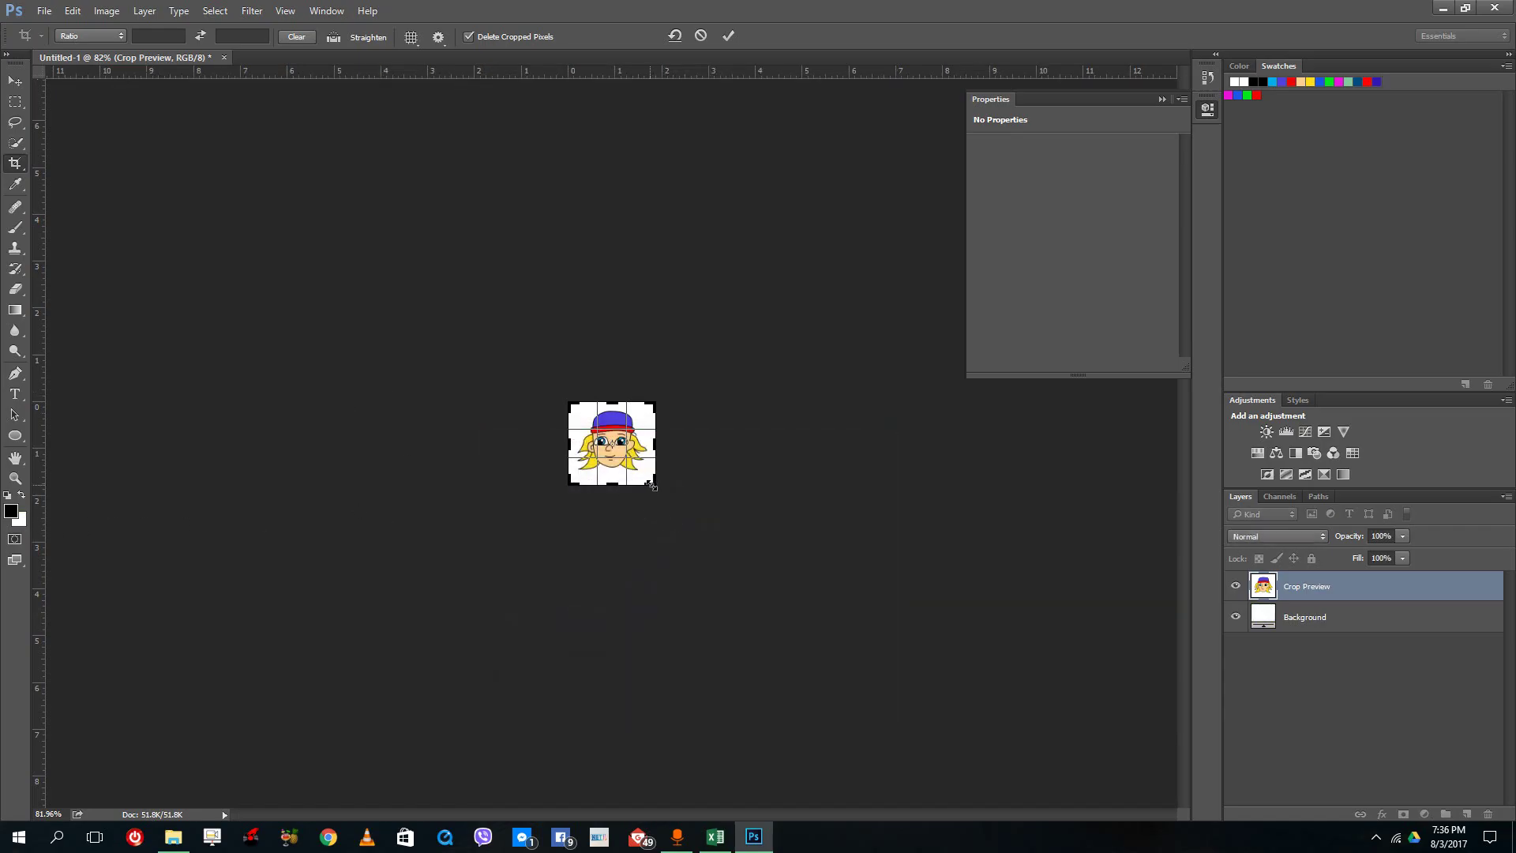
left_click_drag(654, 488, 870, 657)
key("Return")
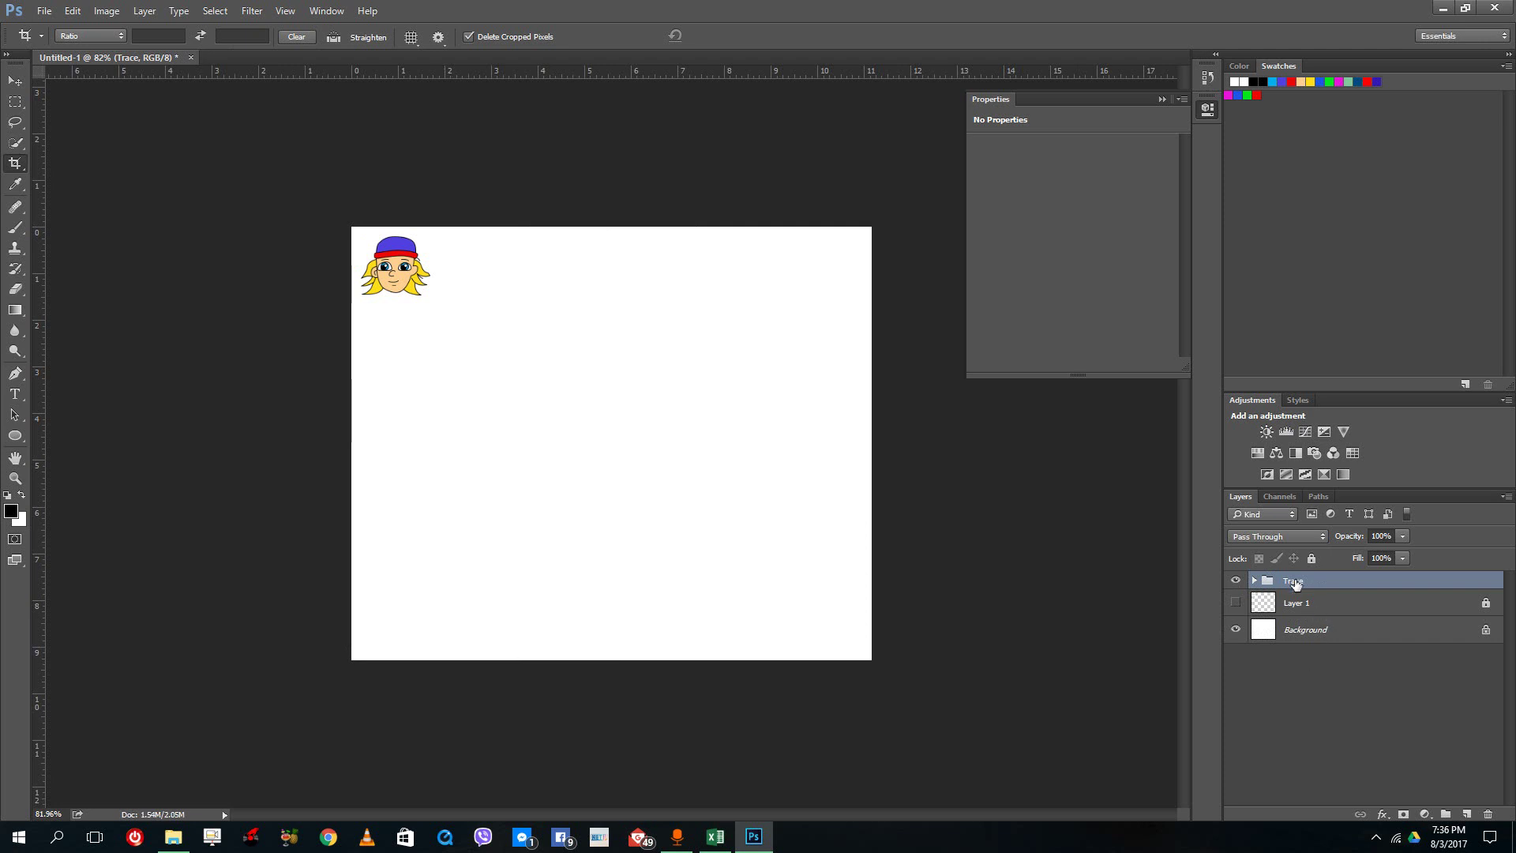
Step: Scale the Trace group up with Free Transform until the character's head nearly fills the enlarged canvas, and centre it there
key("ctrl+t")
left_click_drag(430, 298, 844, 641)
left_click_drag(680, 508, 698, 509)
key("Return")
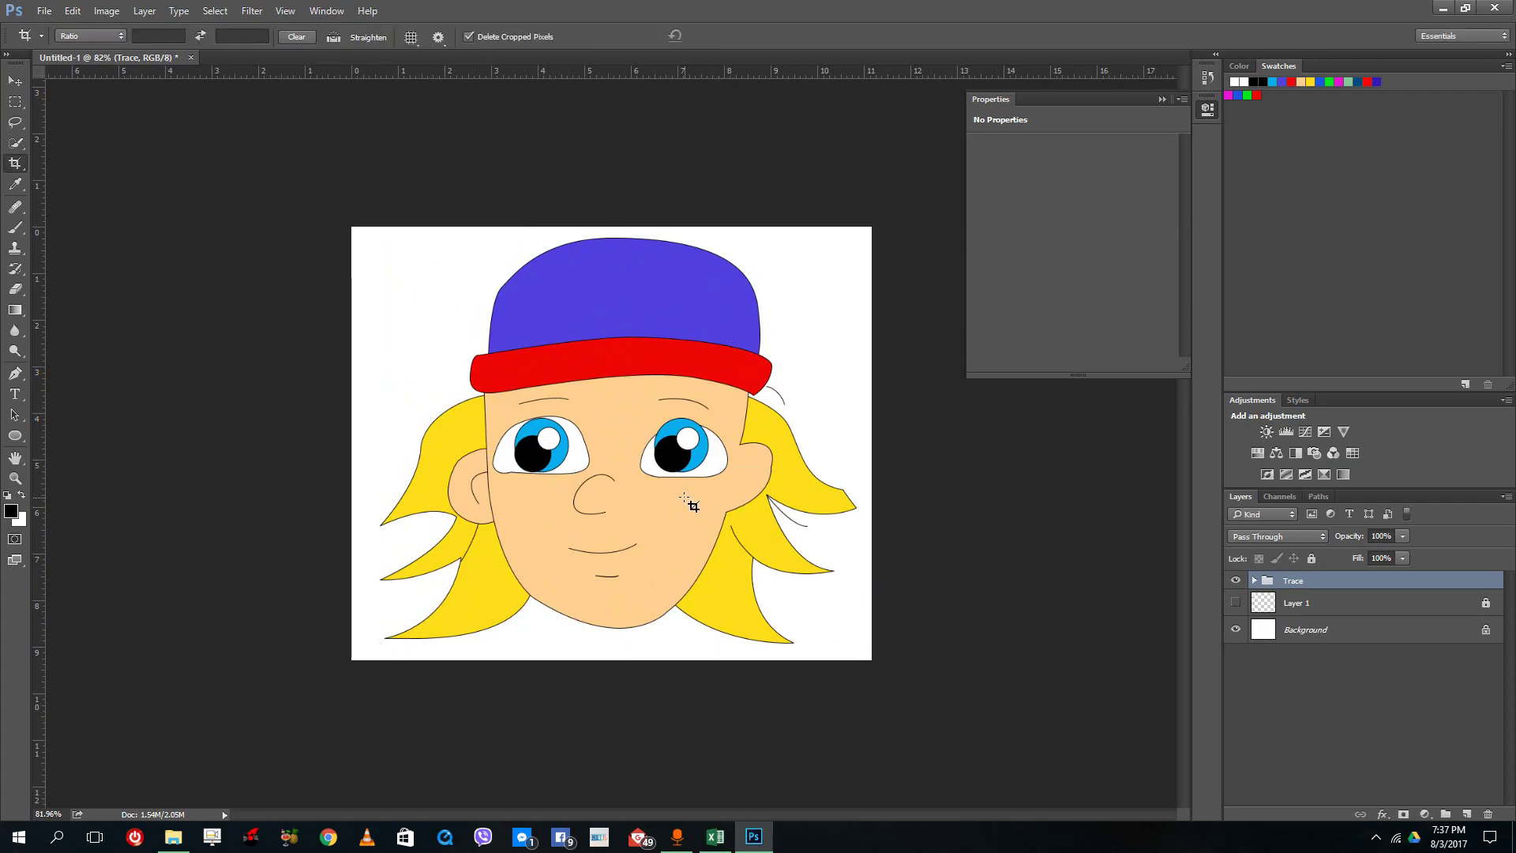